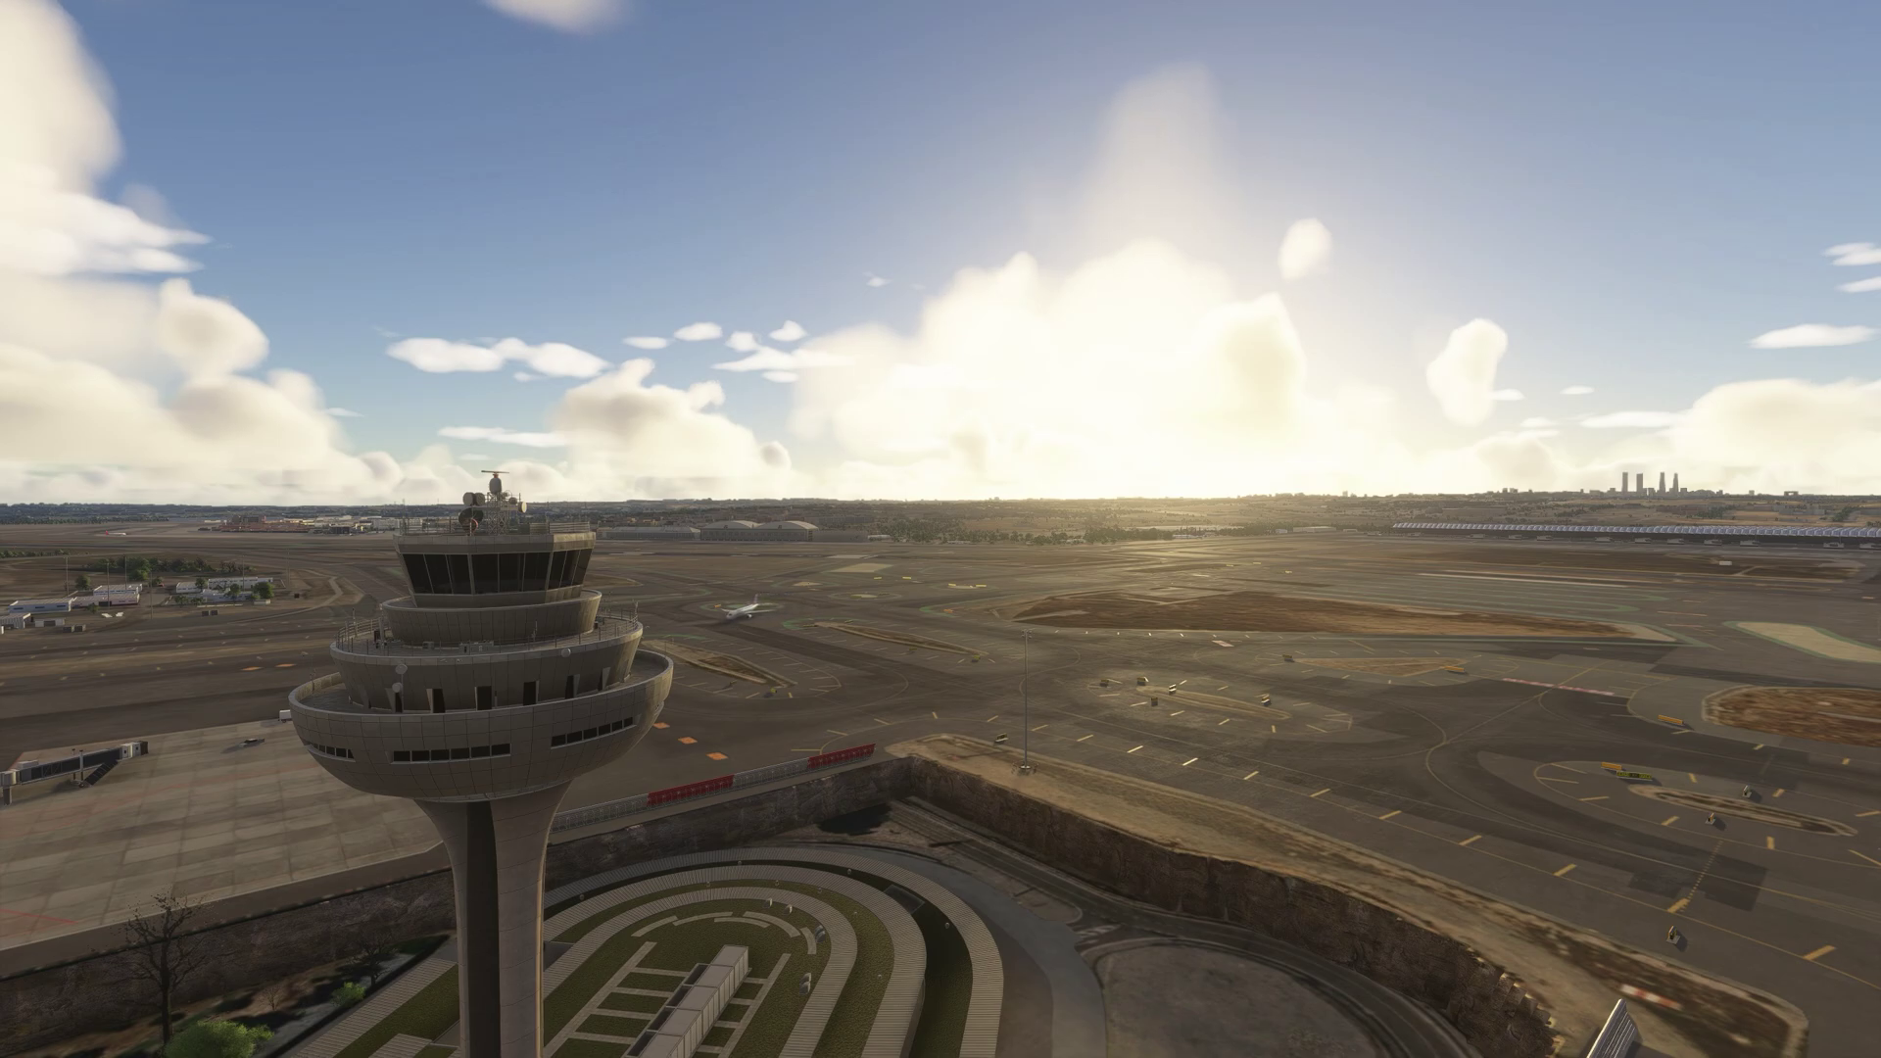
Switch to the Chrome browser and search Google for "AVIATION LANGUAGE"
key("alt+Tab")
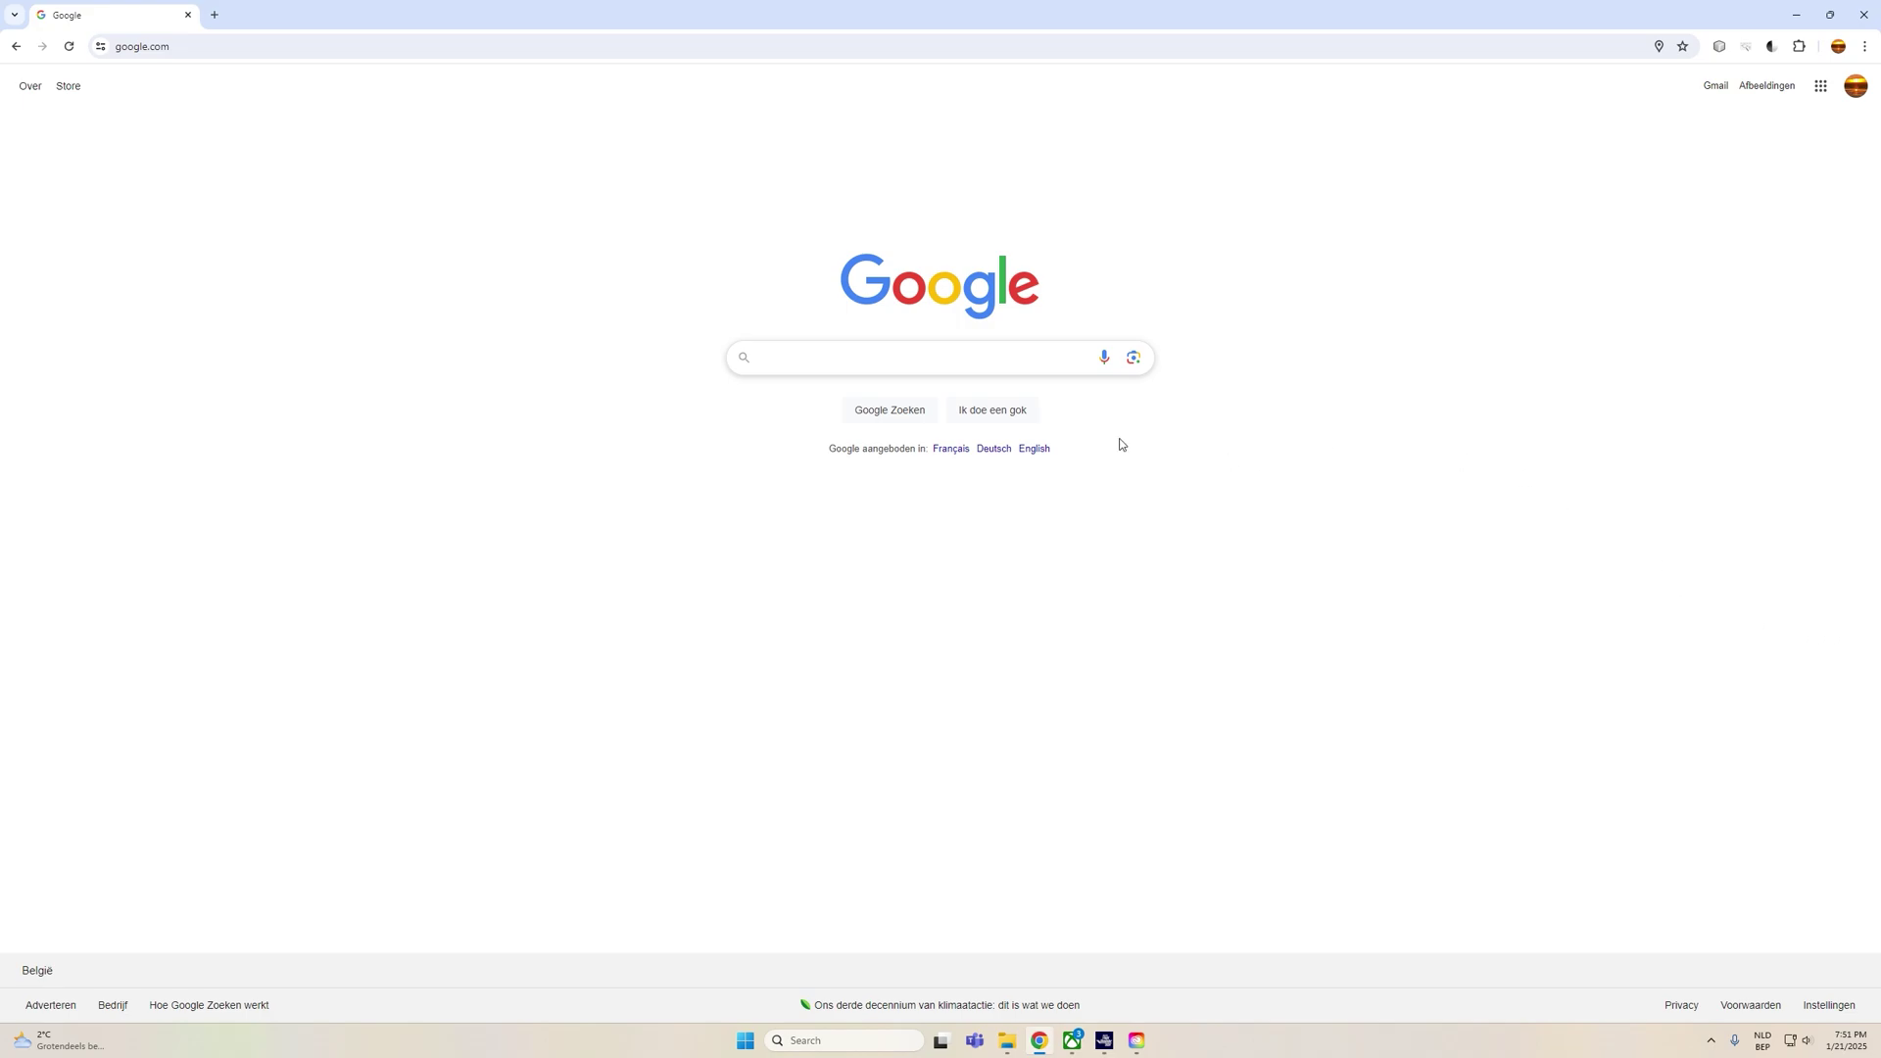
left_click(794, 355)
type("AV")
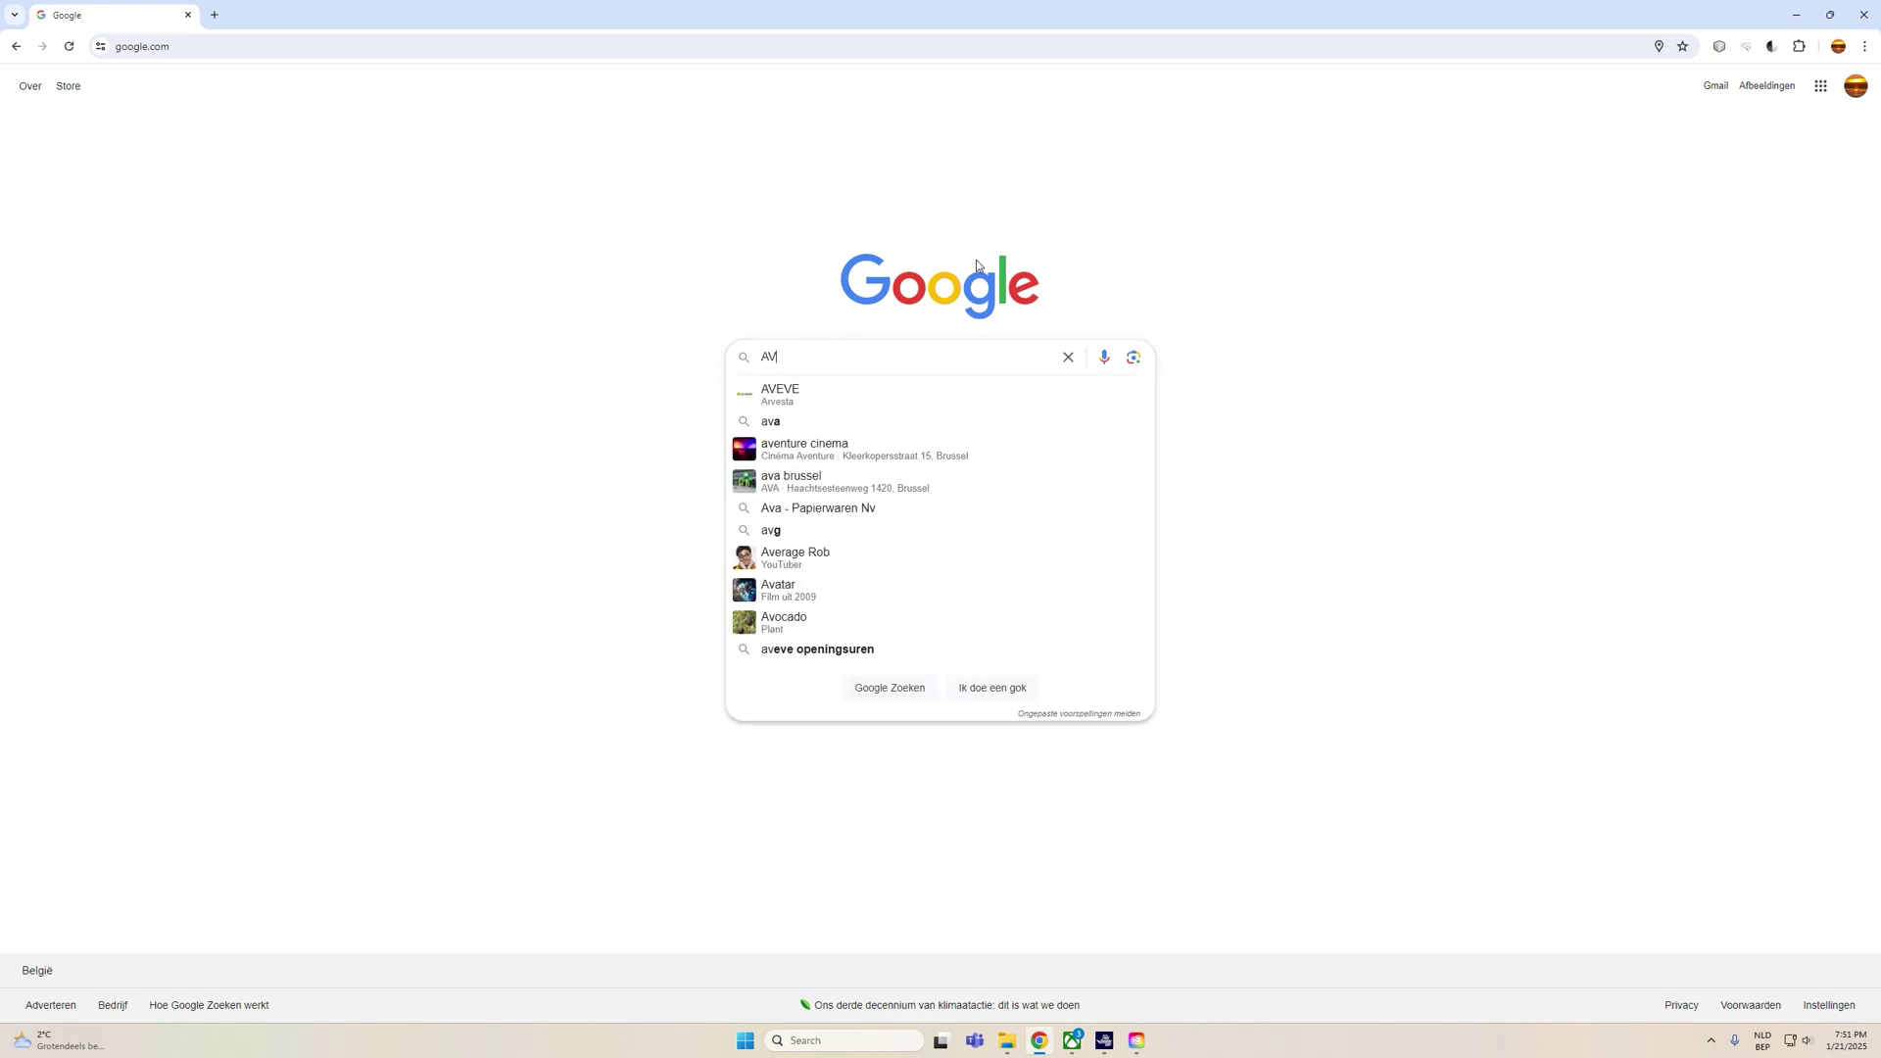
type("IATION L")
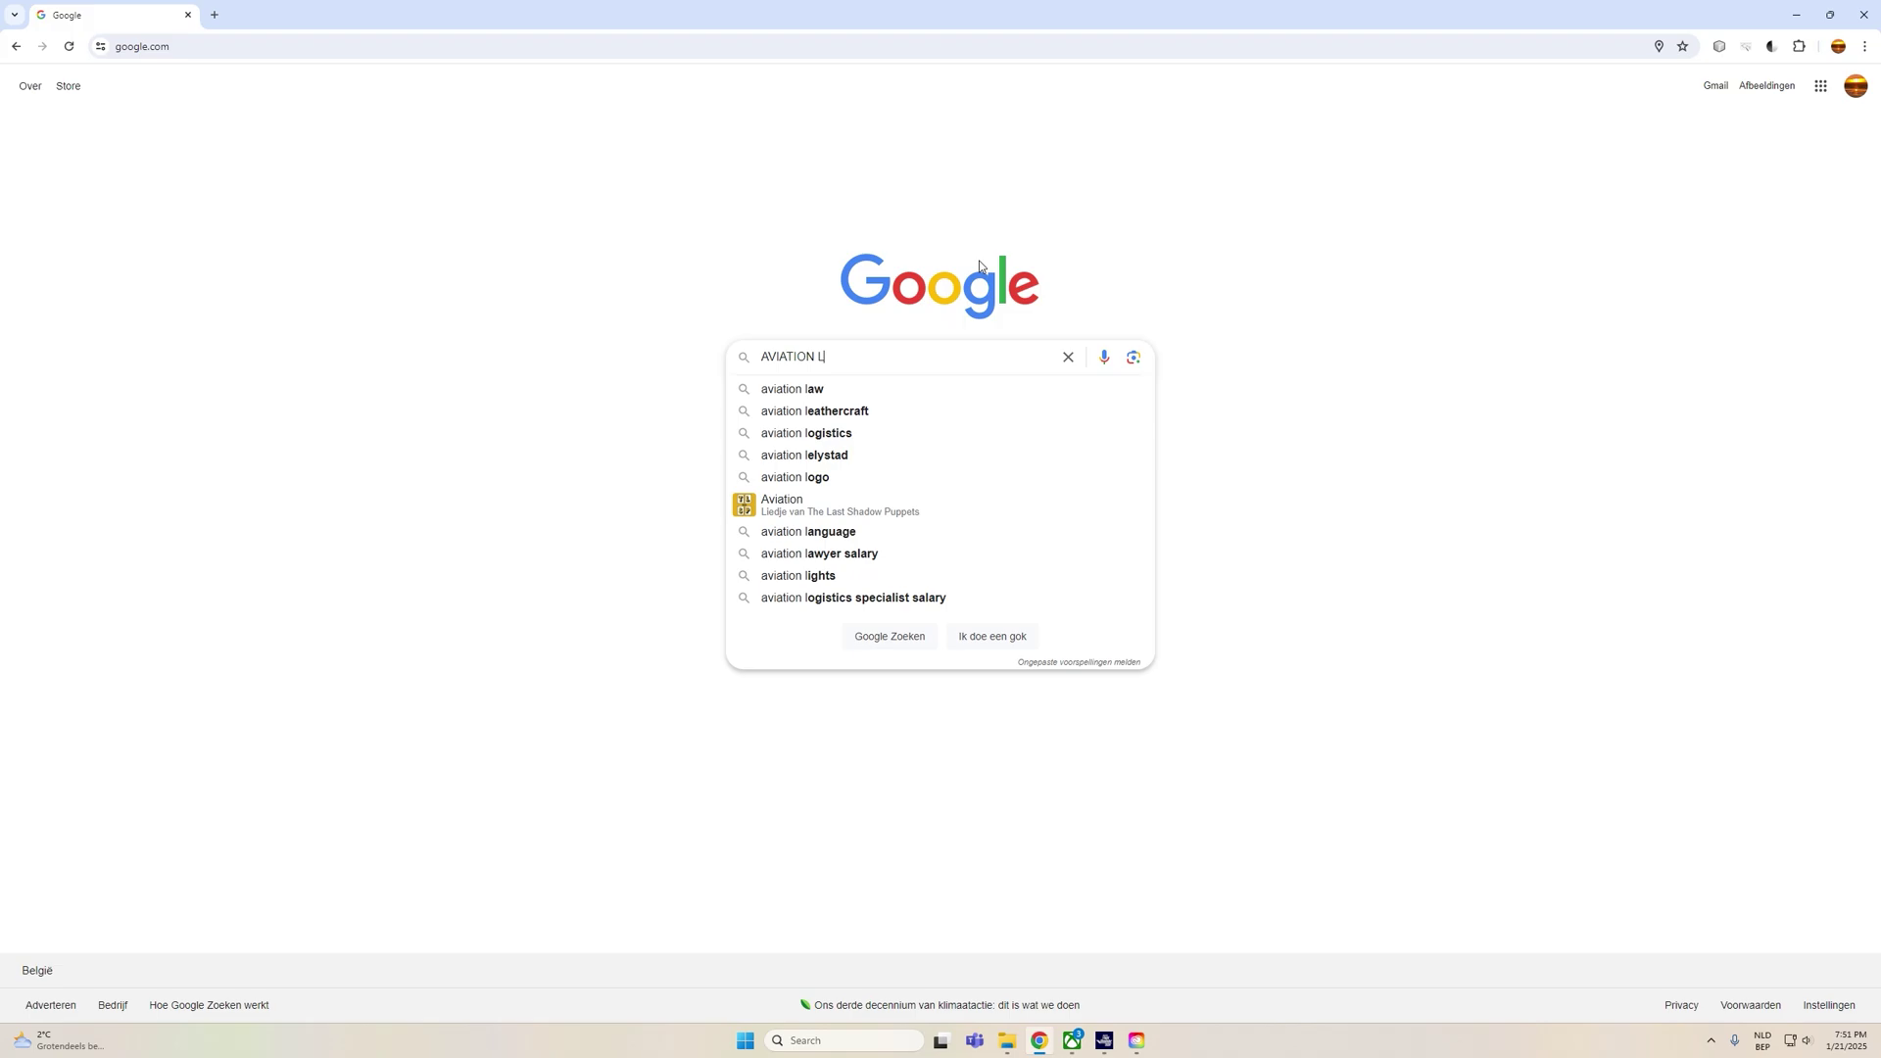
type("ANGUAGE")
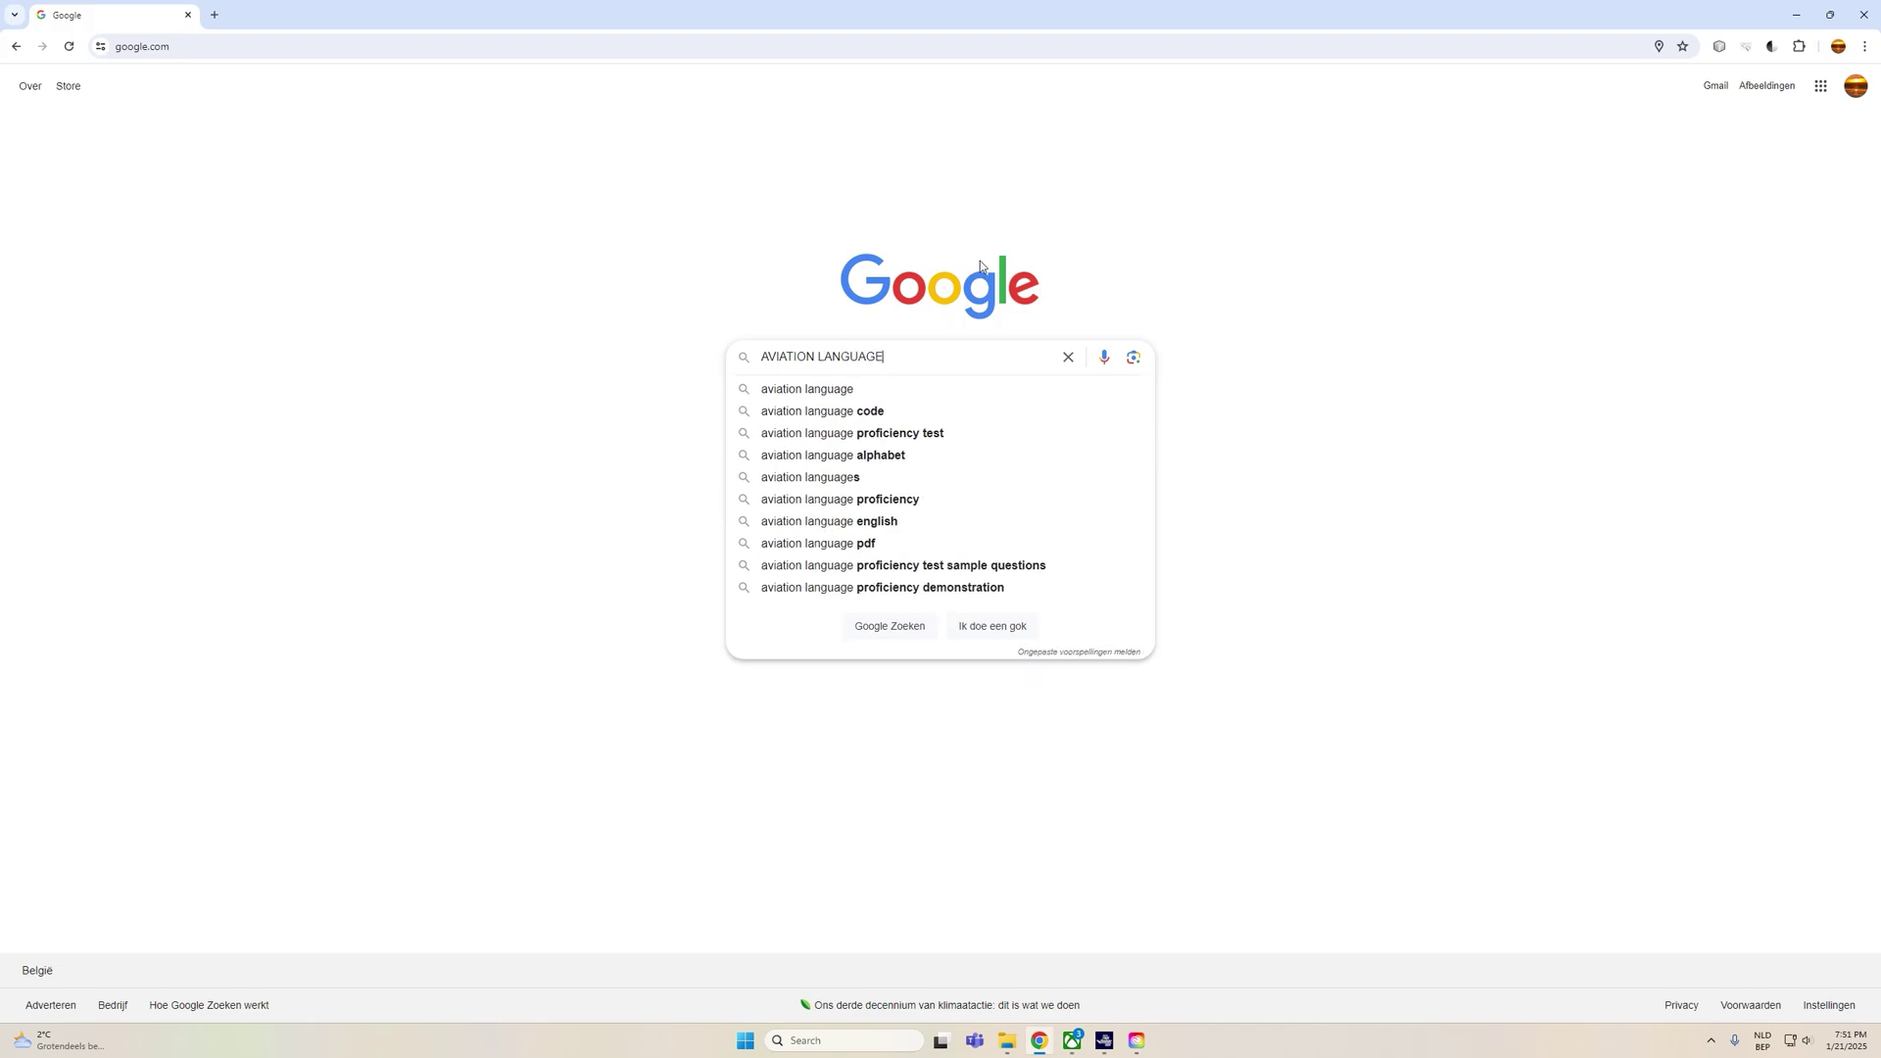
key("Return")
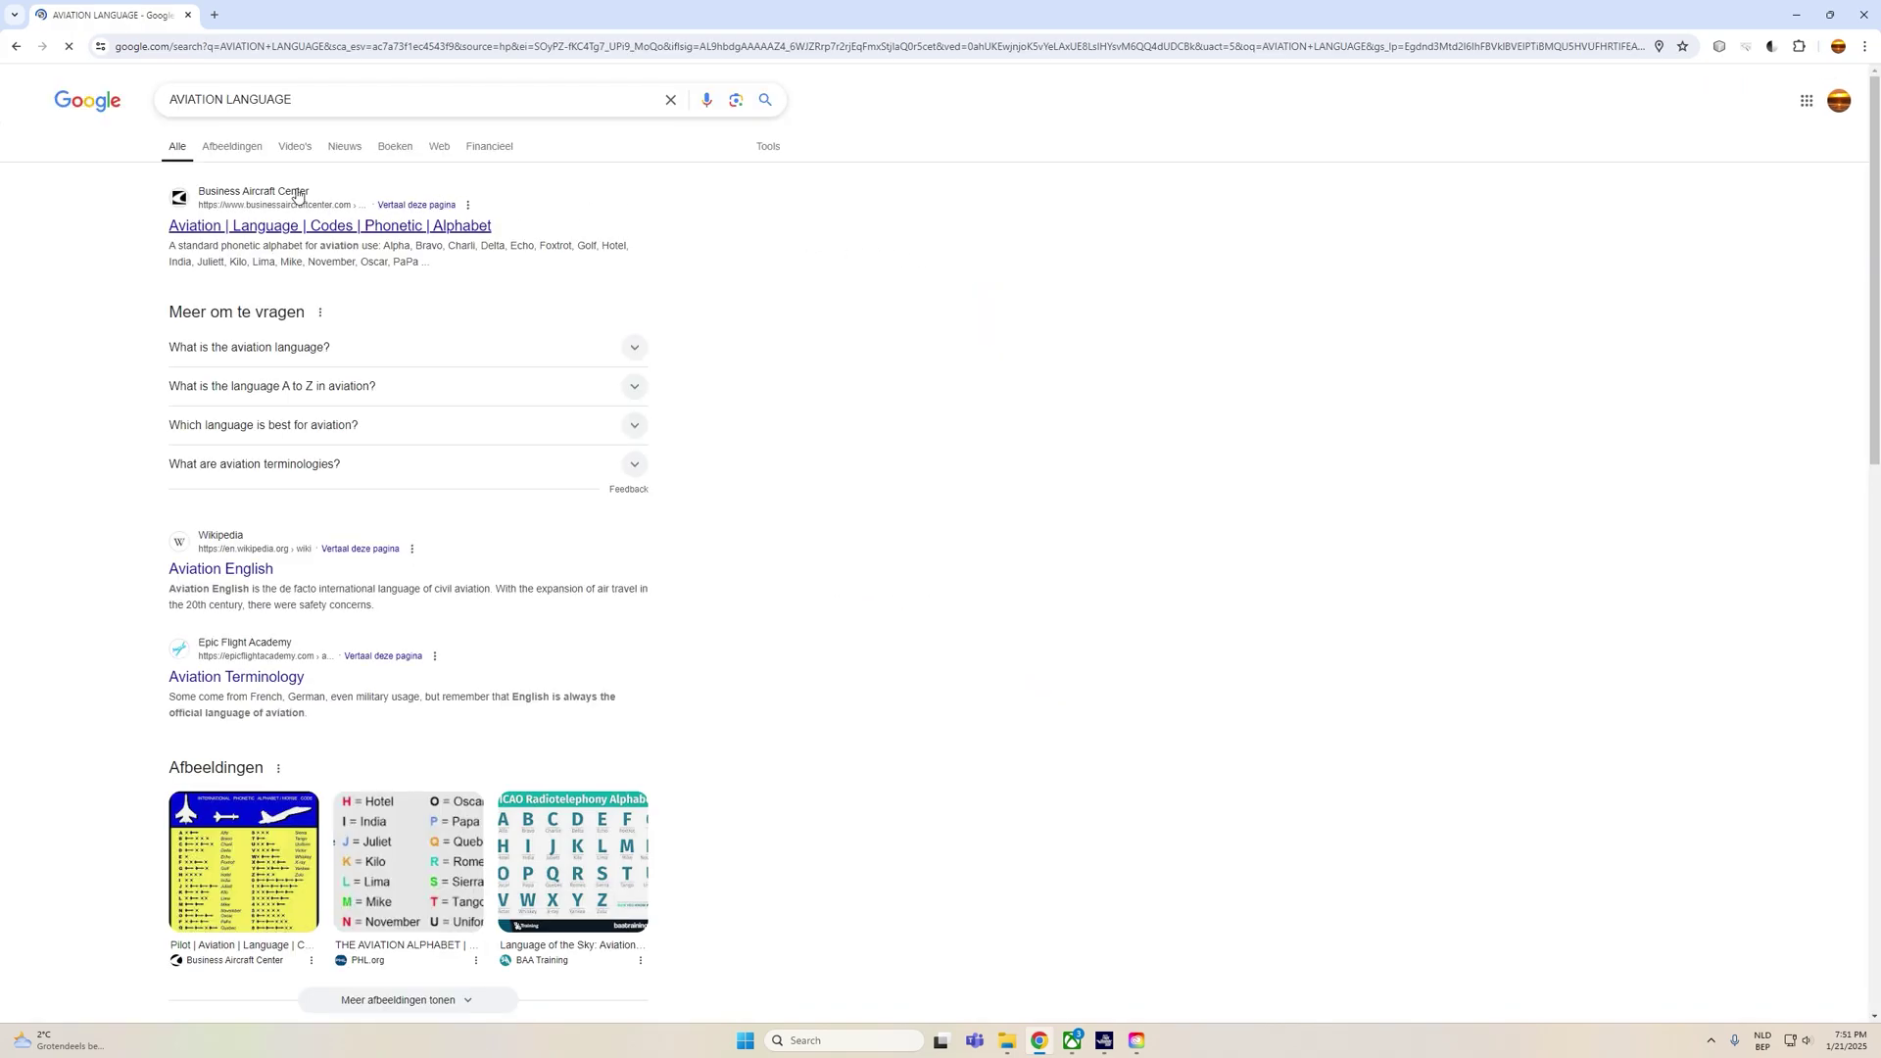
Open PHL.org's "The Aviation Alphabet" page from the image results, review its letter chart, and return to the flight simulator
left_click(233, 147)
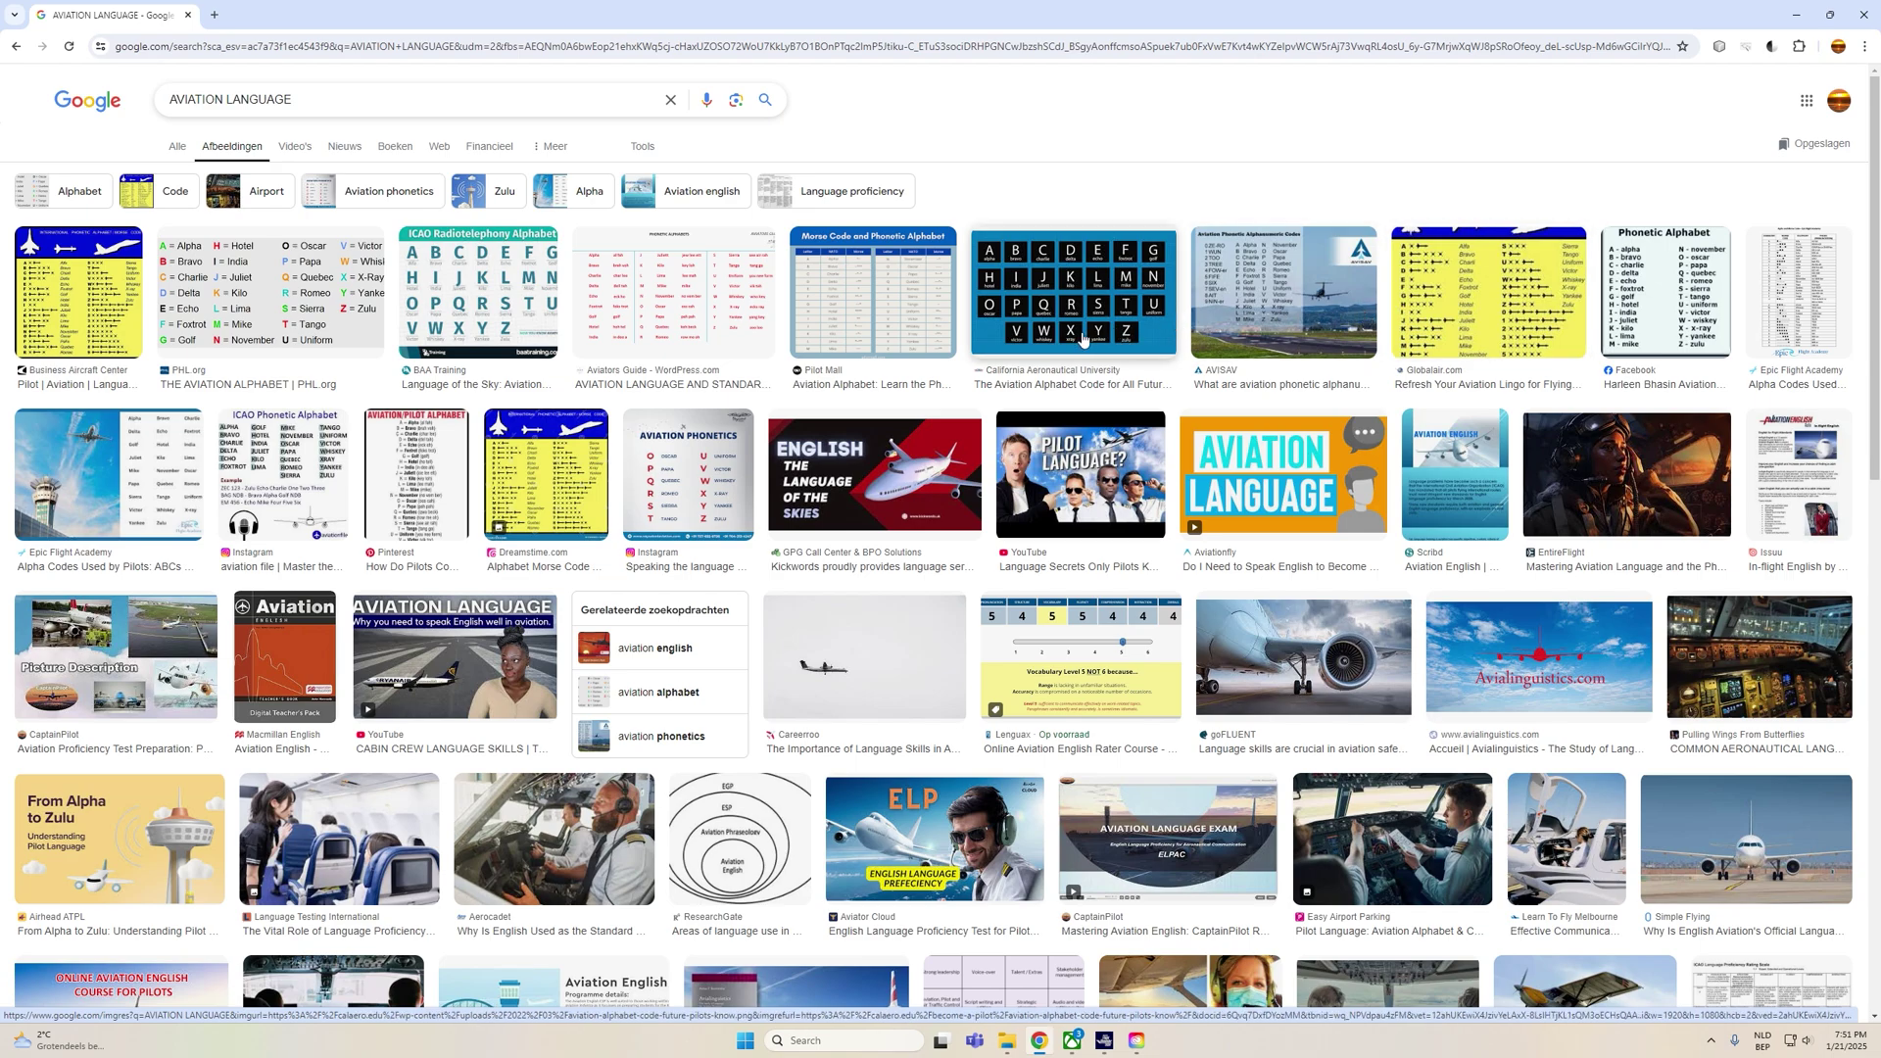
left_click(302, 287)
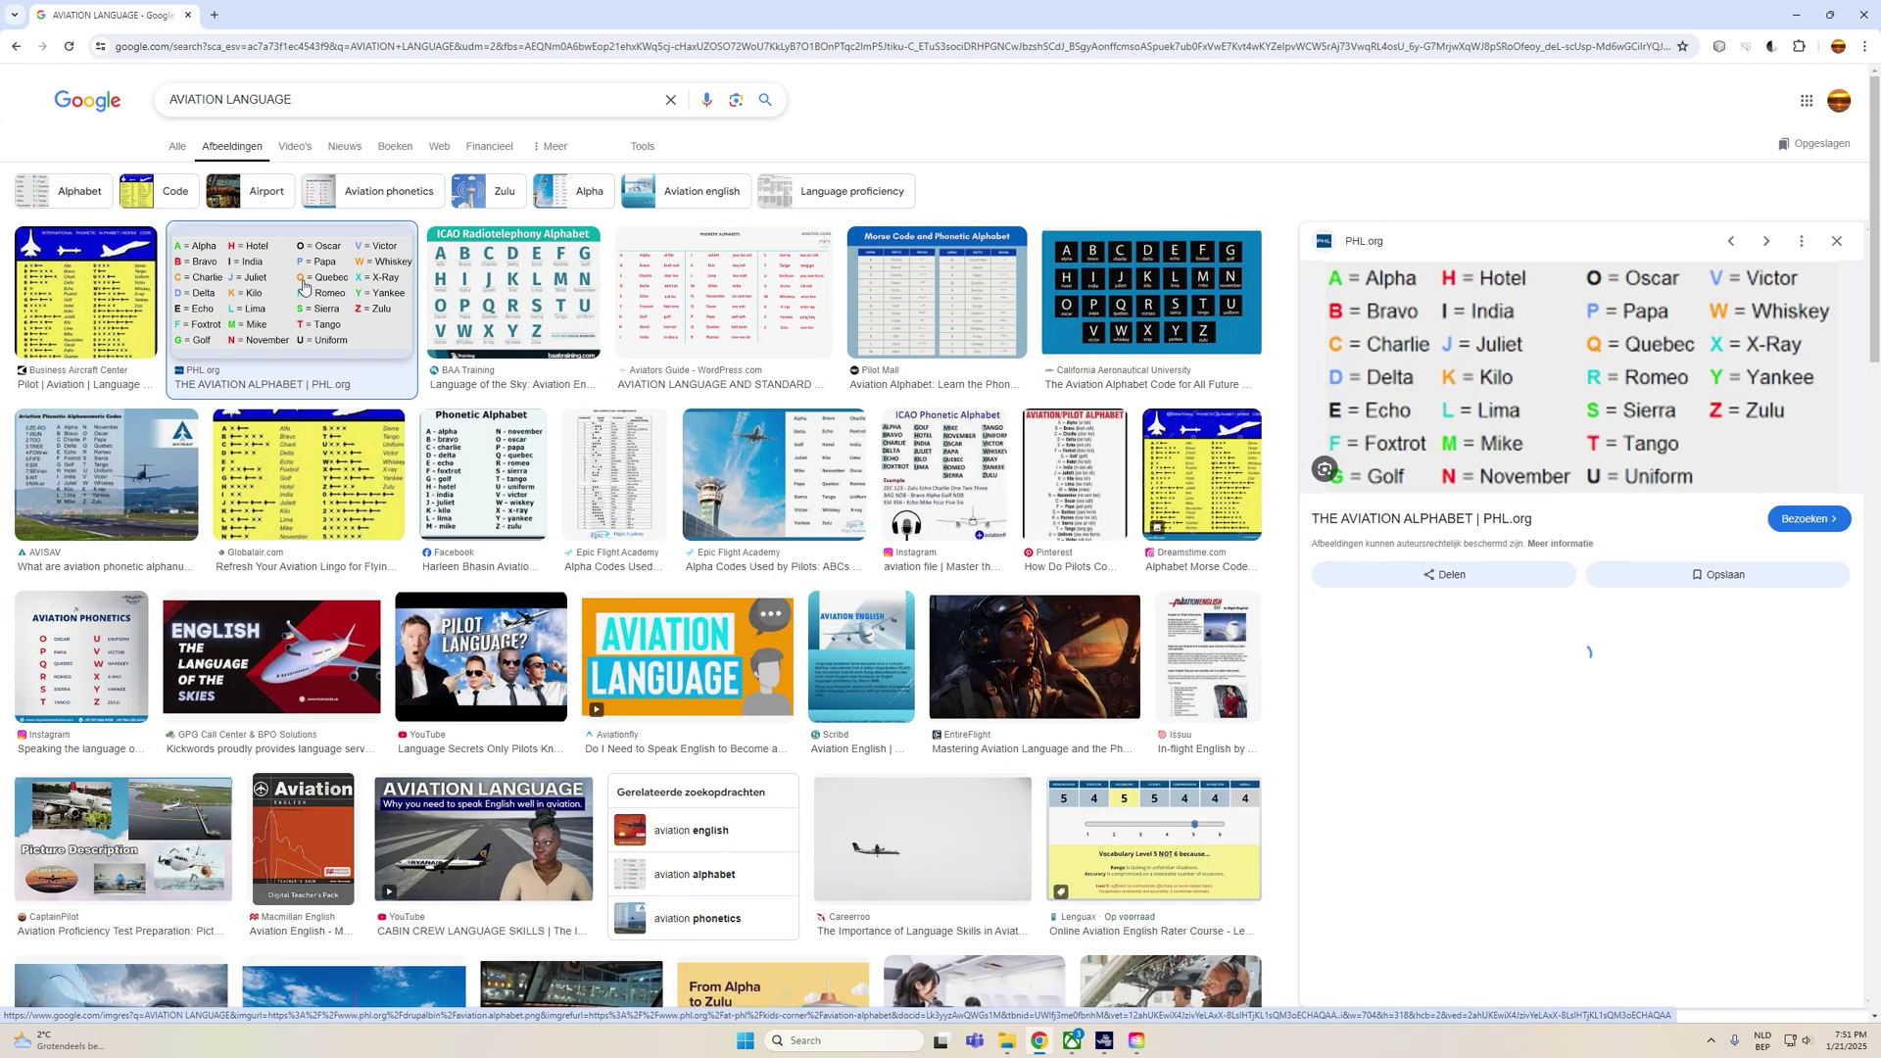
left_click(1788, 521)
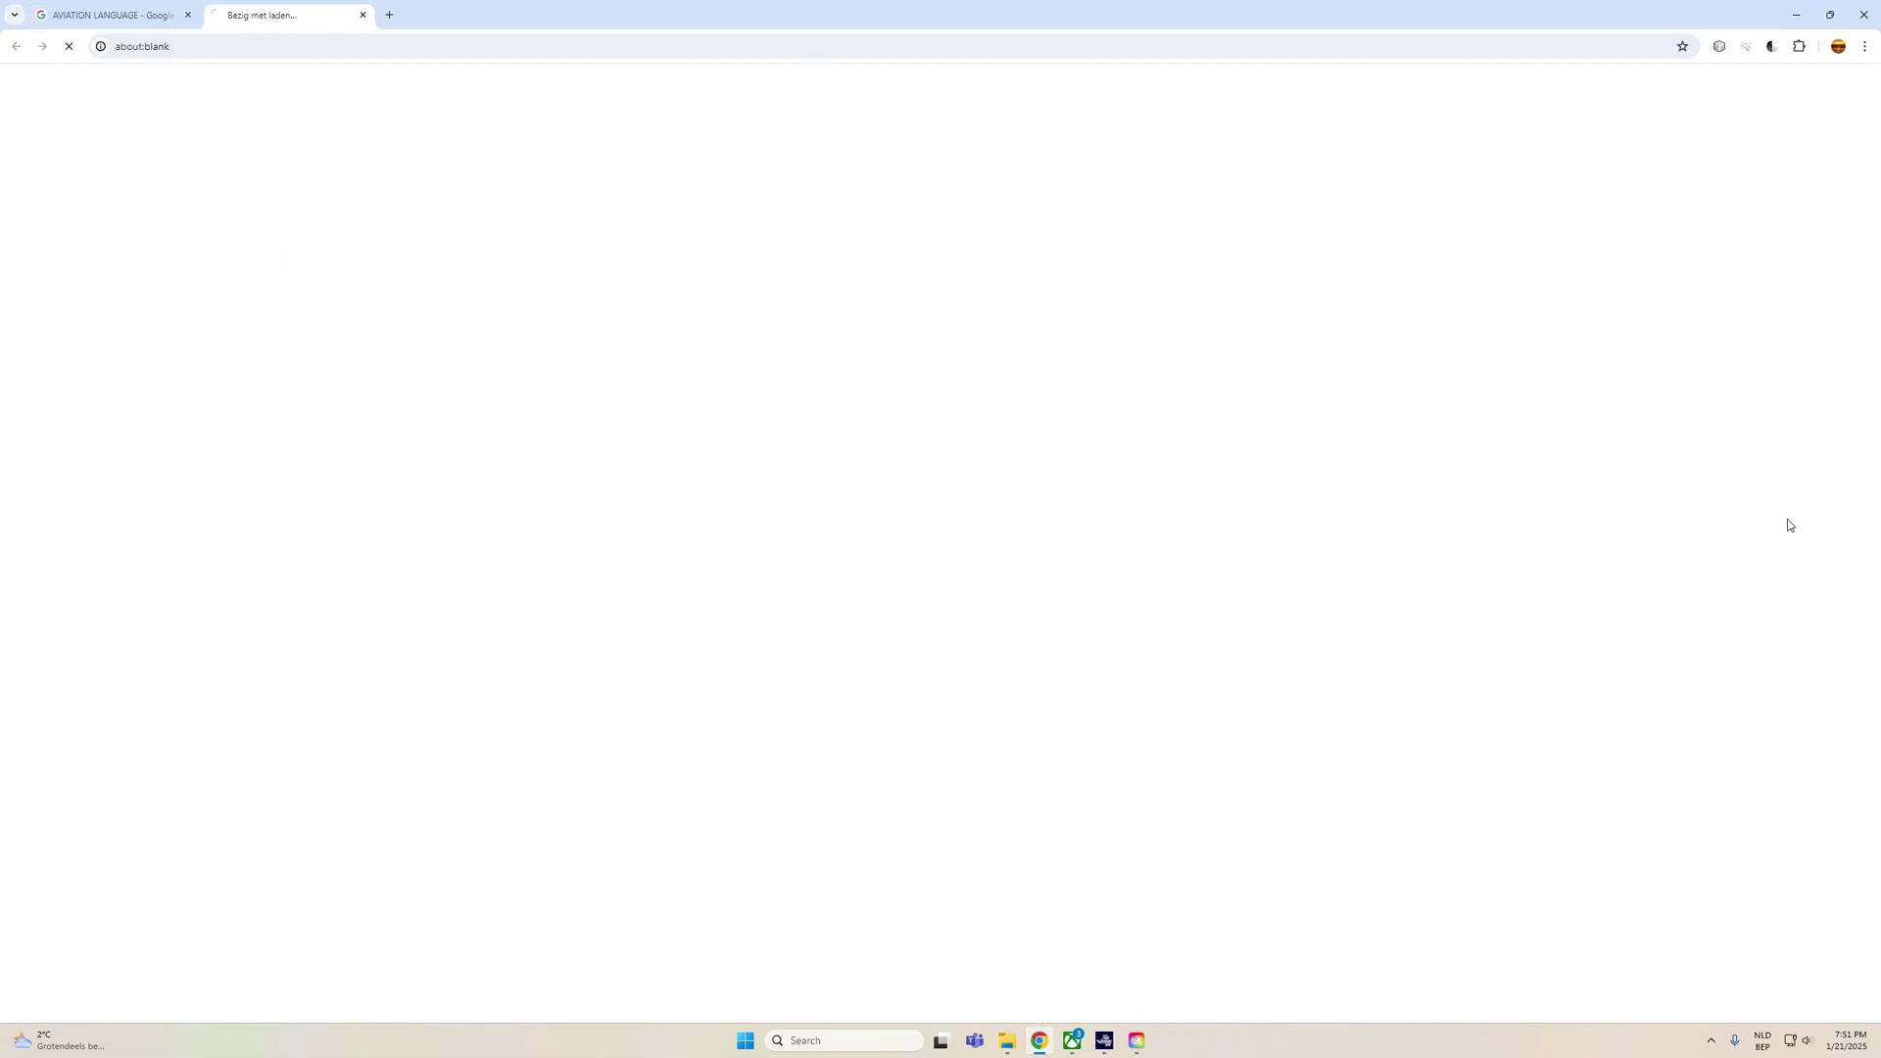
scroll(997, 514, "down", 3)
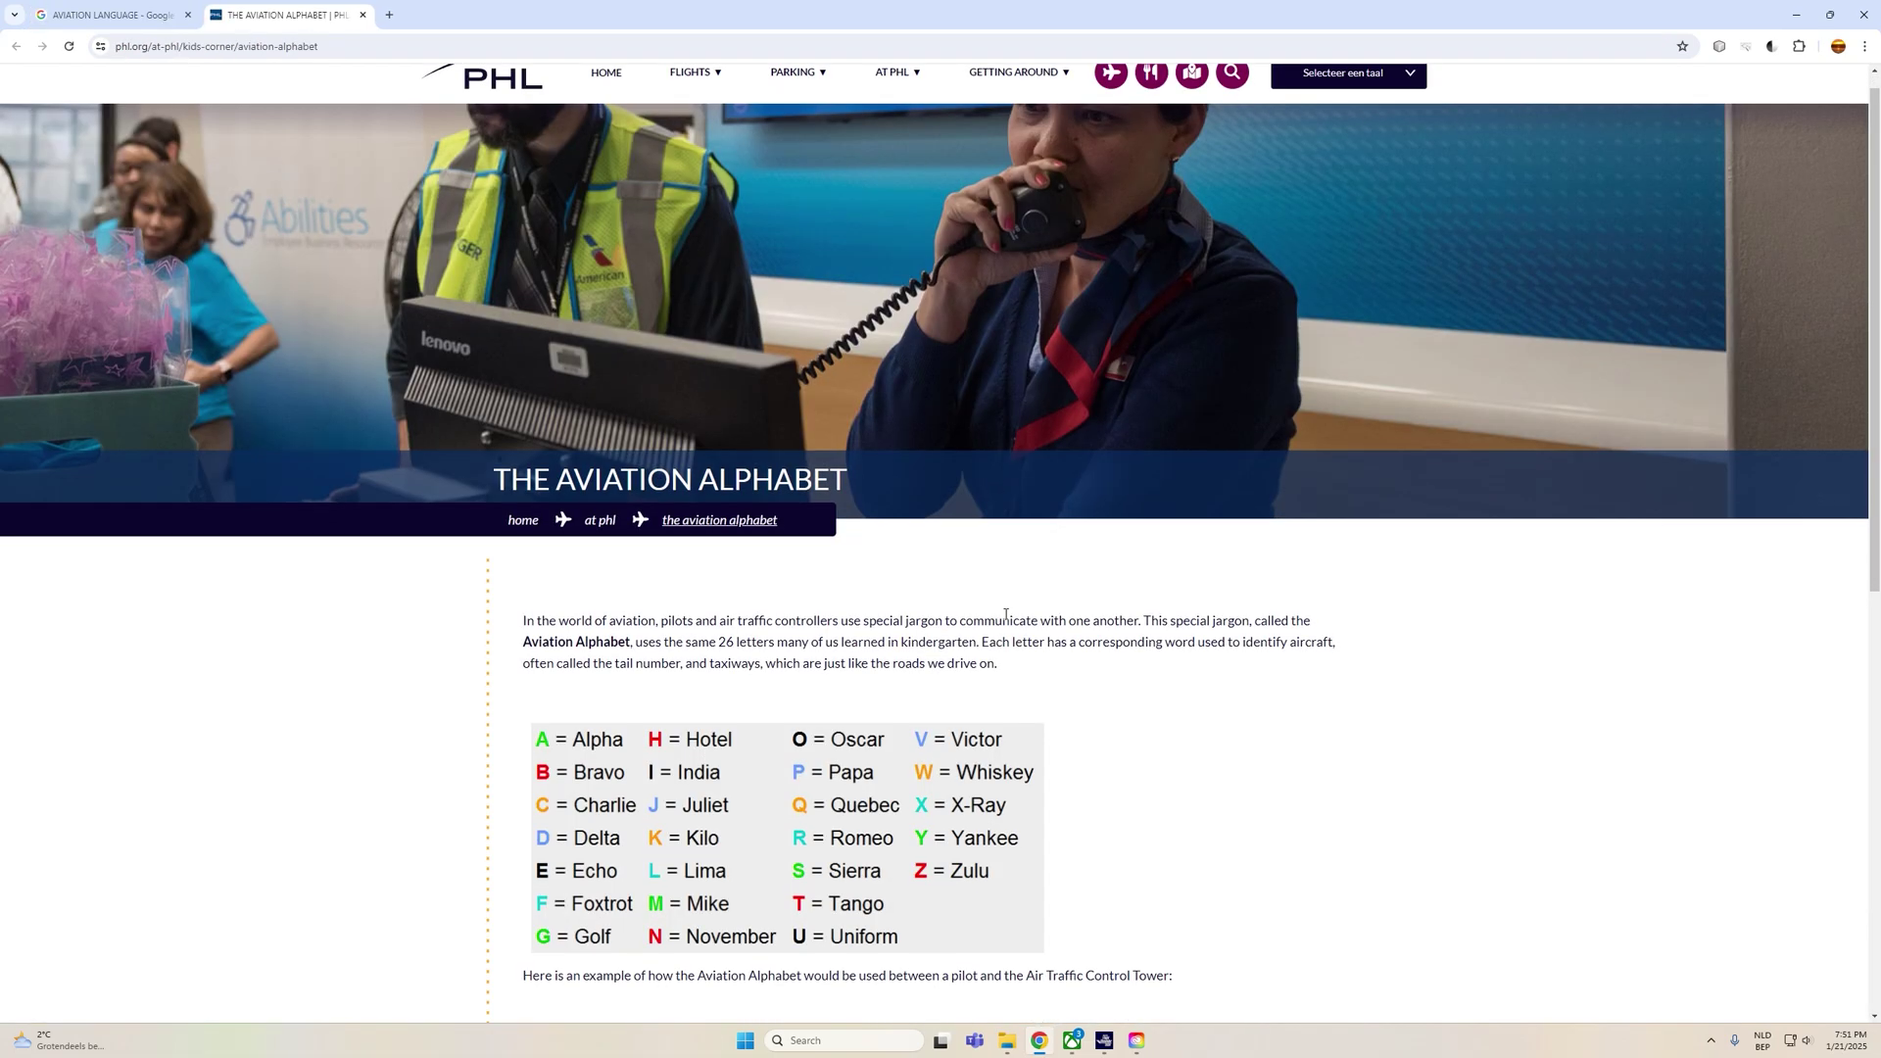
scroll(997, 608, "down", 1)
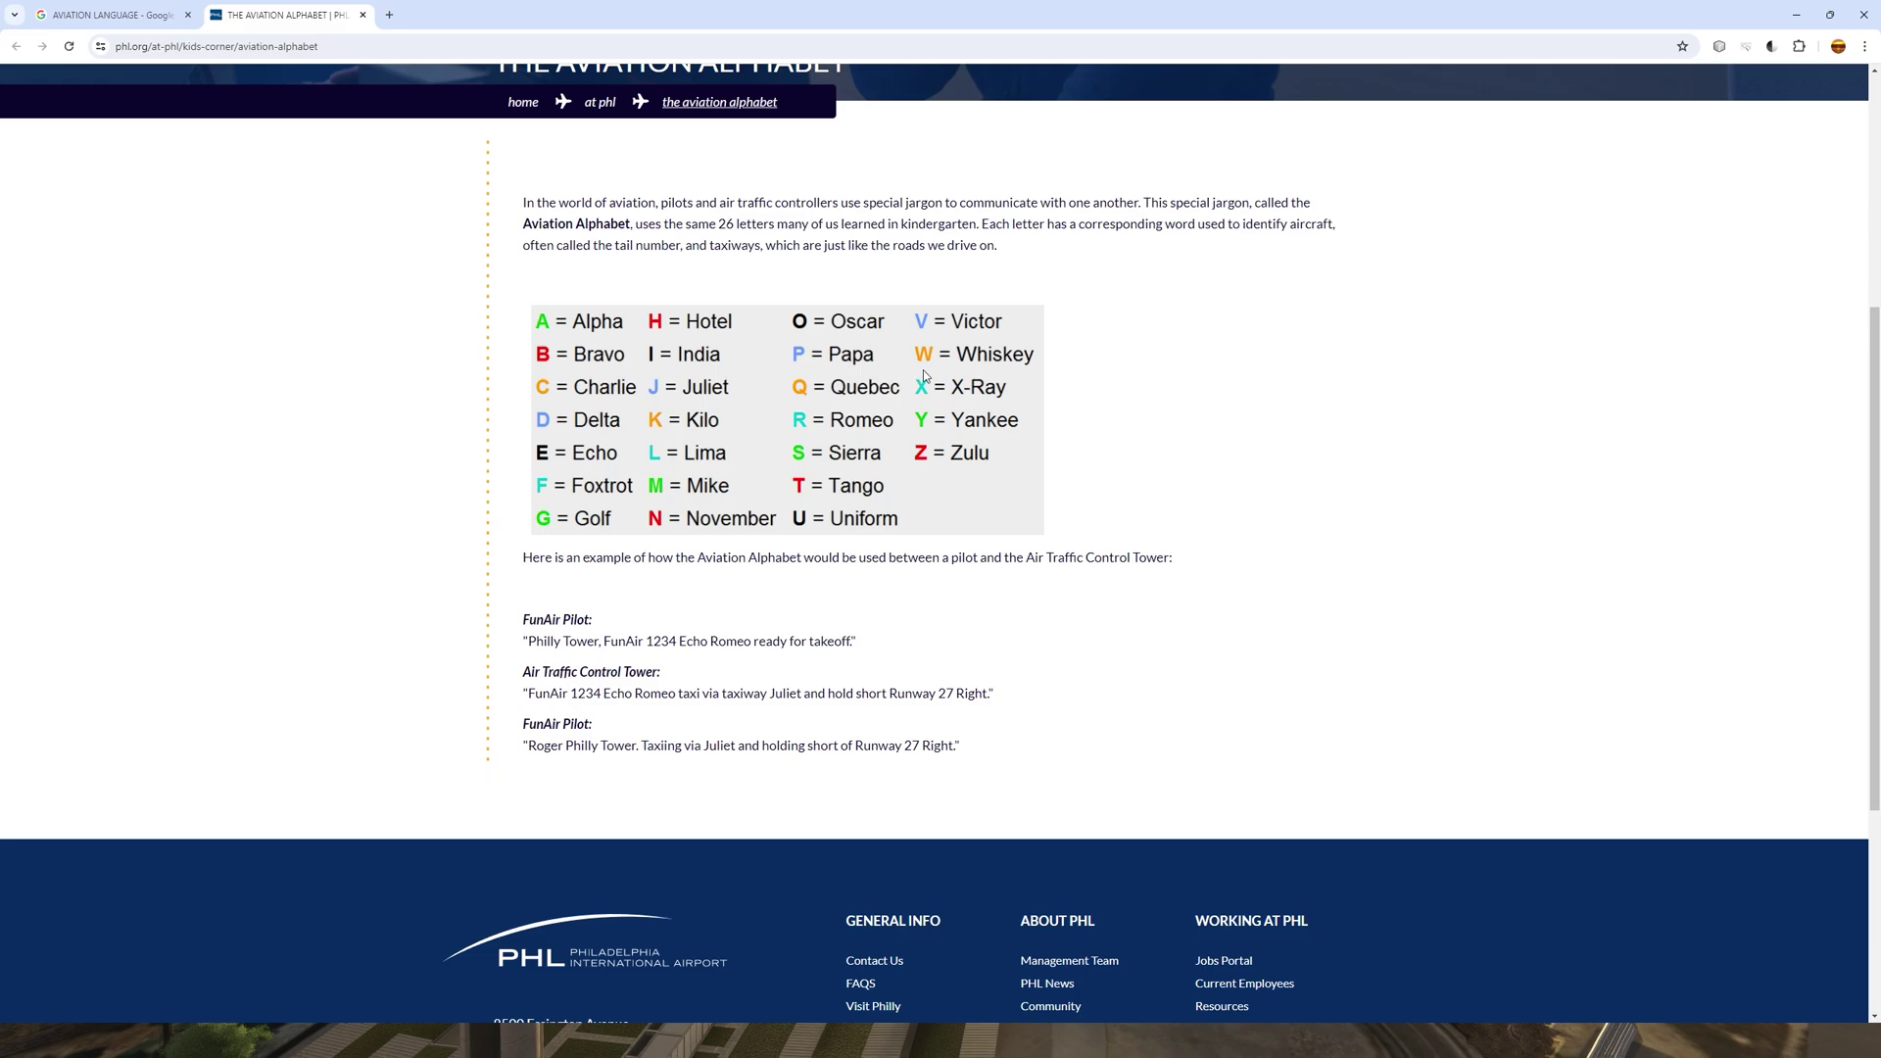
key("alt+Tab")
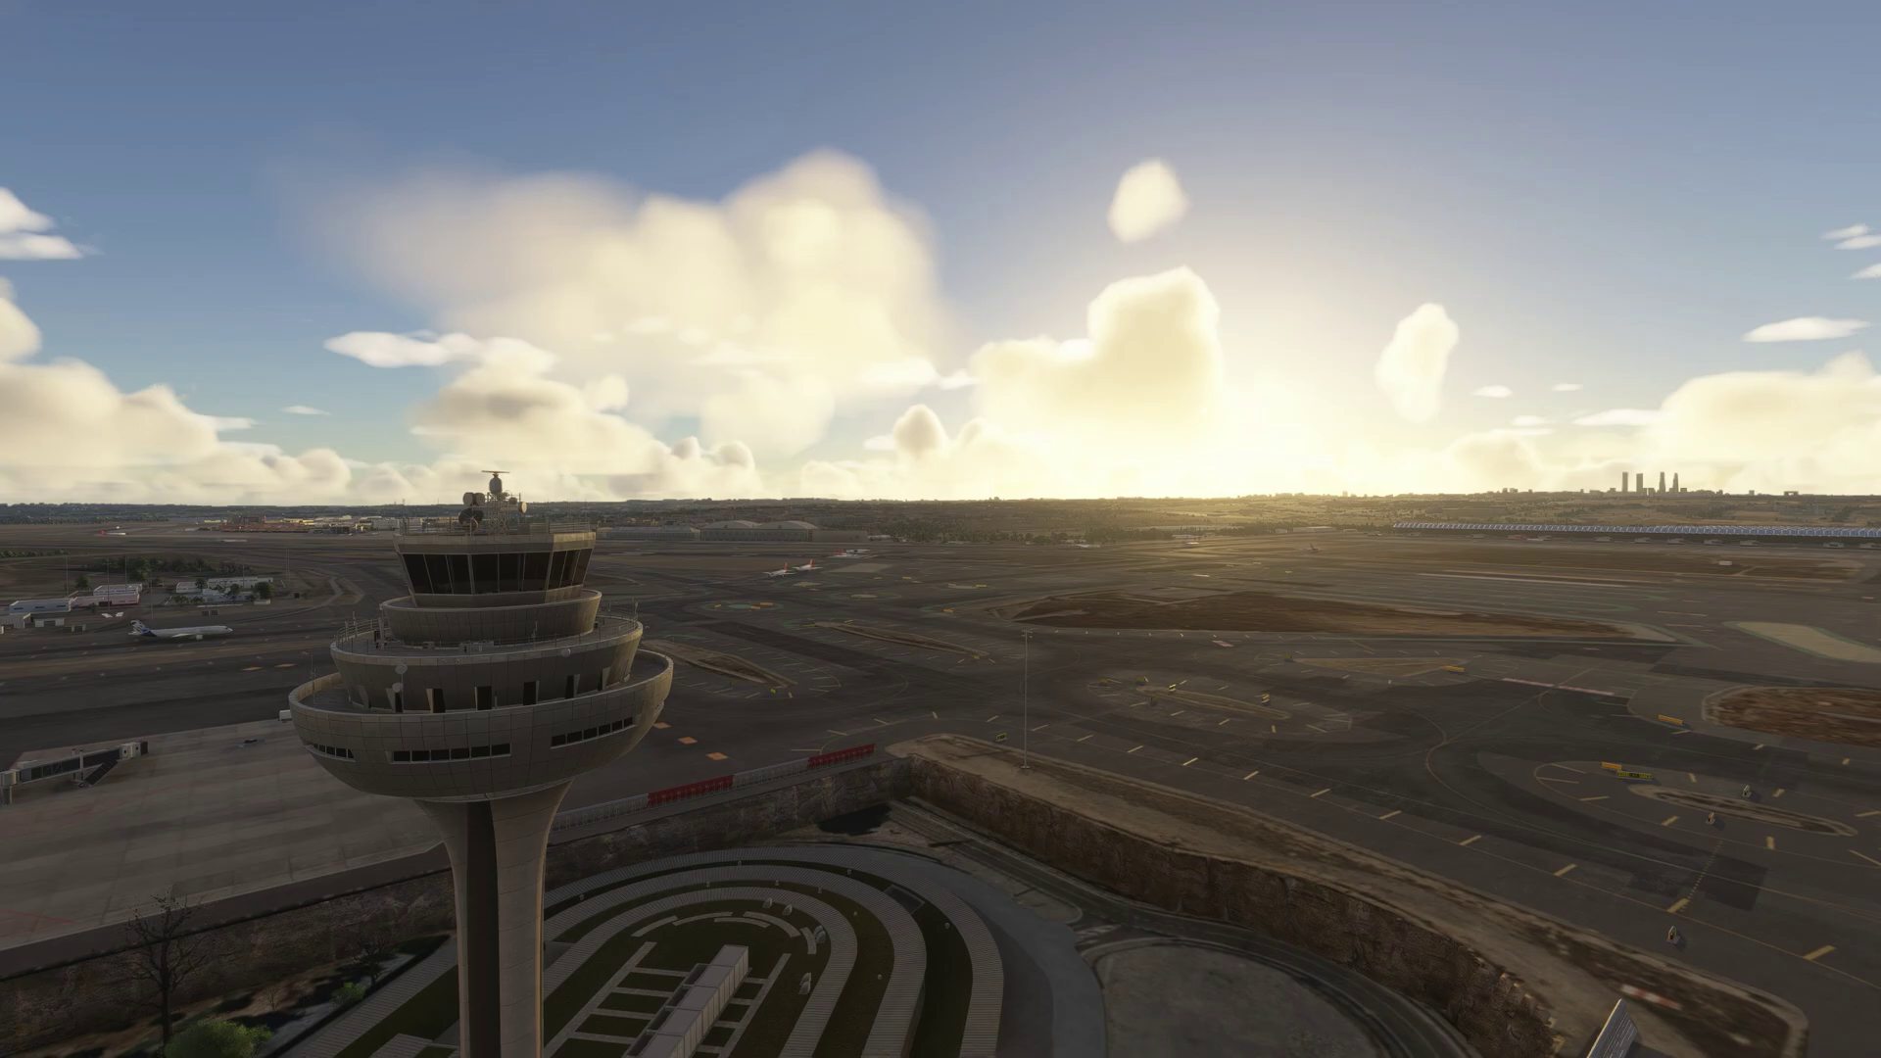
Switch back to Chrome and open the vatsim.net website
key("alt+Tab")
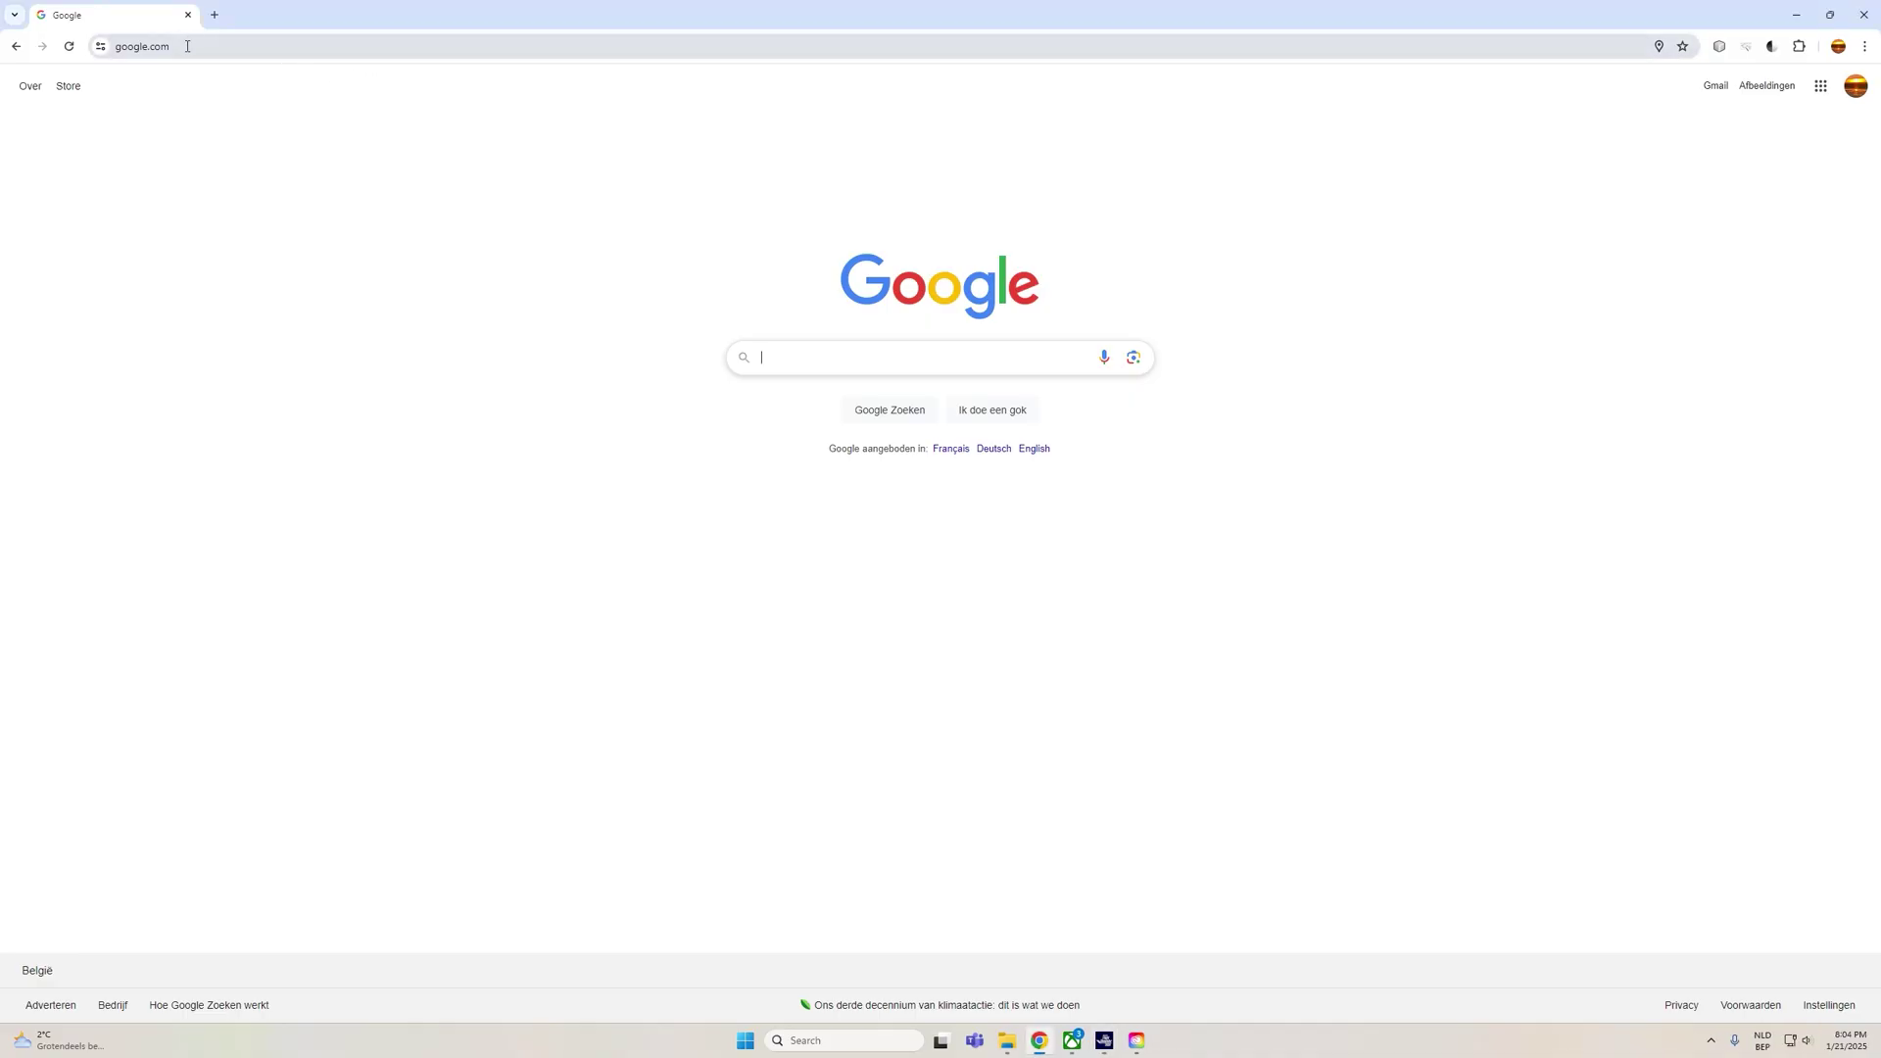
left_click(187, 46)
type("vatsim")
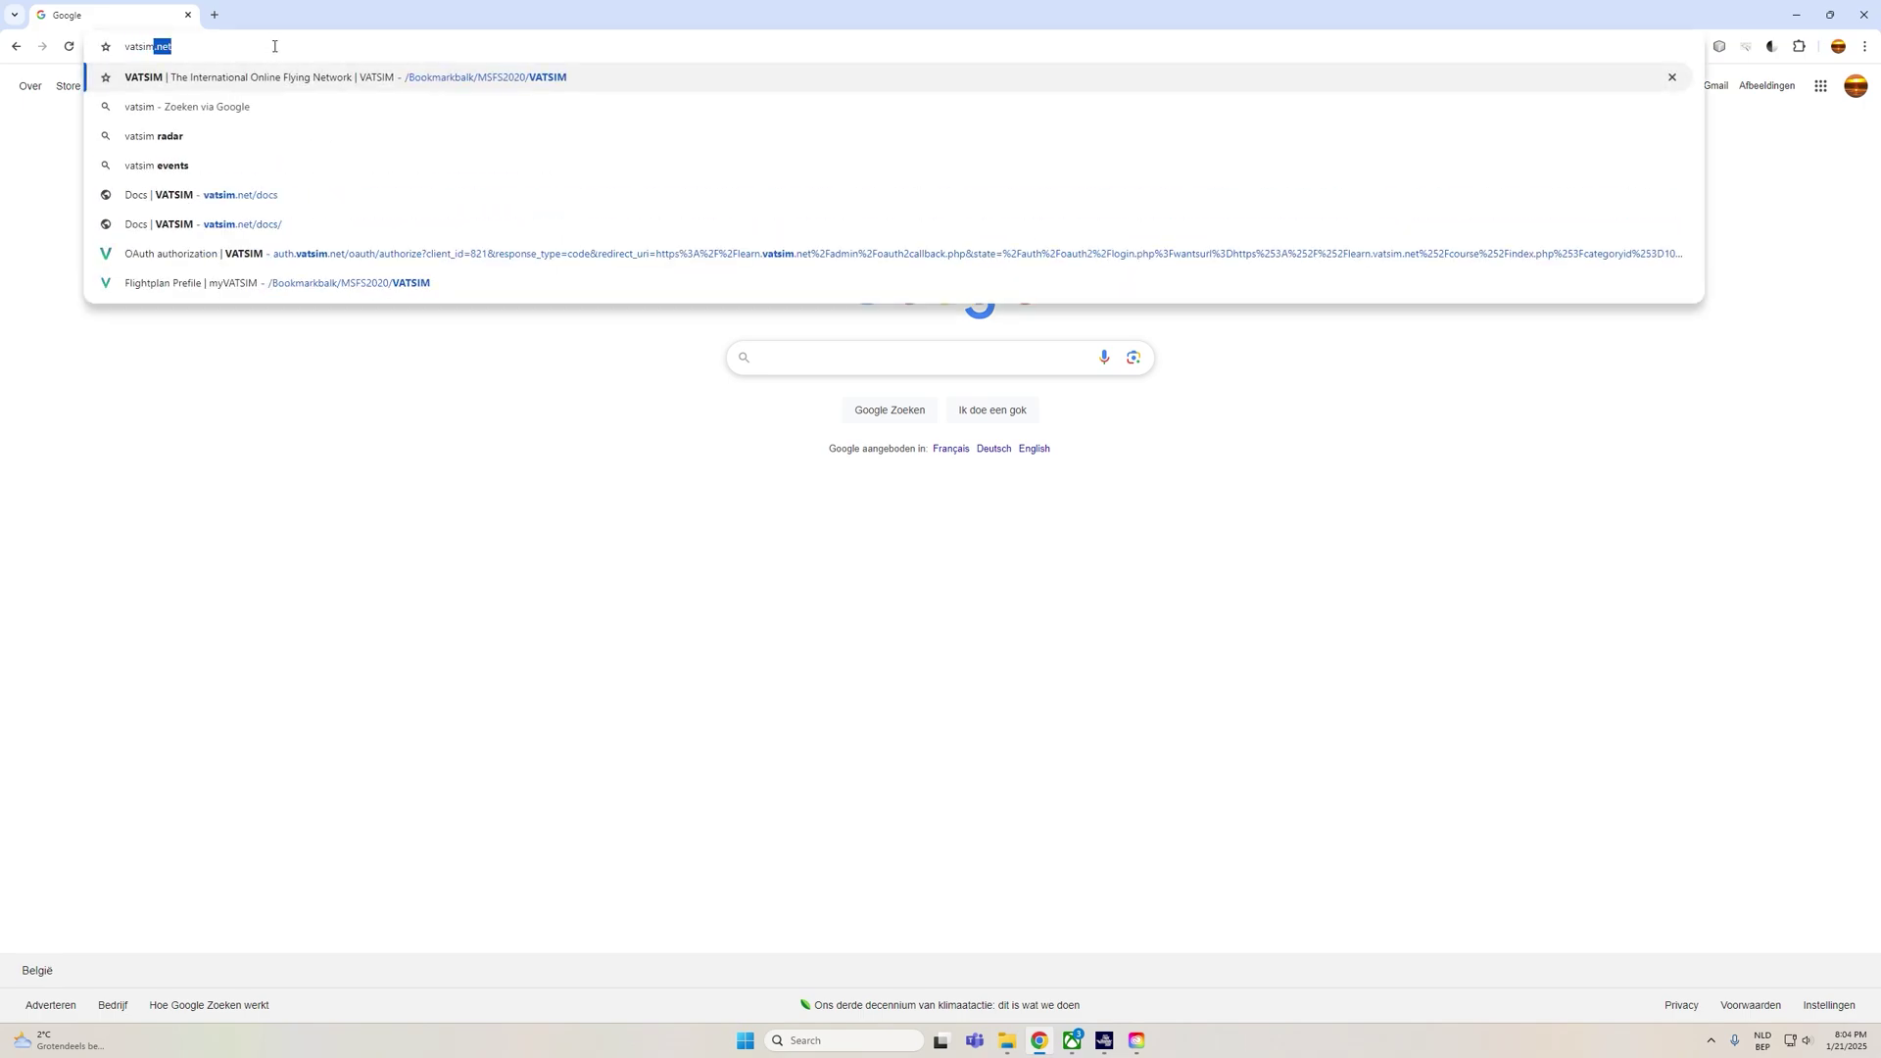
type(".net")
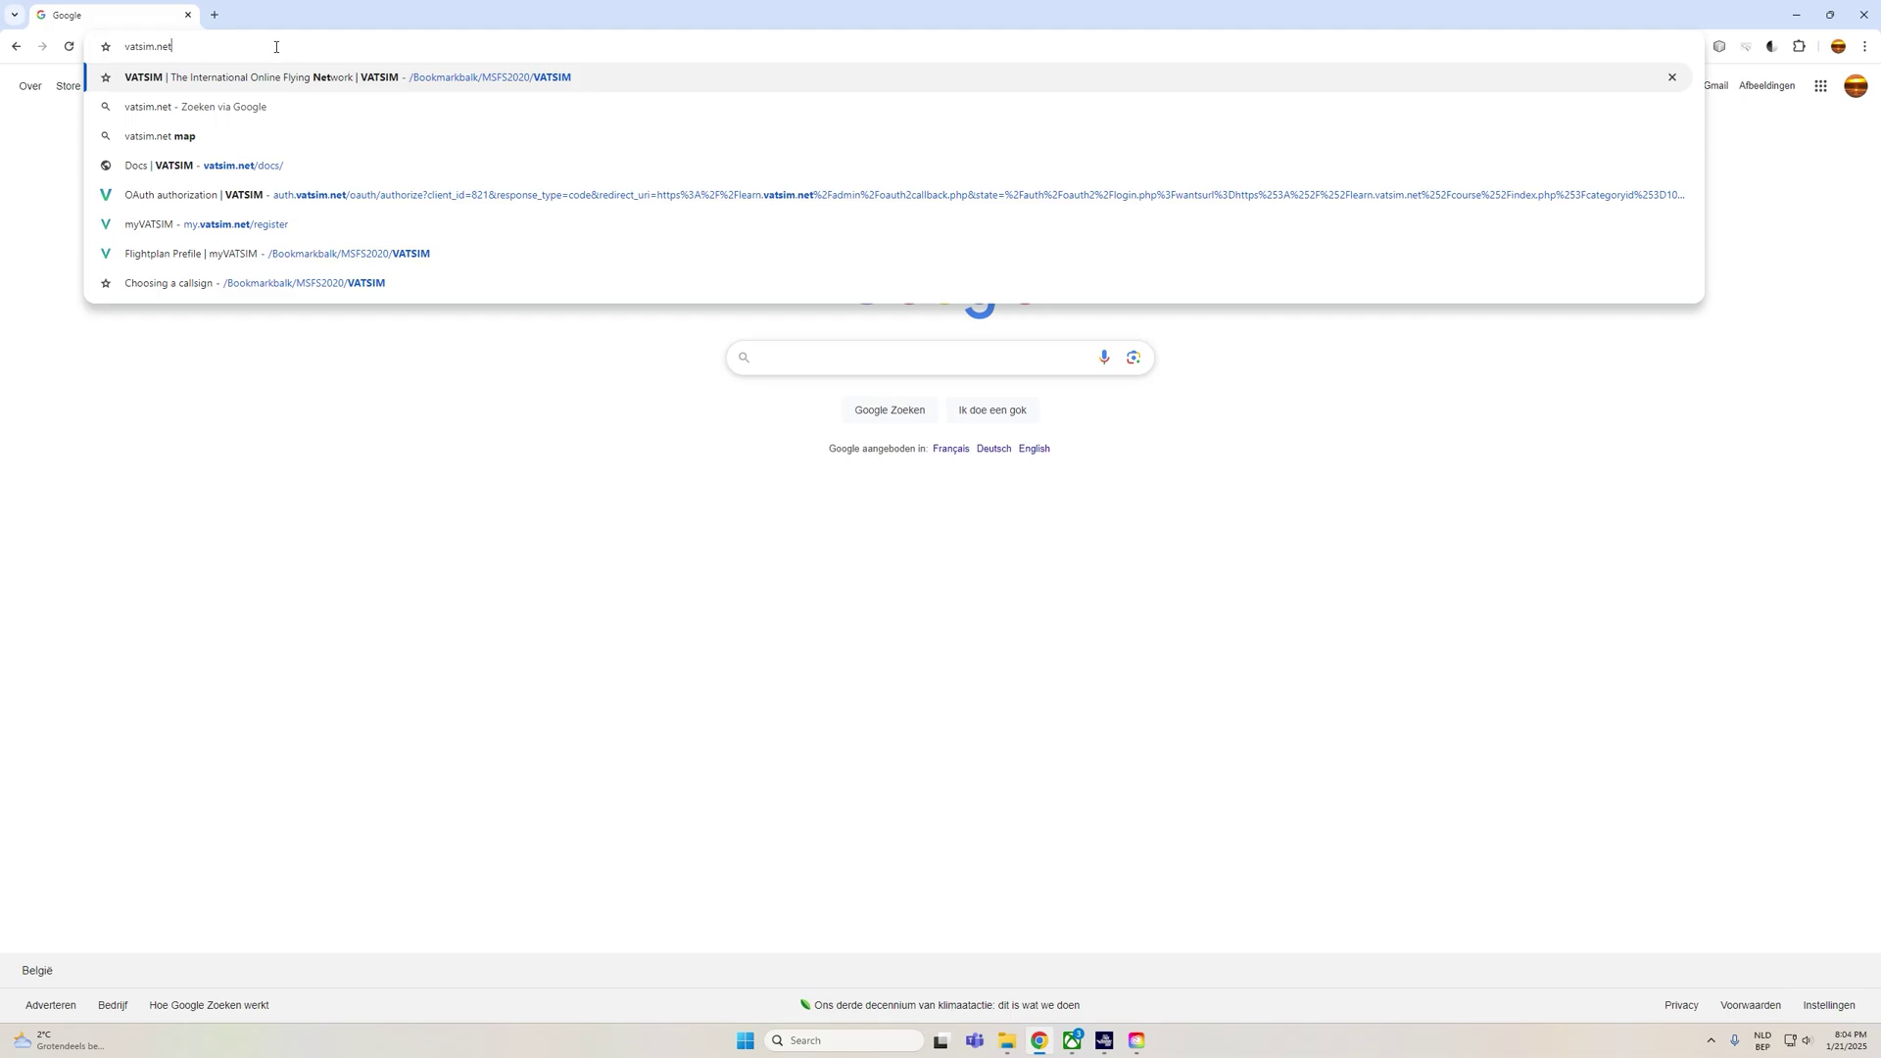
key("Return")
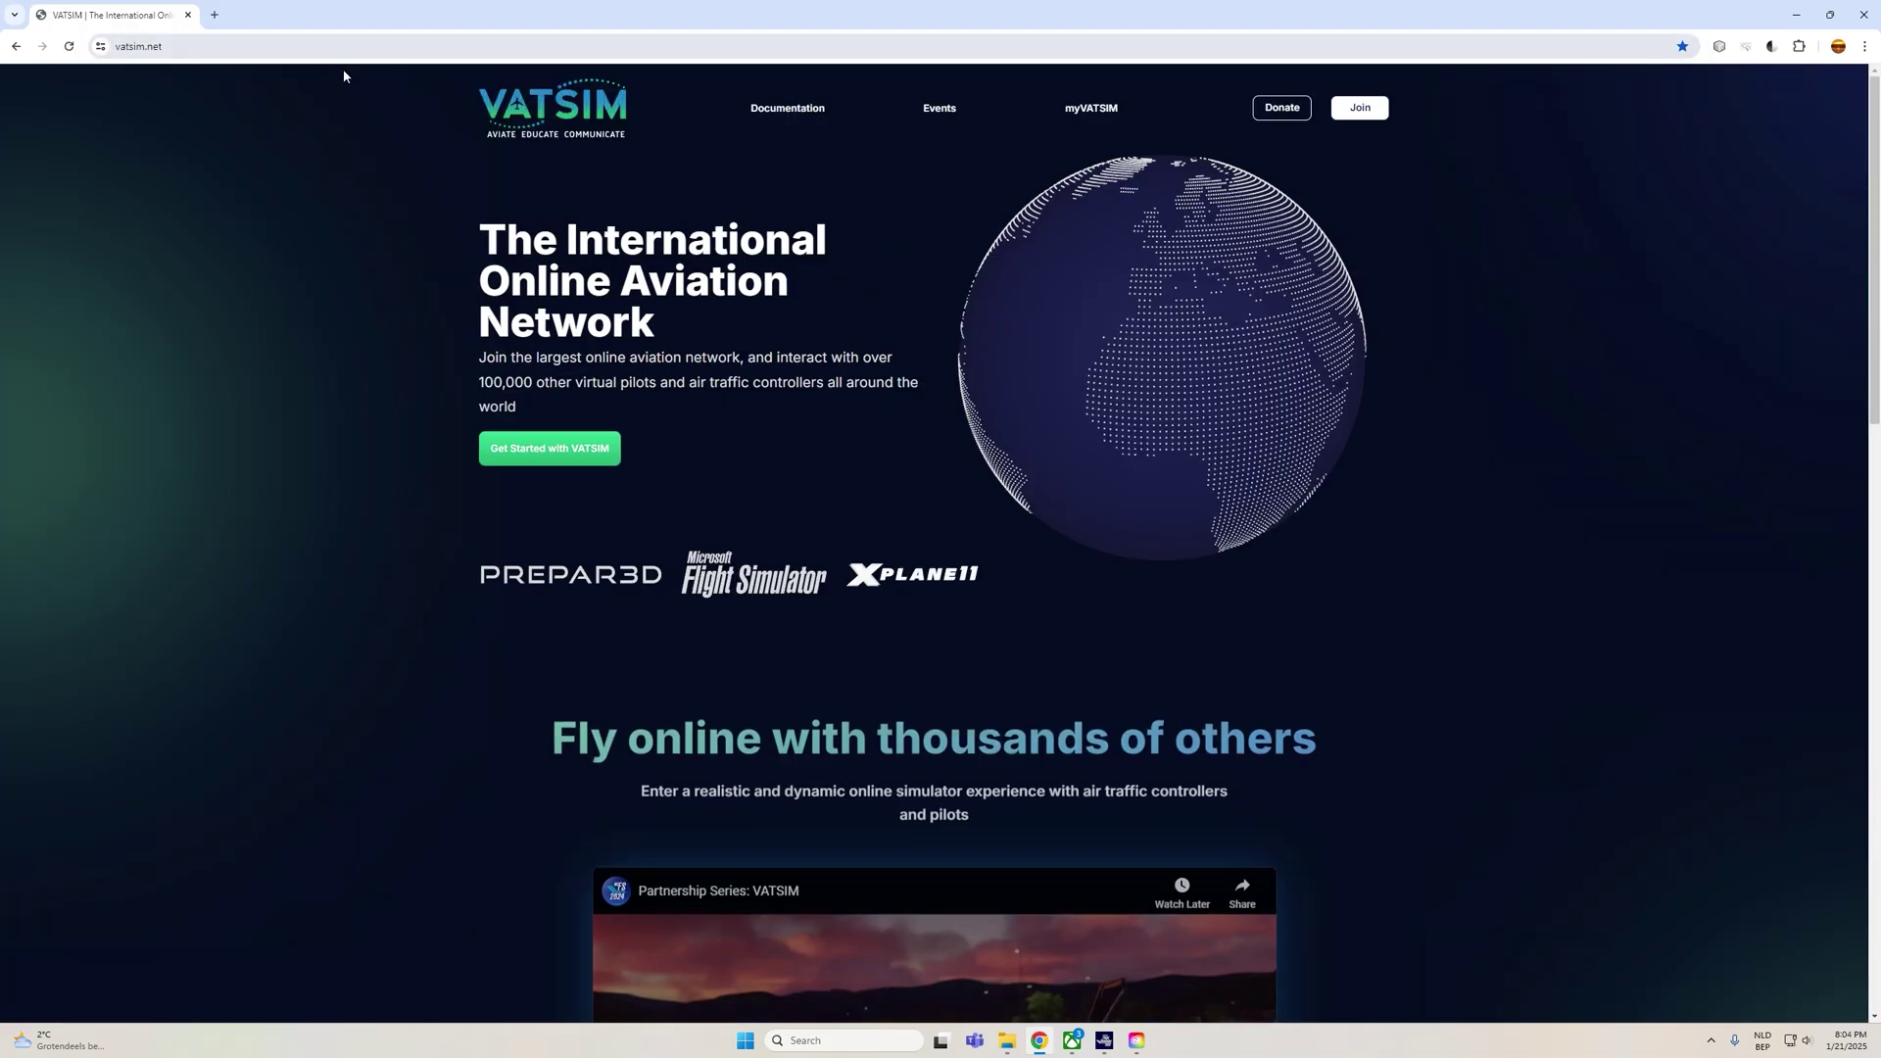
Open the VATSIM registration form and set its region to "Europe, Middle East and Africa"
left_click(552, 457)
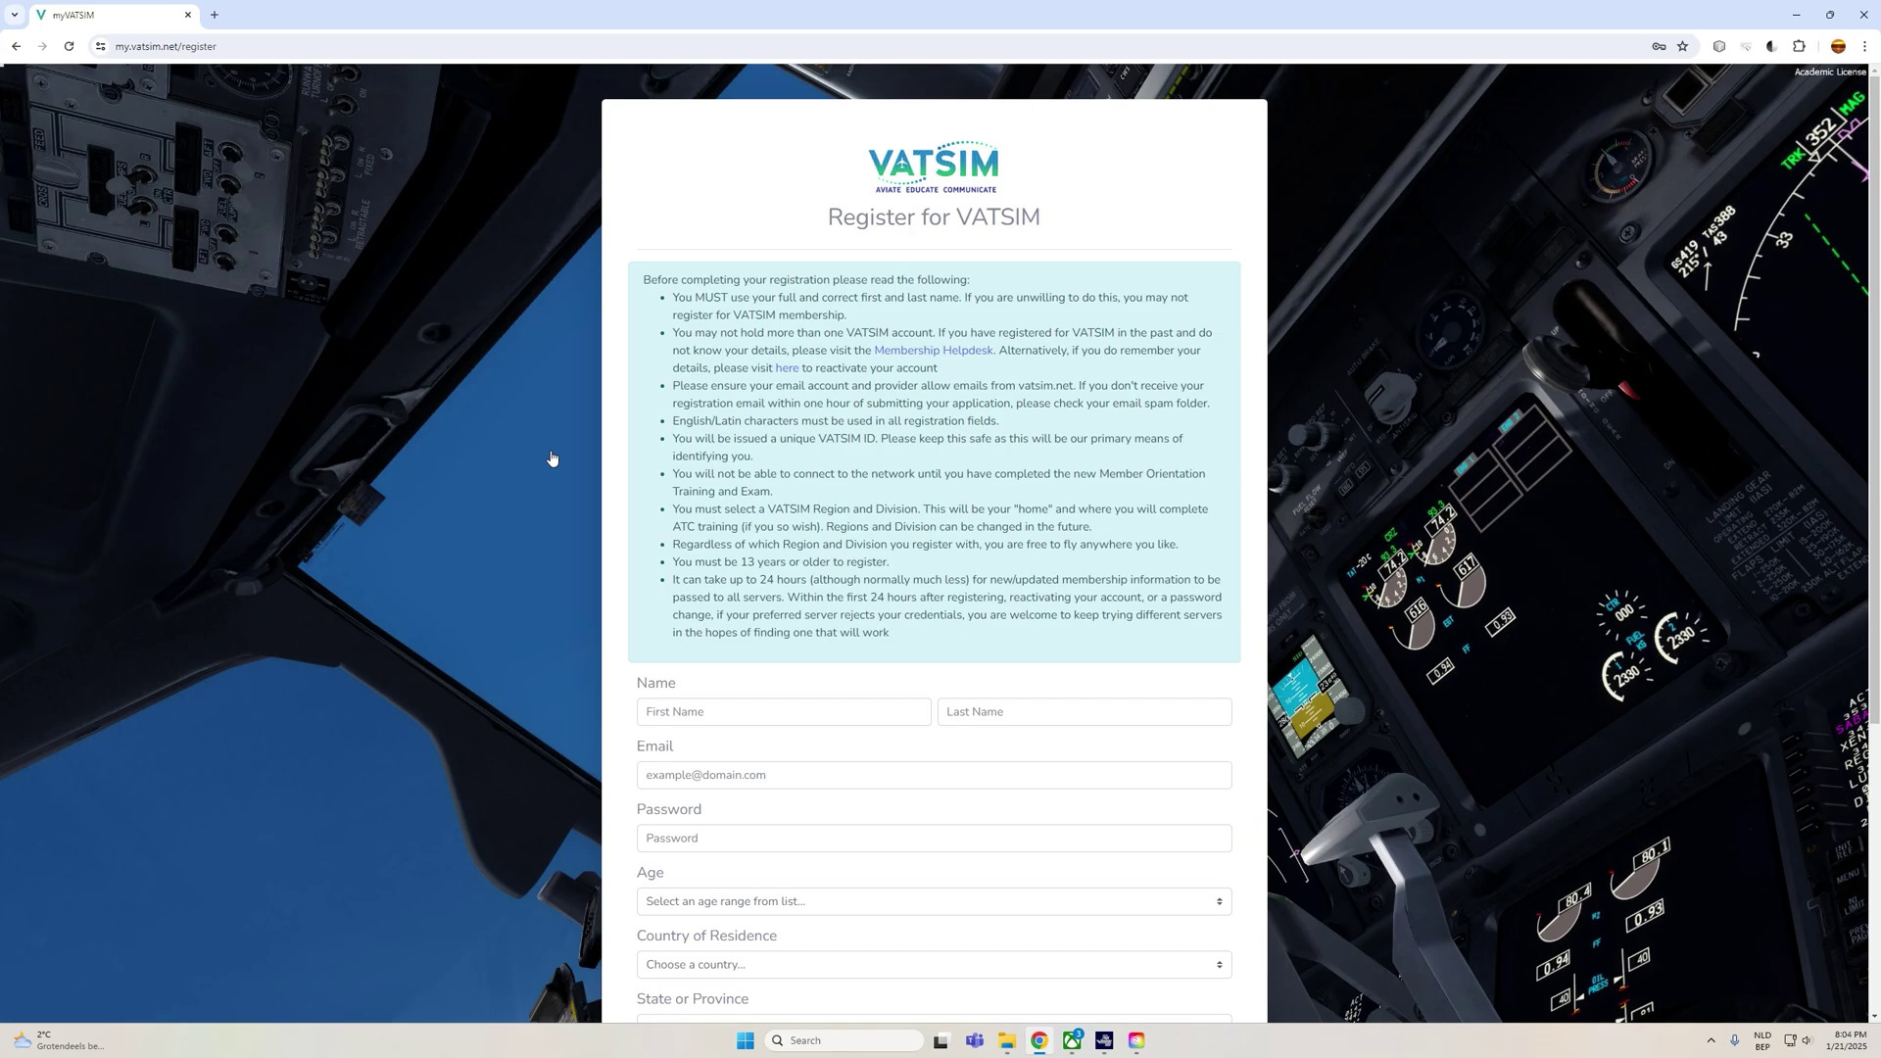
scroll(789, 511, "down", 2)
scroll(789, 510, "down", 4)
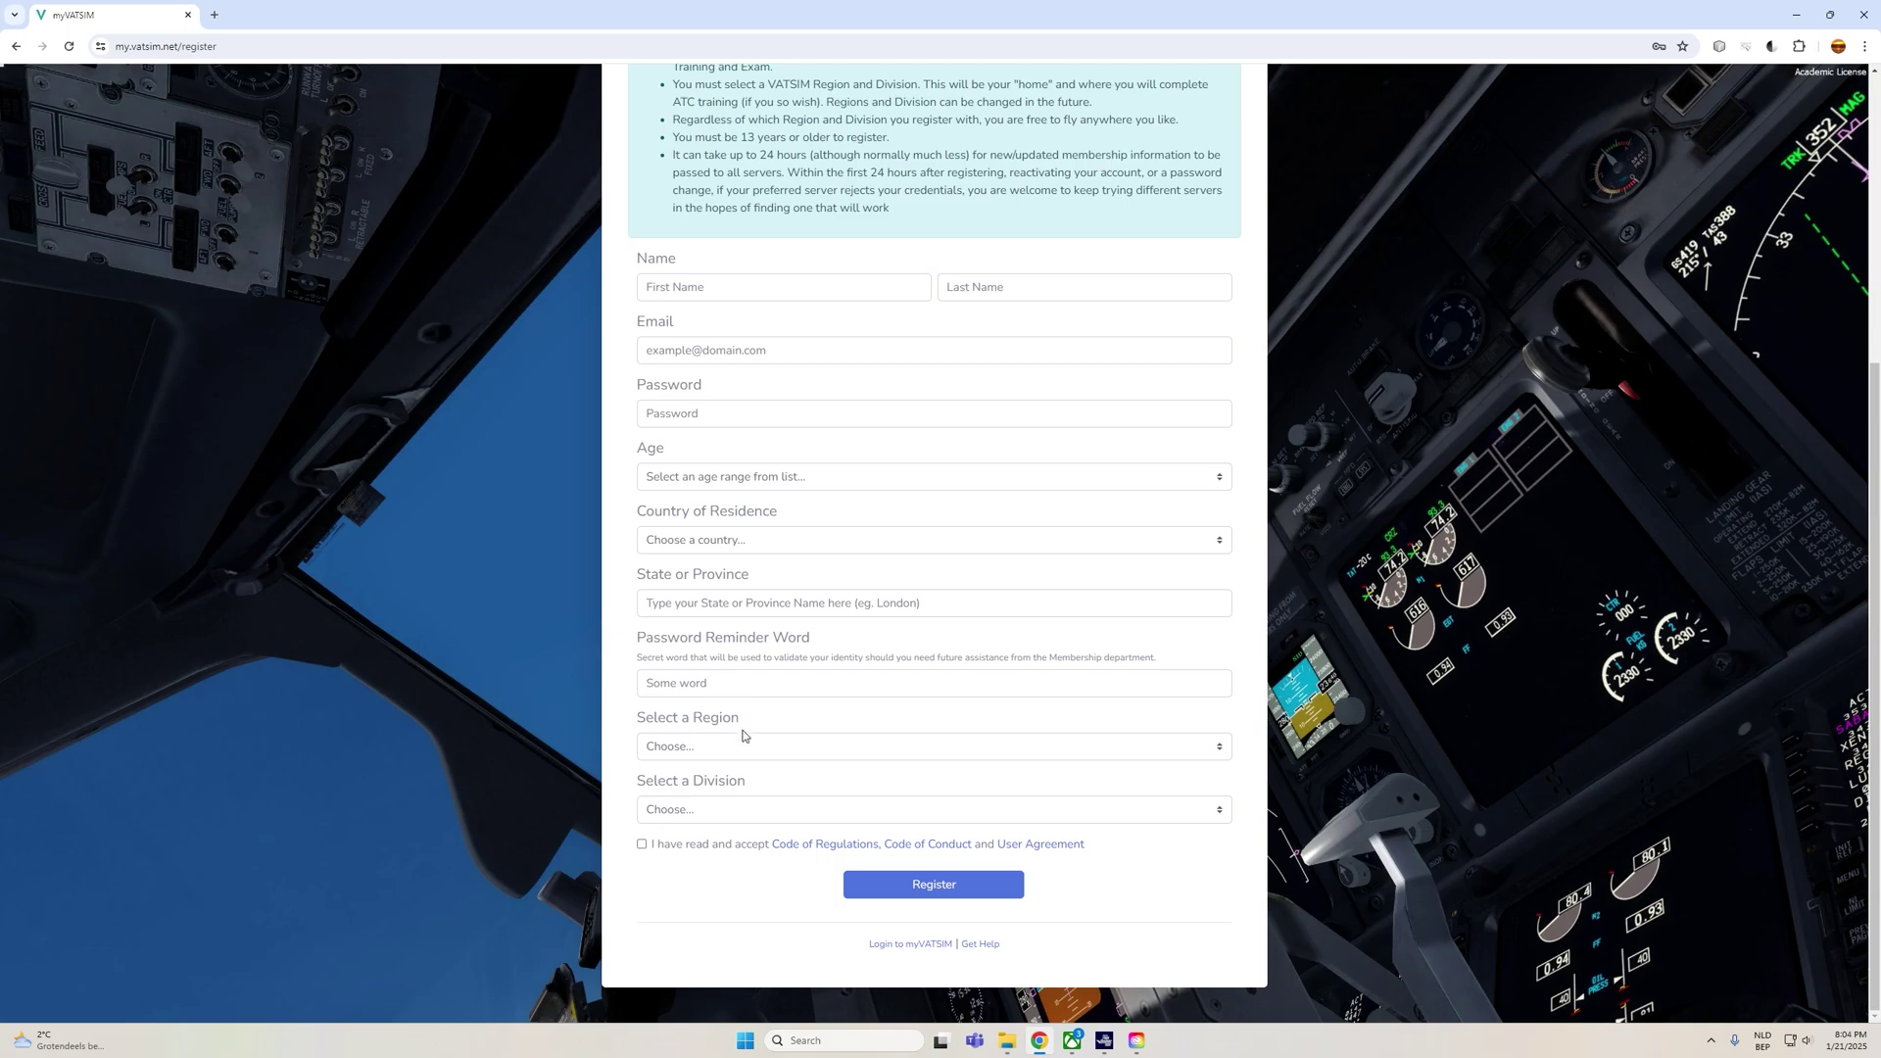
left_click(775, 750)
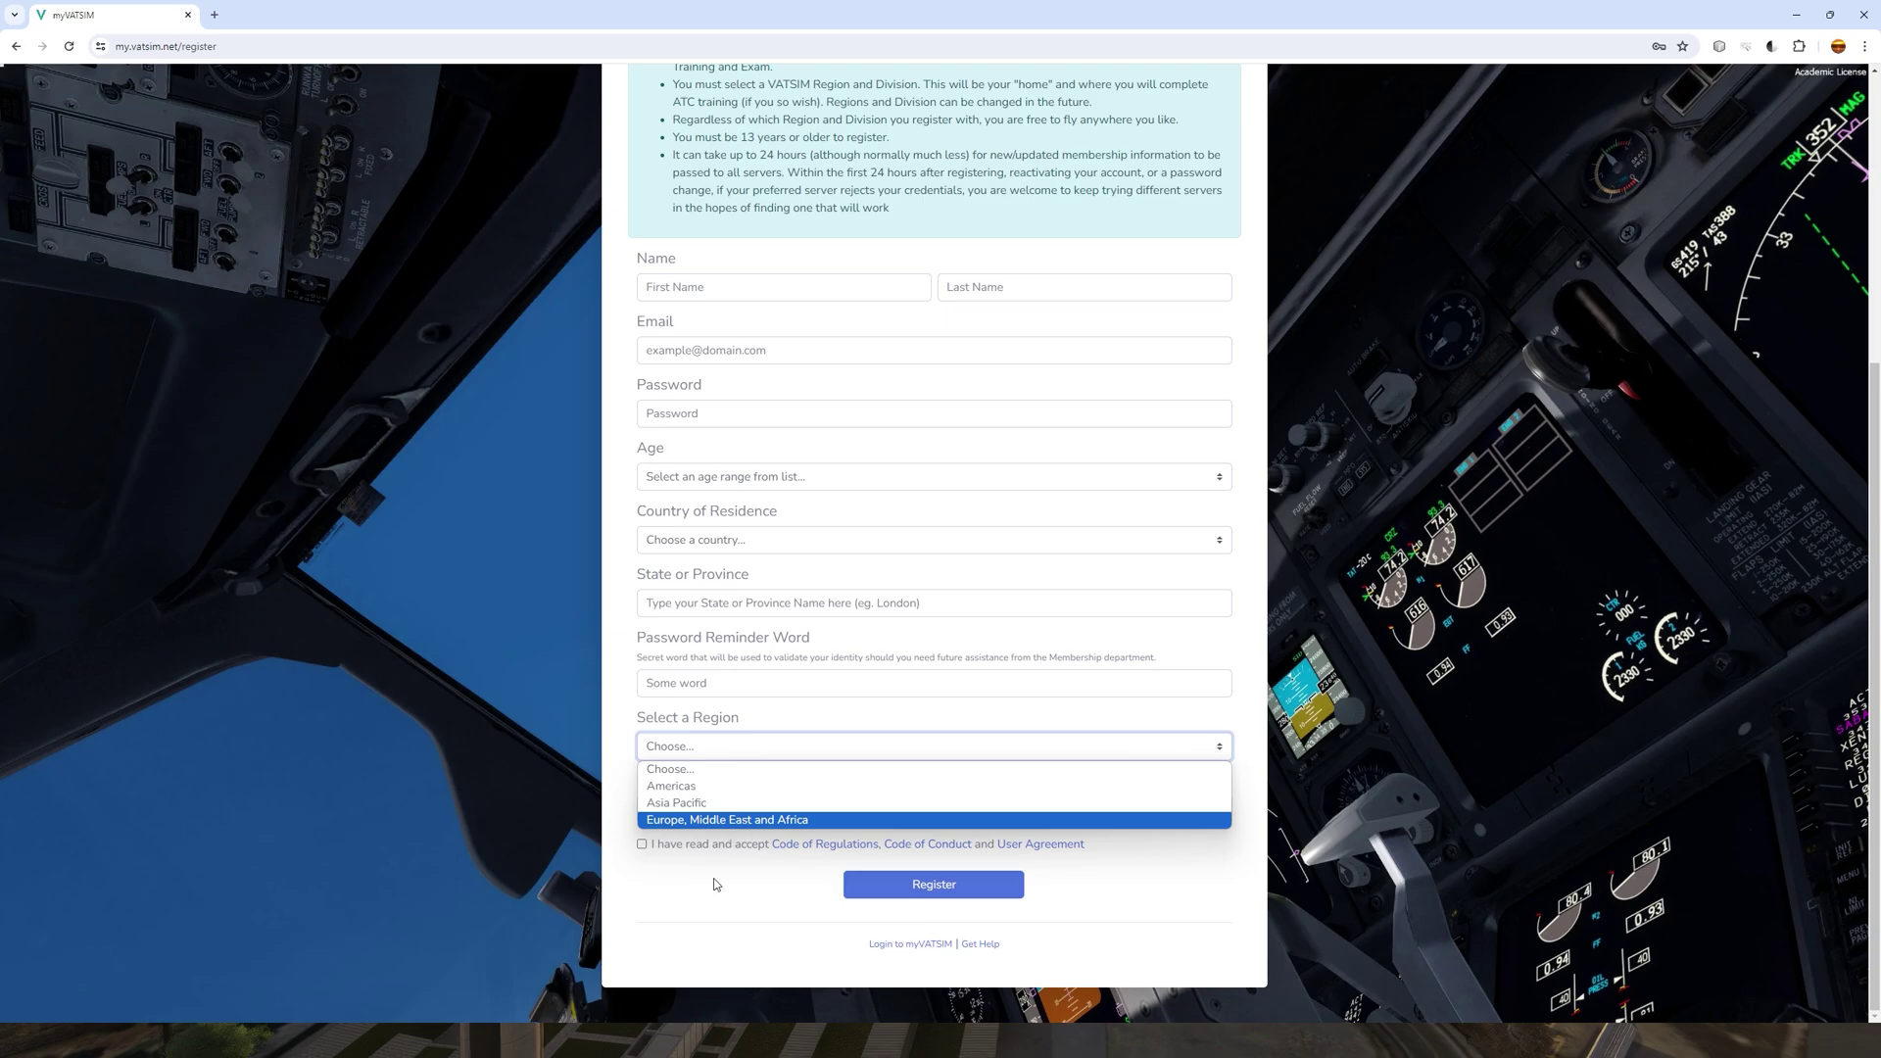
left_click(741, 821)
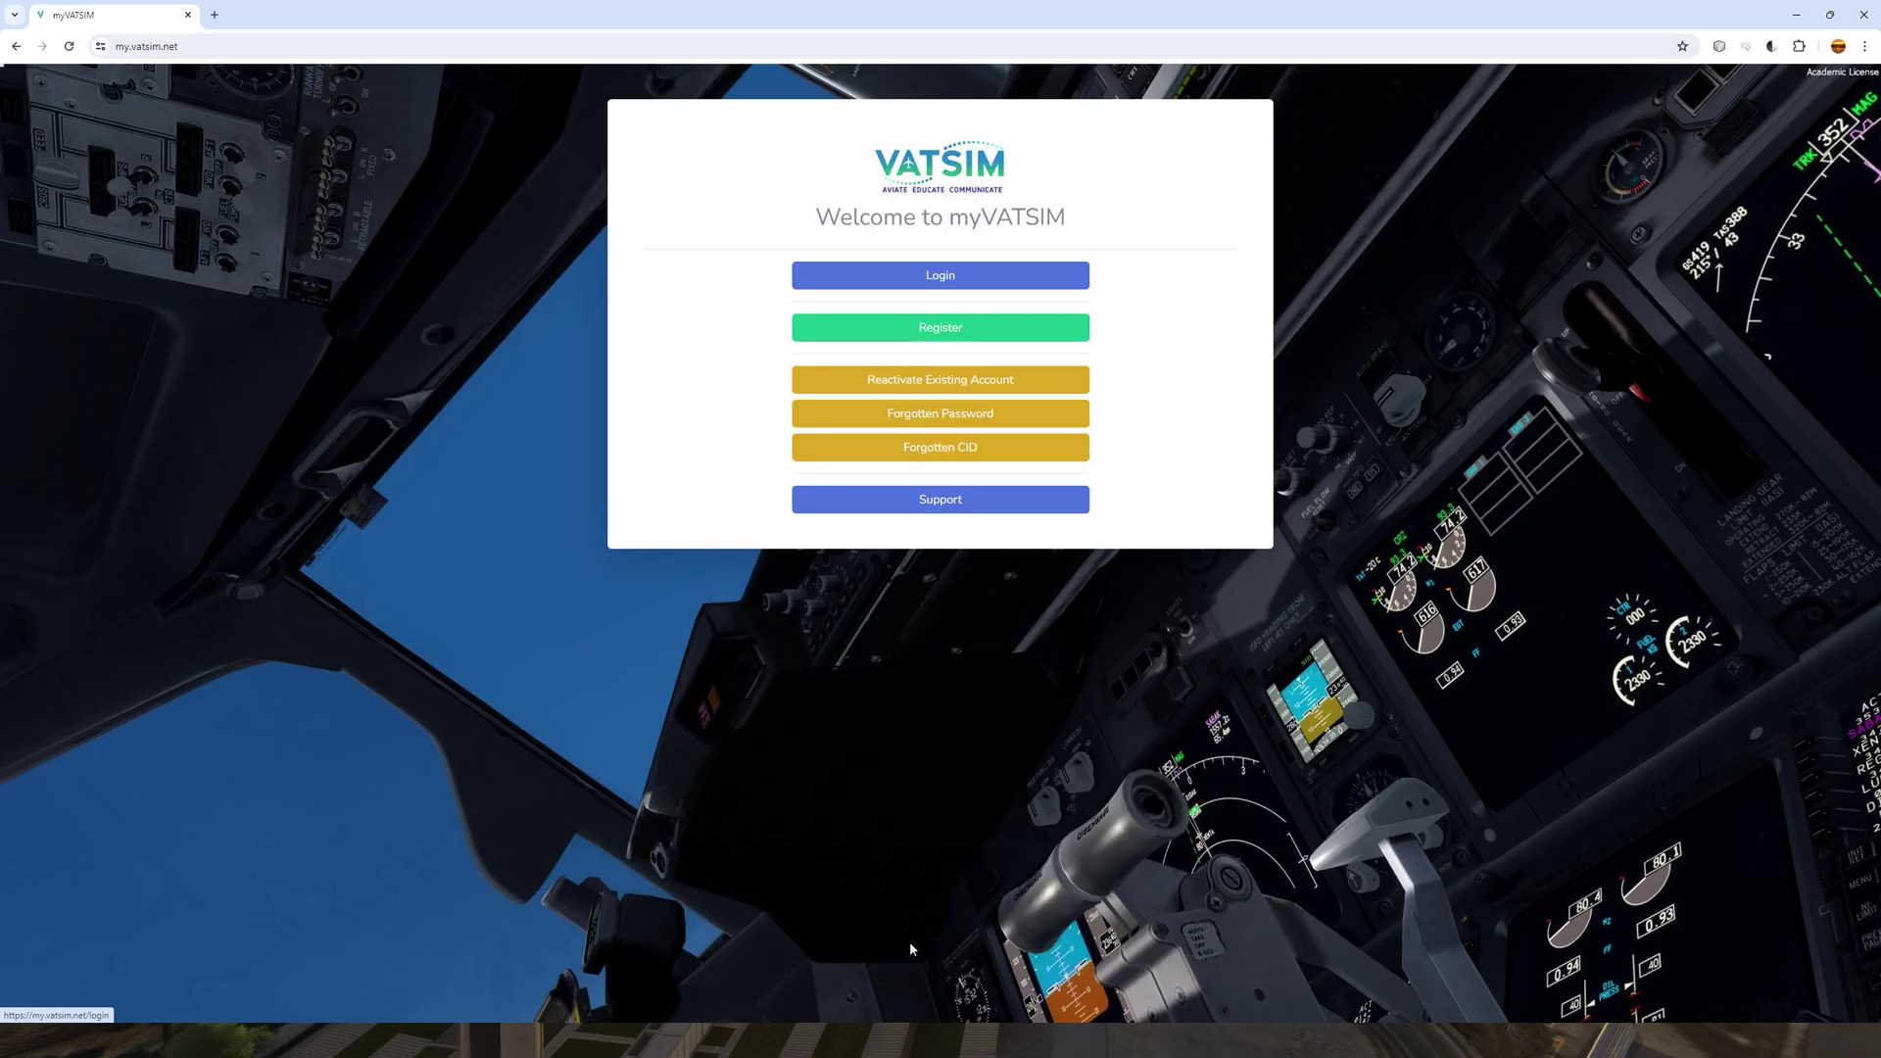
Log in to myVATSIM and open the Pilot Learning Center through the Resources documentation
left_click(941, 282)
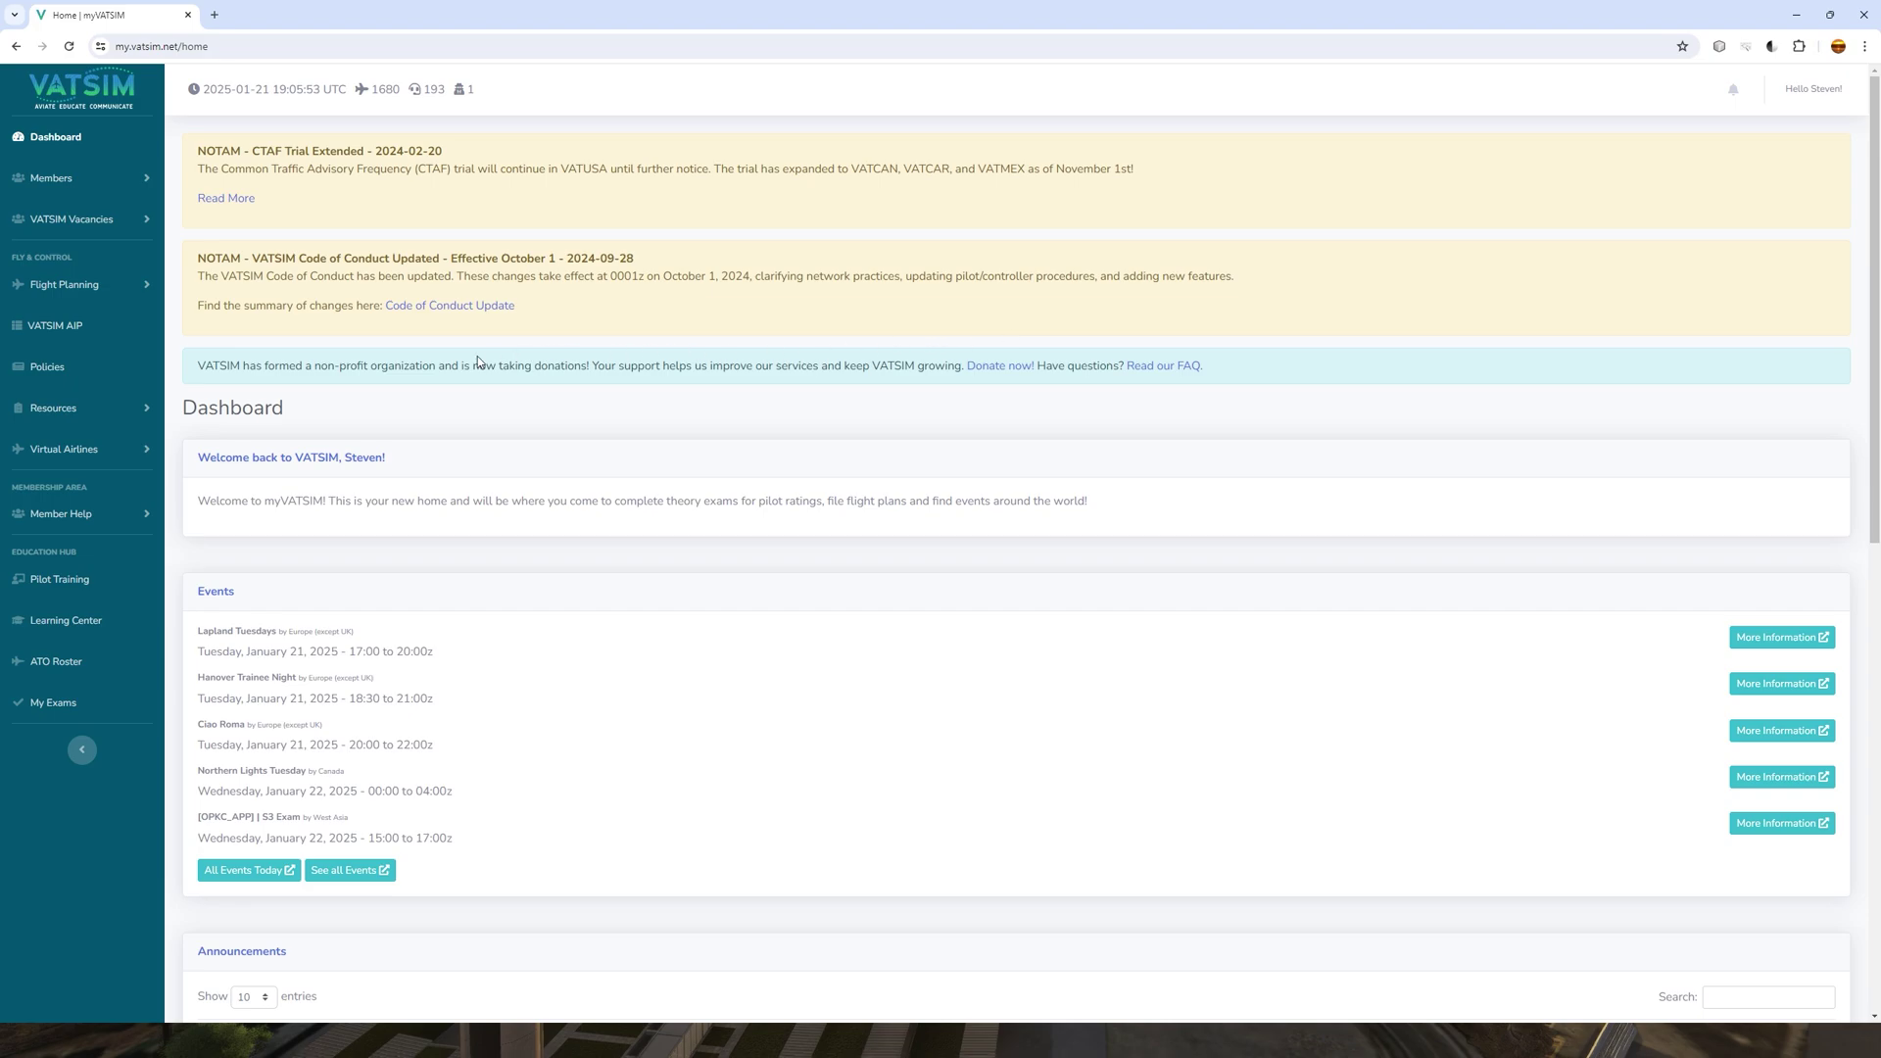
left_click(66, 413)
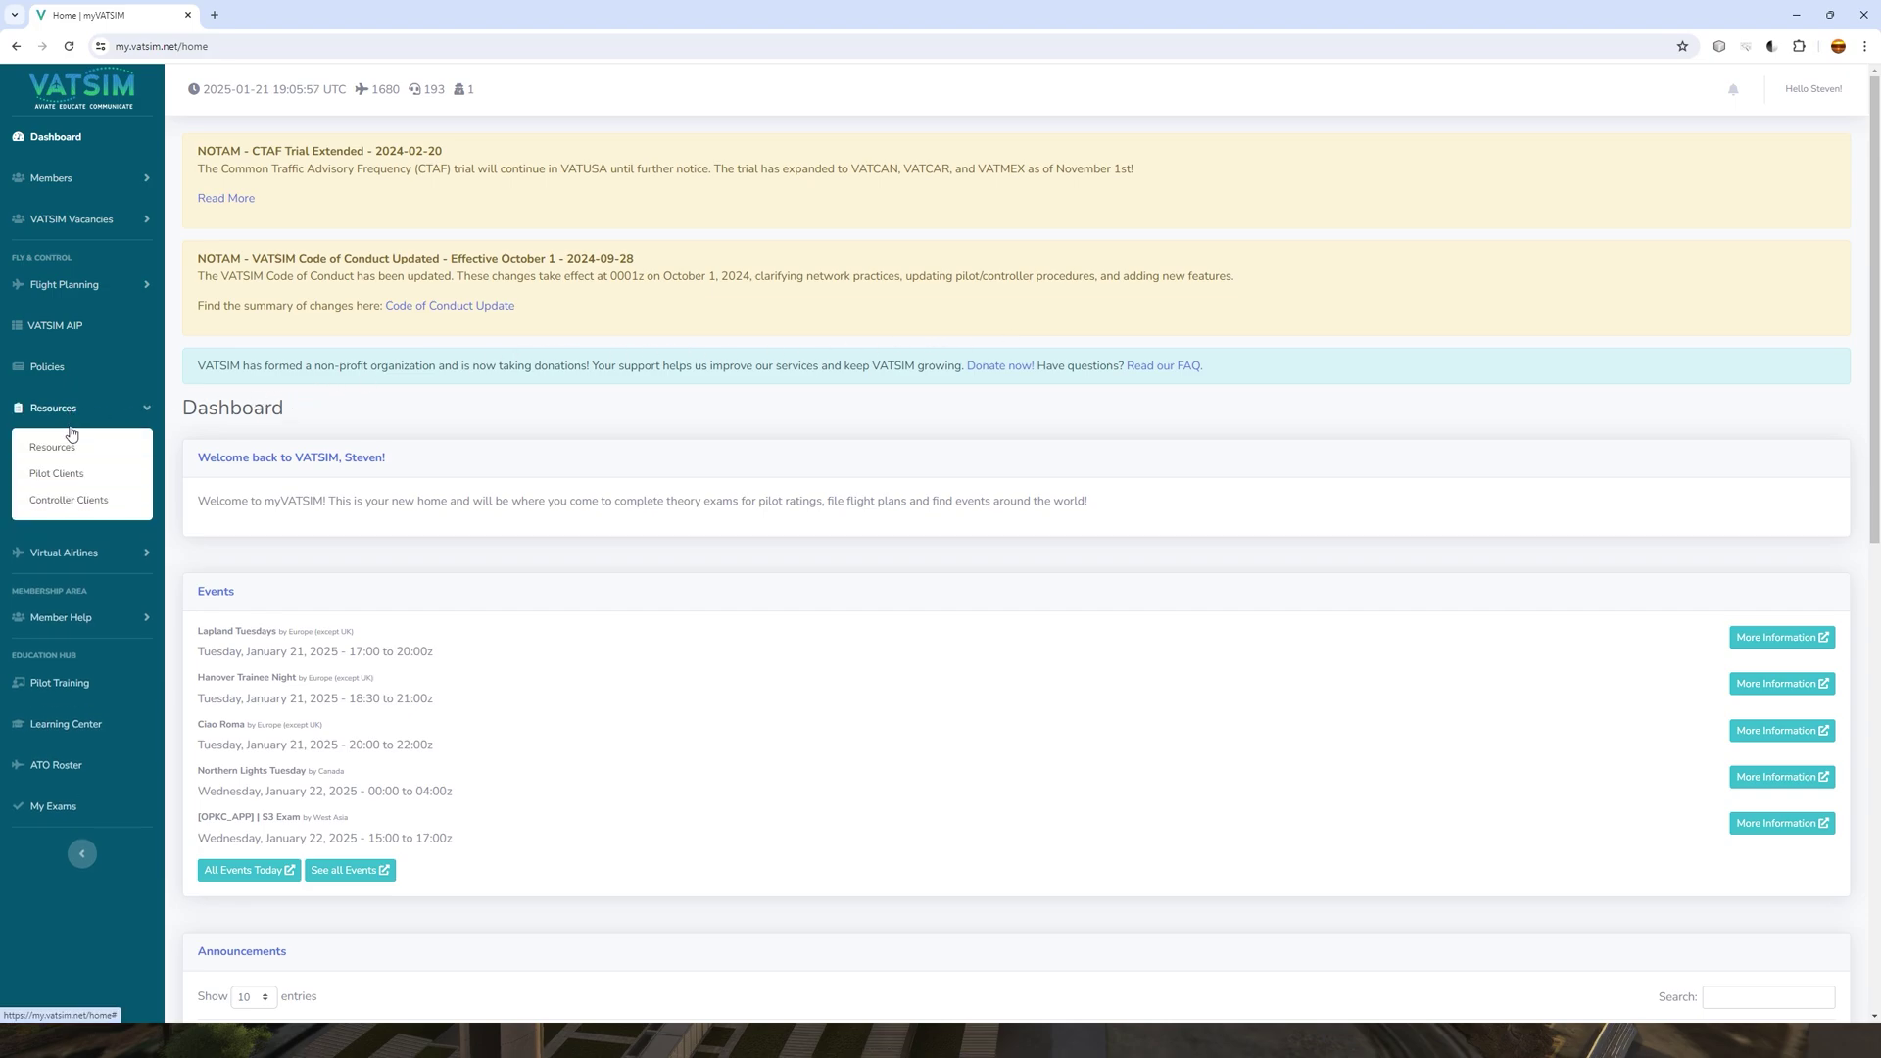
left_click(64, 449)
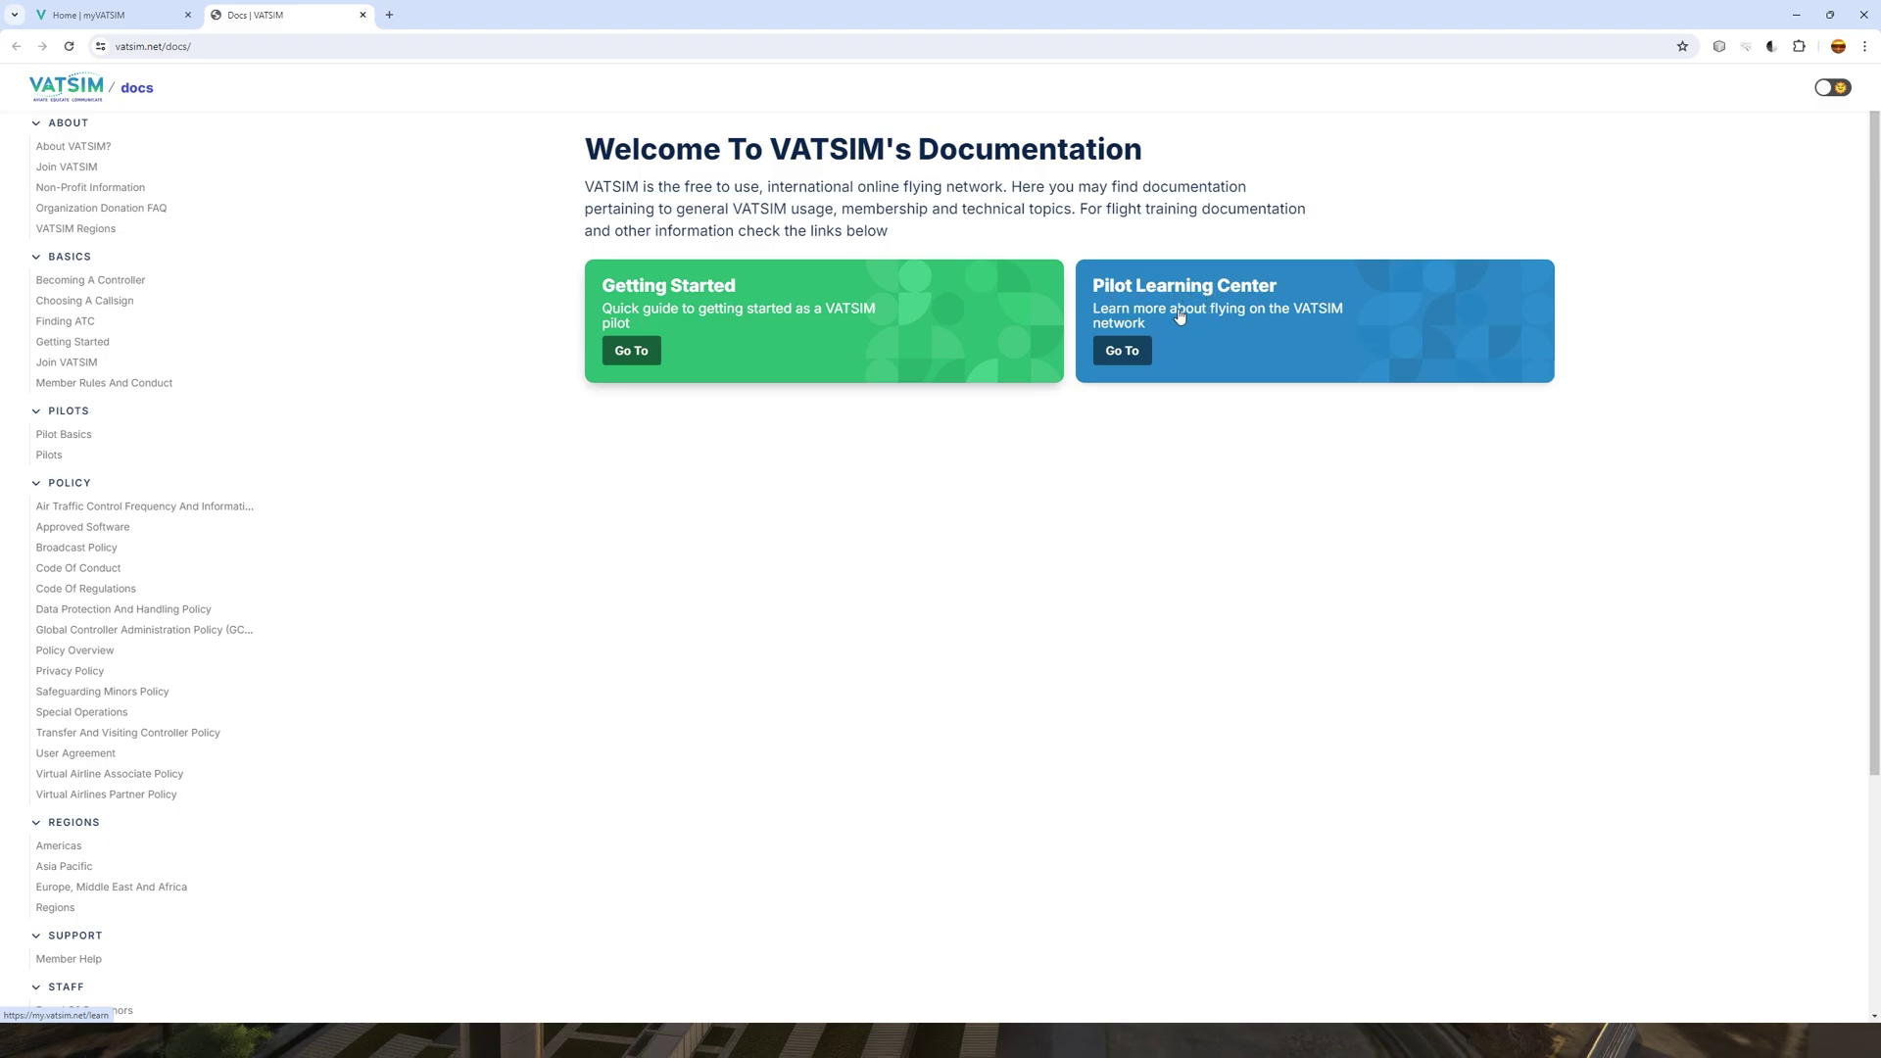
left_click(1125, 353)
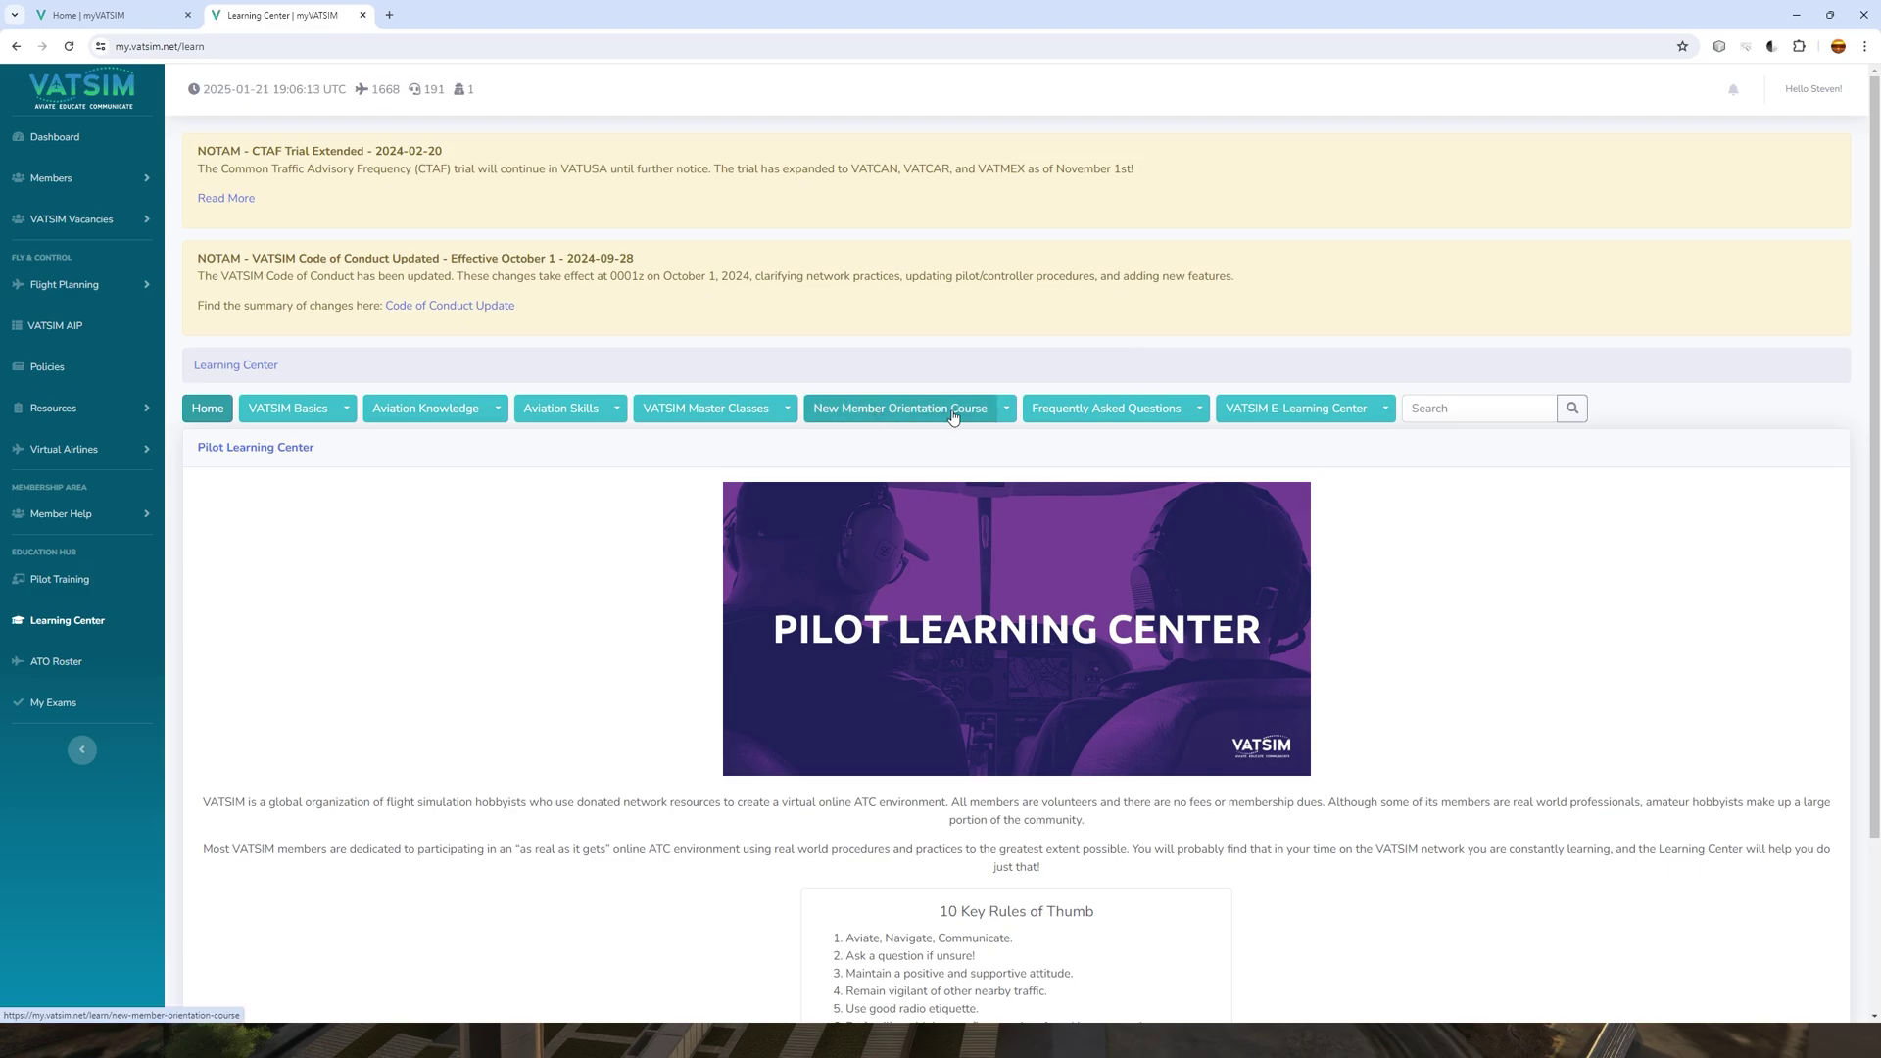
Open "The Basics - Part 1 (English)" of the New Member Orientation Course and read through to its end
left_click(1006, 409)
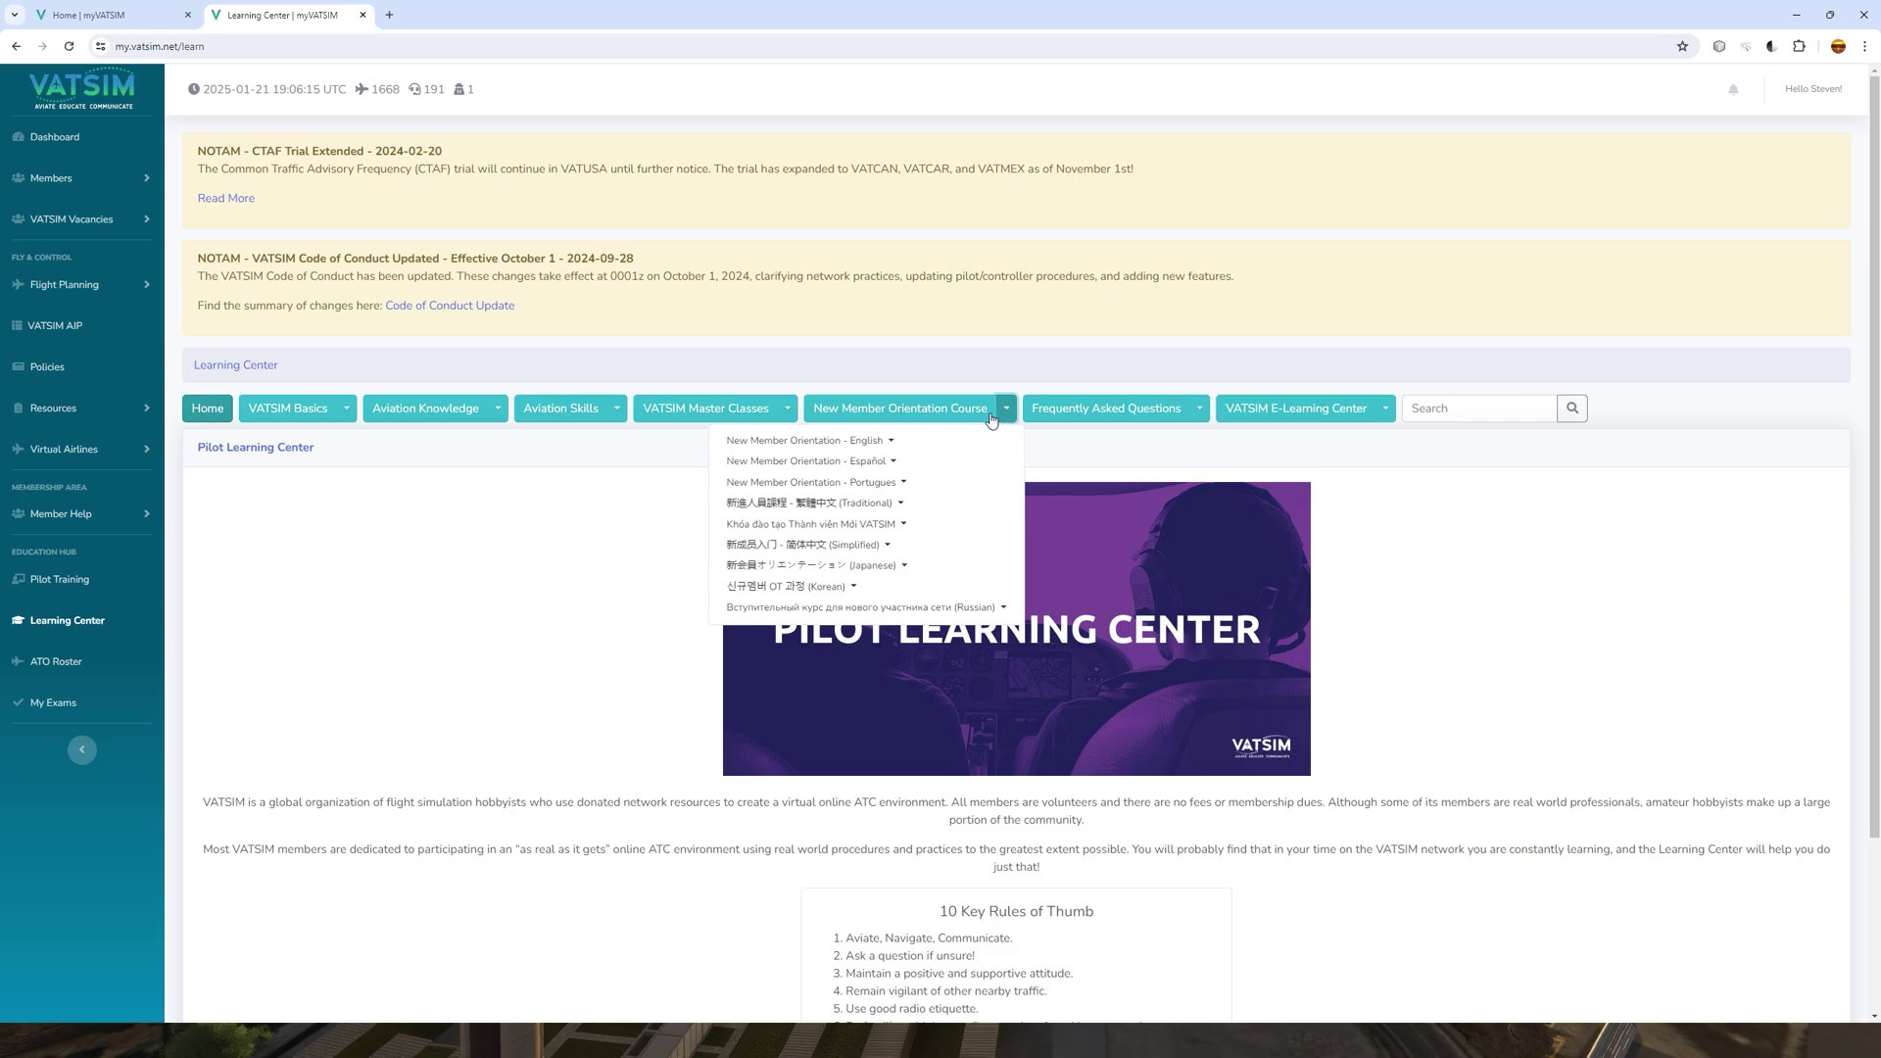
mouse_move(867, 446)
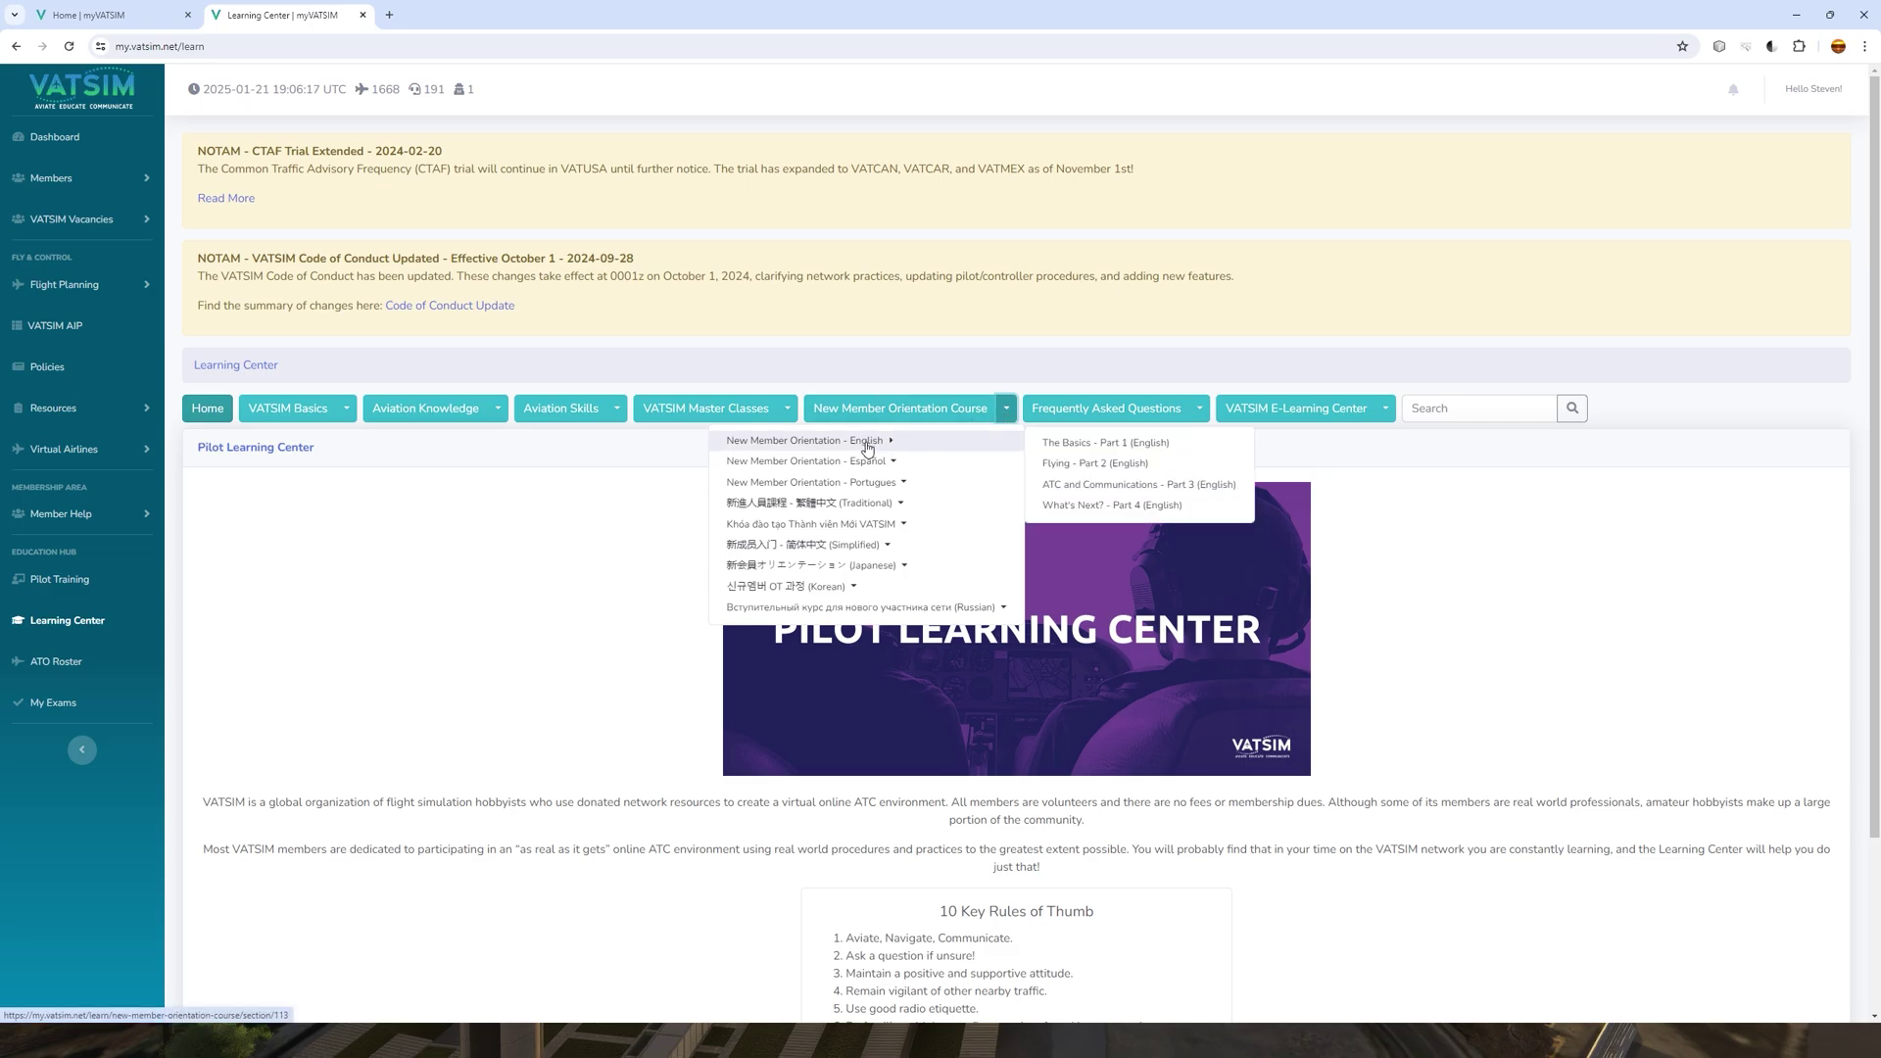
left_click(1115, 444)
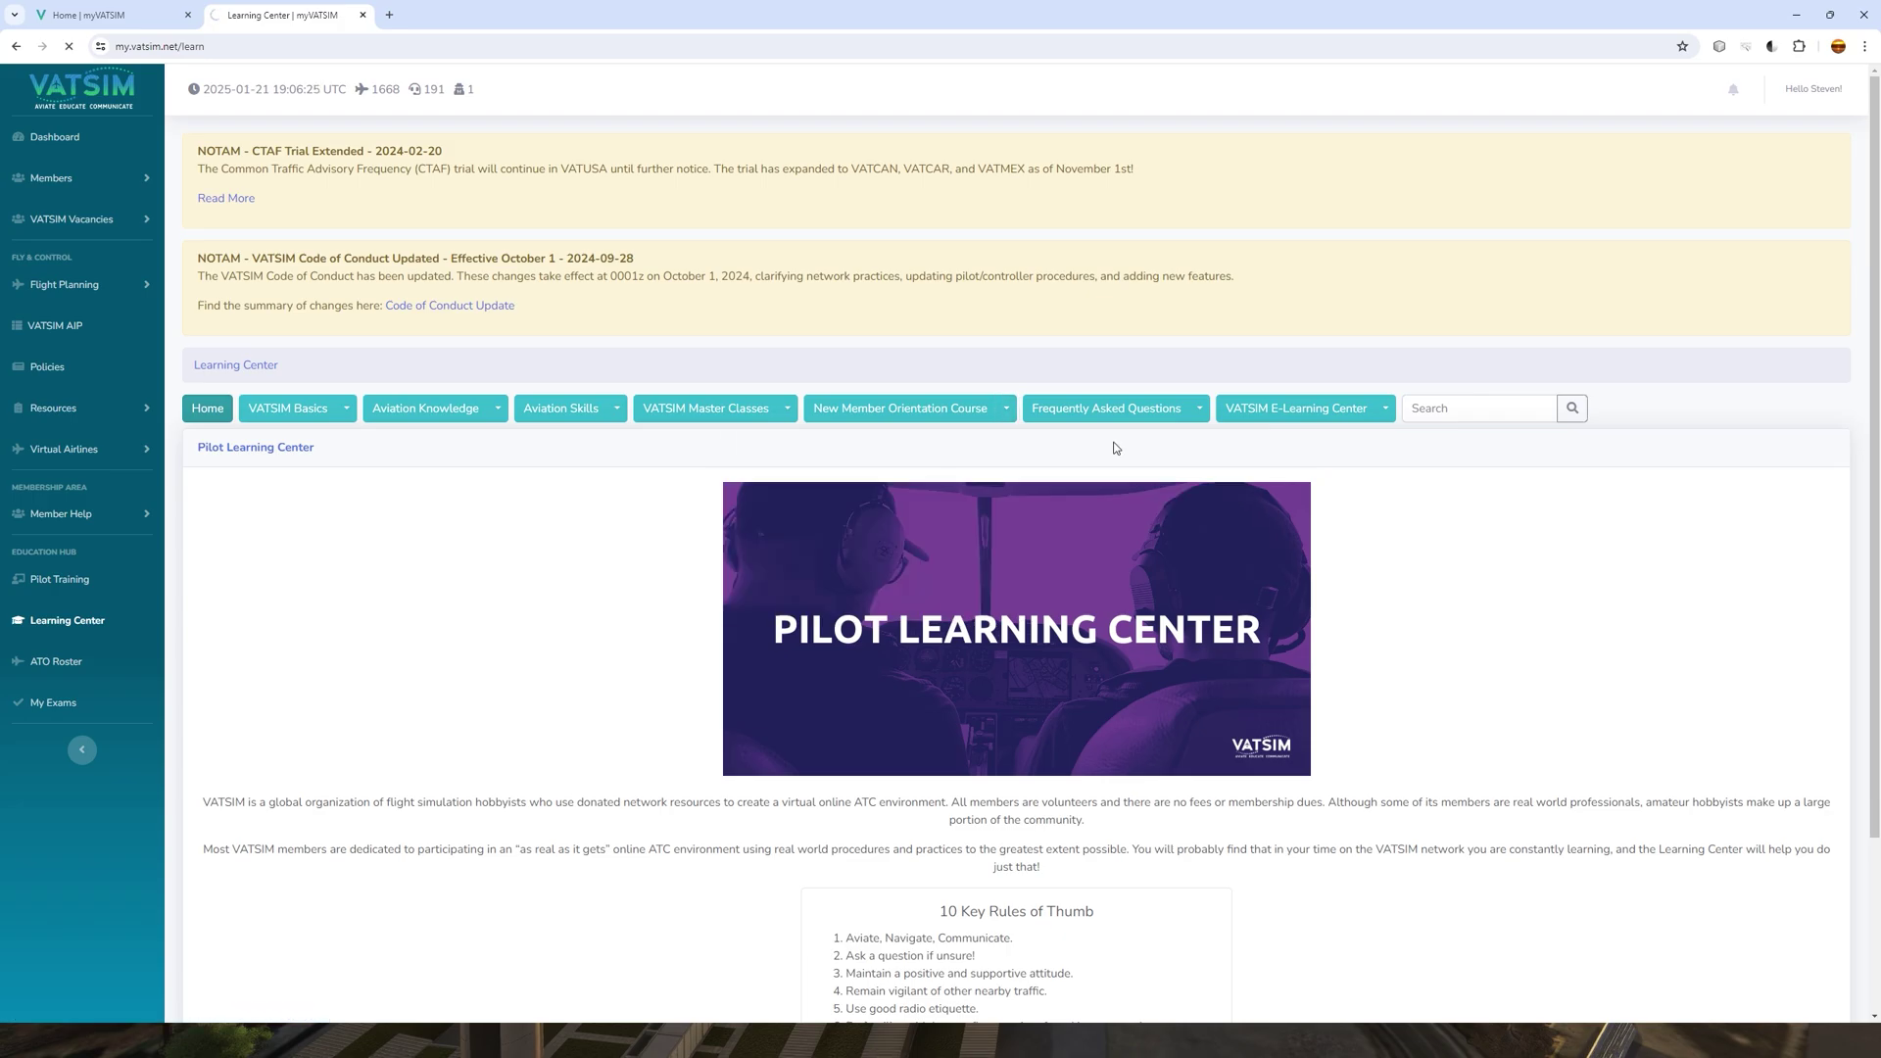
scroll(676, 600, "down", 2)
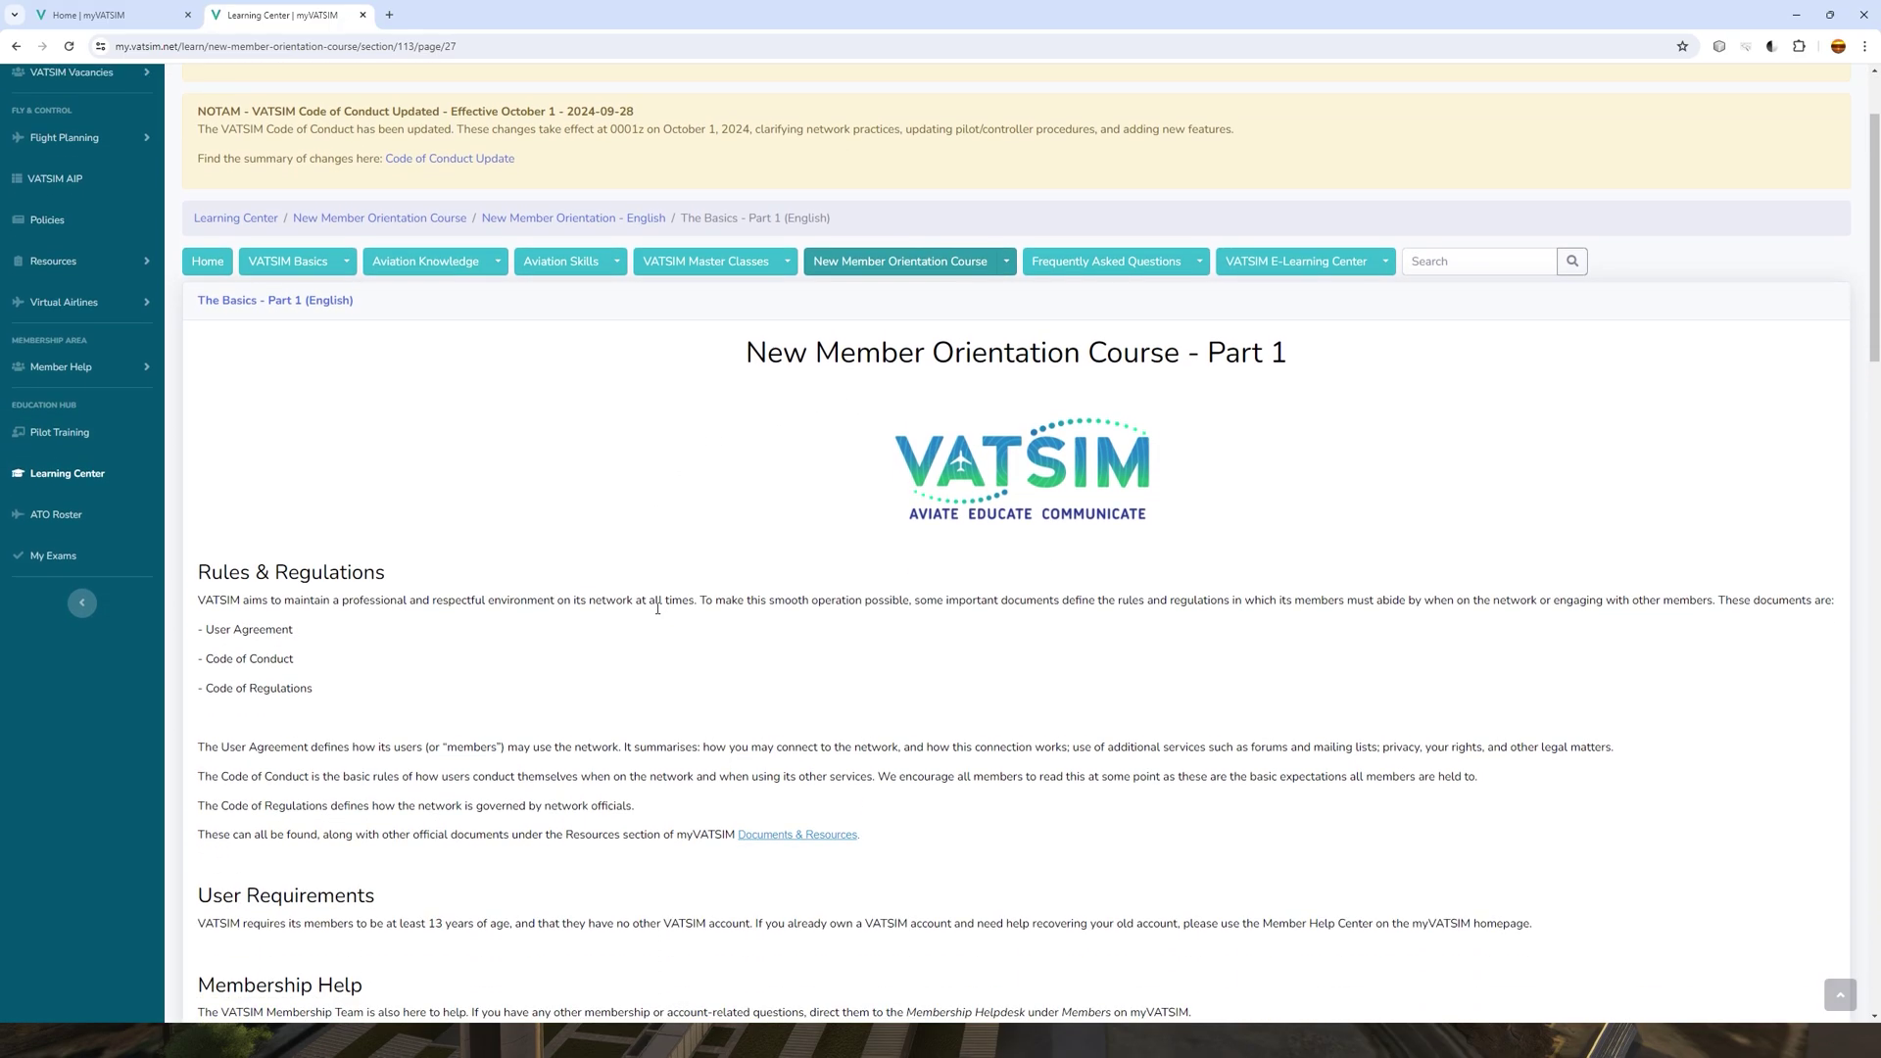
scroll(658, 612, "down", 2)
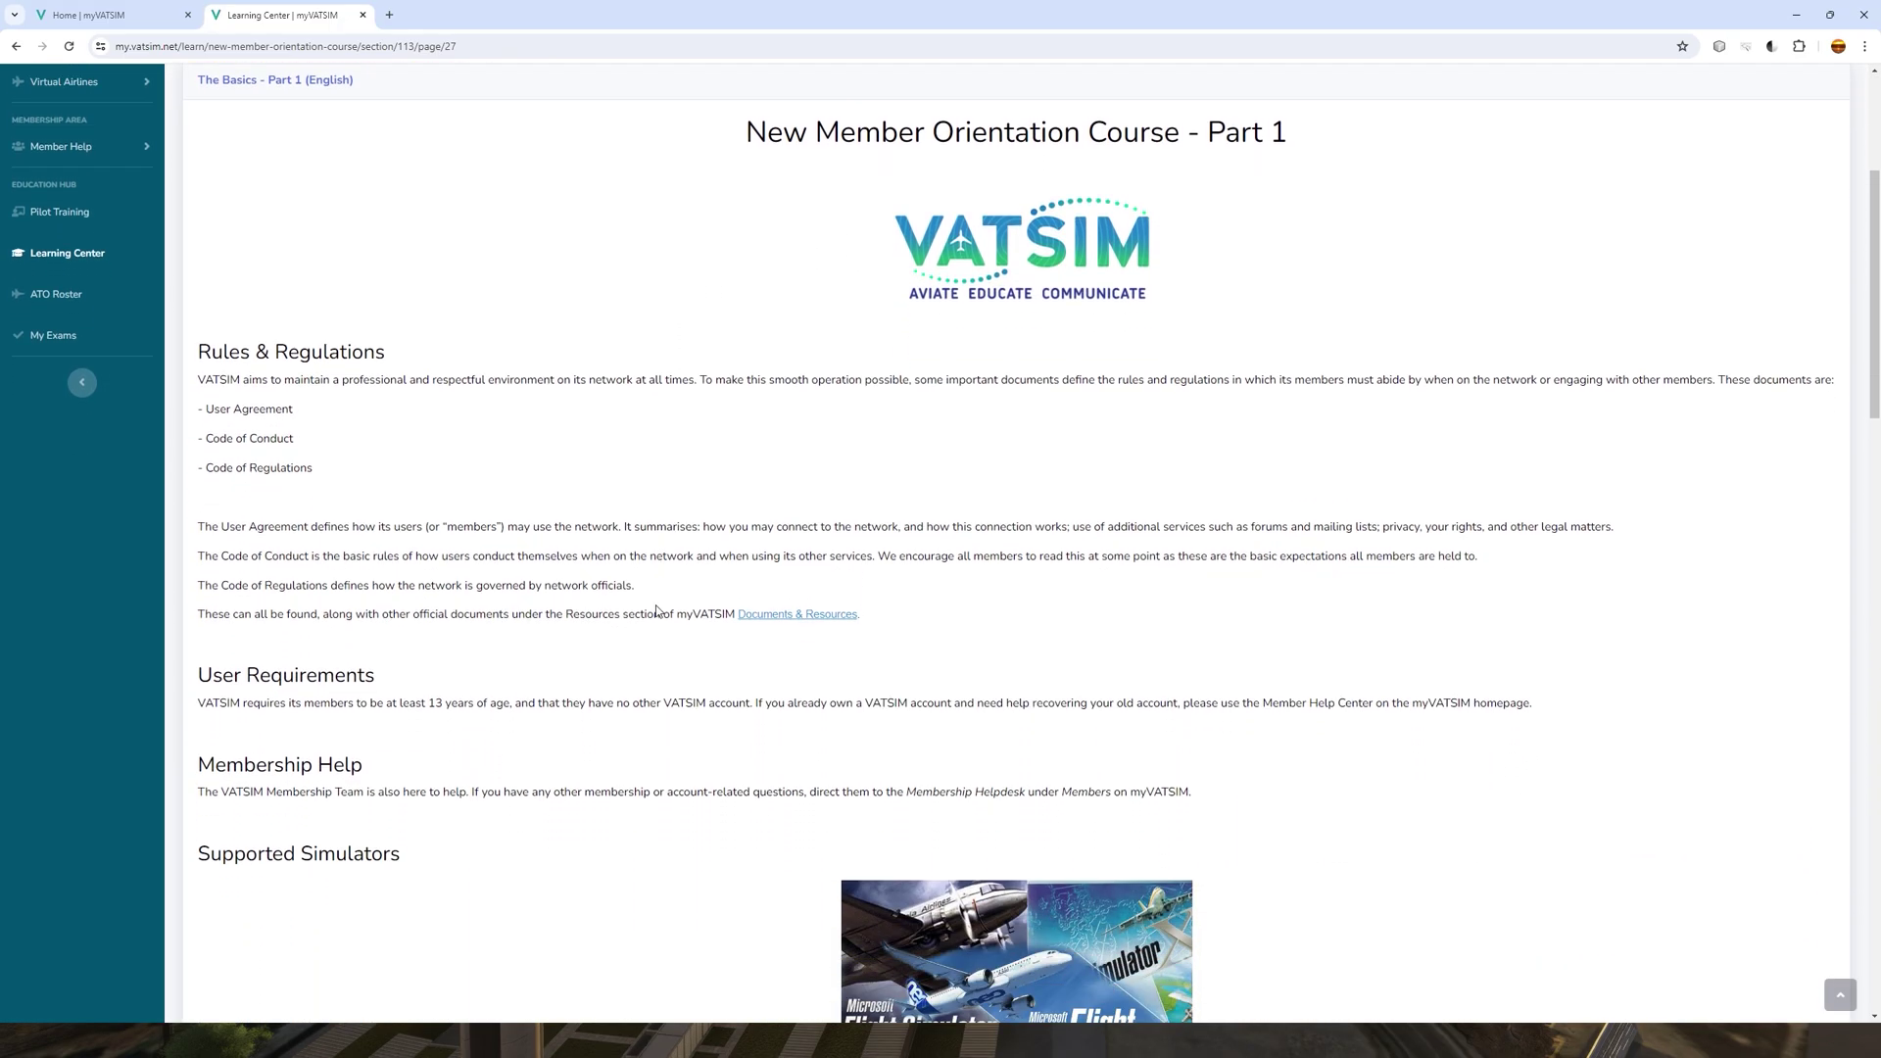
scroll(647, 607, "down", 5)
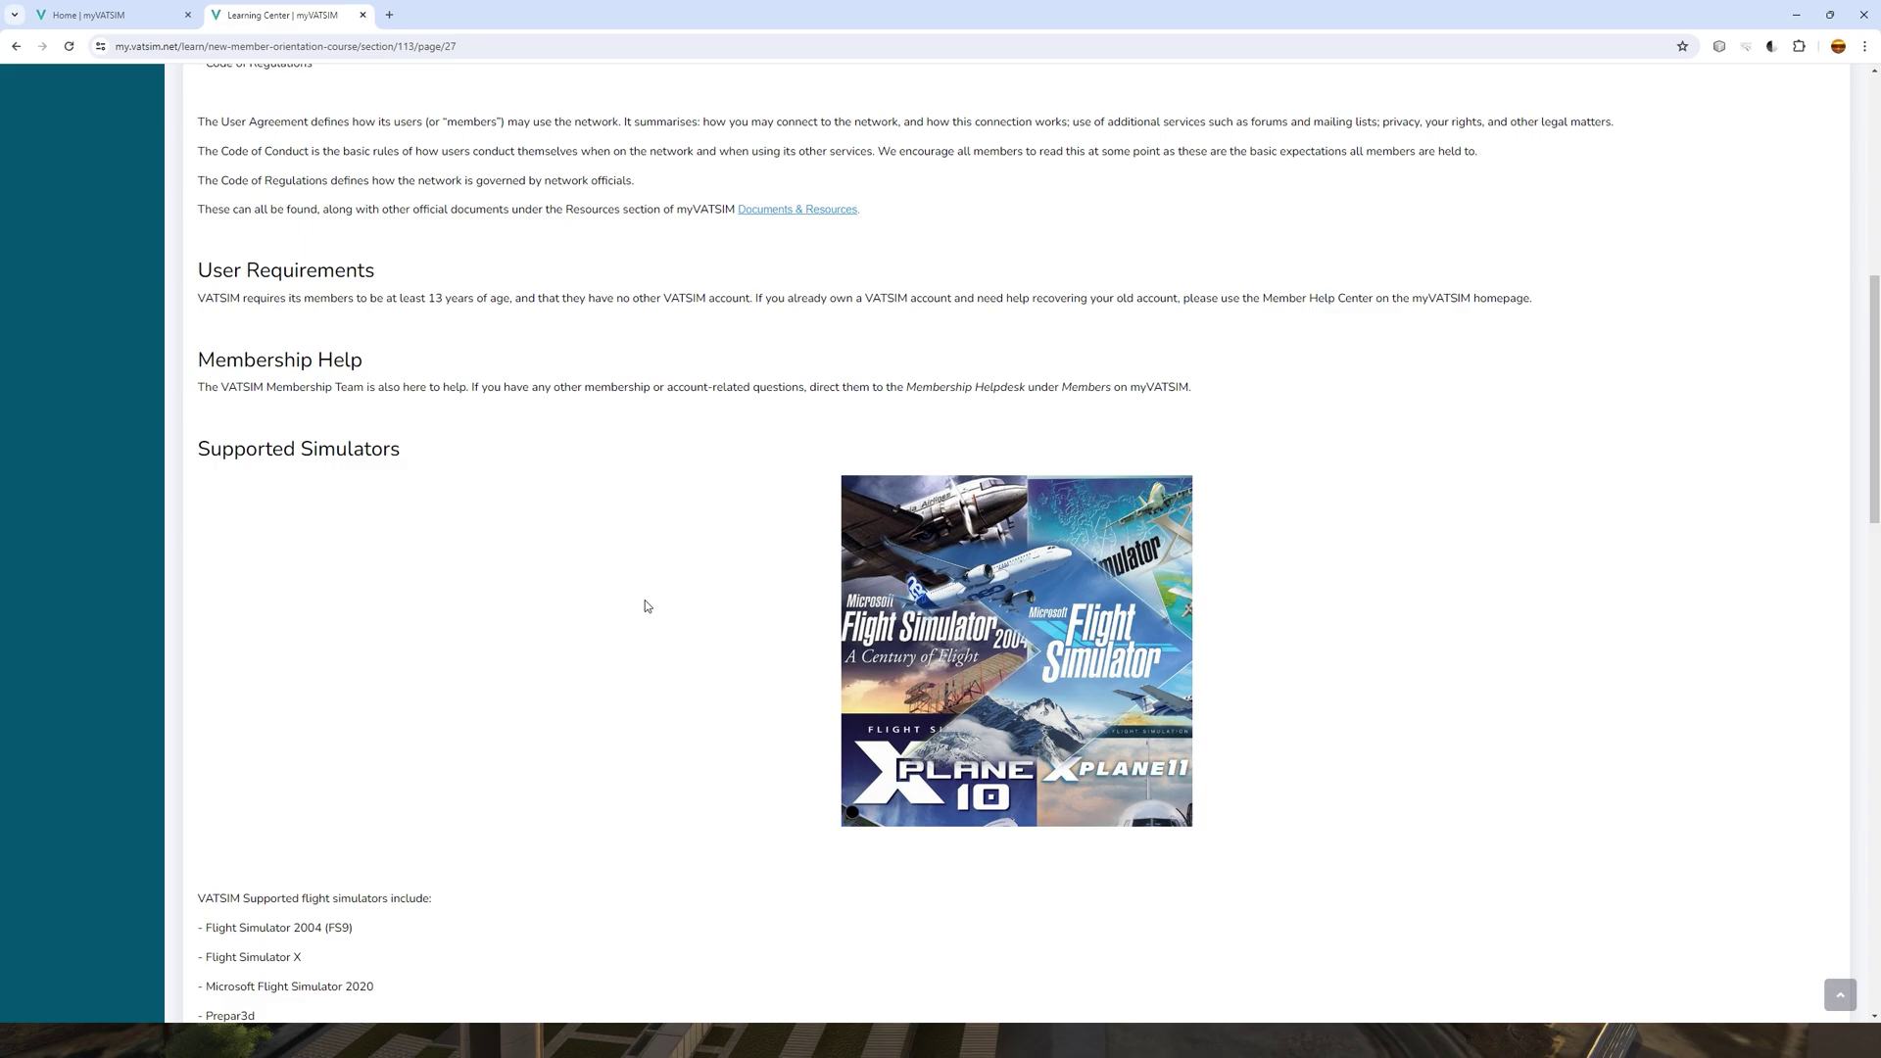
scroll(645, 606, "down", 12)
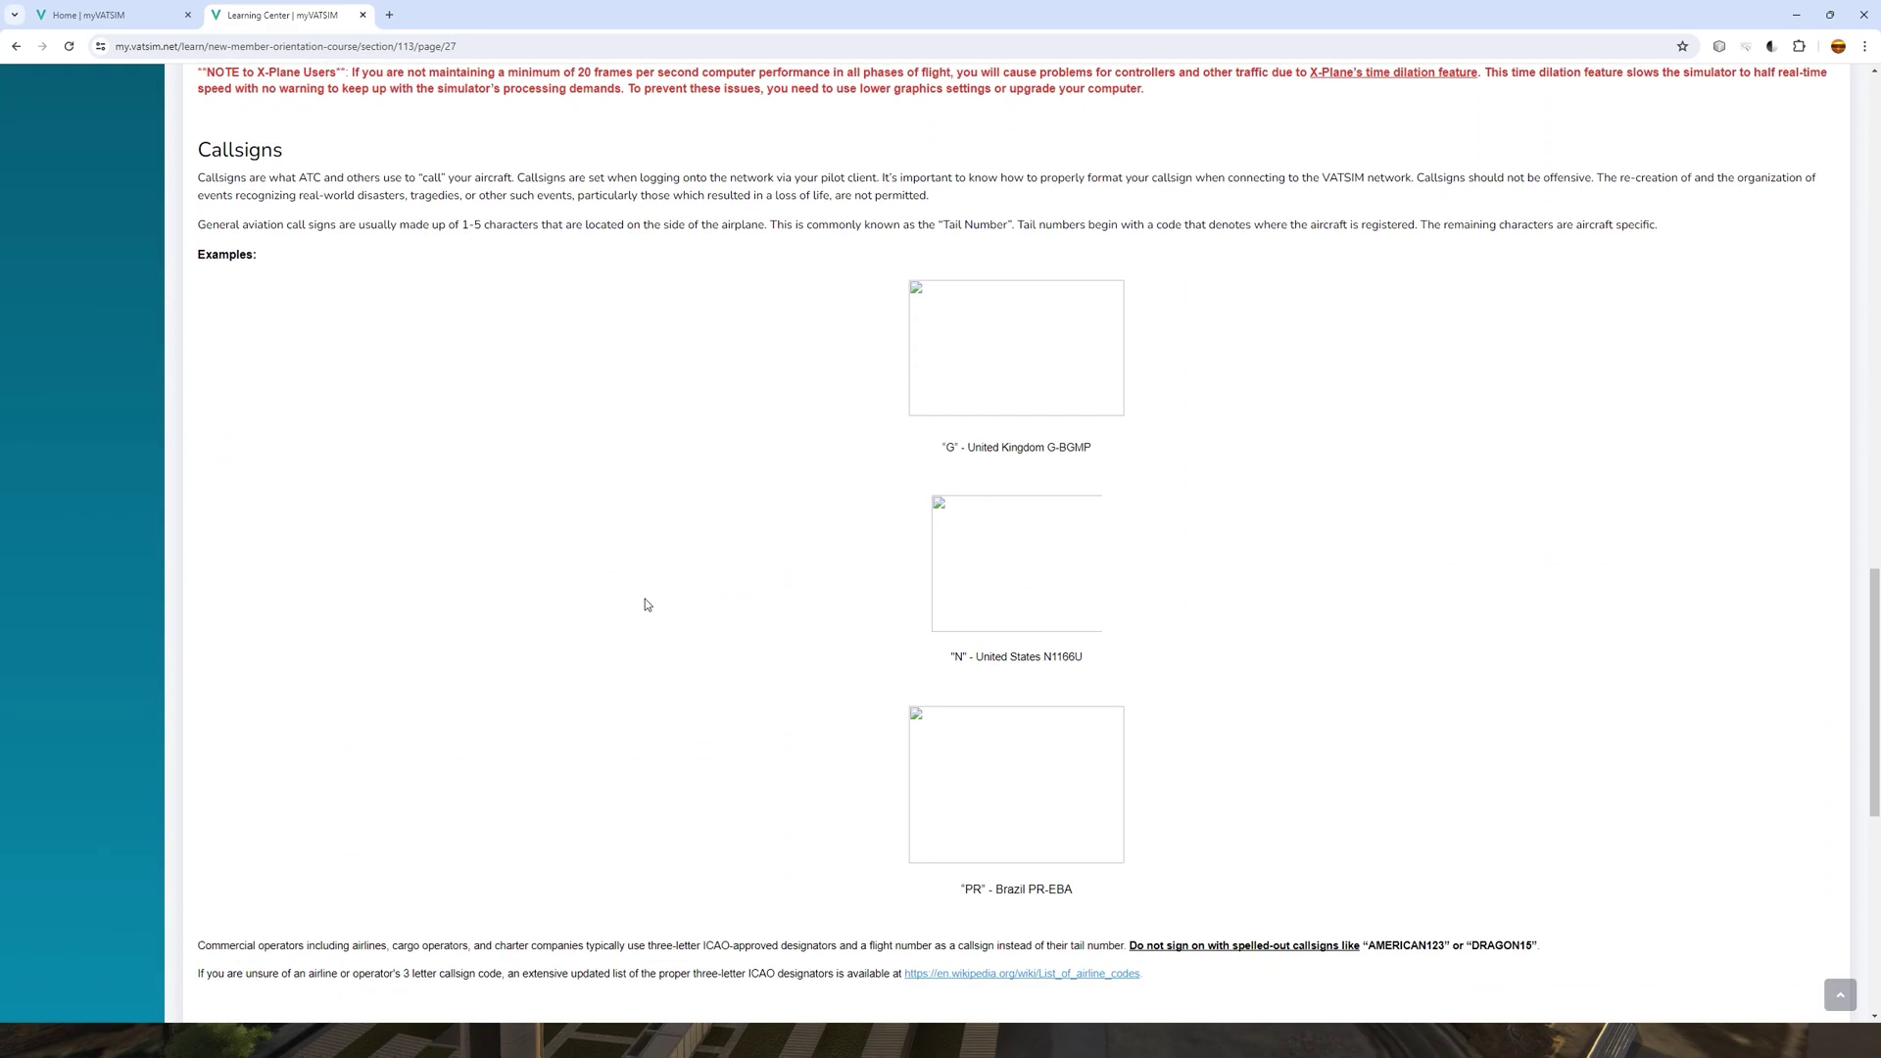
scroll(647, 604, "down", 5)
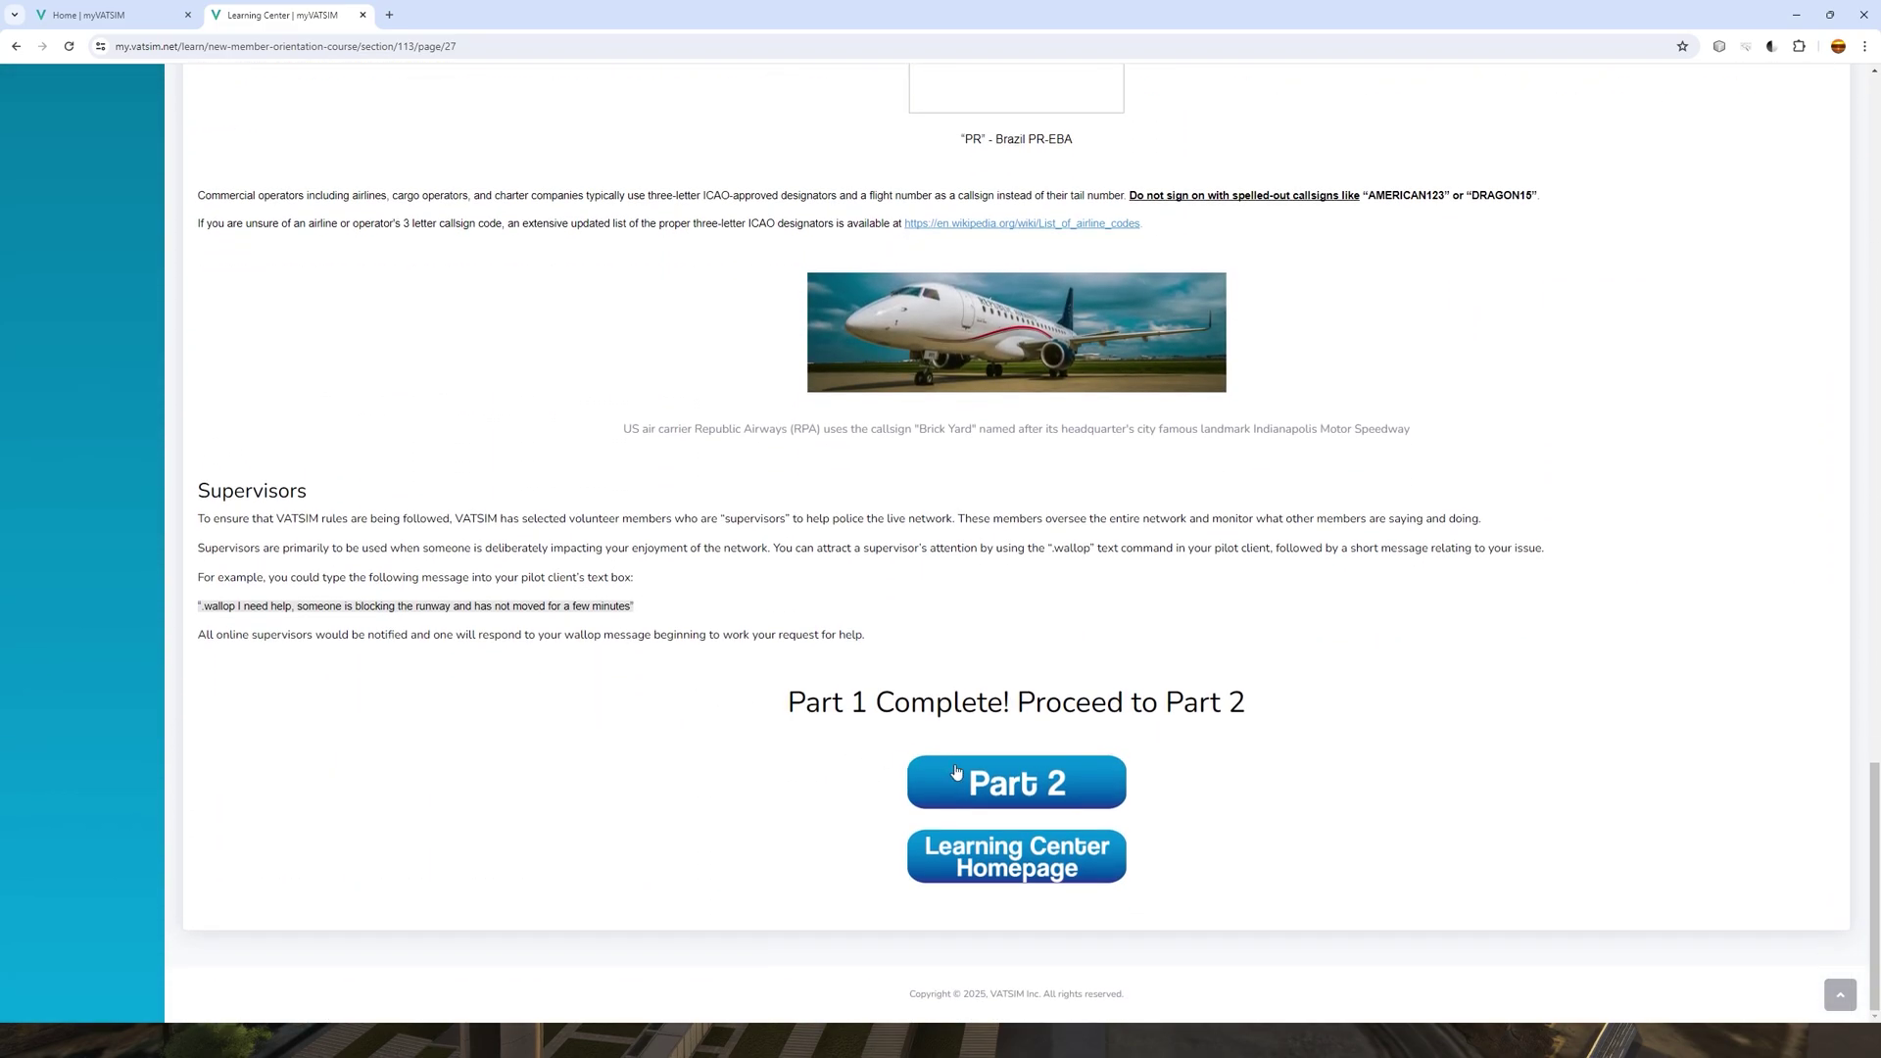
Open Part 2 of the New Member Orientation Course and read from Basic Pilot Expectations through to the Flight Plan Comments Section
left_click(1036, 790)
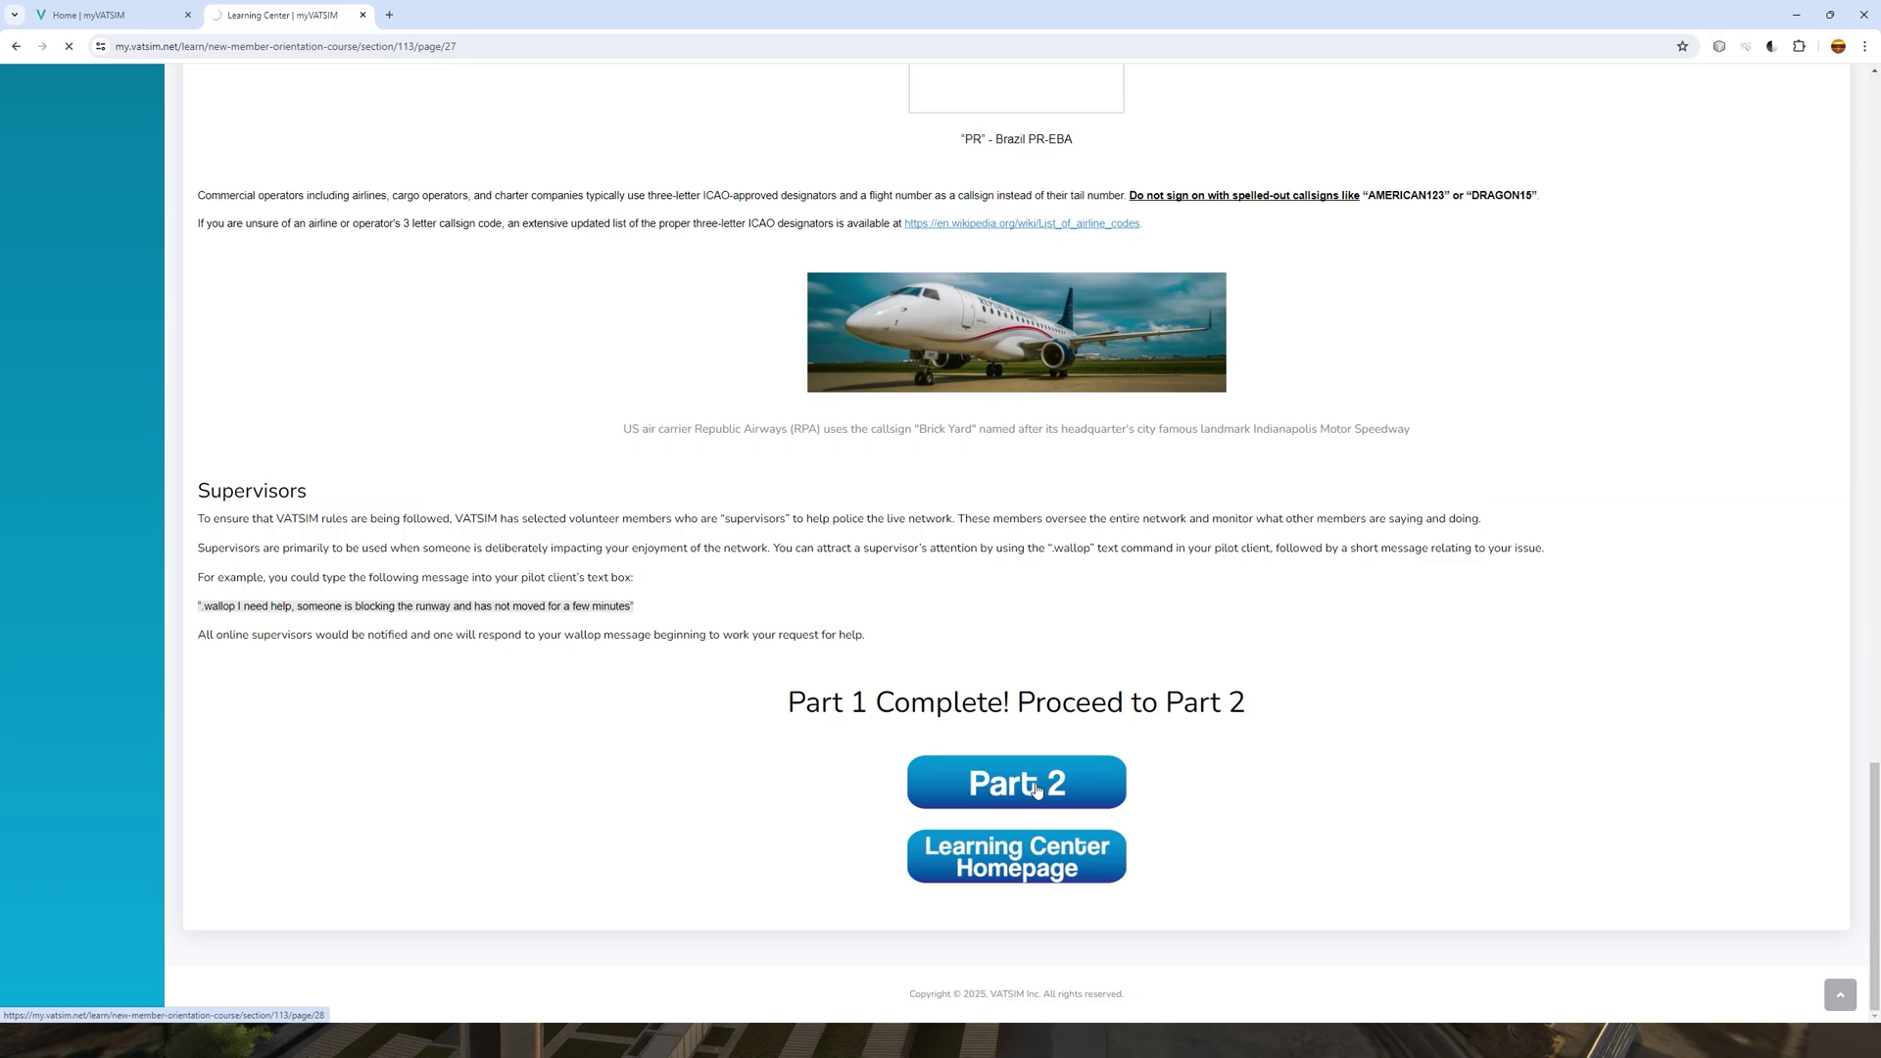
scroll(727, 672, "down", 4)
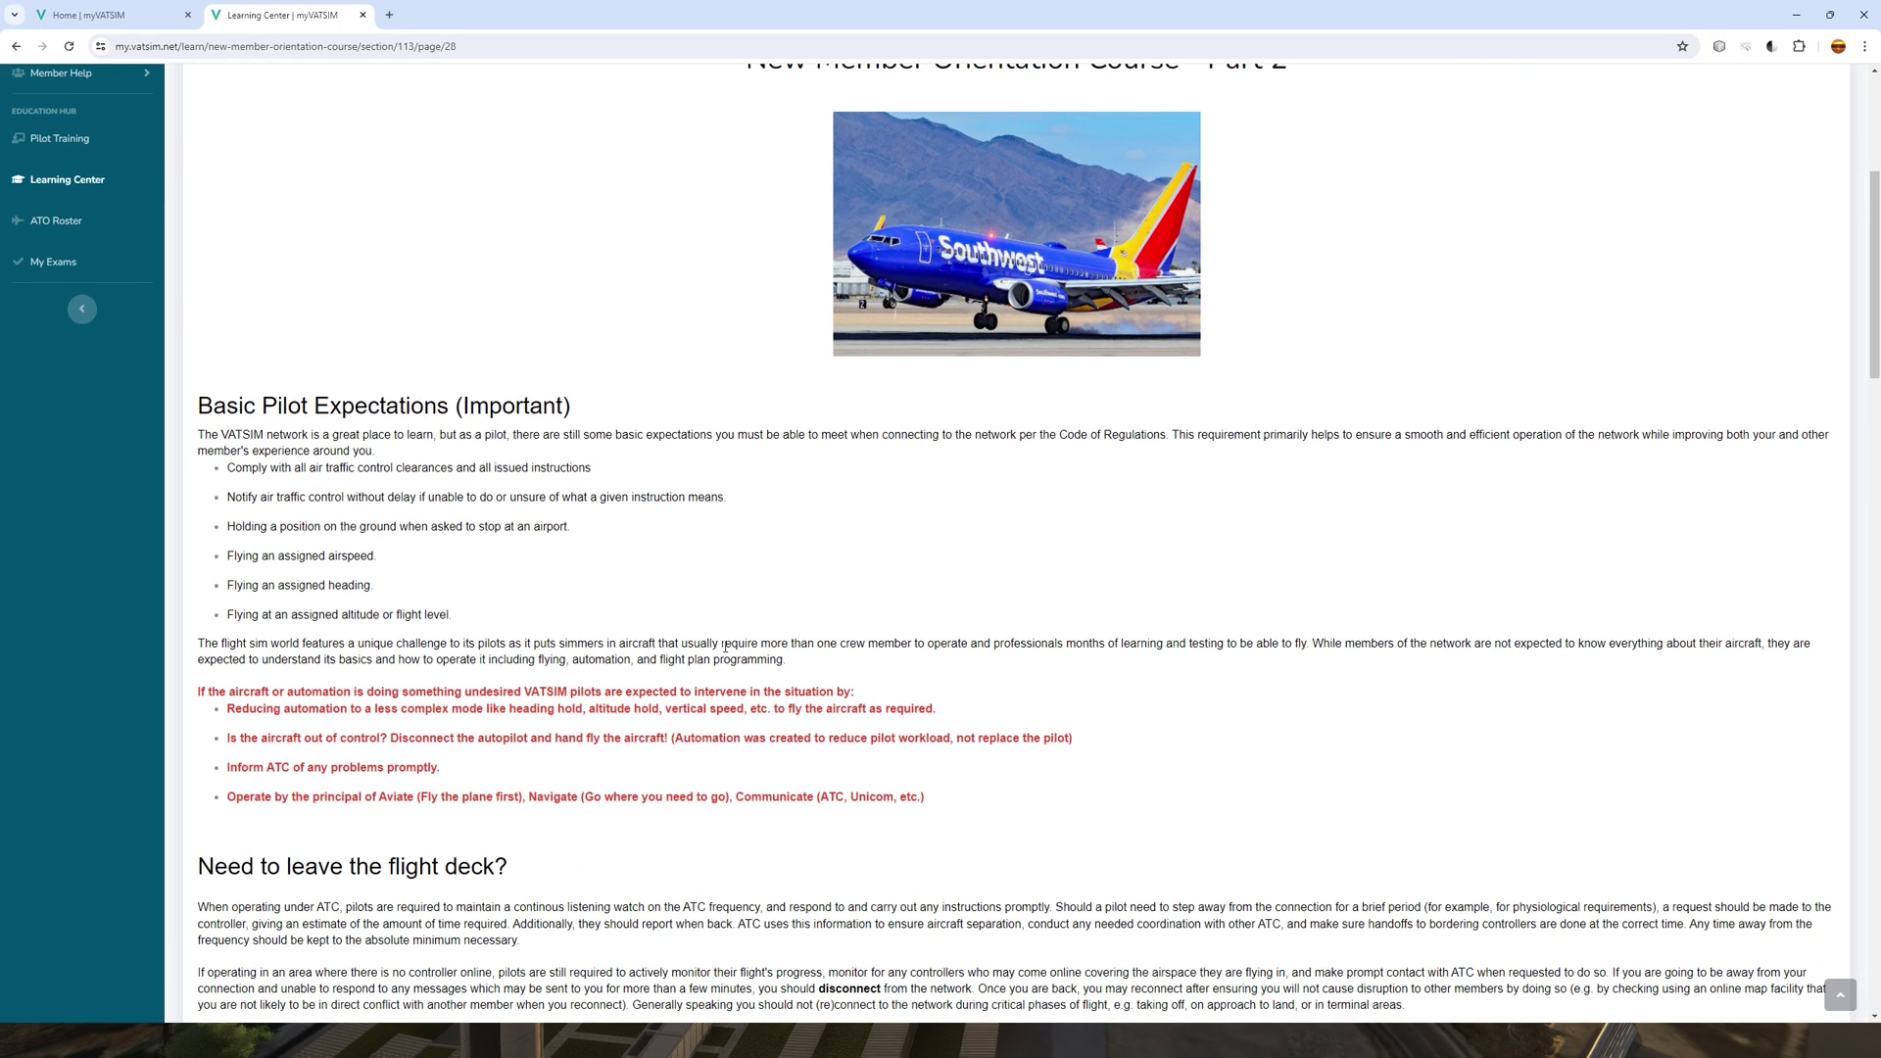
scroll(725, 647, "down", 3)
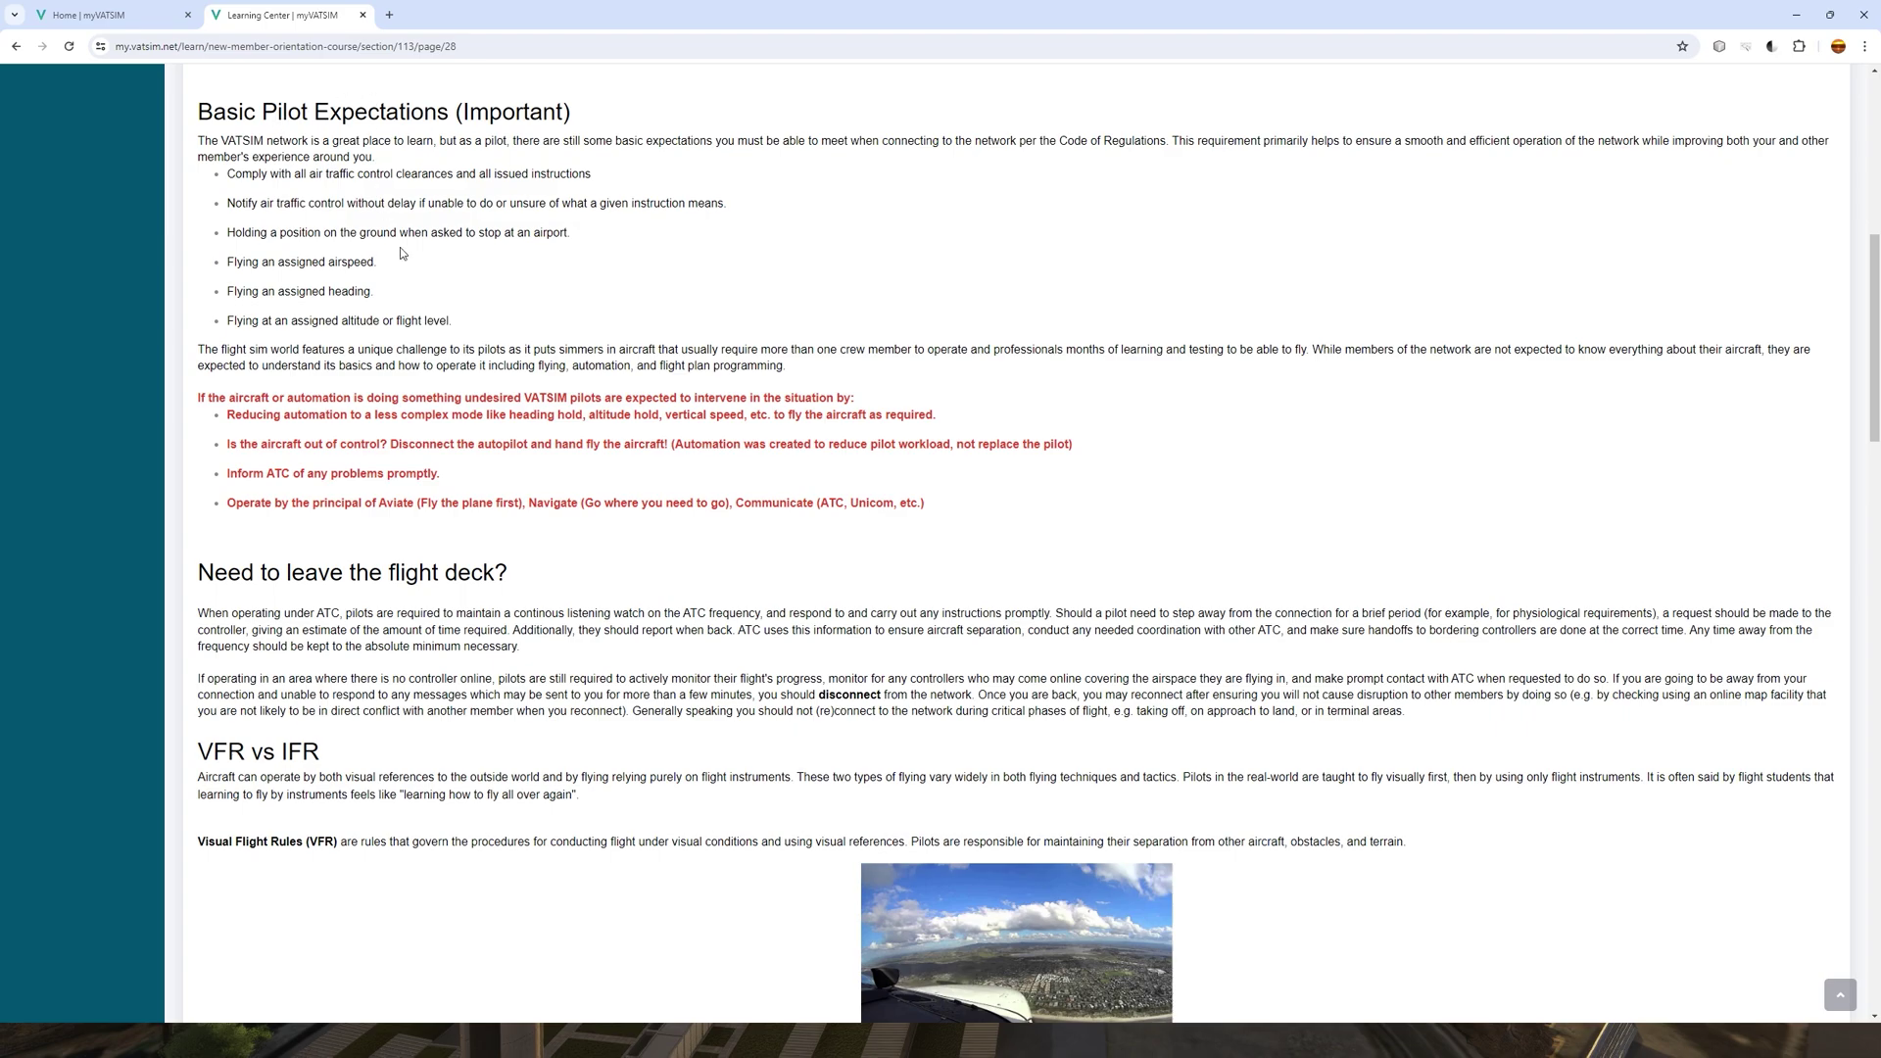
scroll(500, 446, "down", 2)
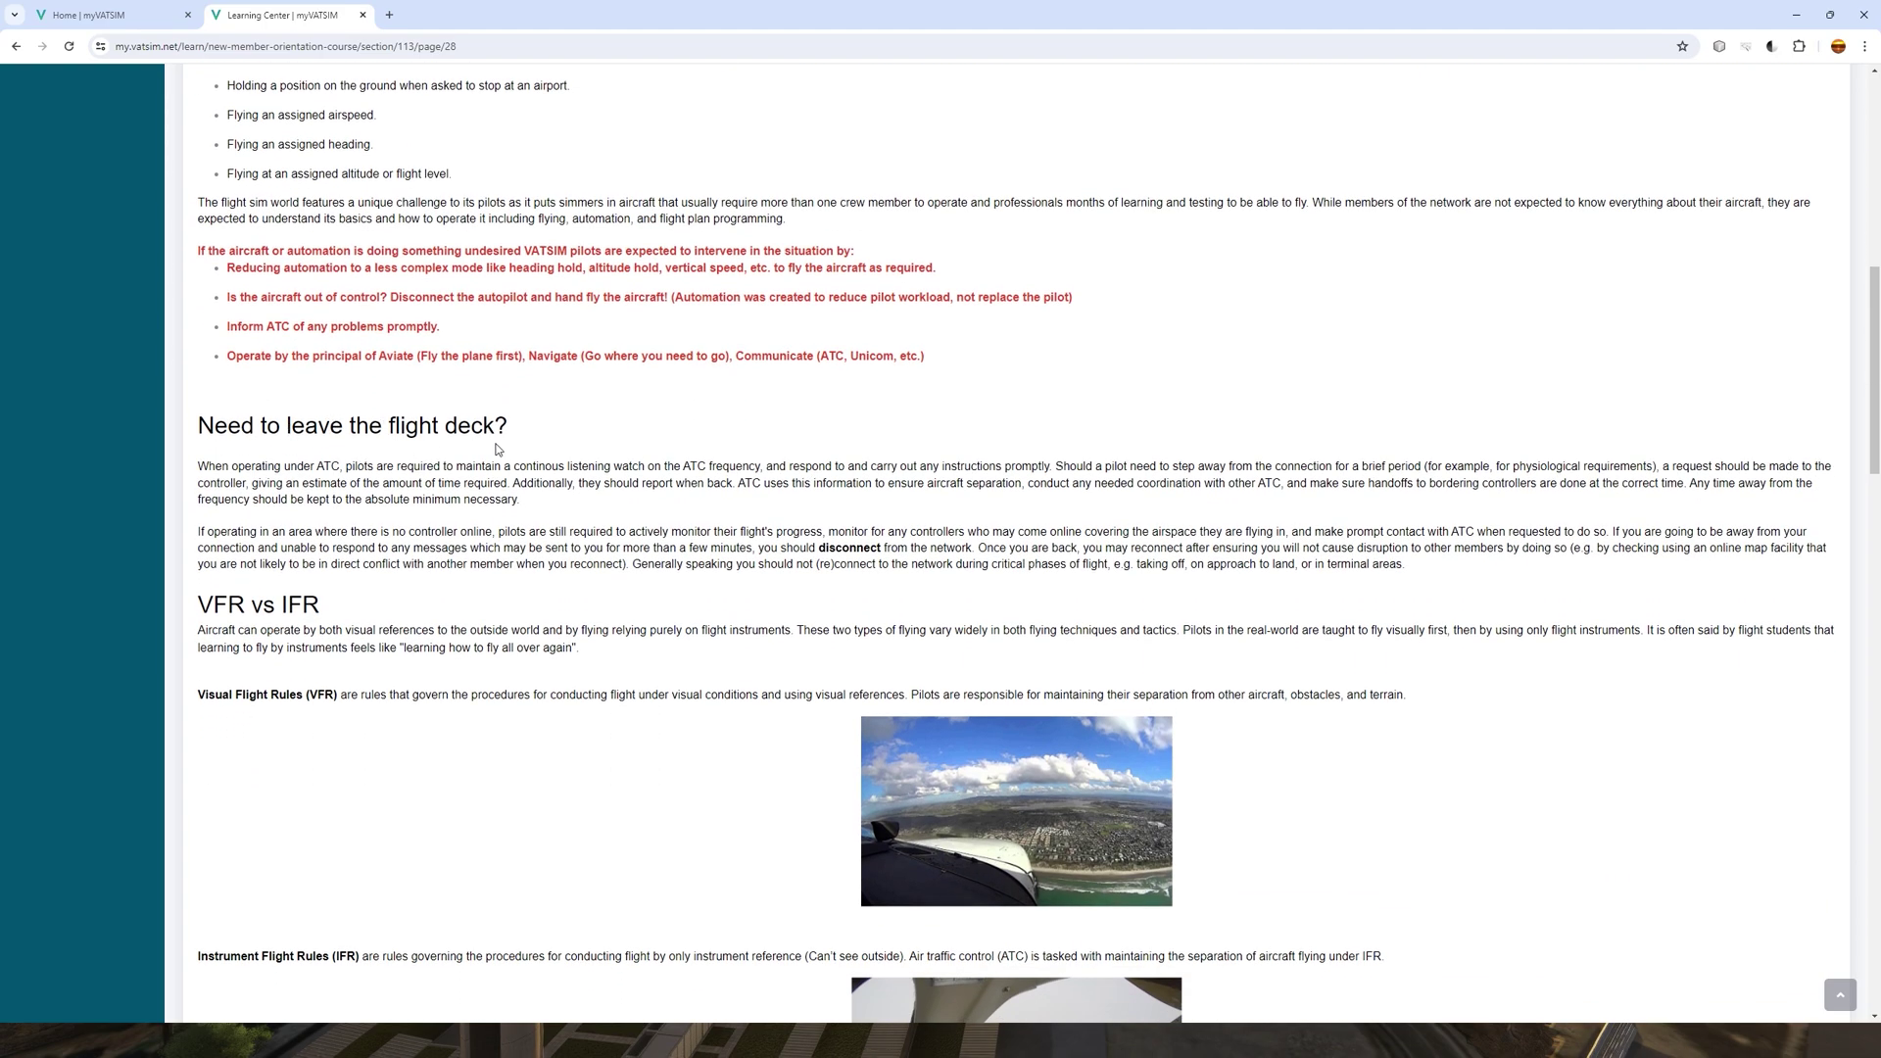
scroll(497, 449, "down", 2)
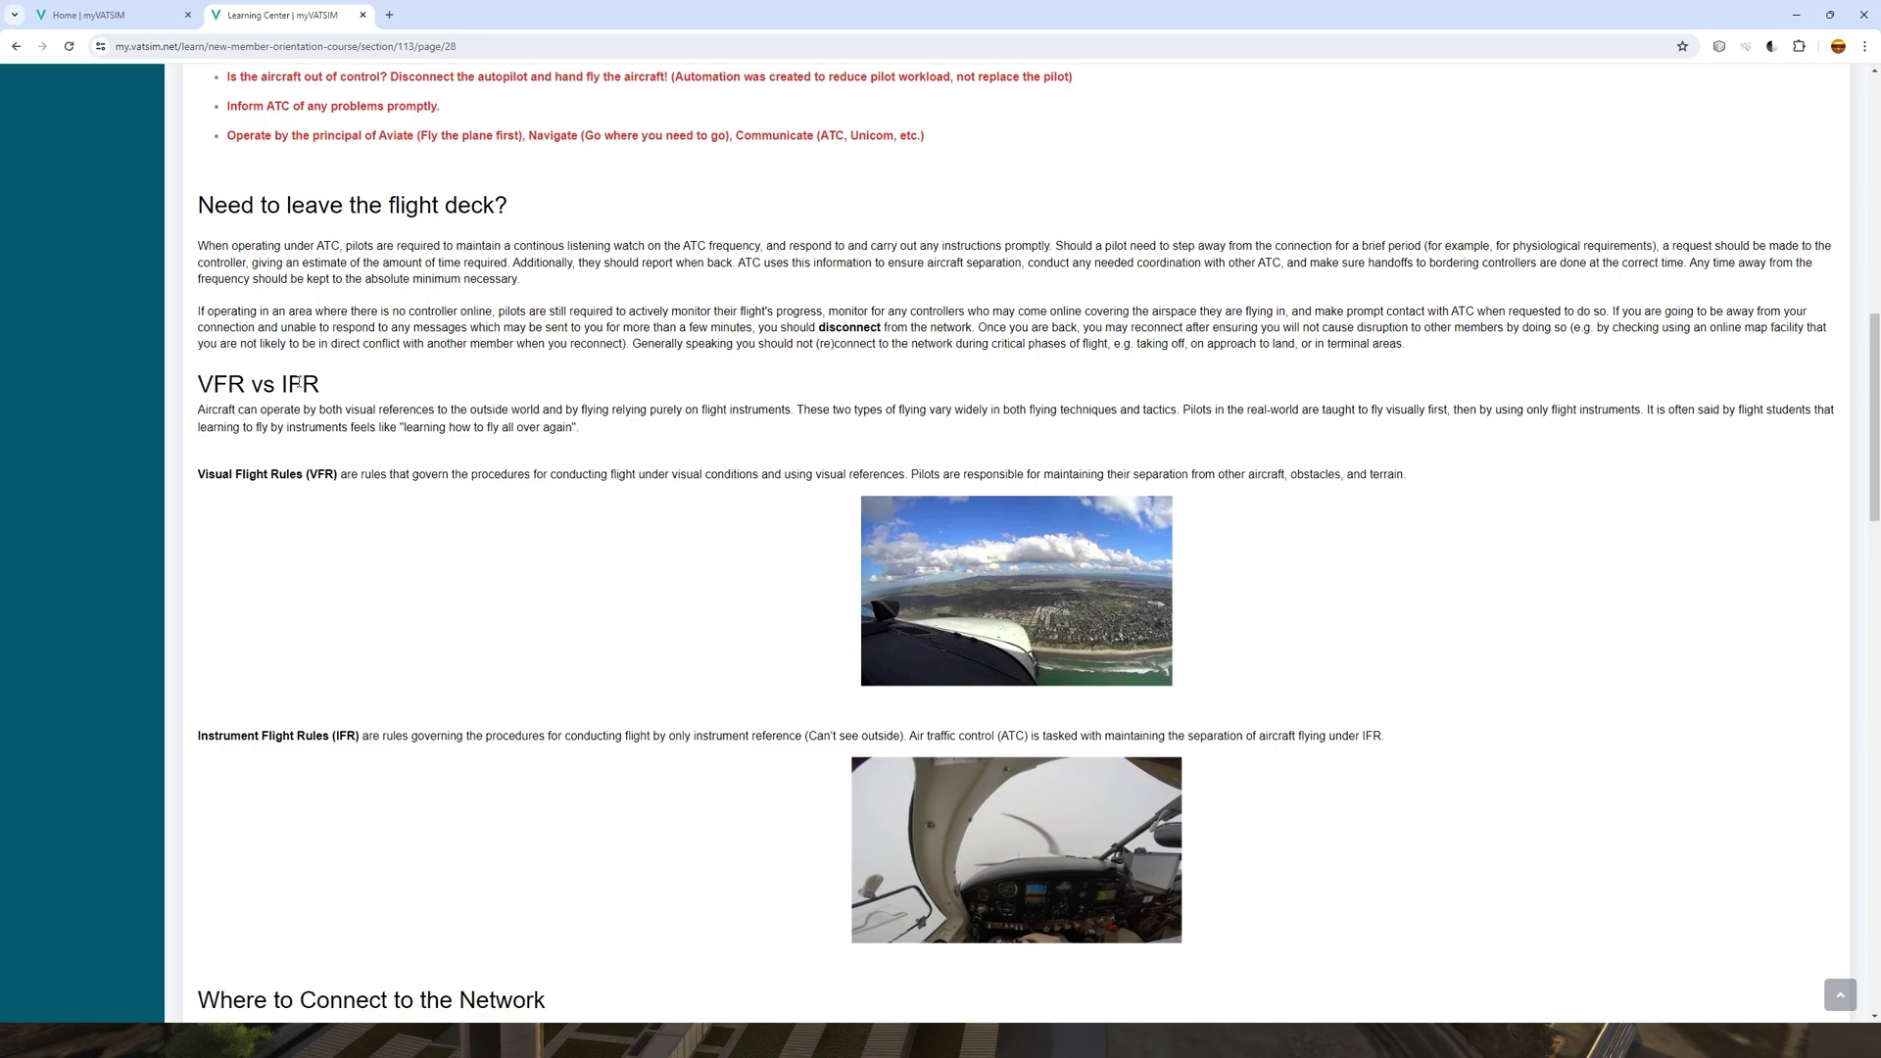
scroll(441, 404, "down", 3)
scroll(655, 417, "down", 8)
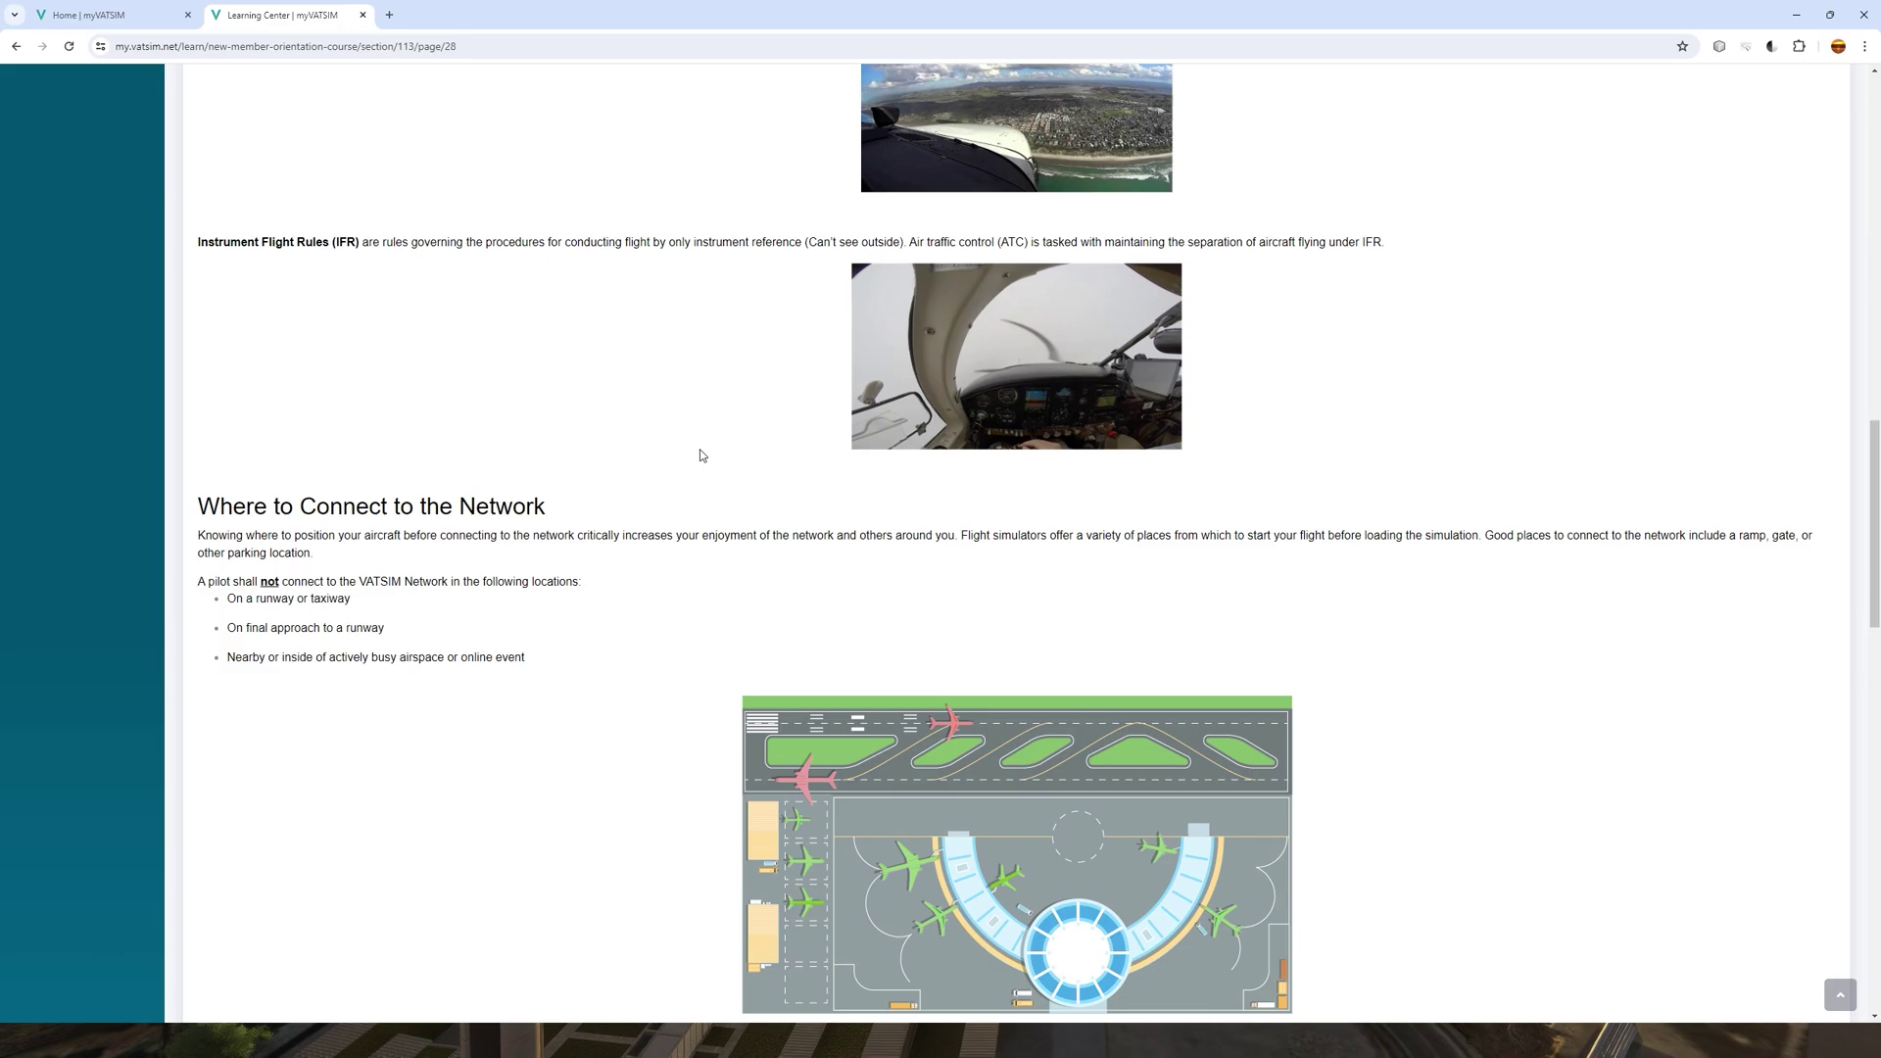
scroll(687, 441, "down", 7)
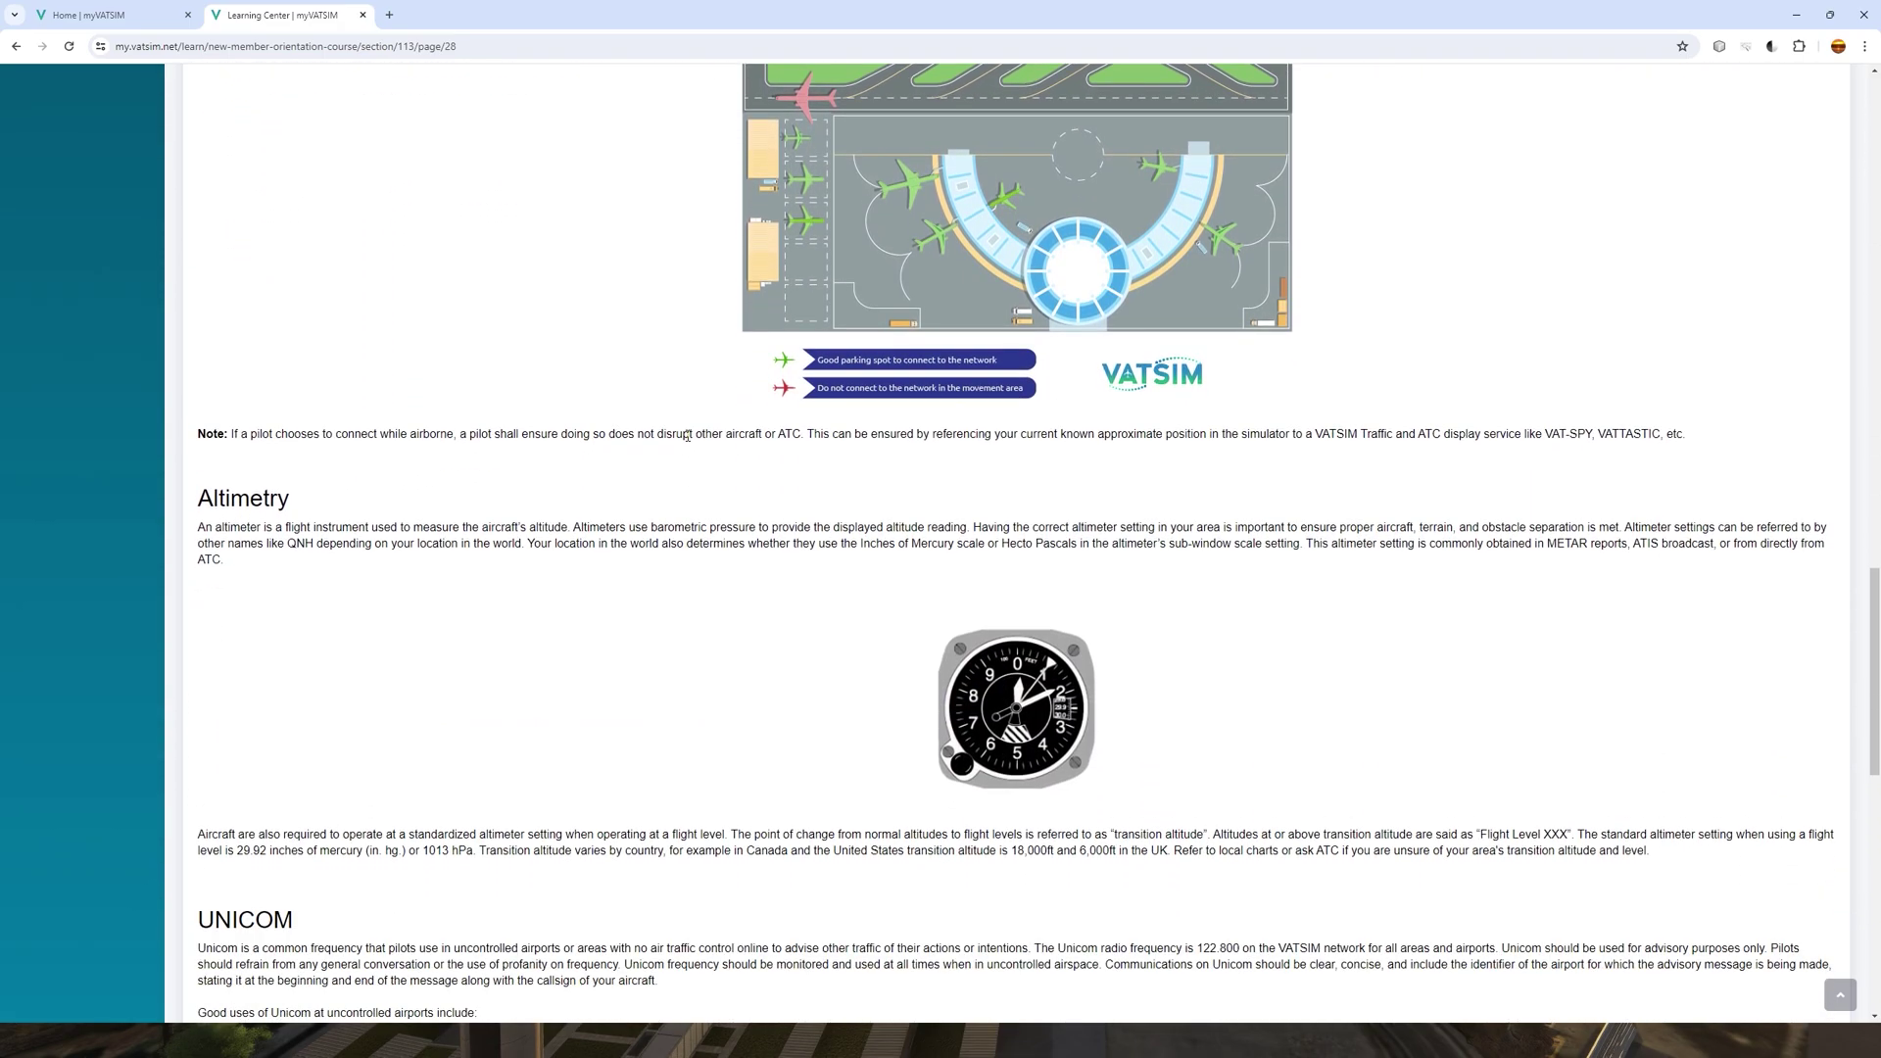
scroll(687, 441, "down", 5)
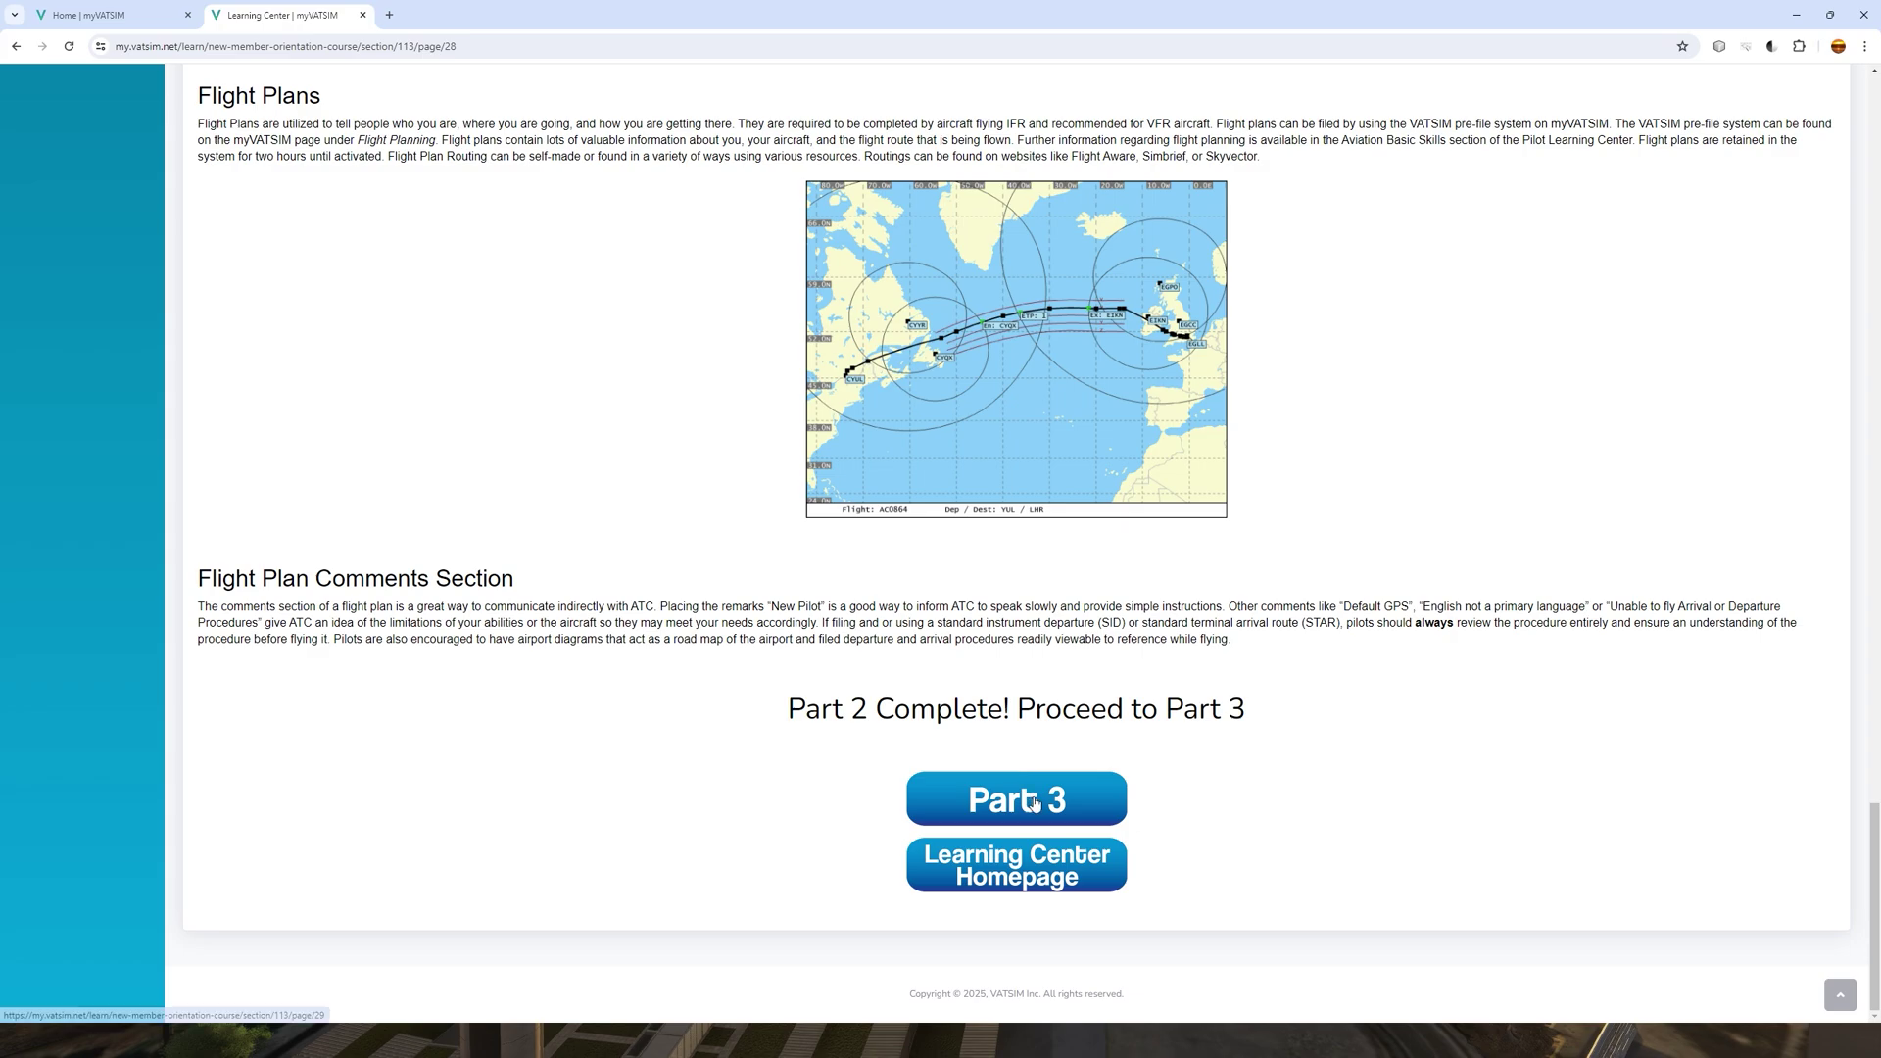
Open "ATC and Communications - Part 3 (English)" and read through the controller roles, radio communication, squawk codes and phonetic alphabet
left_click(1034, 802)
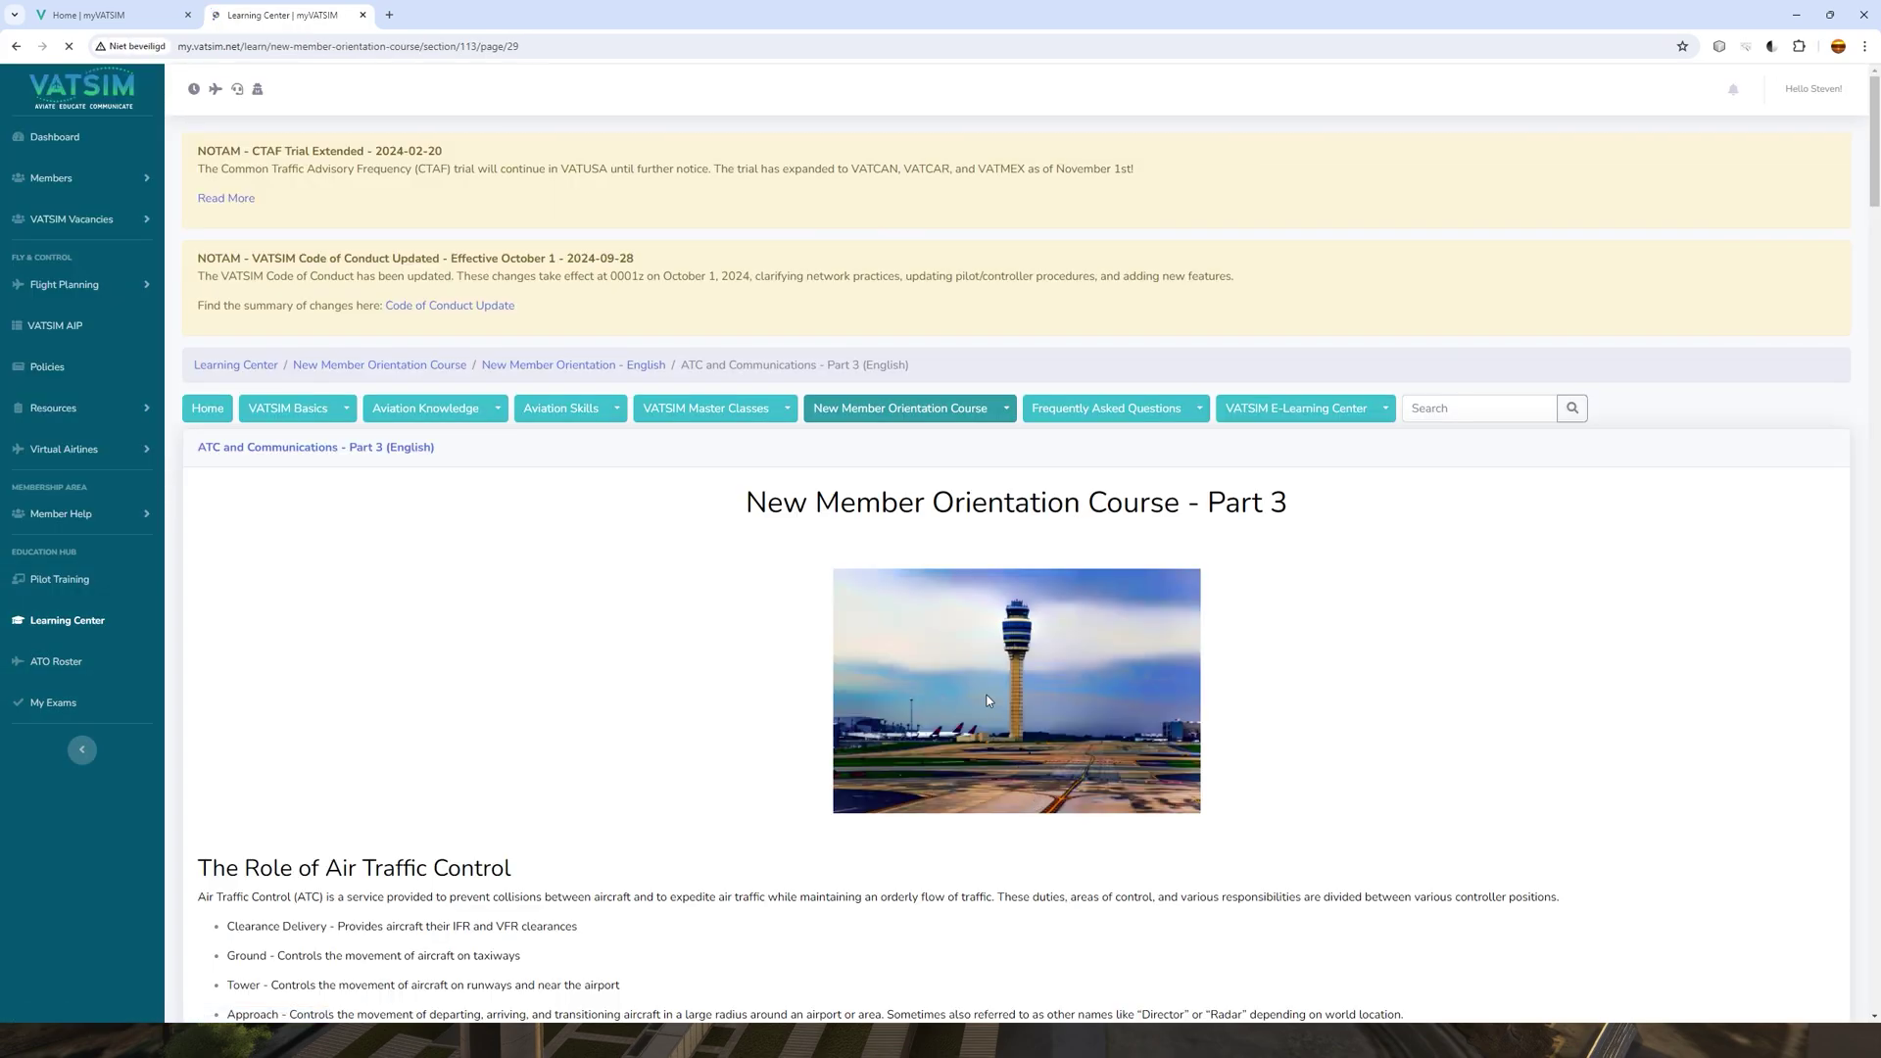
scroll(848, 669, "down", 7)
scroll(848, 669, "down", 5)
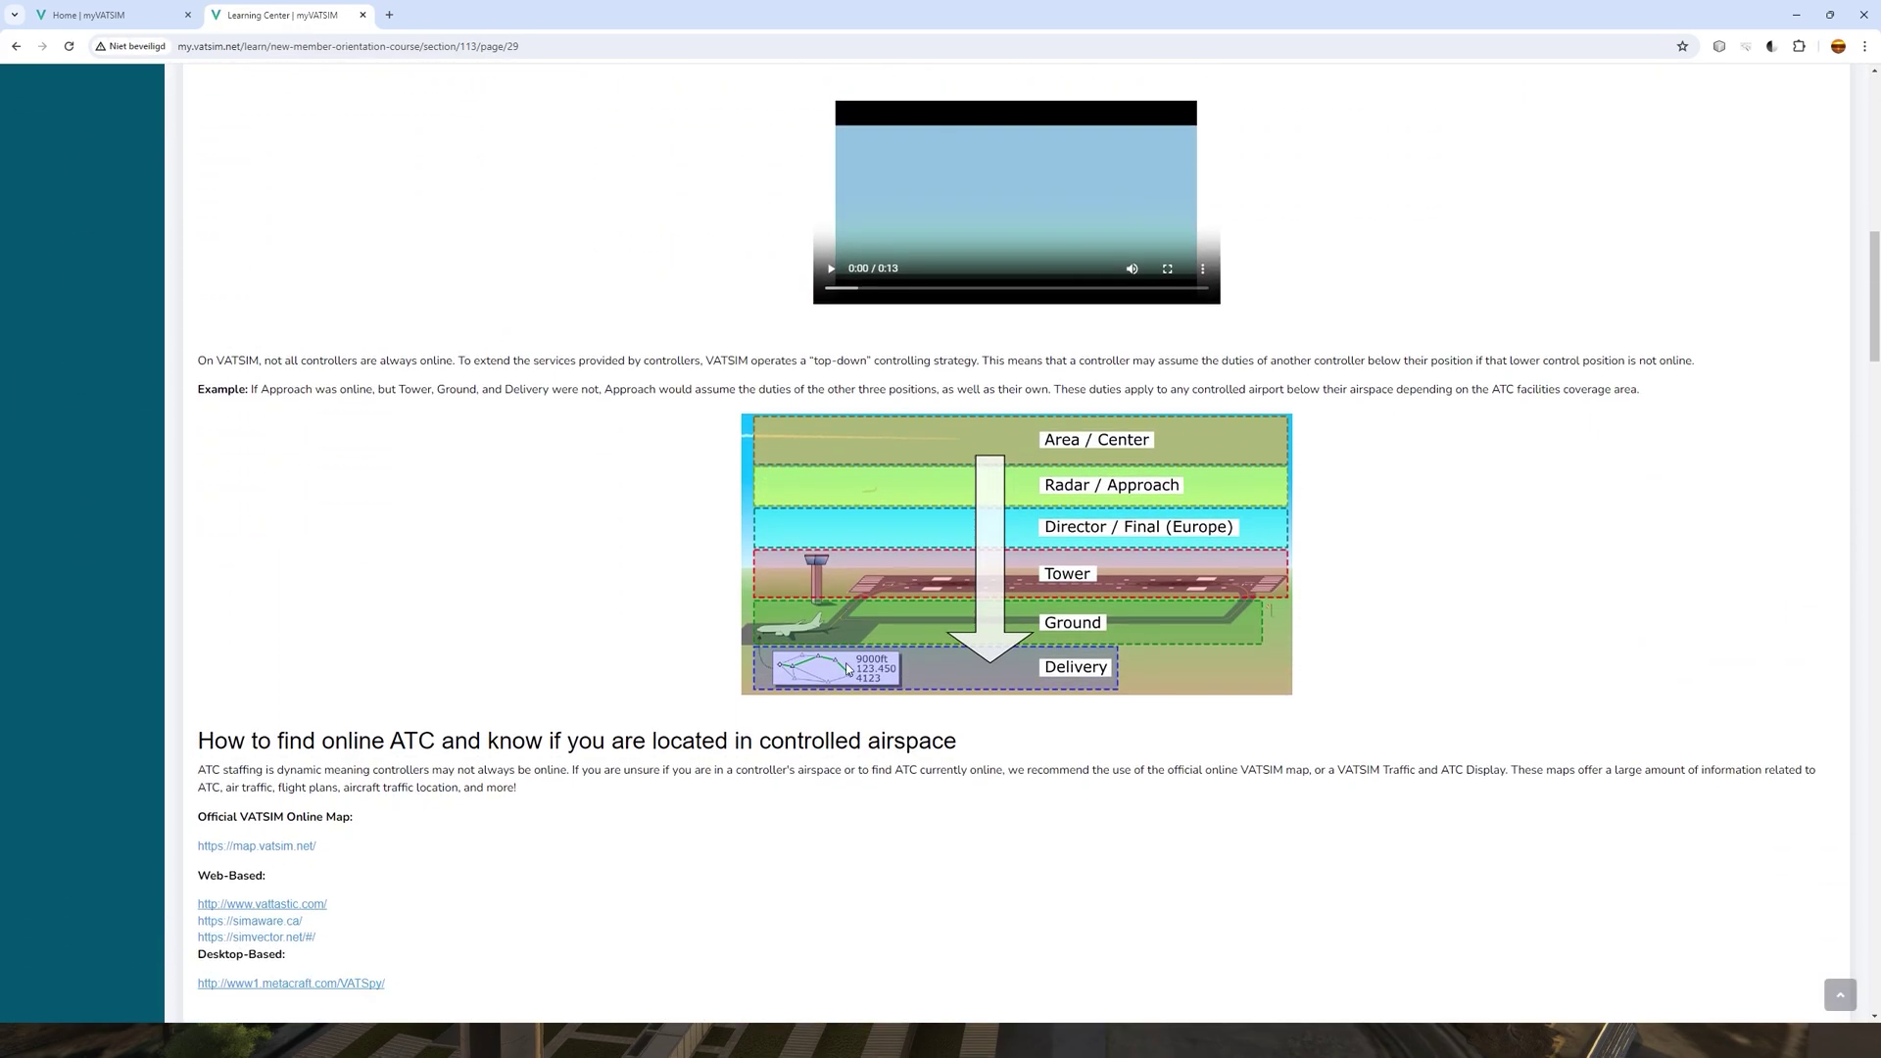
scroll(848, 643, "up", 1)
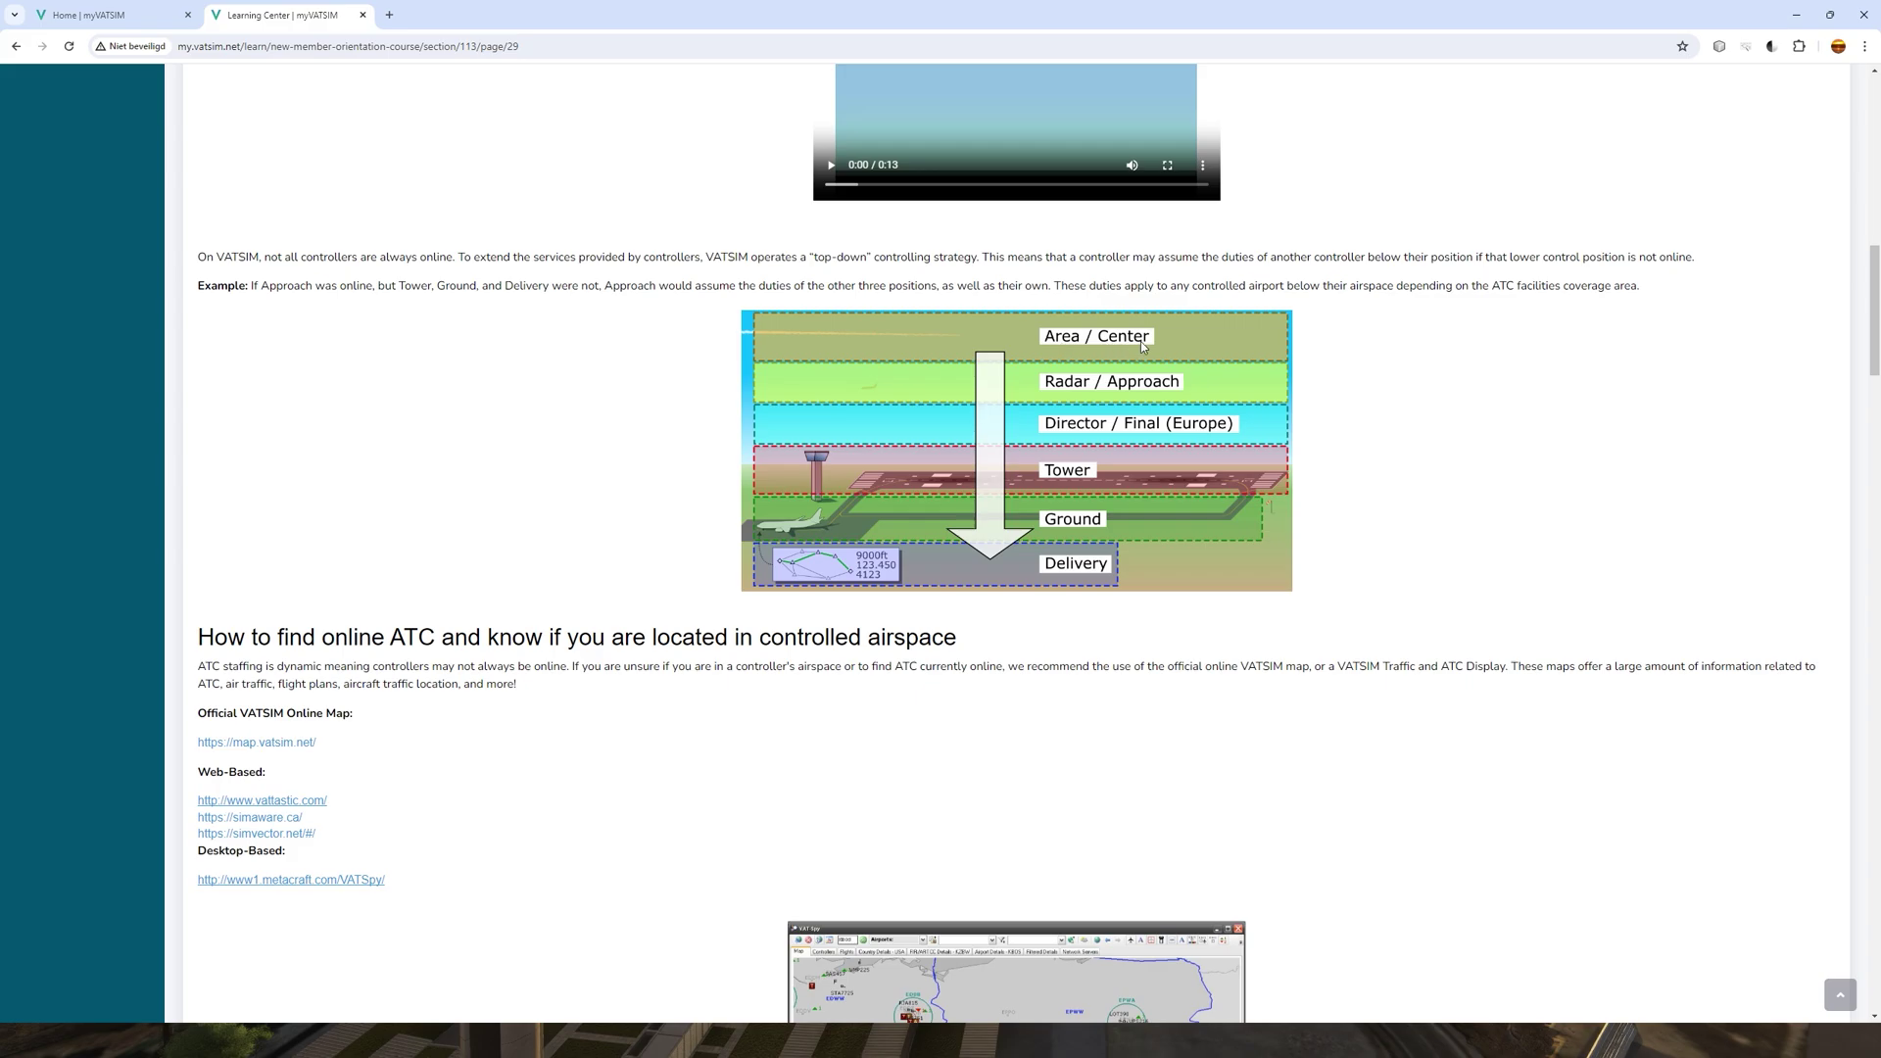
scroll(1113, 356, "down", 6)
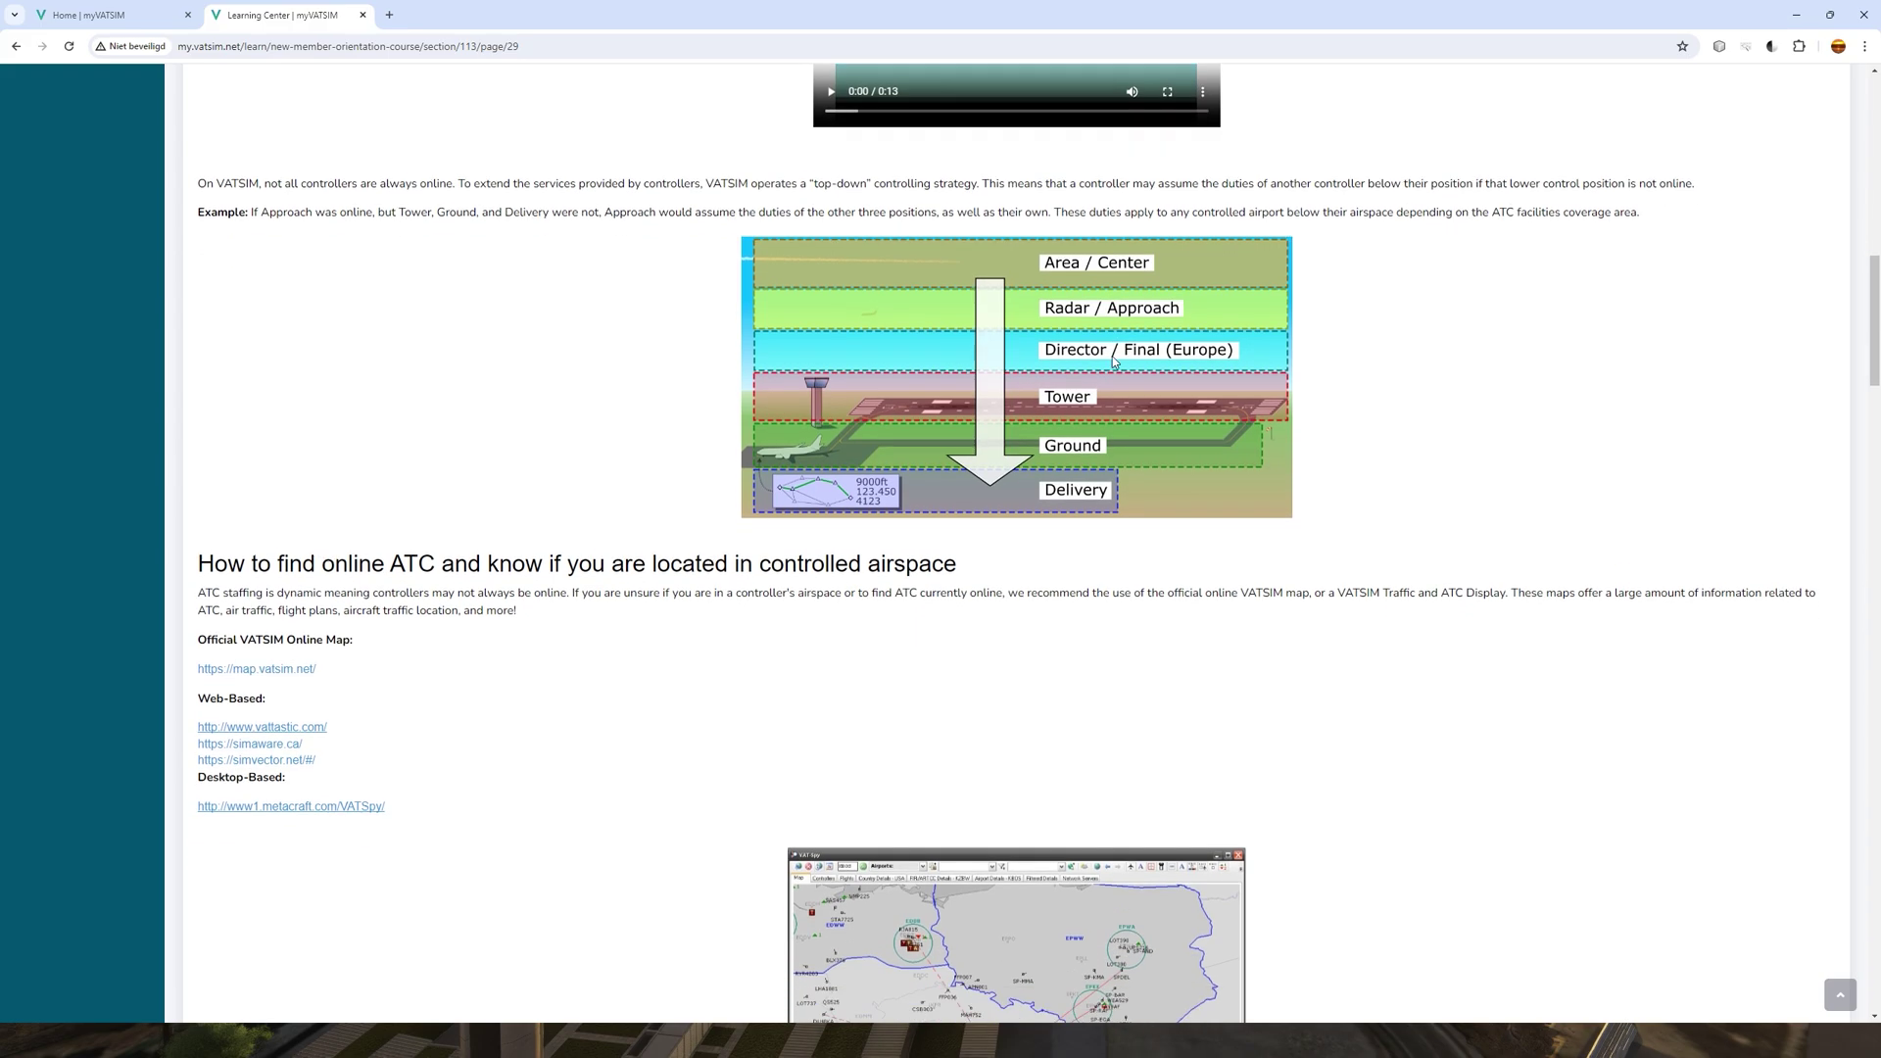
scroll(1083, 442, "down", 16)
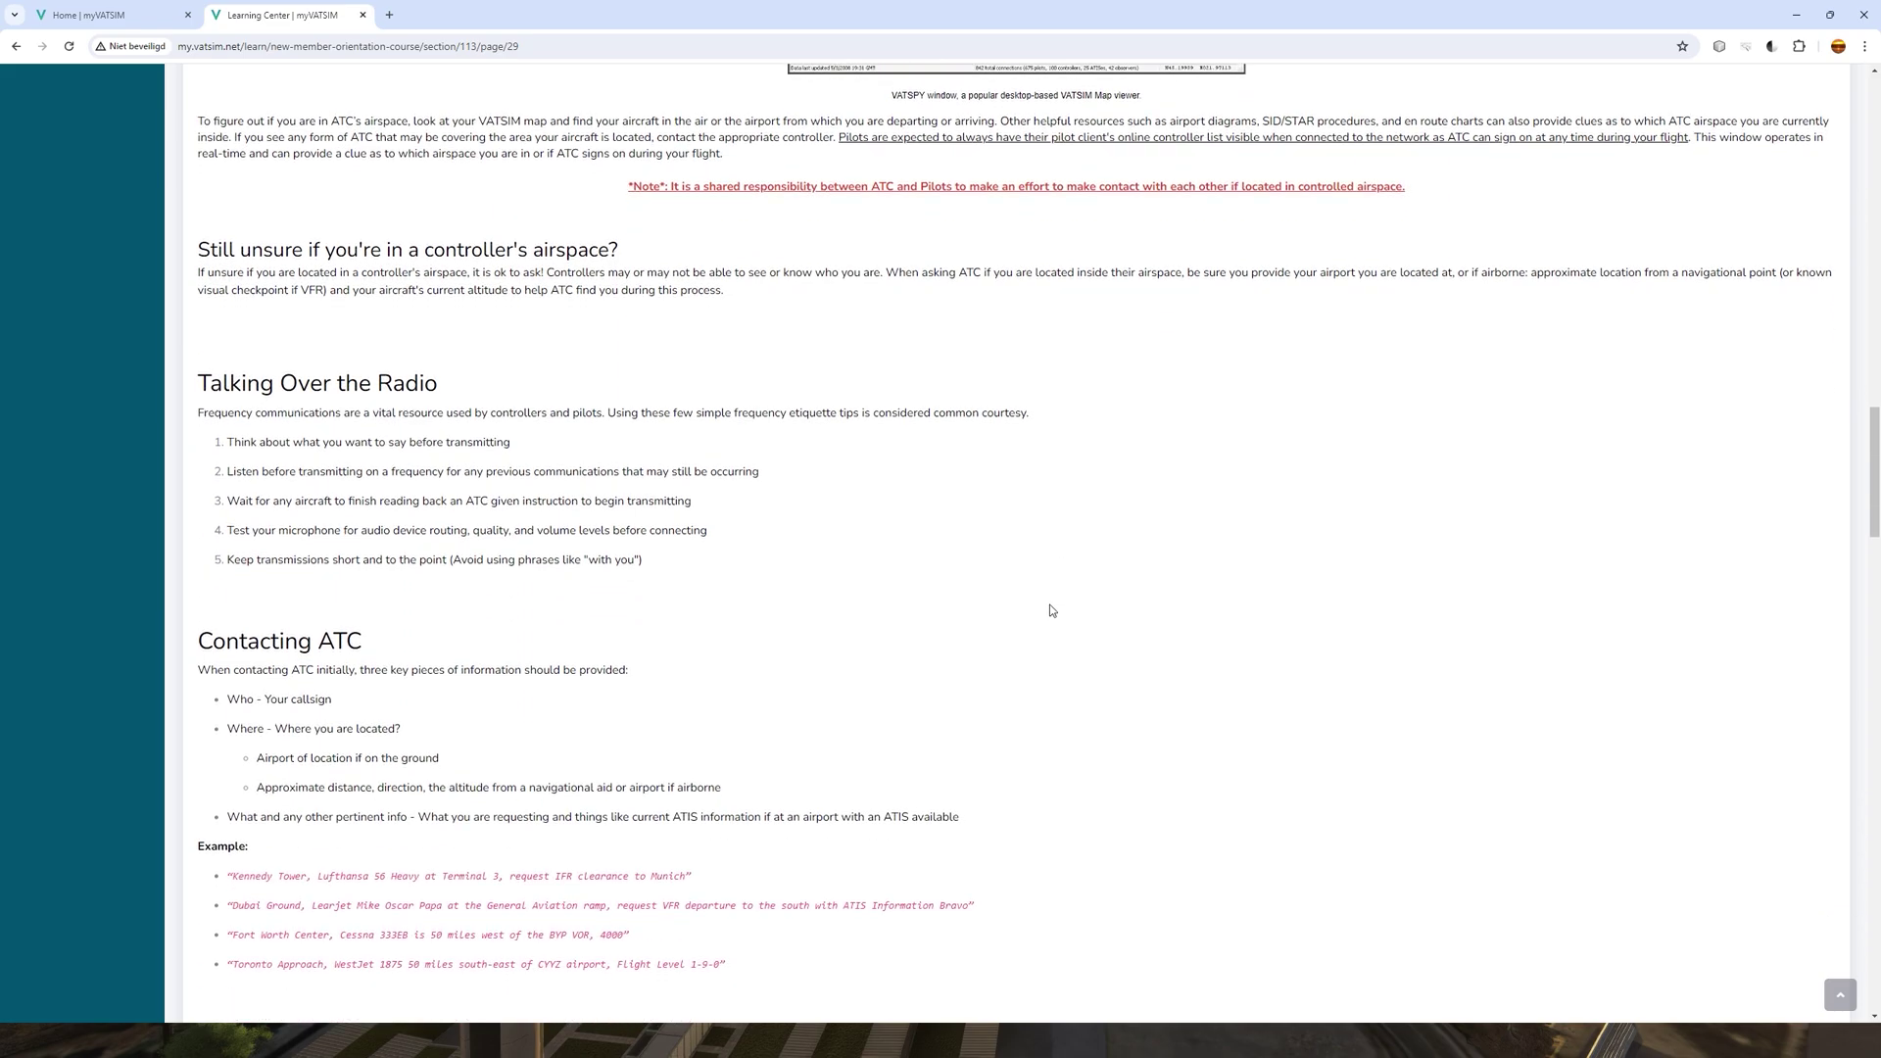
scroll(1034, 655, "down", 17)
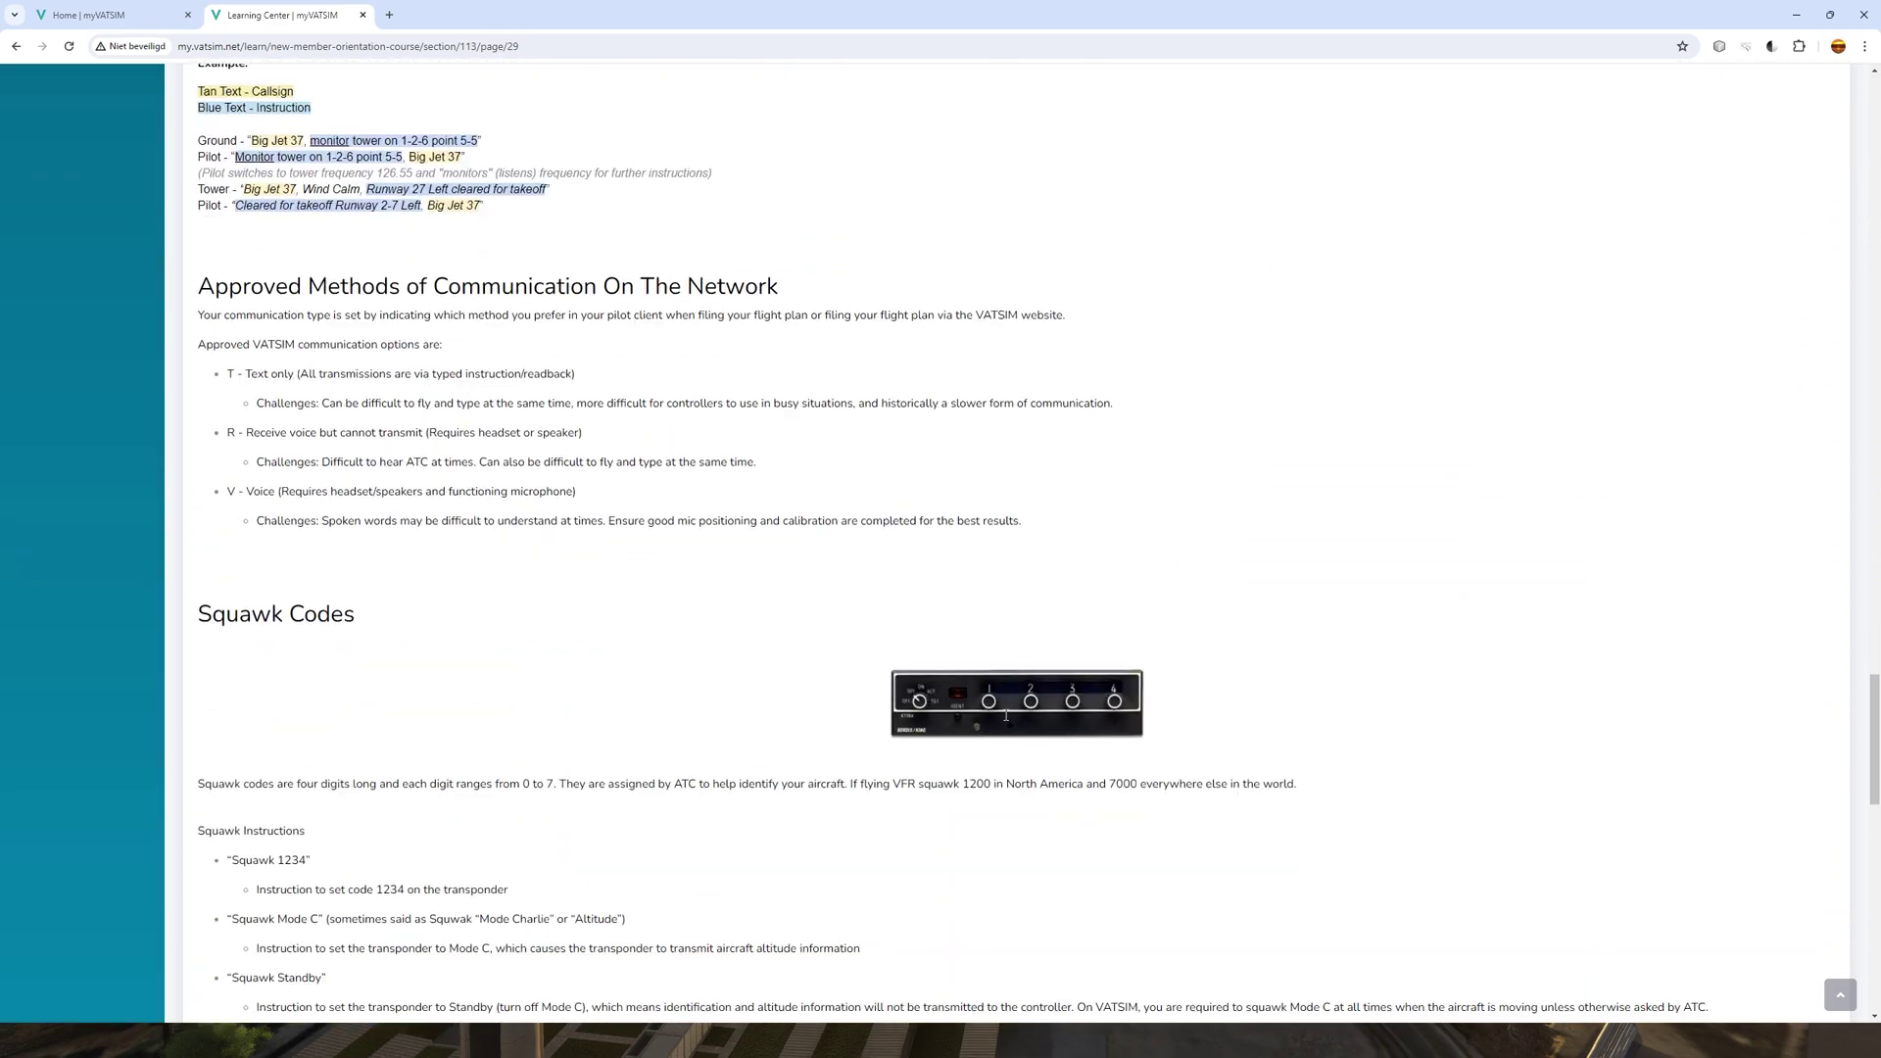
scroll(1008, 720, "down", 6)
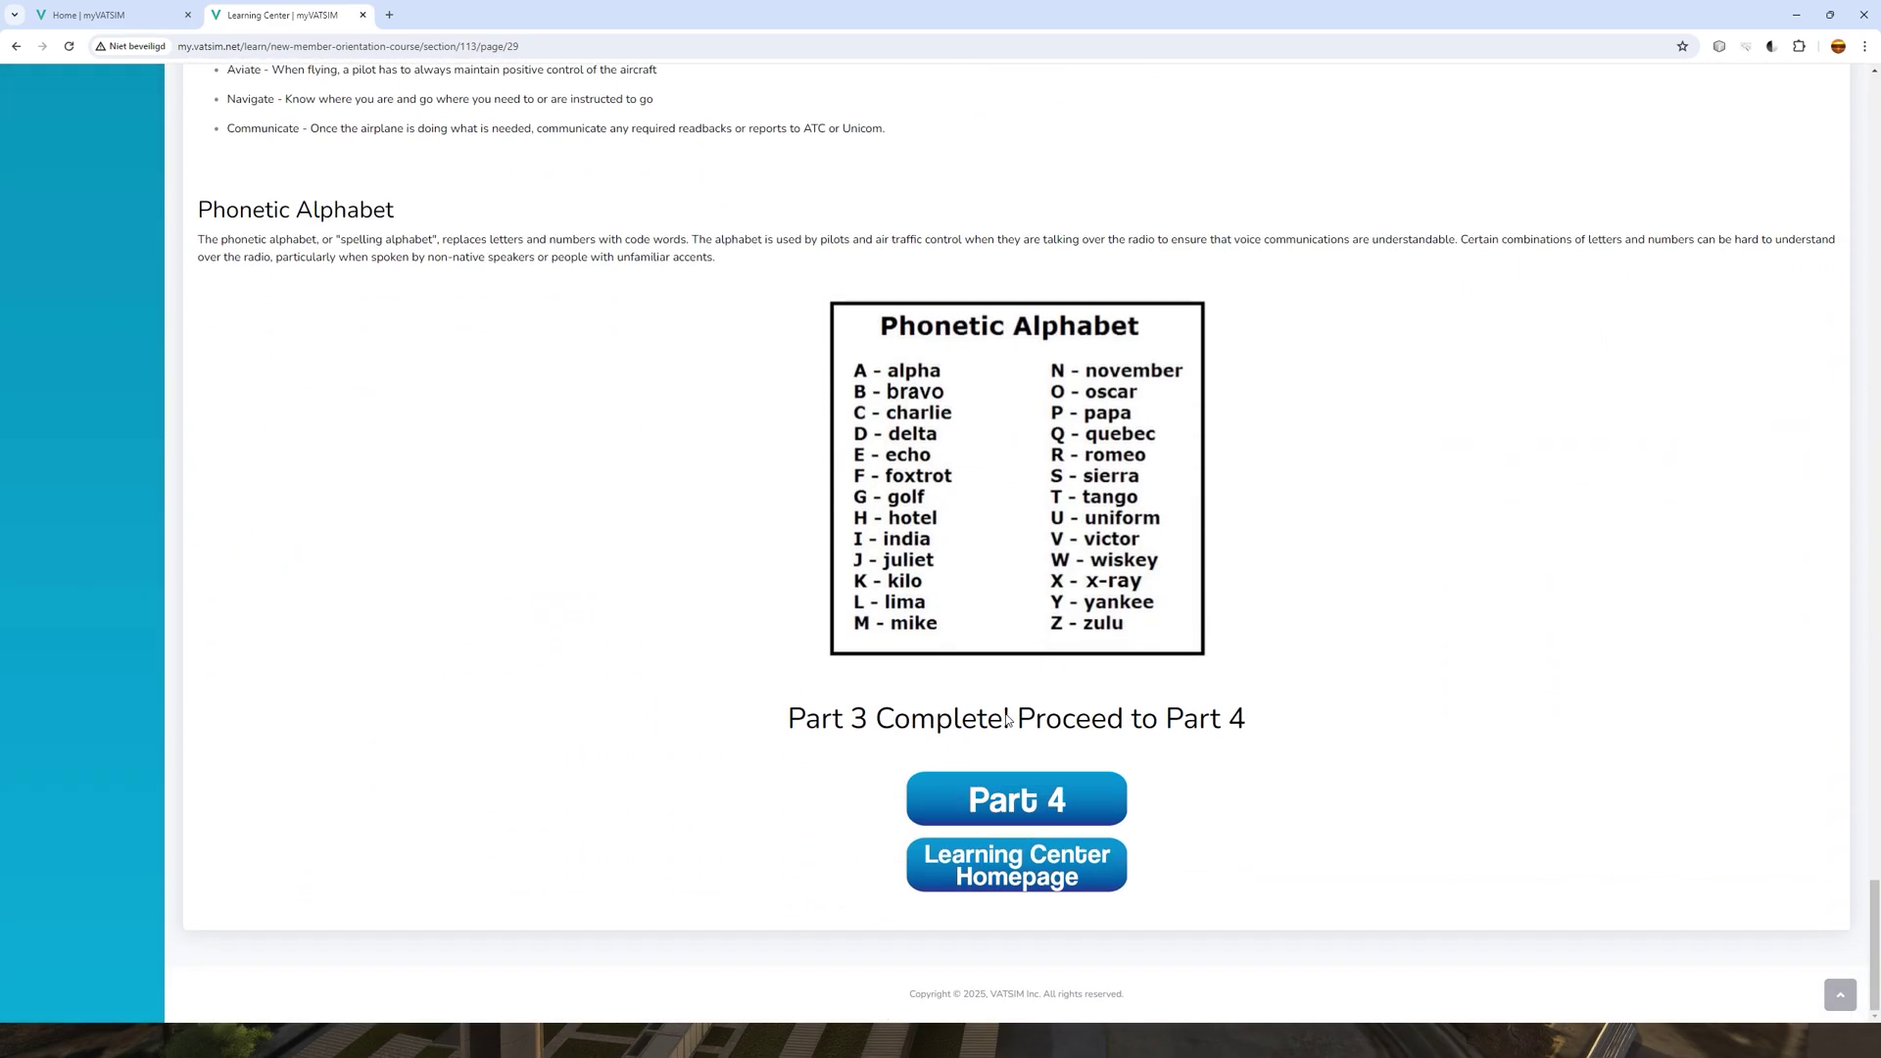
Open "What's Next? - Part 4 (English)" and read the conditions of the New Member Orientation written test
left_click(1033, 803)
scroll(1039, 713, "down", 10)
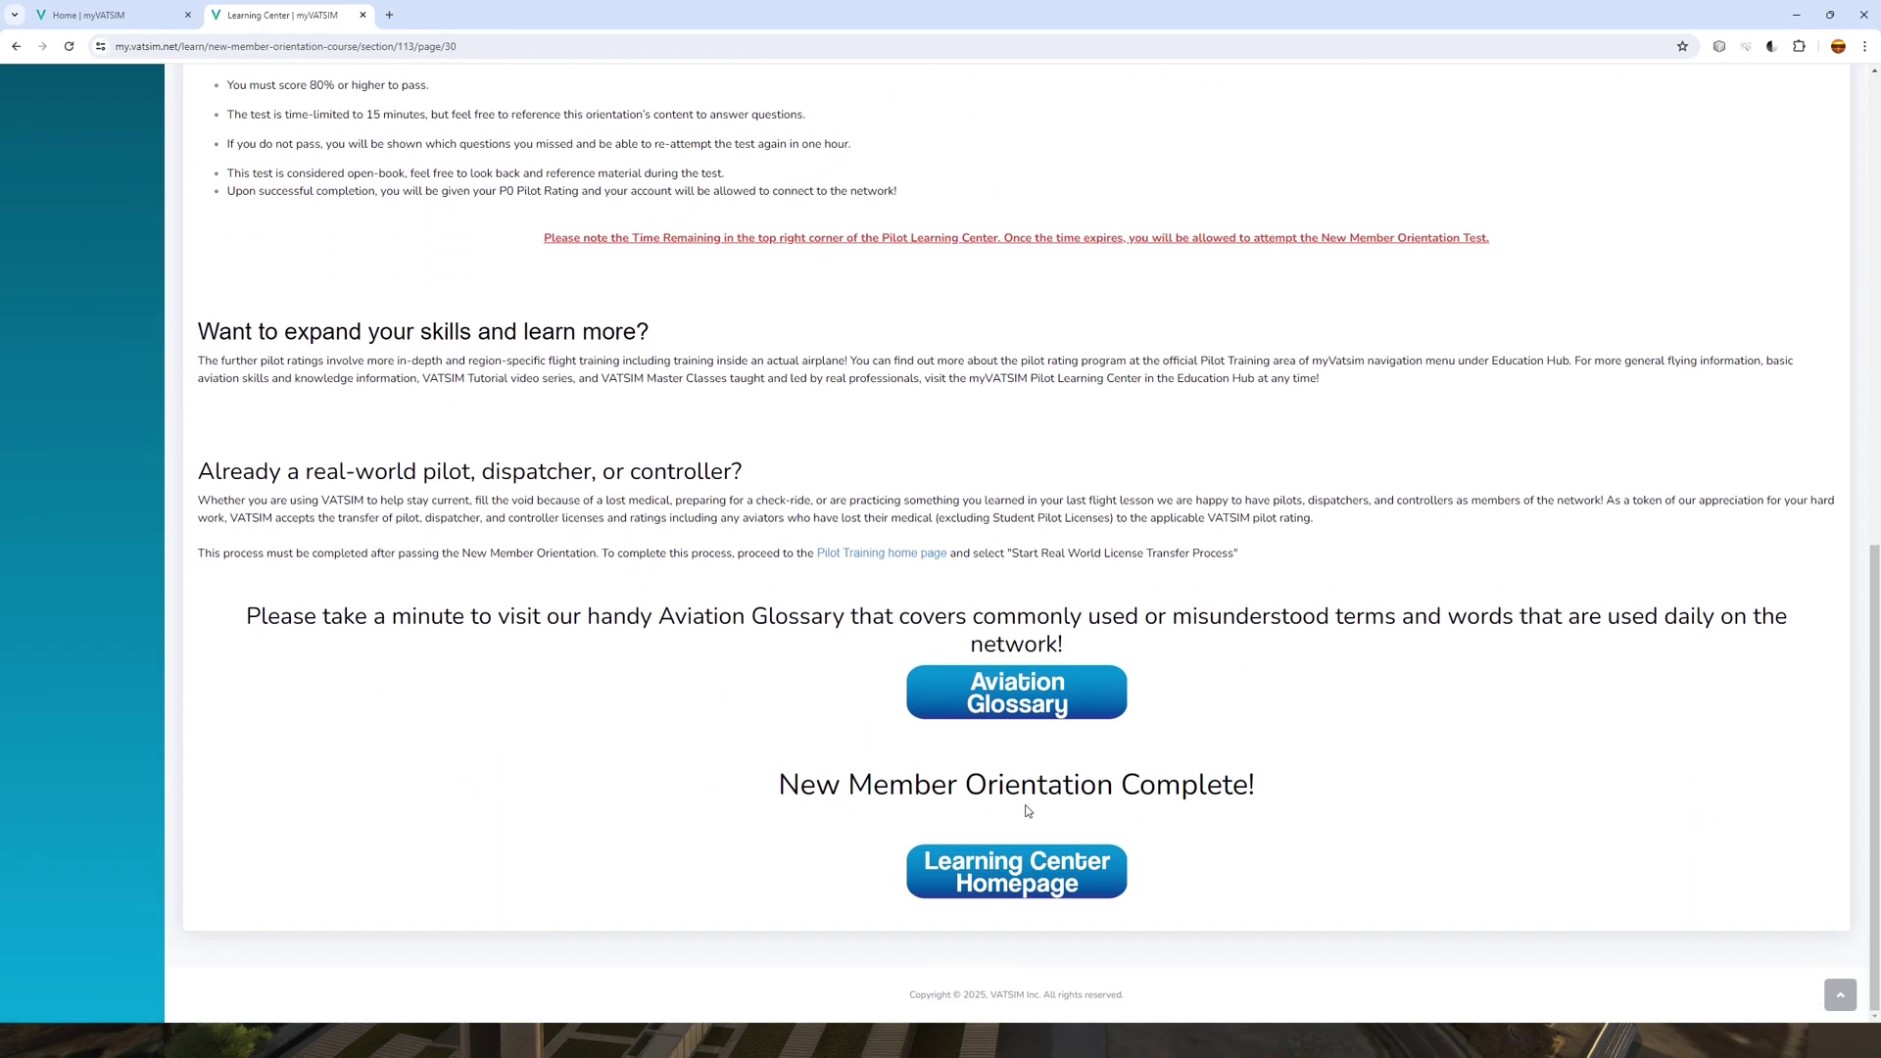
scroll(1021, 801, "up", 1)
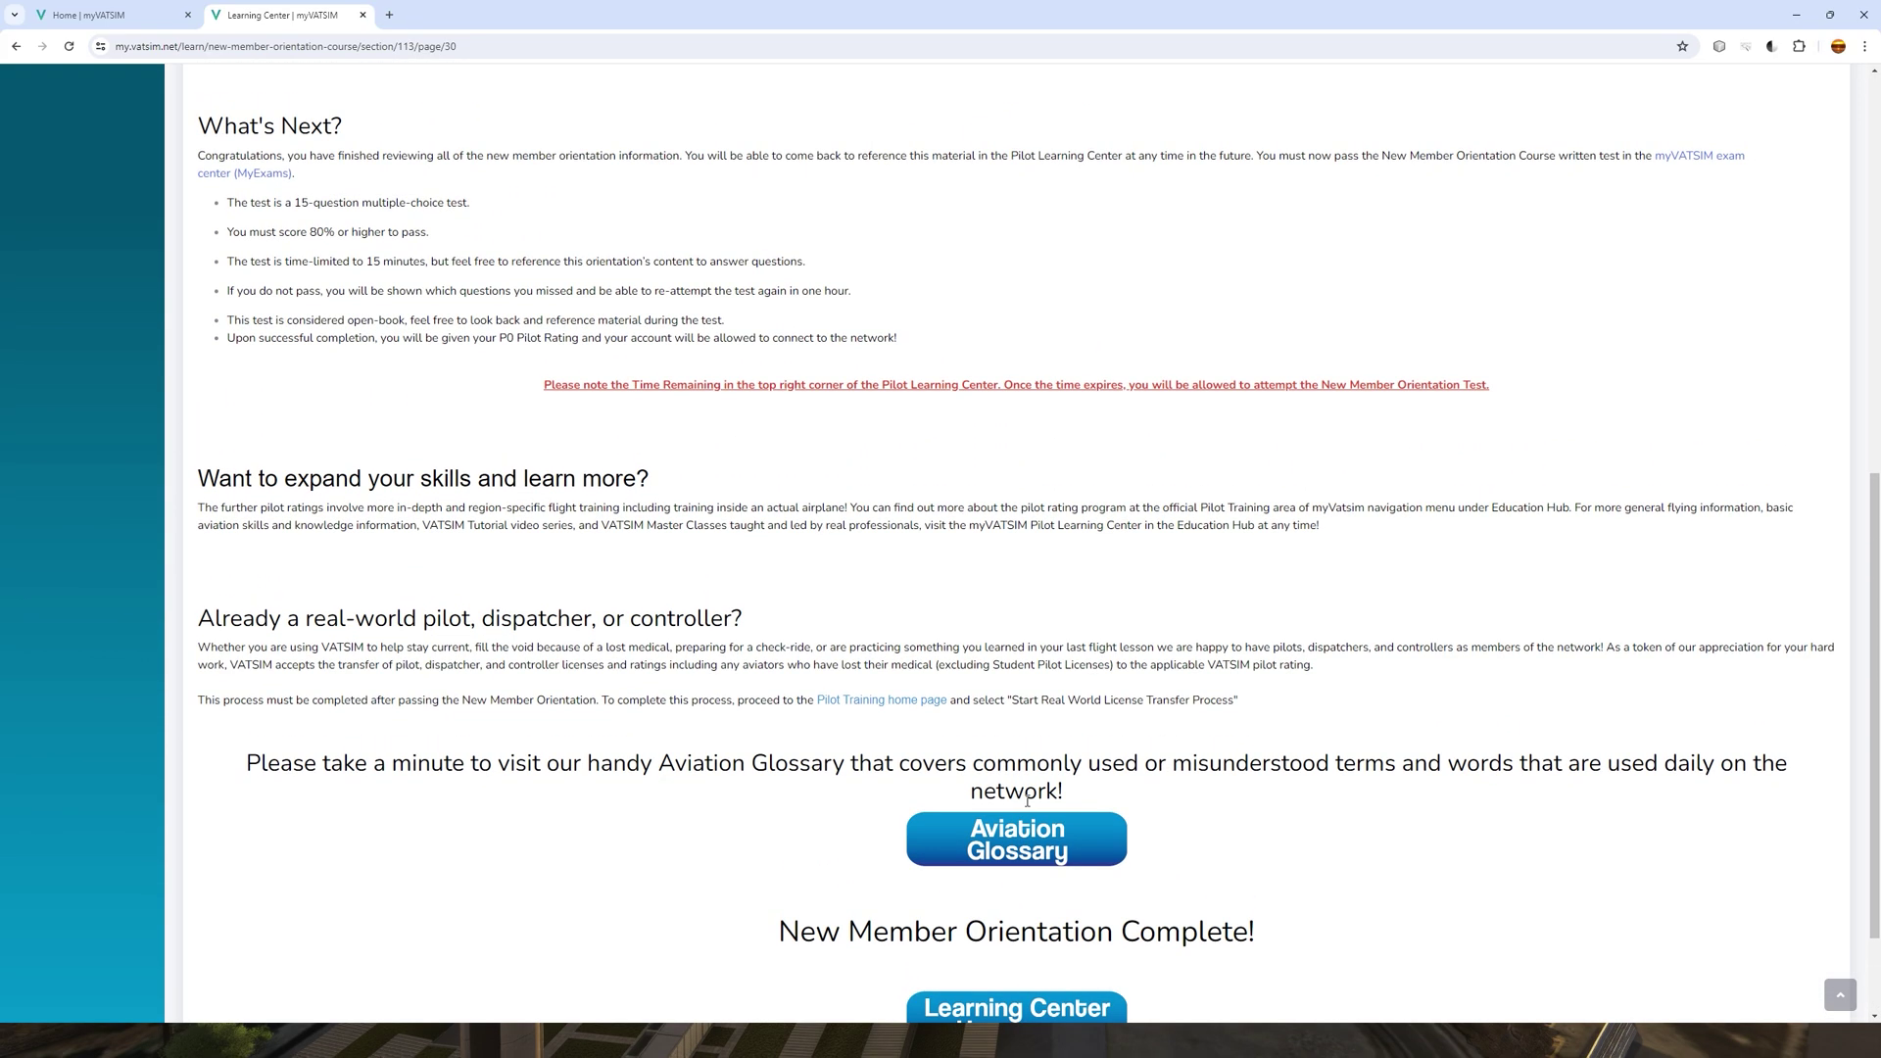
scroll(1027, 802, "down", 1)
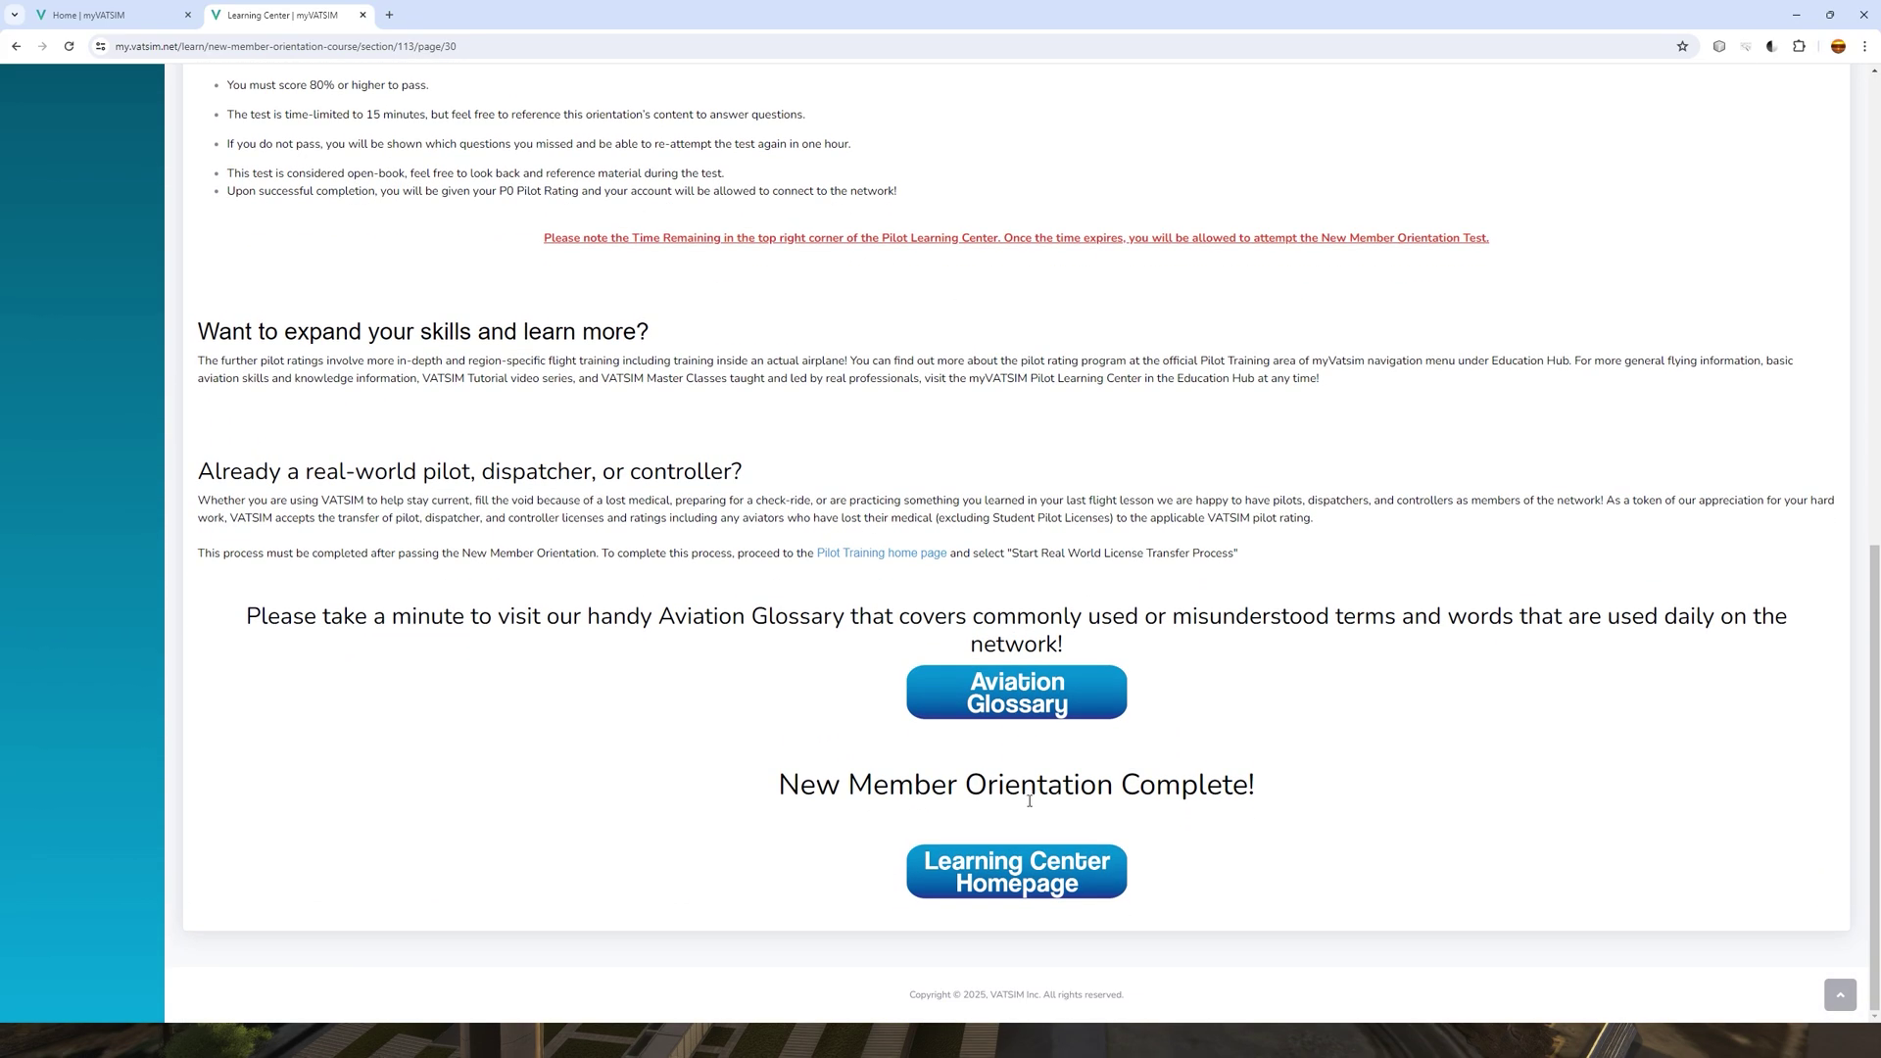
scroll(1028, 801, "up", 6)
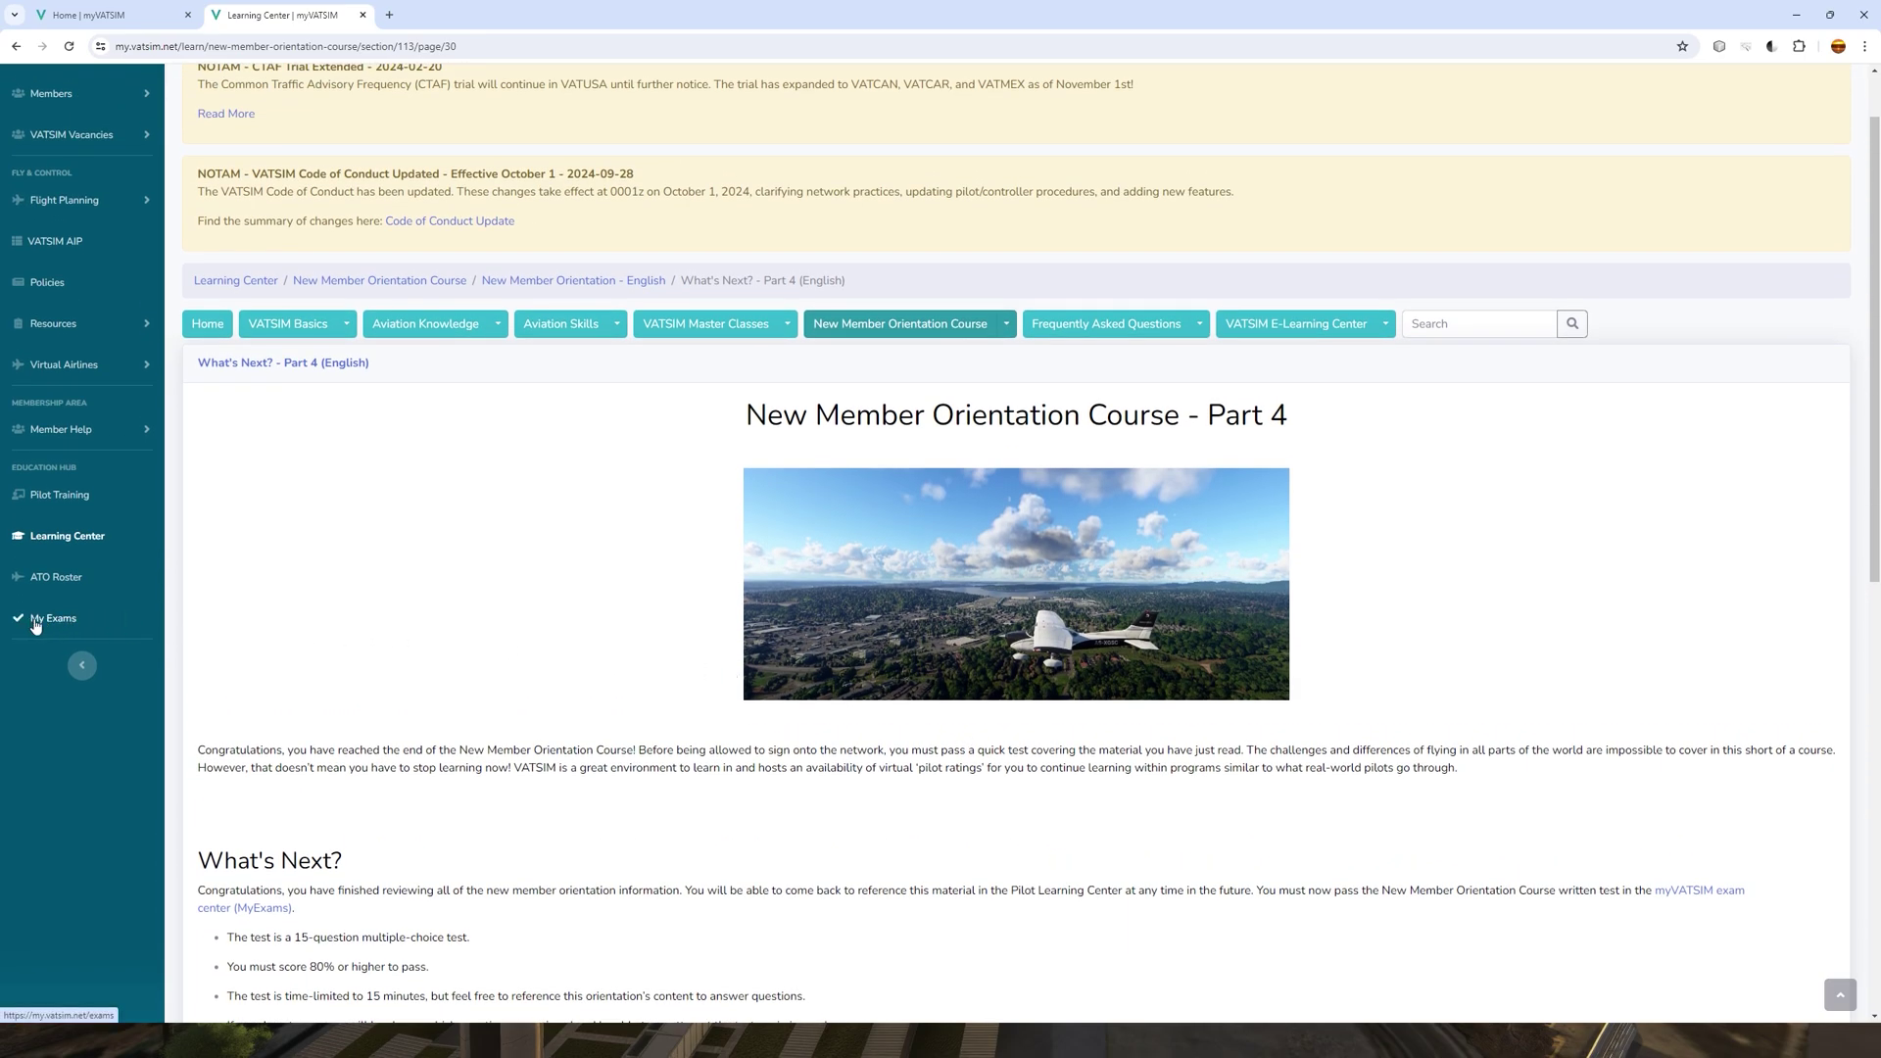
Open the passed New Member Orientation Test from the taken exams and review its questions and answers
left_click(44, 626)
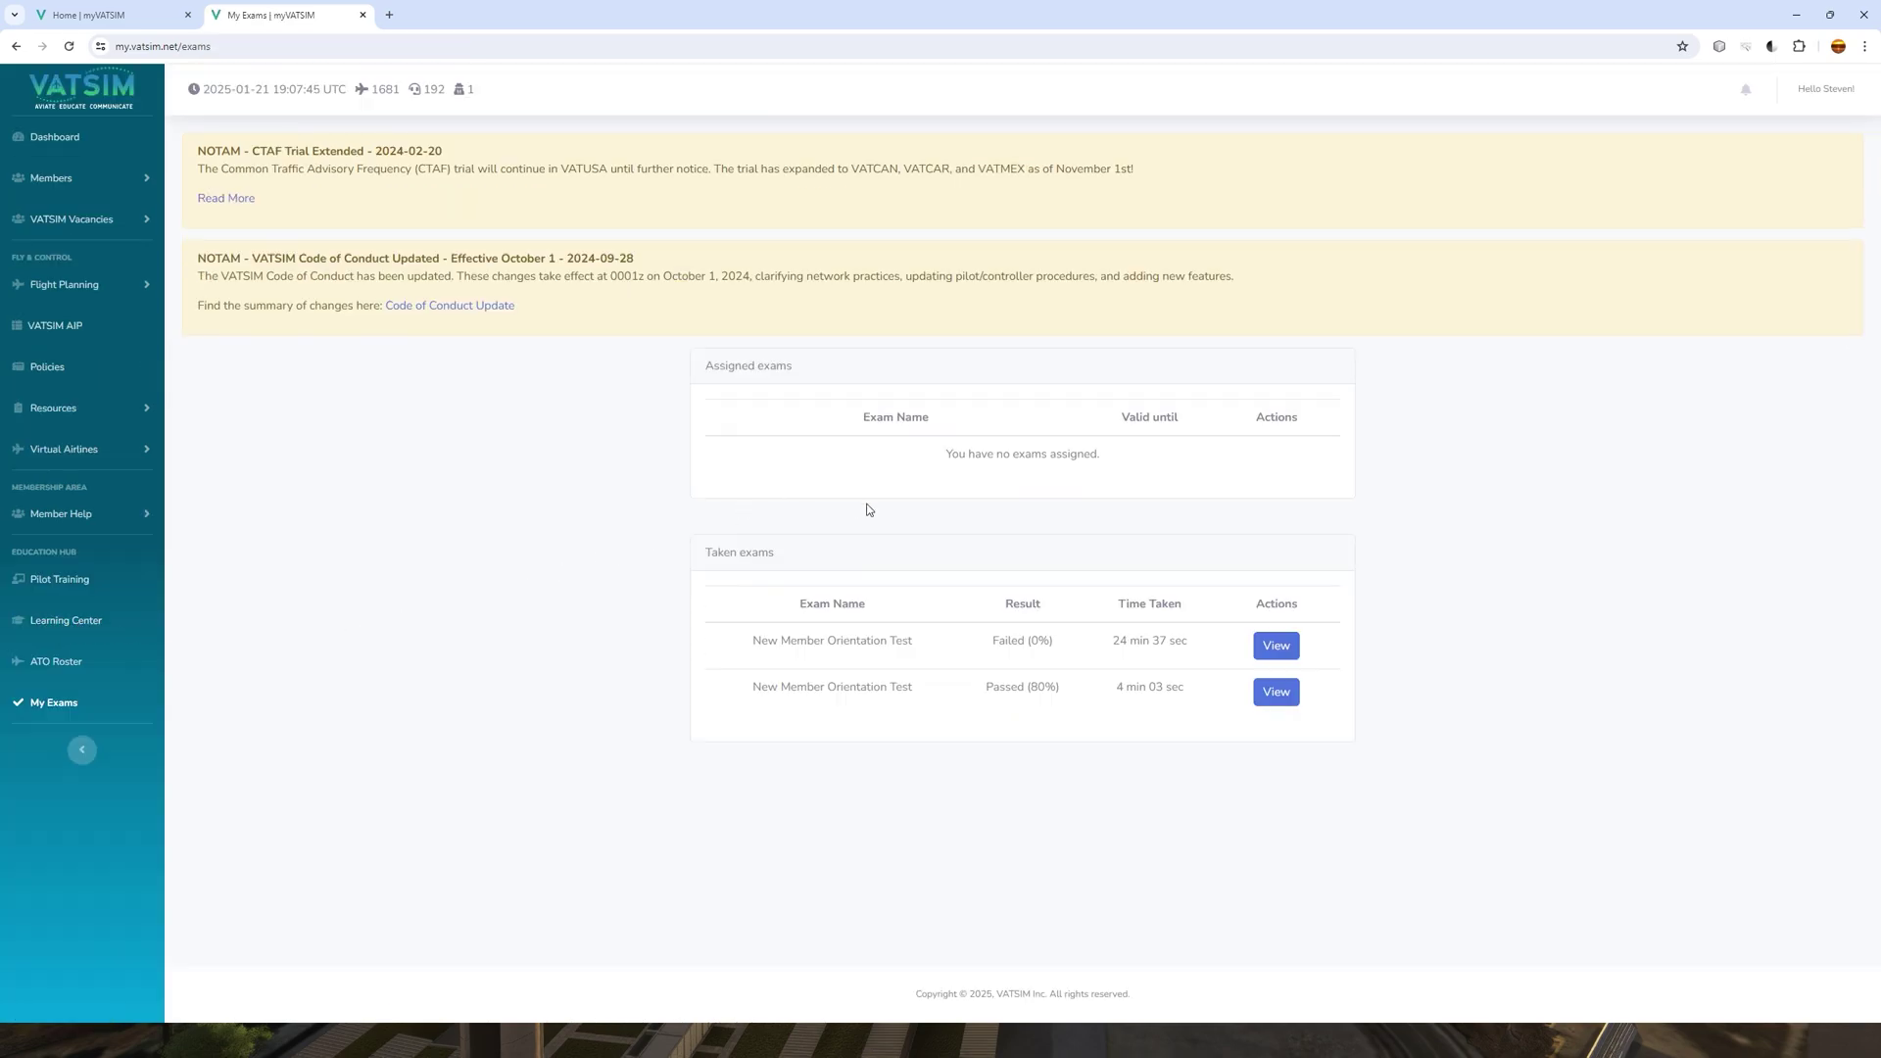
left_click(1278, 695)
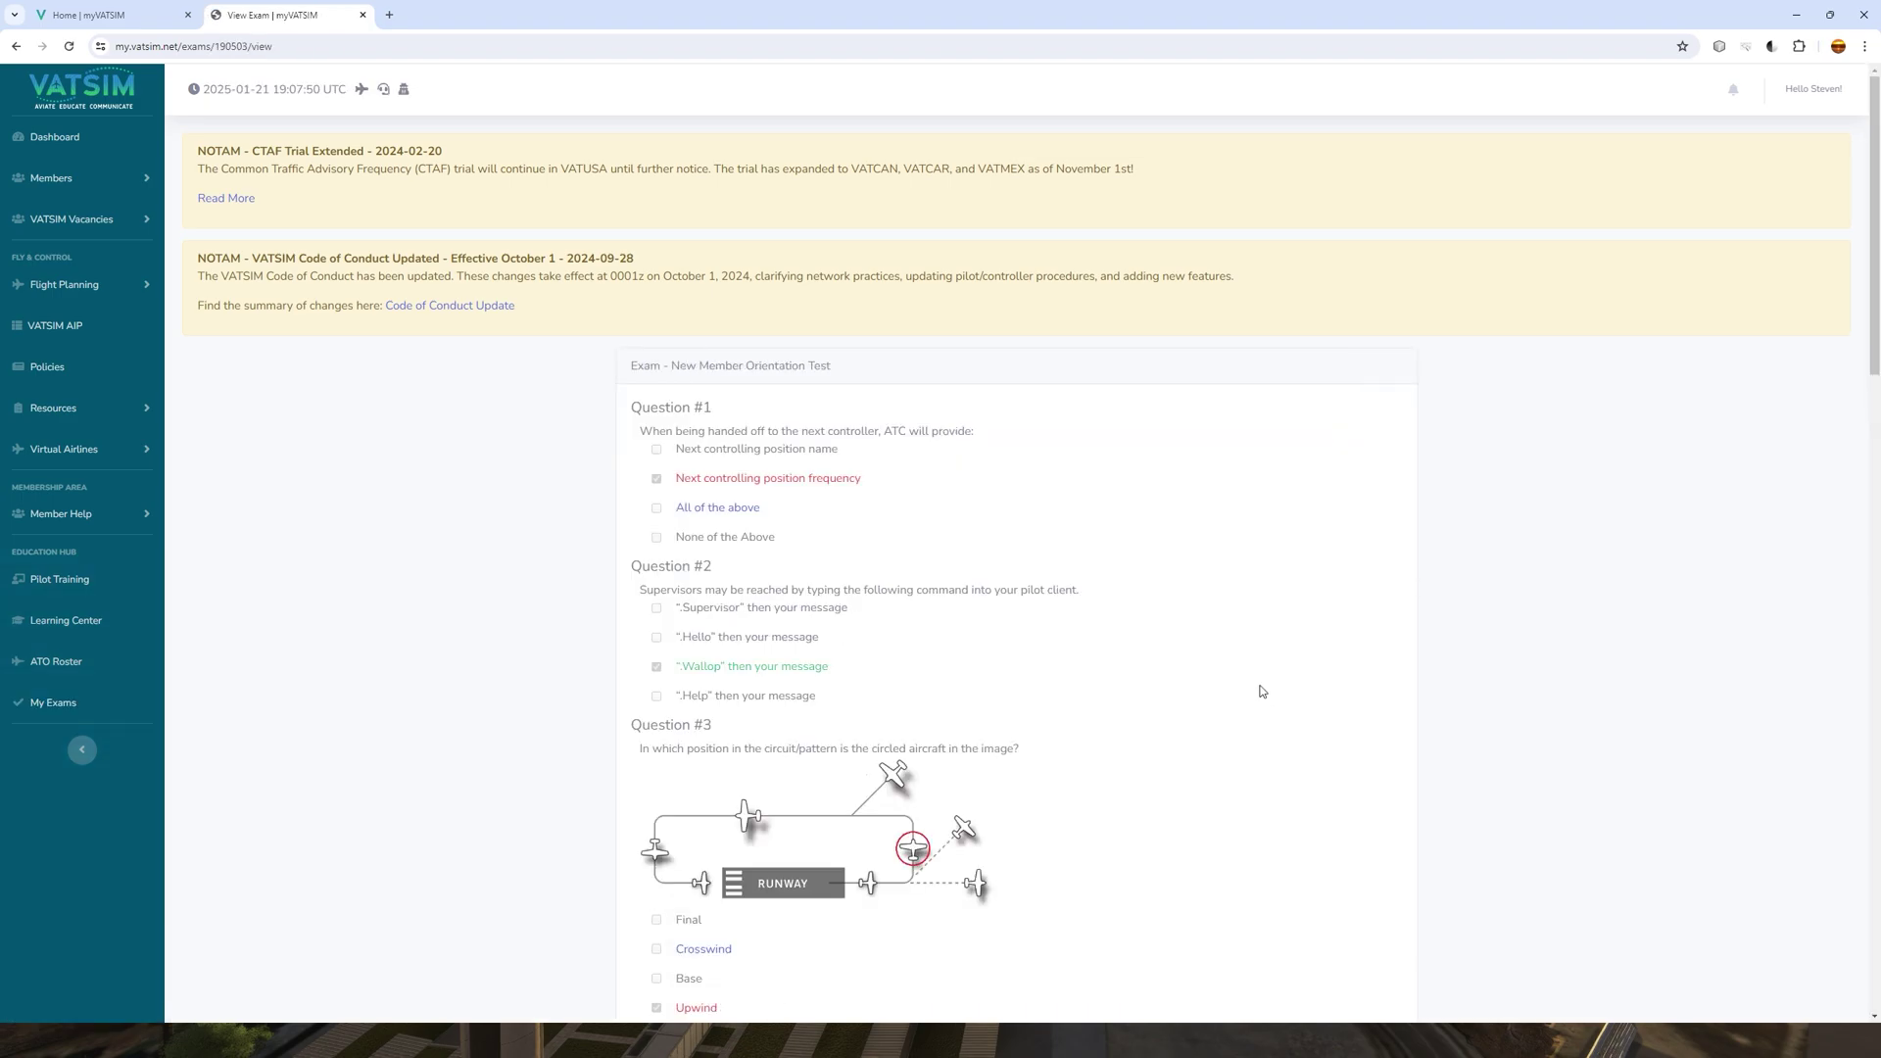
scroll(946, 519, "down", 1)
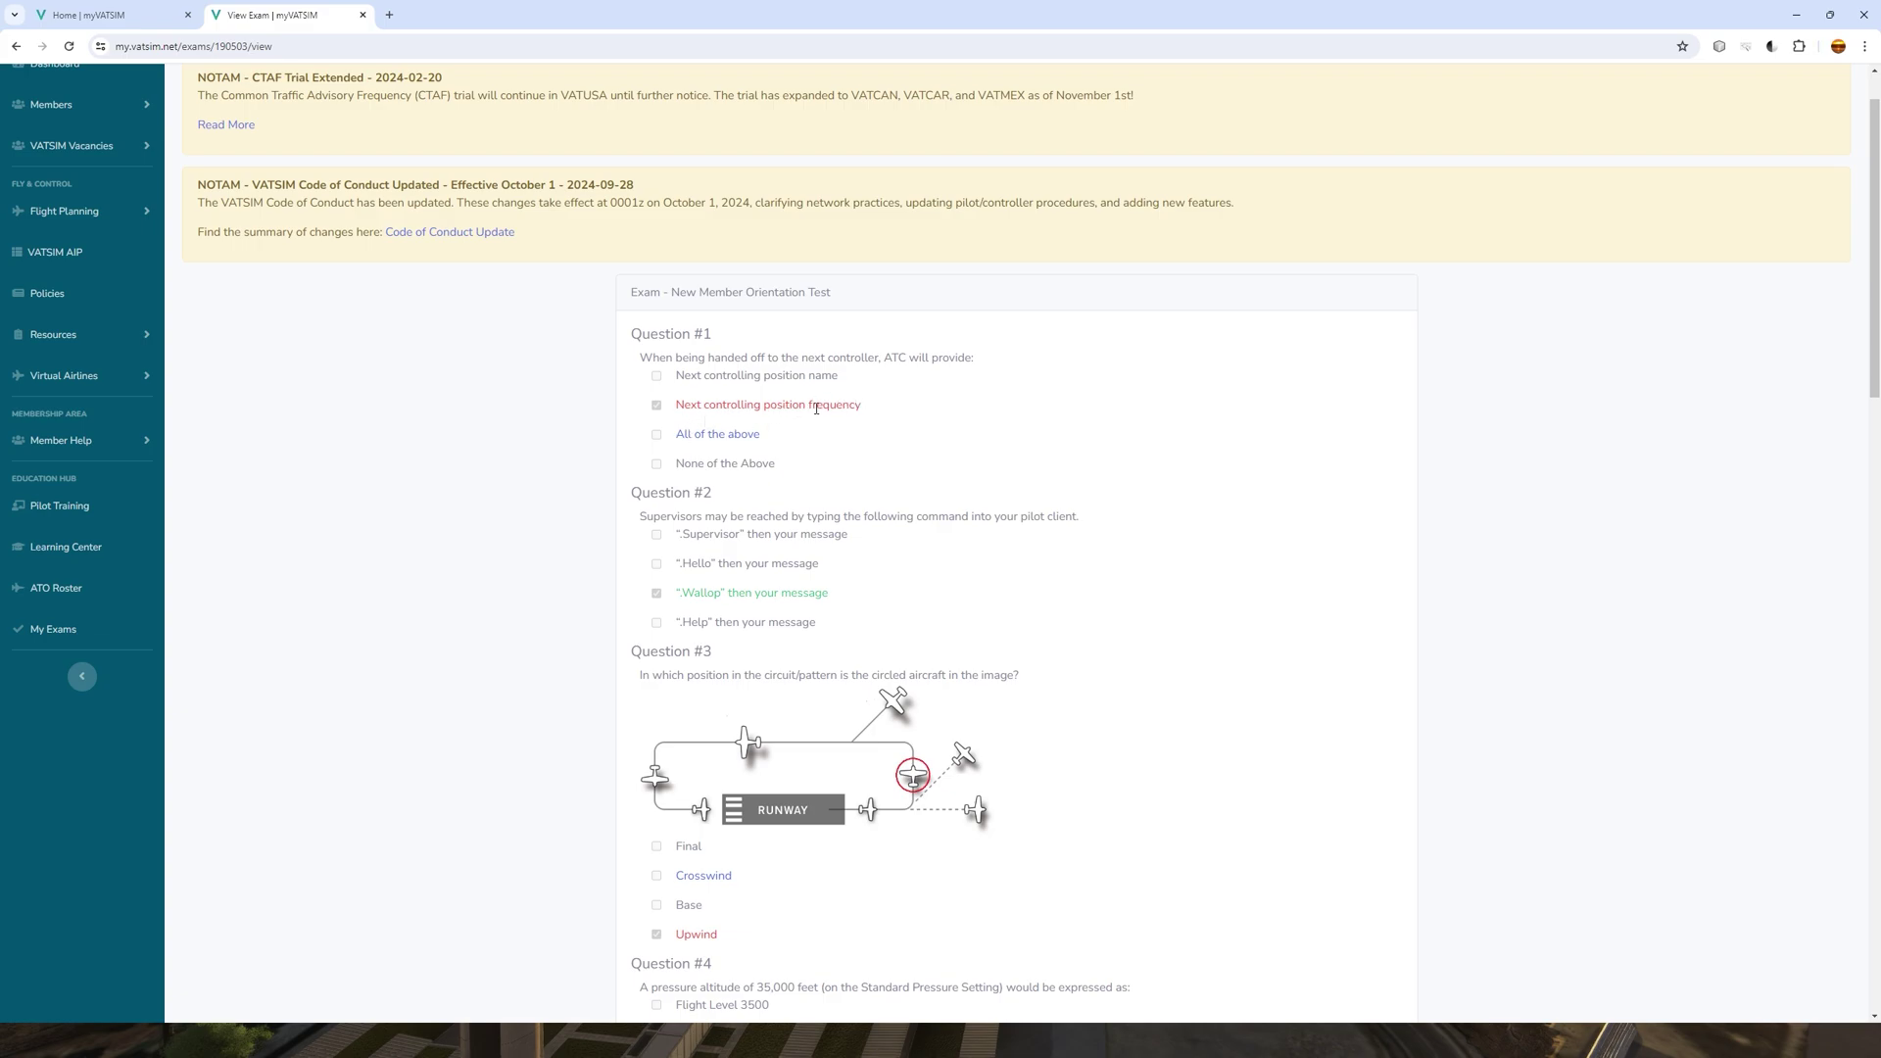
scroll(852, 426, "down", 1)
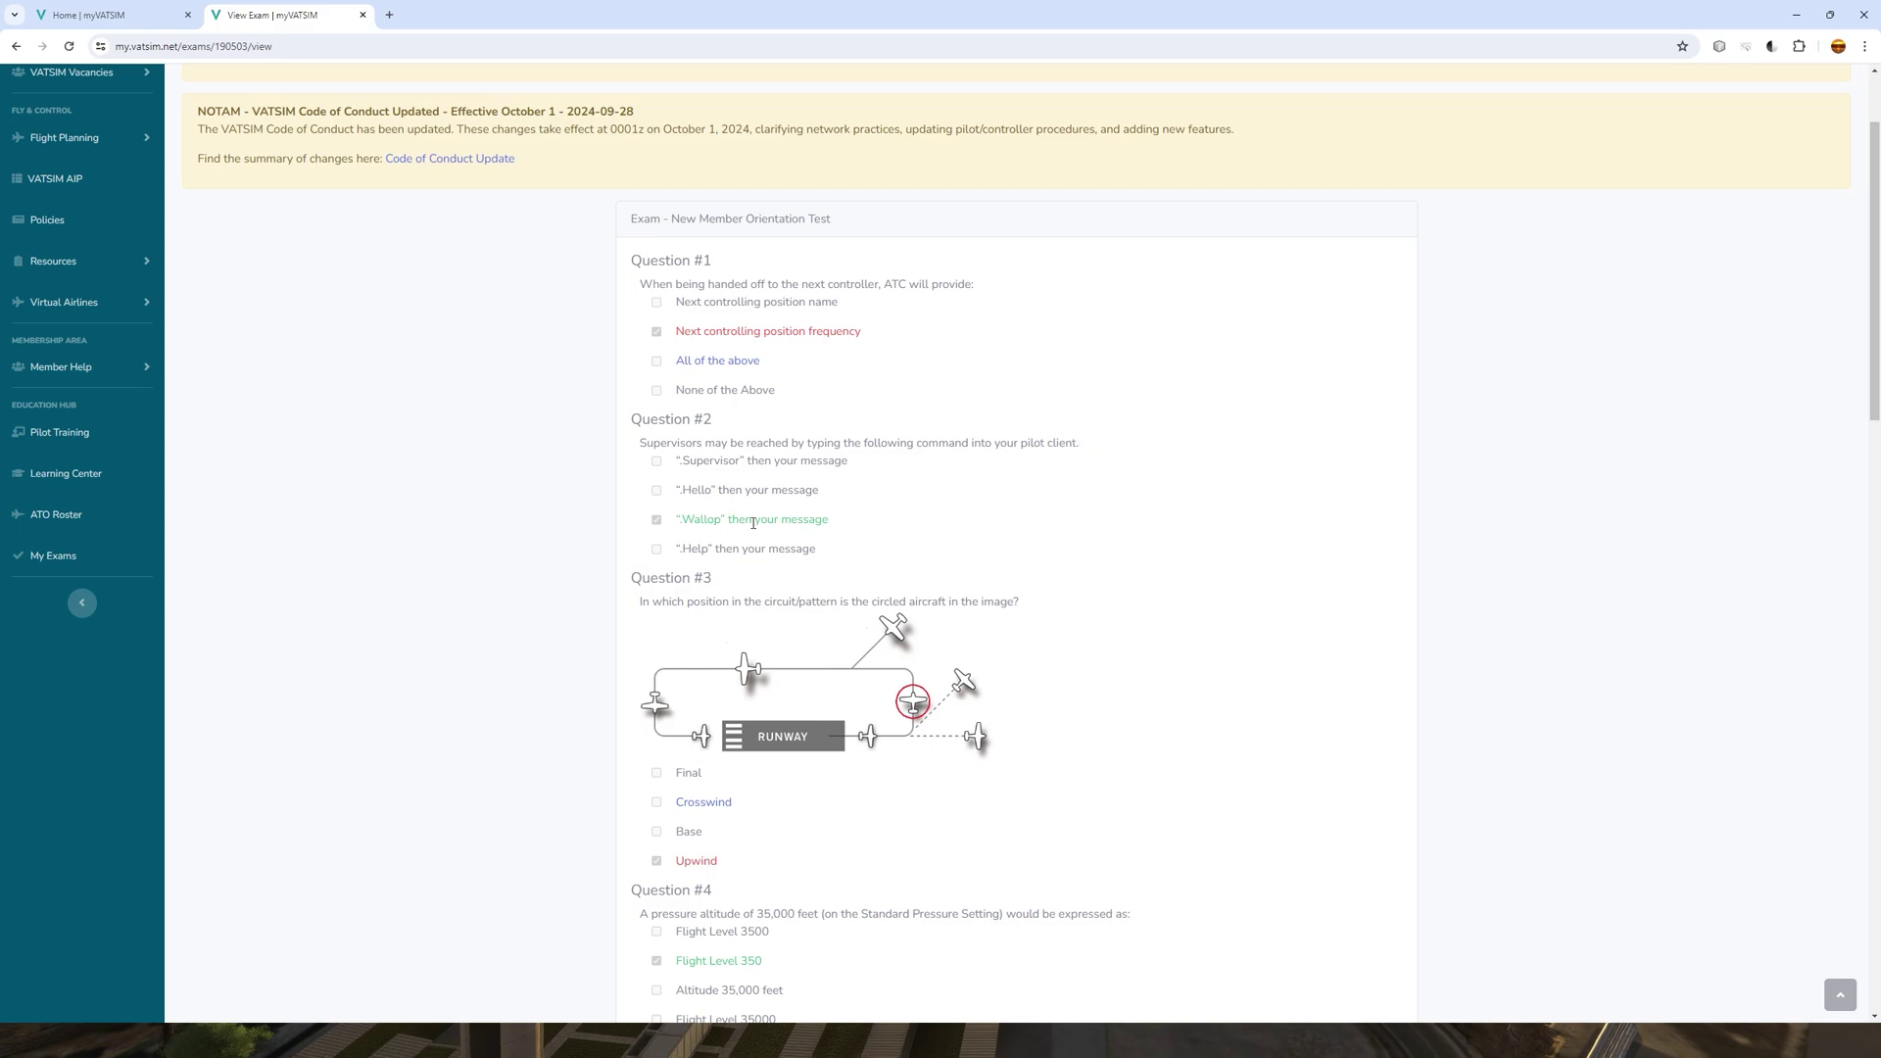
scroll(902, 491, "down", 10)
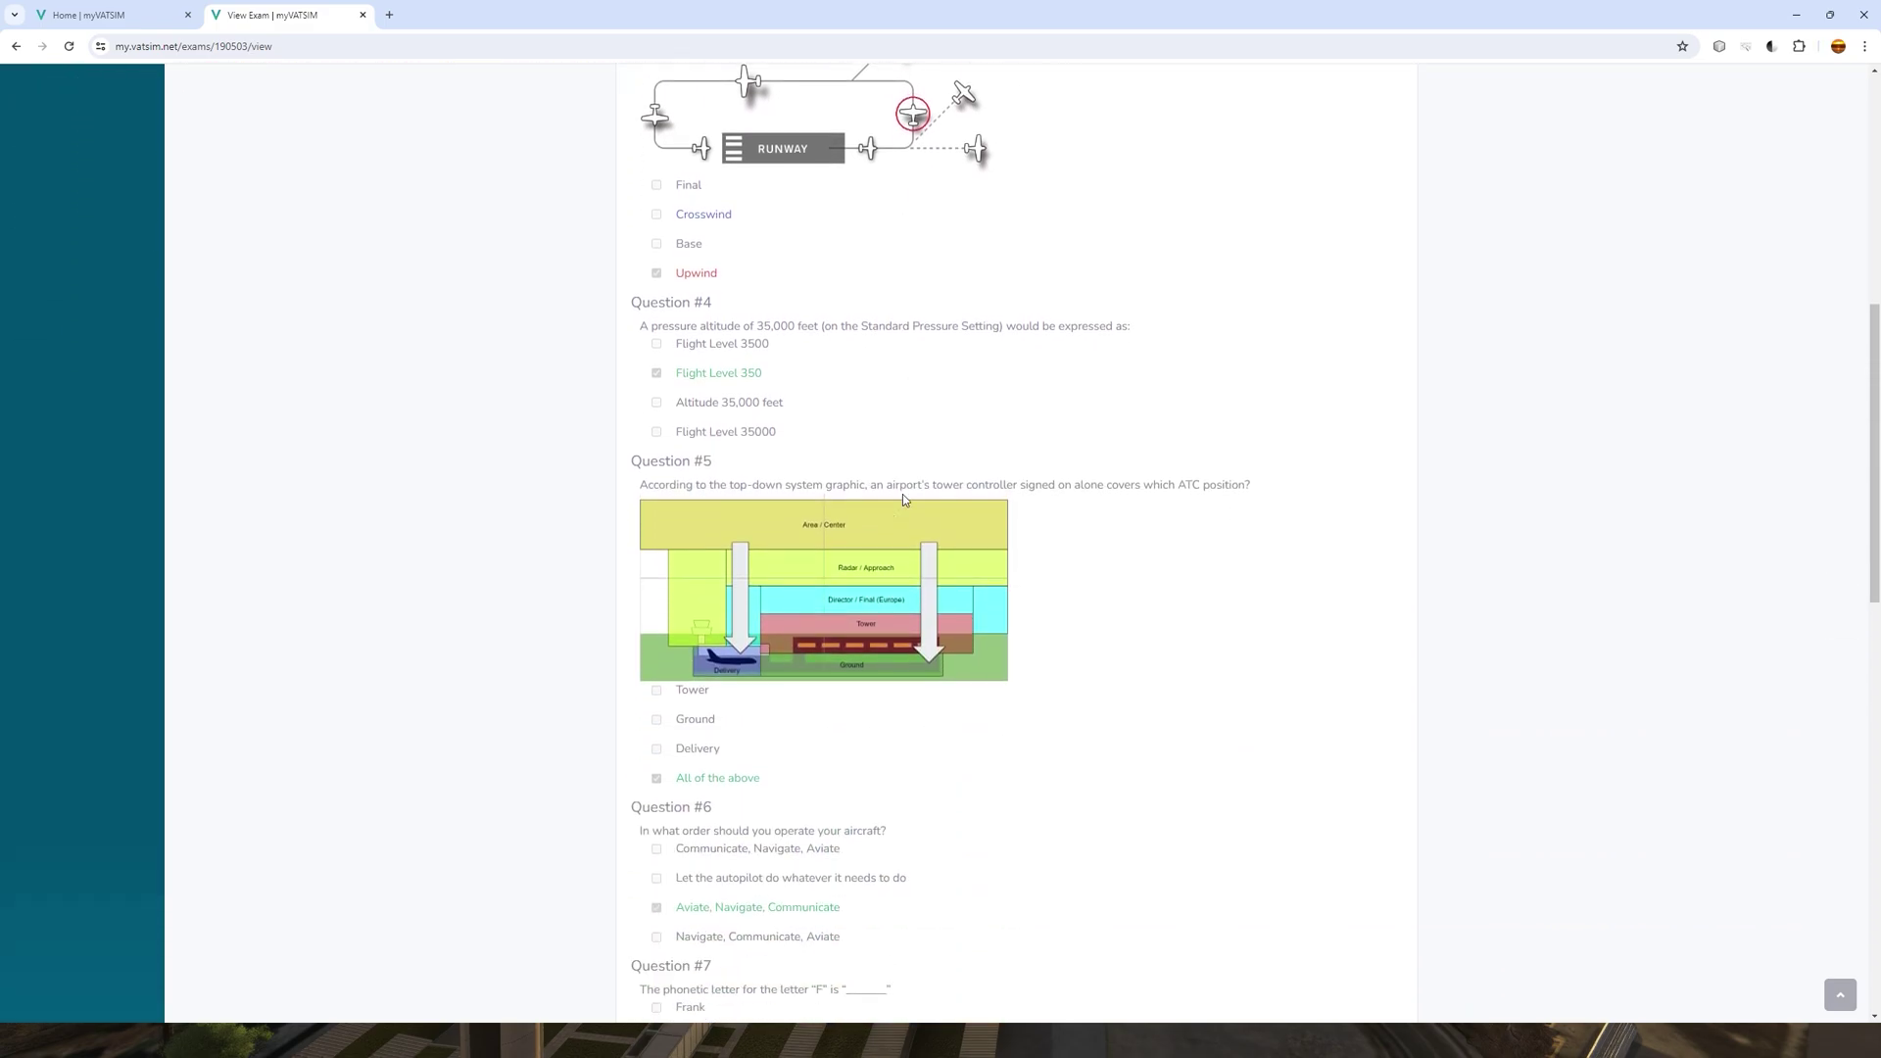
scroll(906, 534, "down", 7)
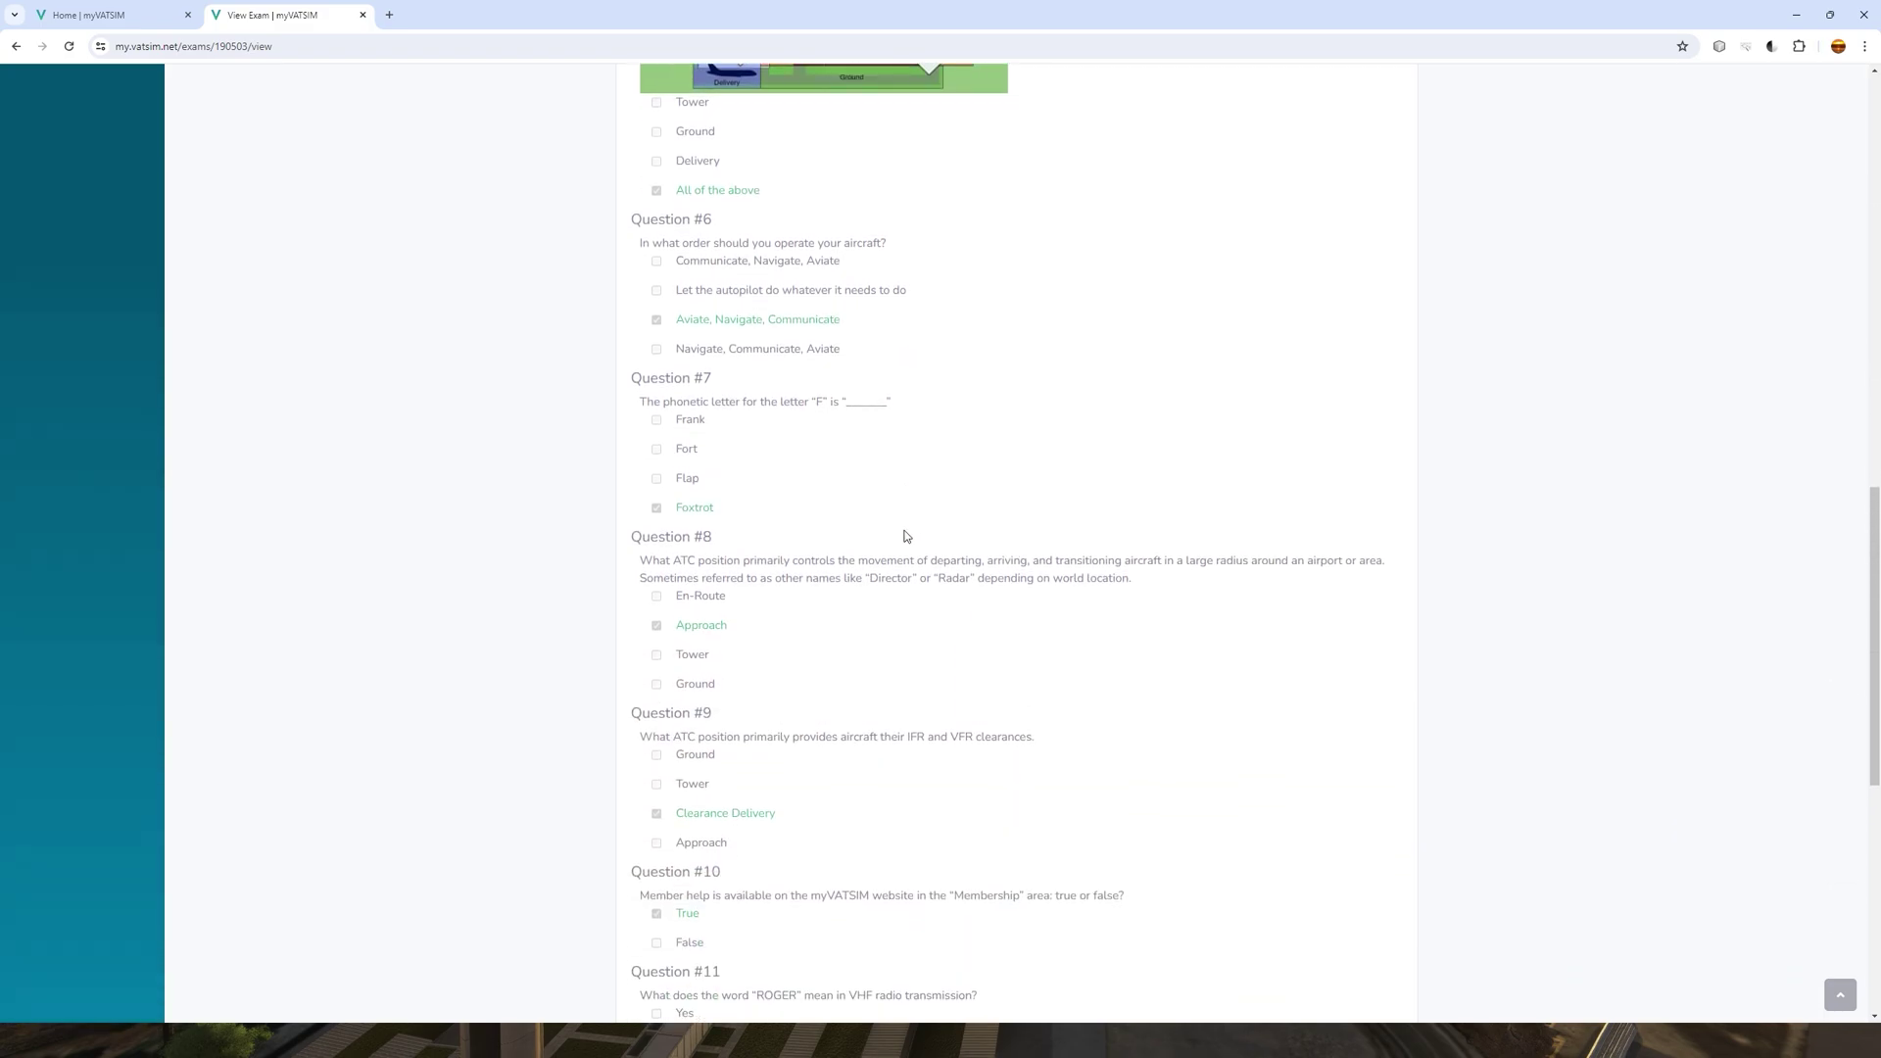
scroll(906, 537, "down", 4)
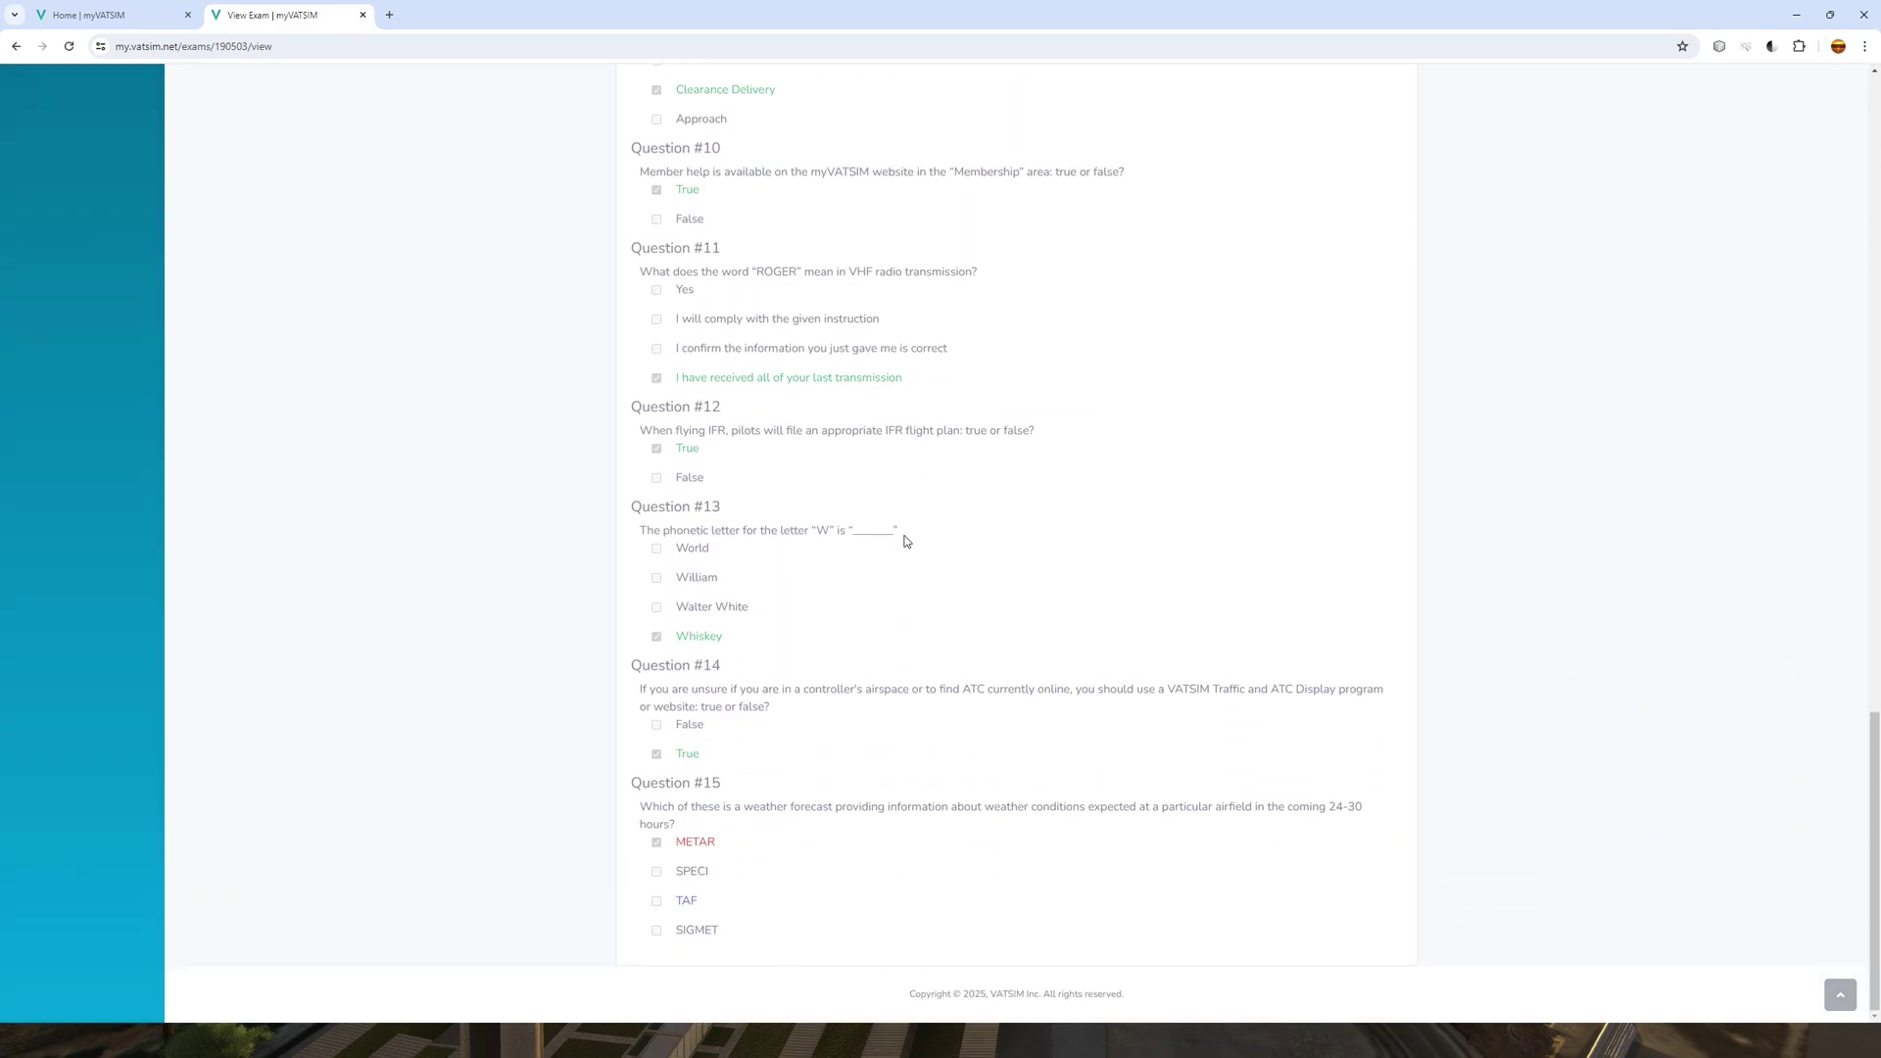
scroll(904, 540, "up", 7)
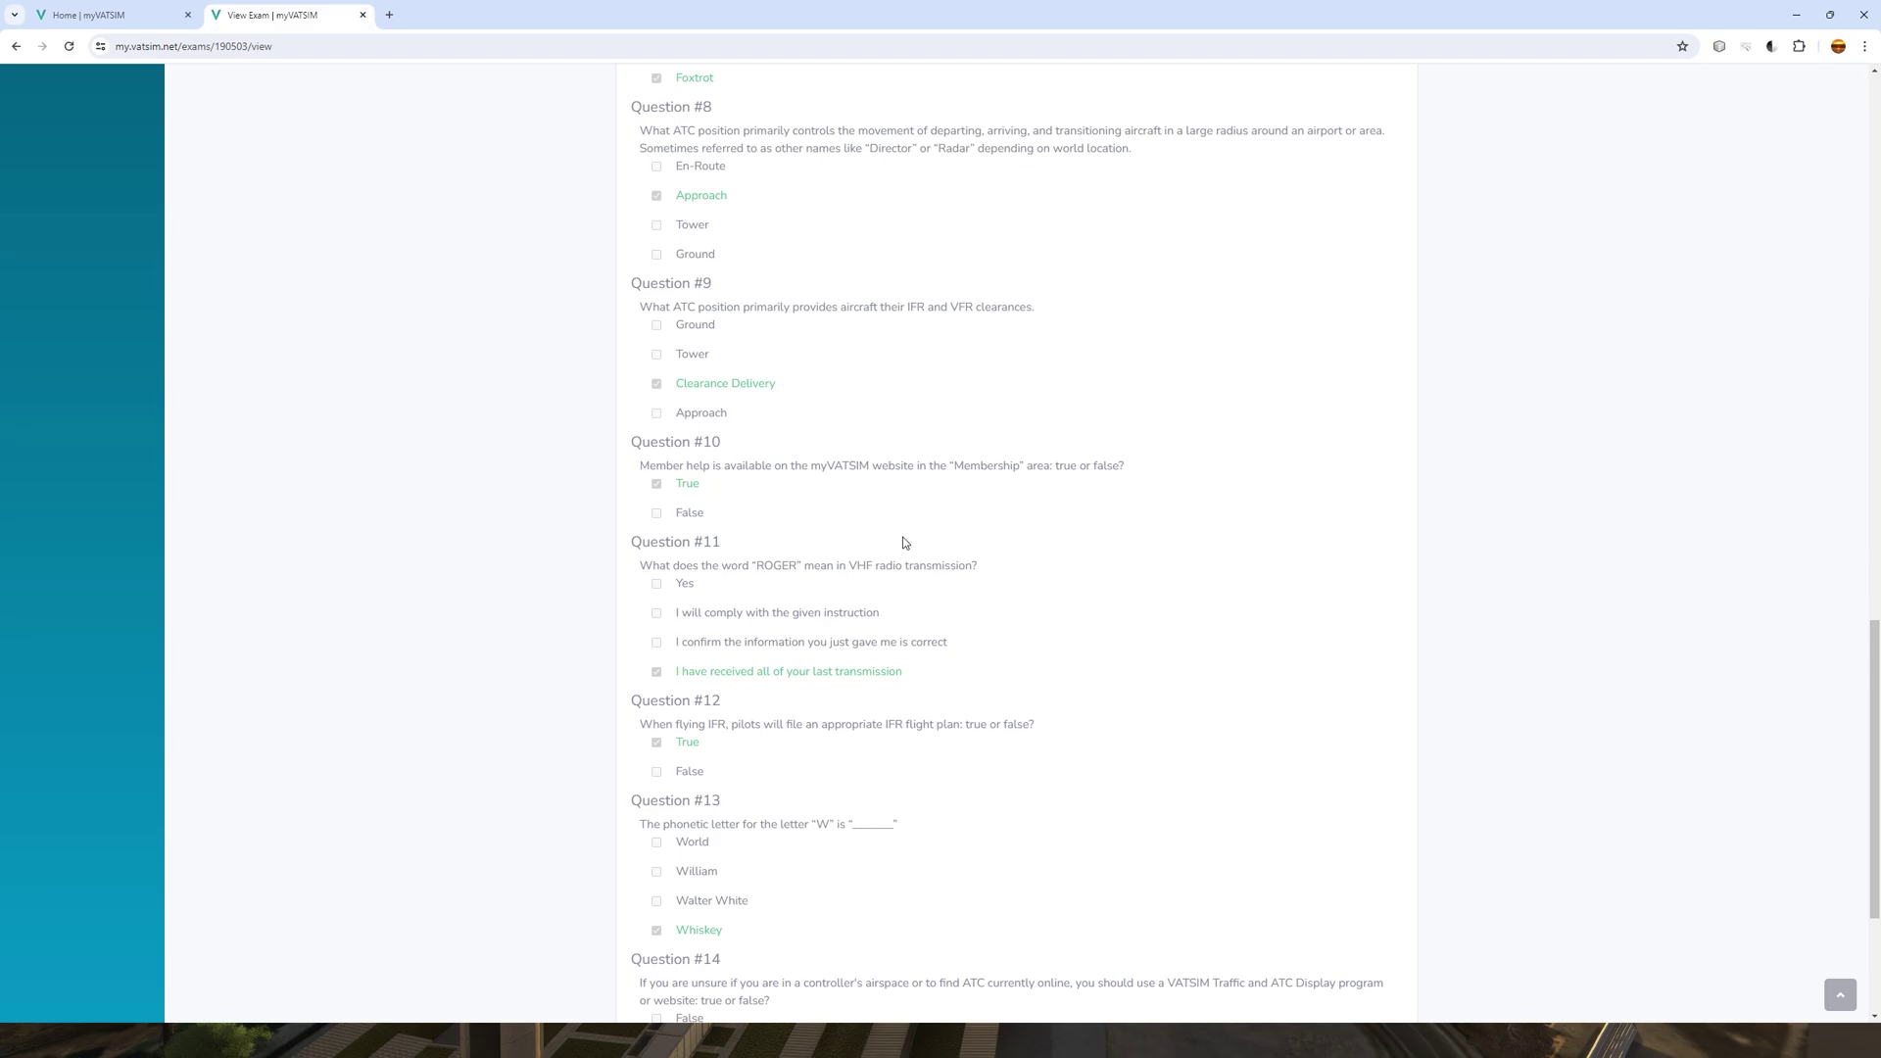
scroll(903, 539, "up", 12)
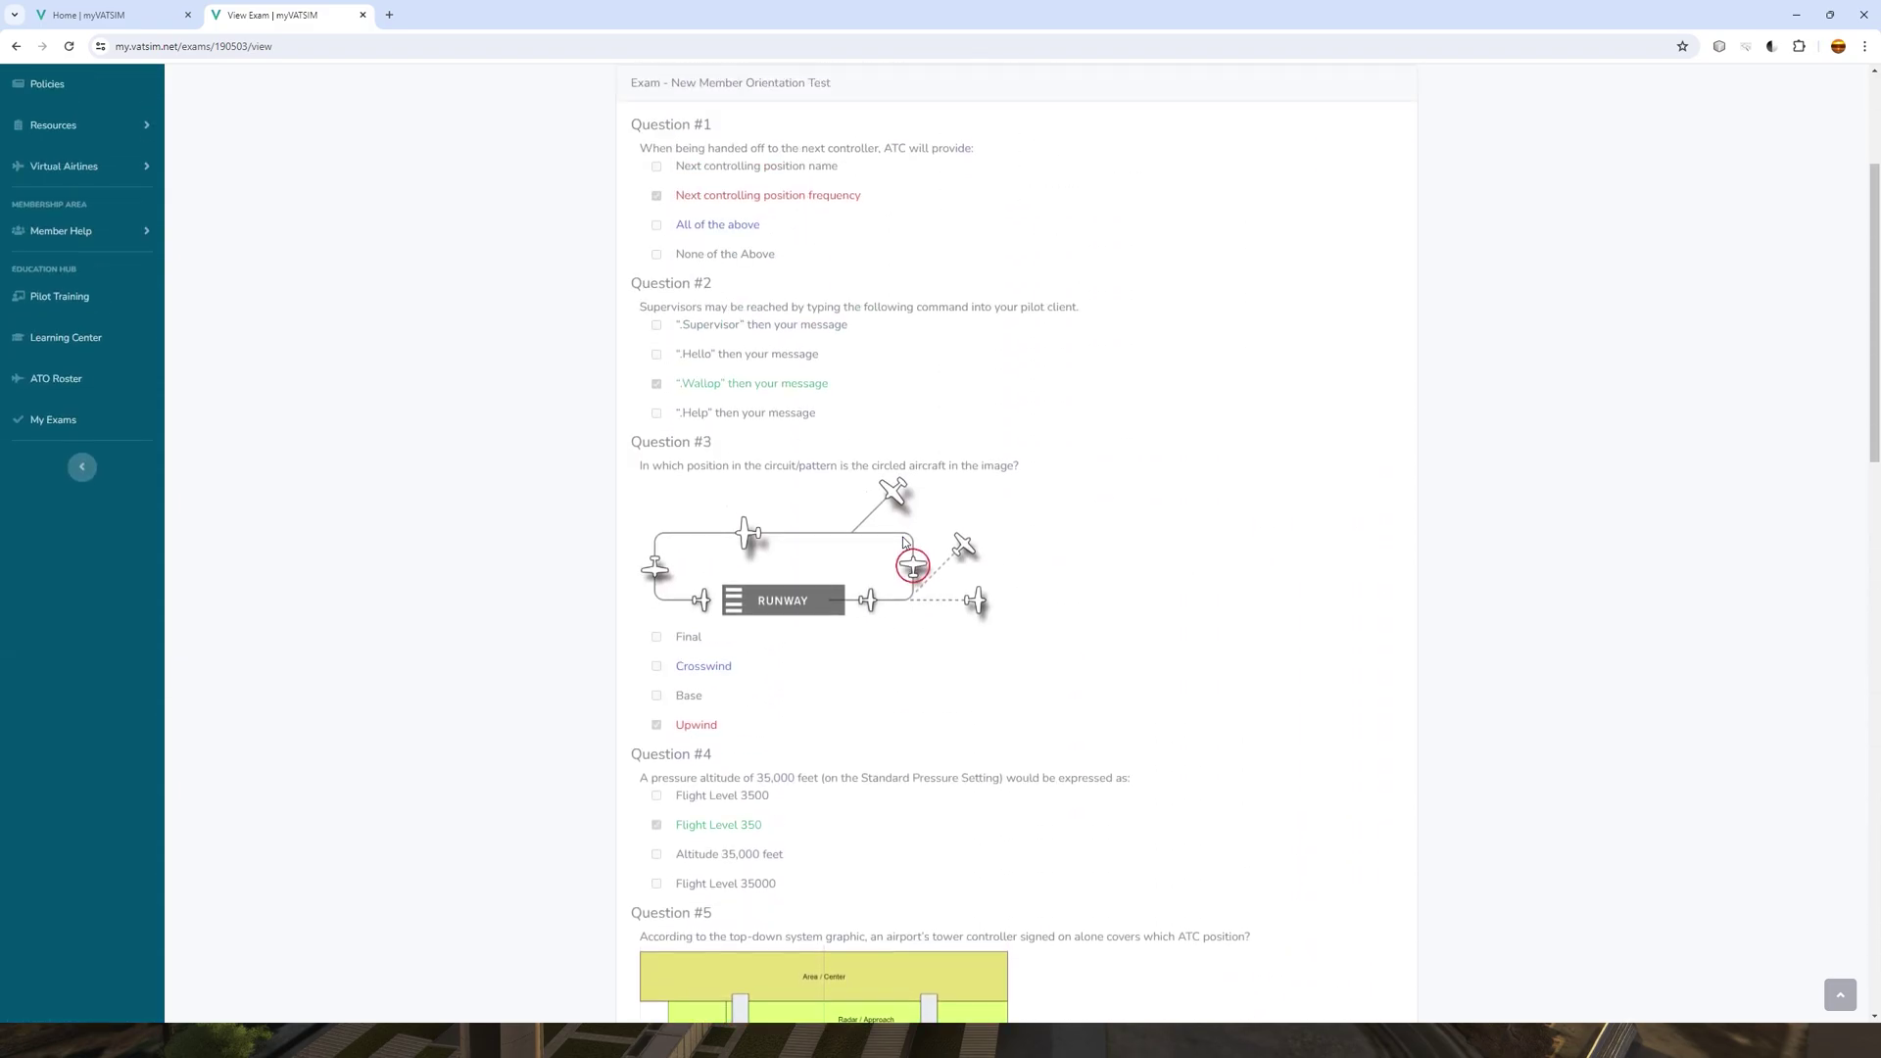
Switch to Microsoft Flight Simulator 2024, then return to the myVATSIM home page in Chrome
key("alt+Tab")
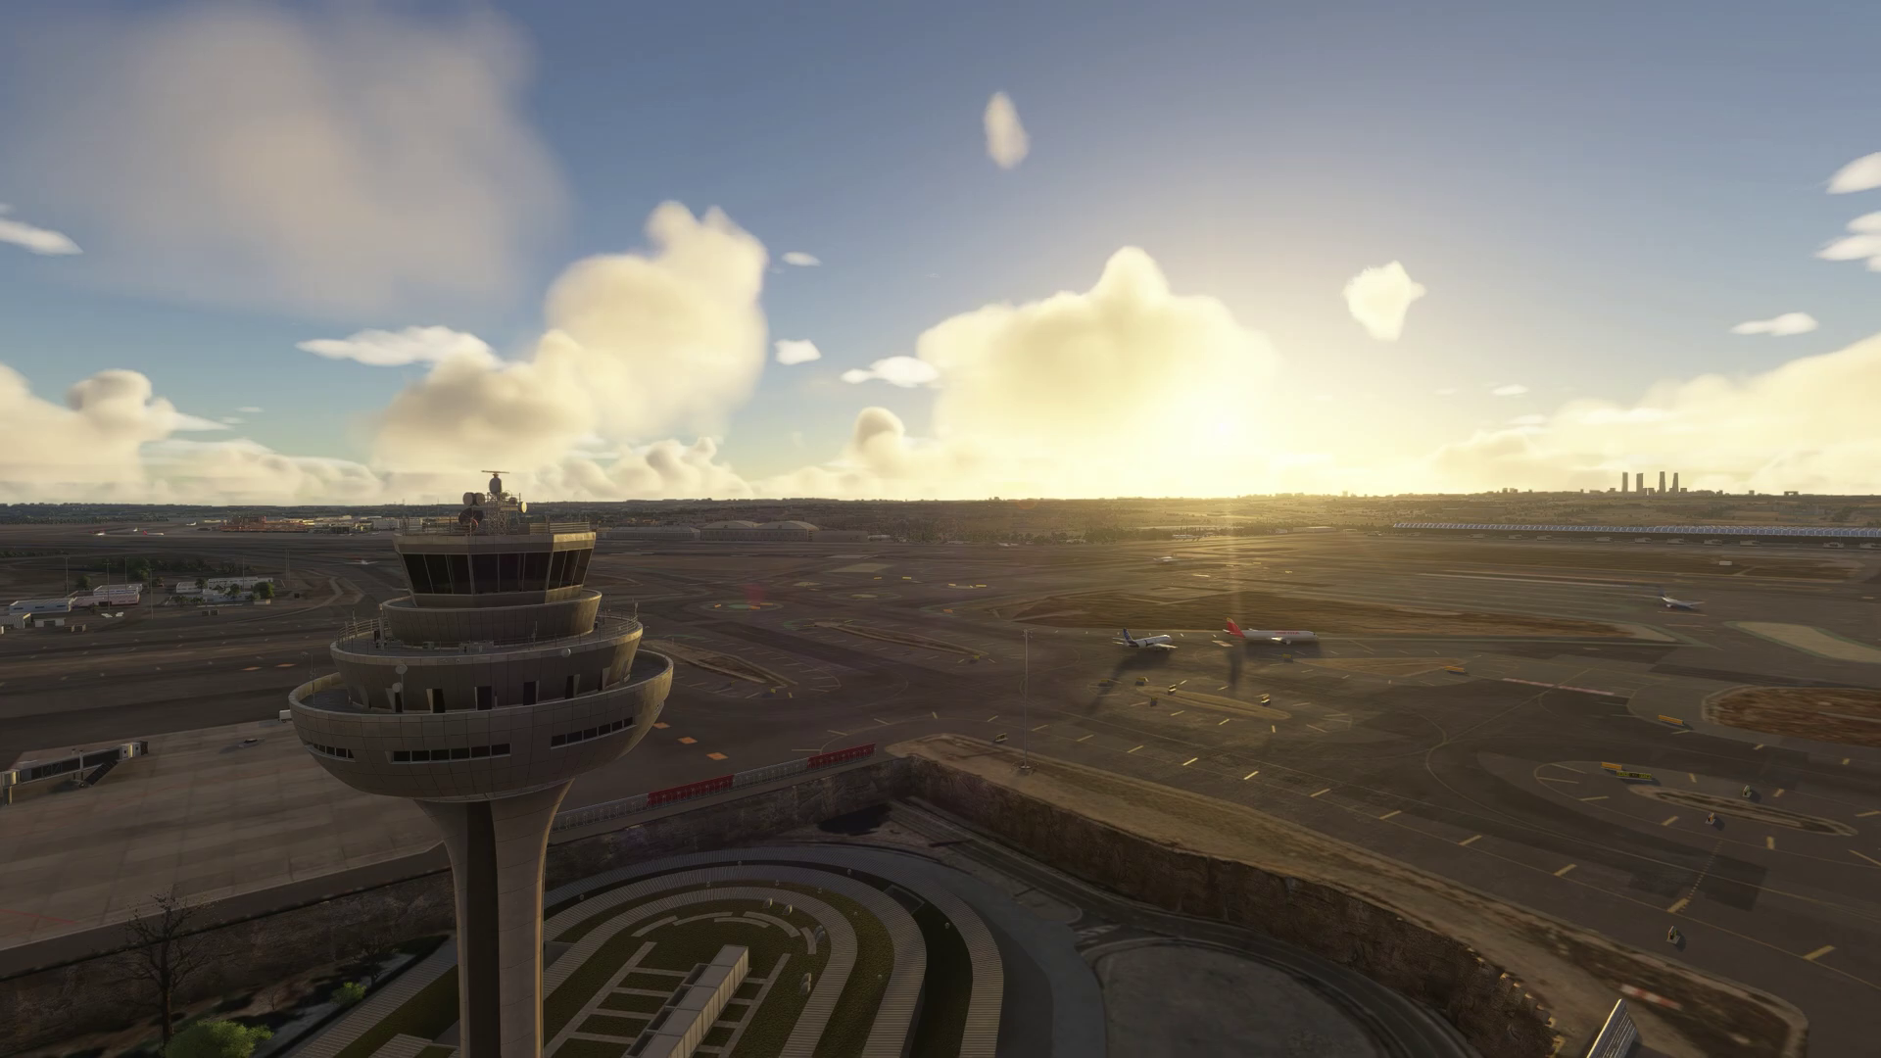
key("alt+Tab")
key("alt+Tab")
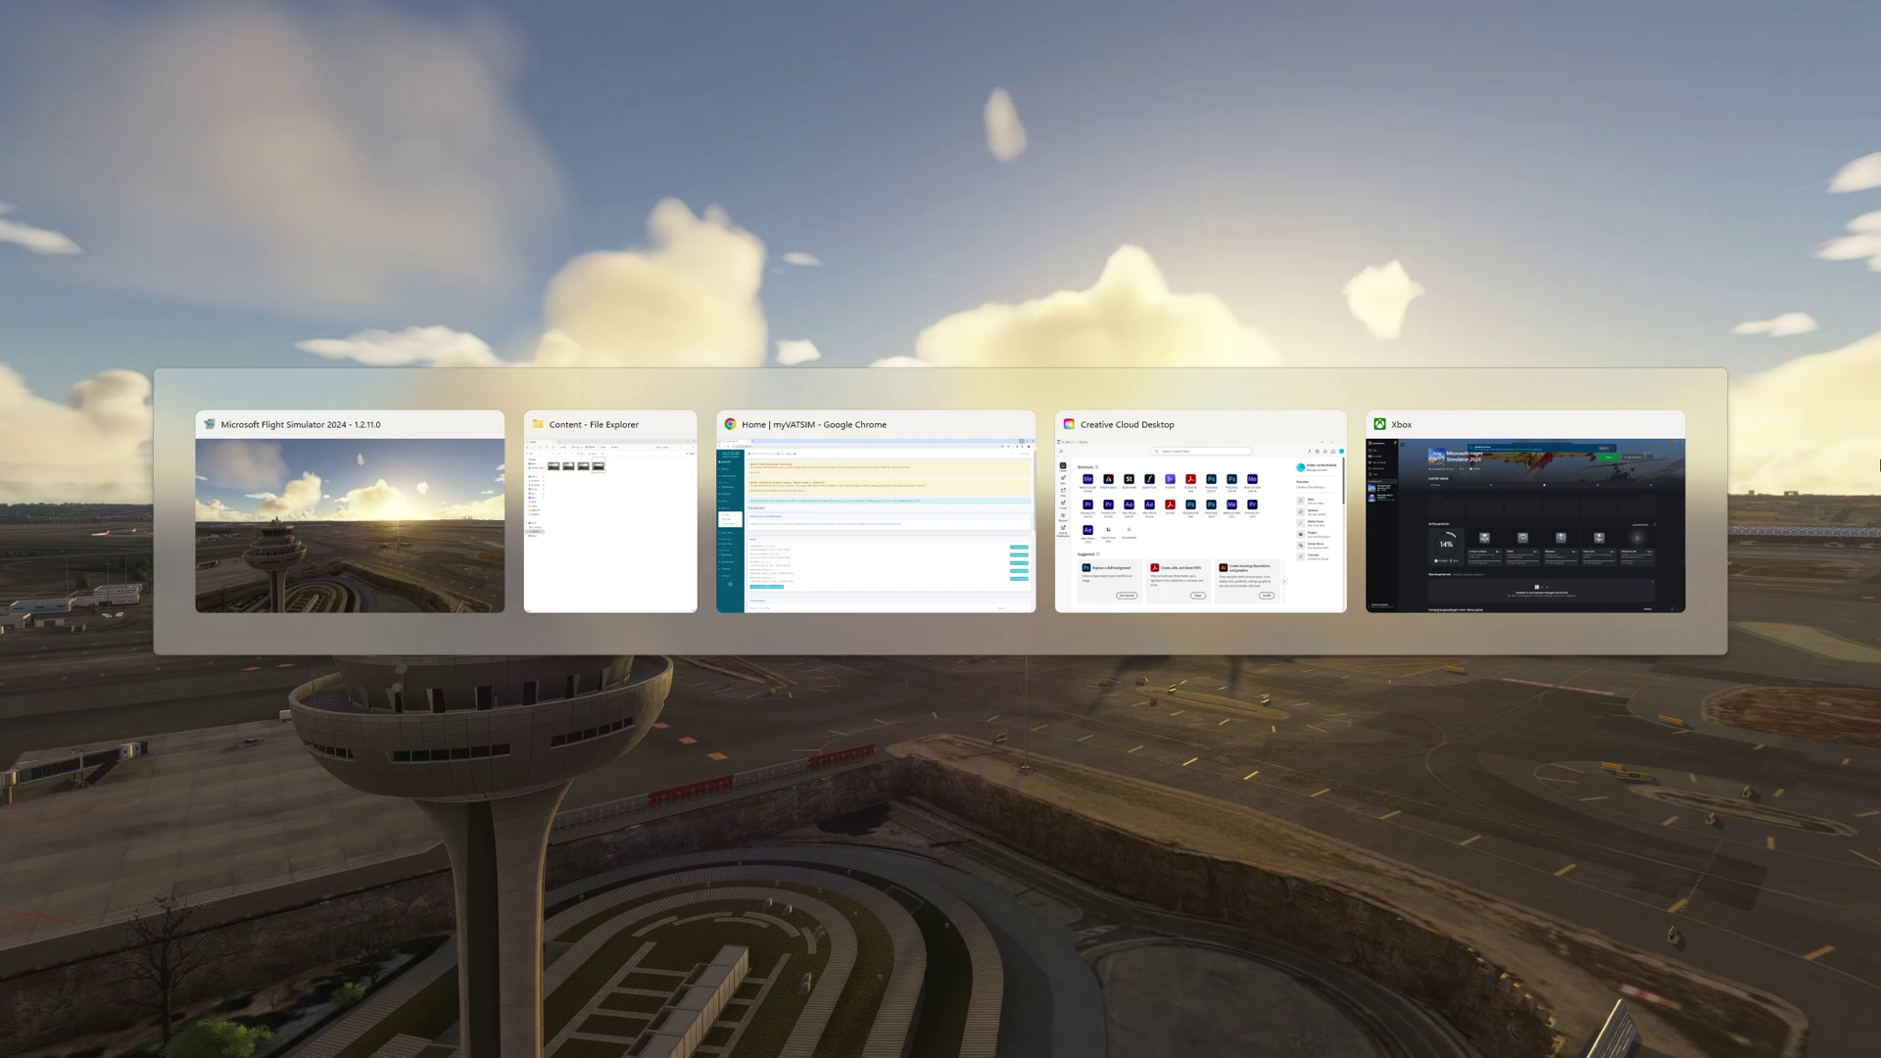
left_click(933, 503)
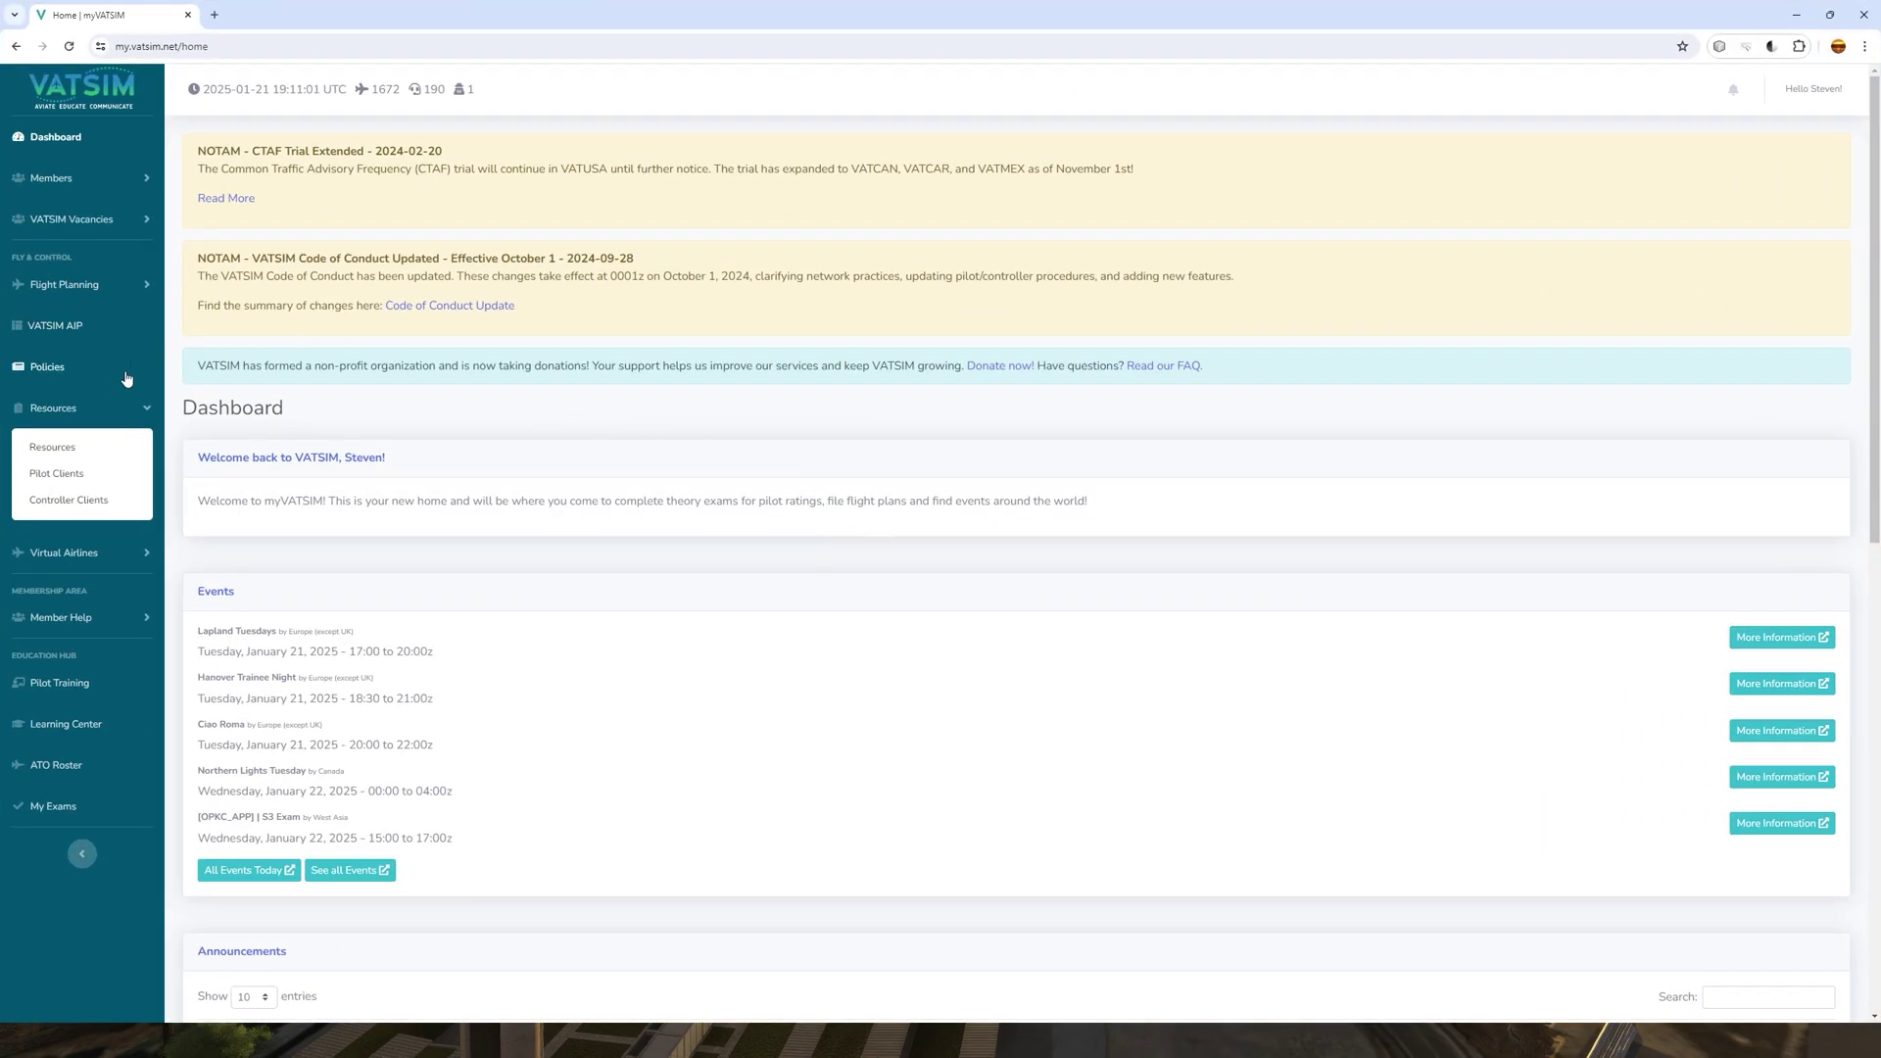
Open the Pilot Clients resource, go to the website of vPilot for MSFS and open its download page
left_click(66, 410)
left_click(66, 410)
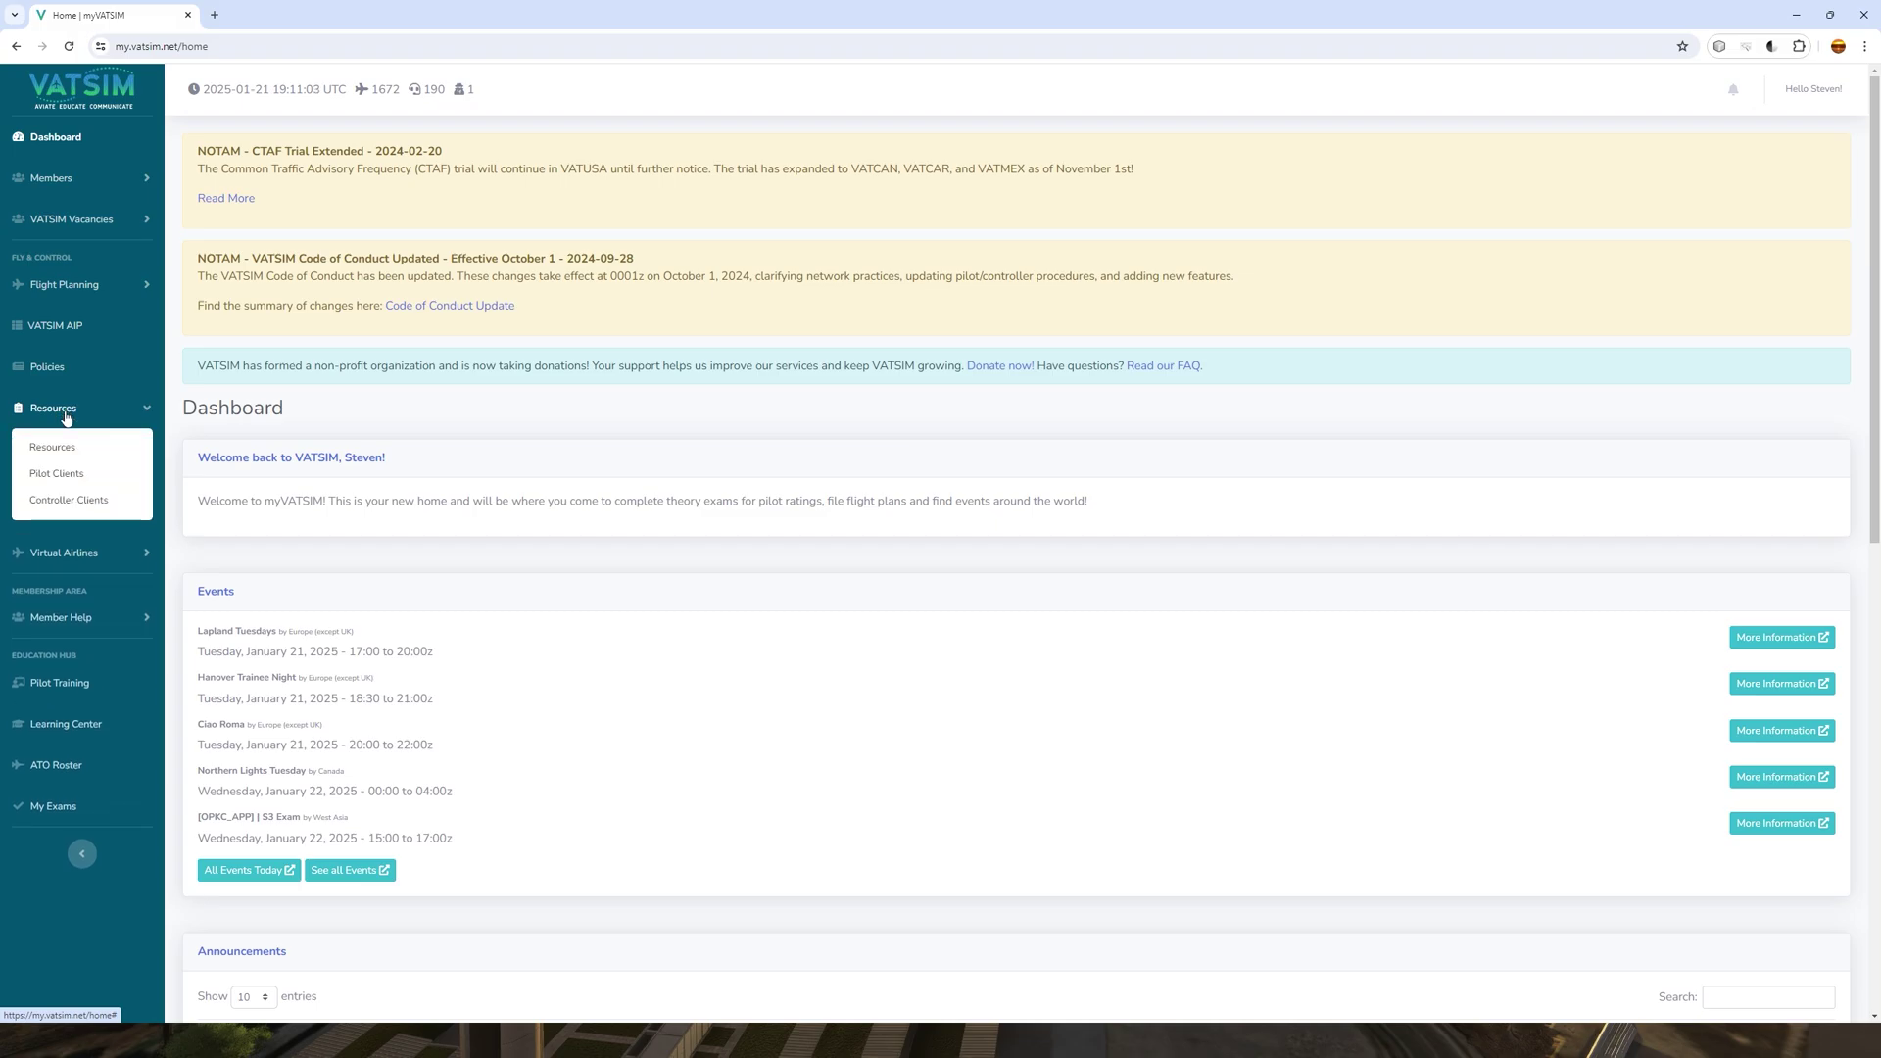
left_click(68, 474)
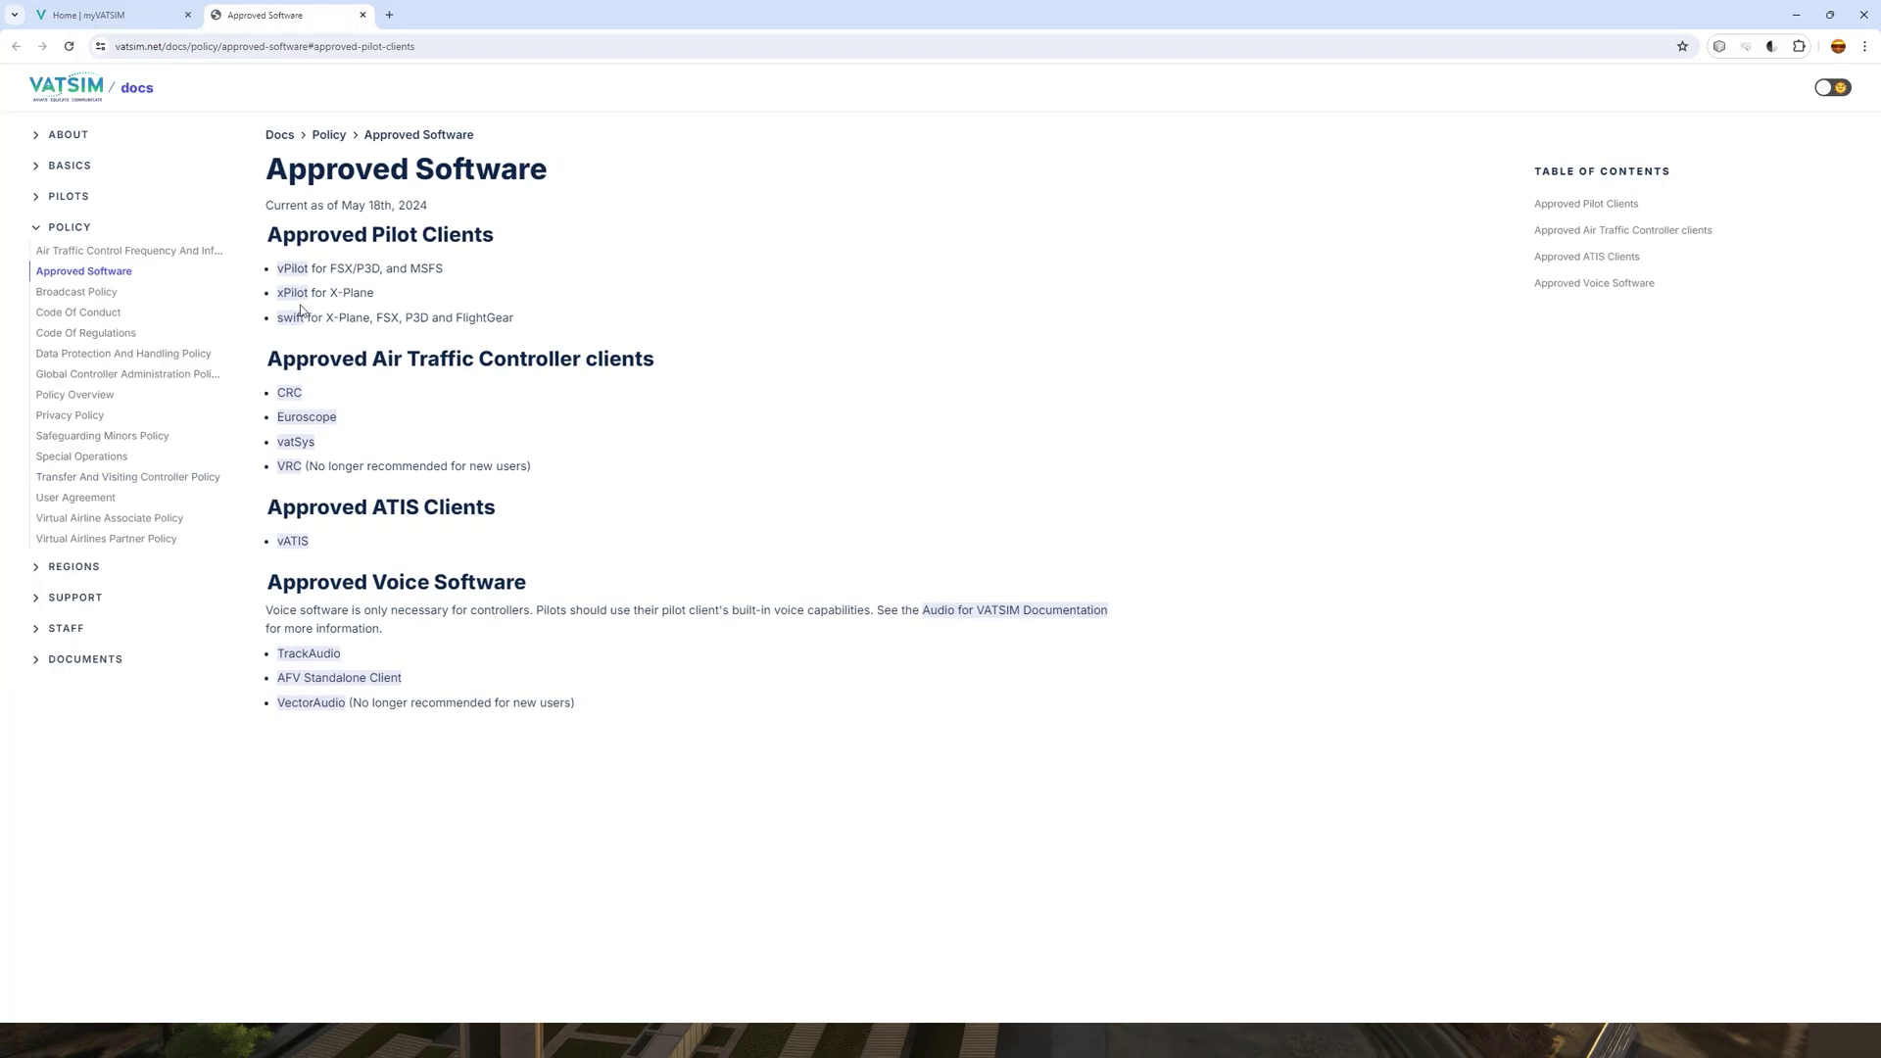
left_click(293, 271)
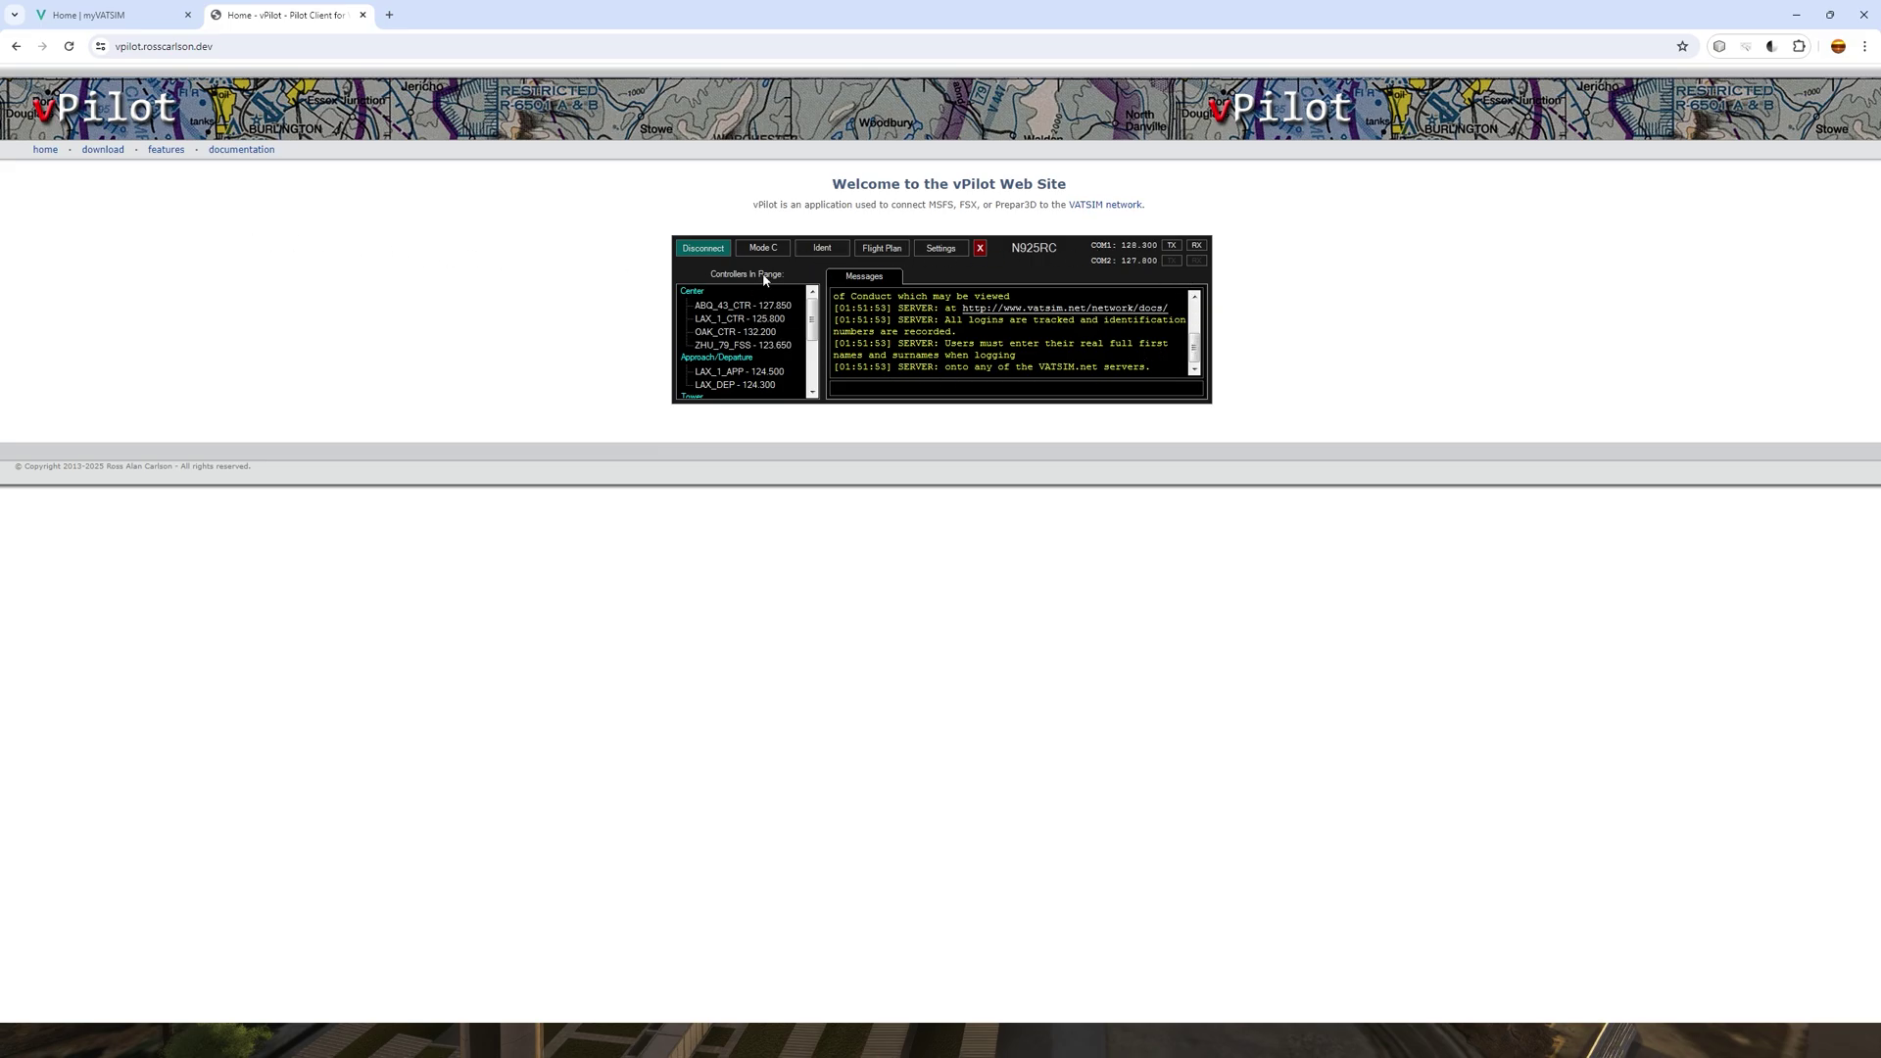
left_click(105, 152)
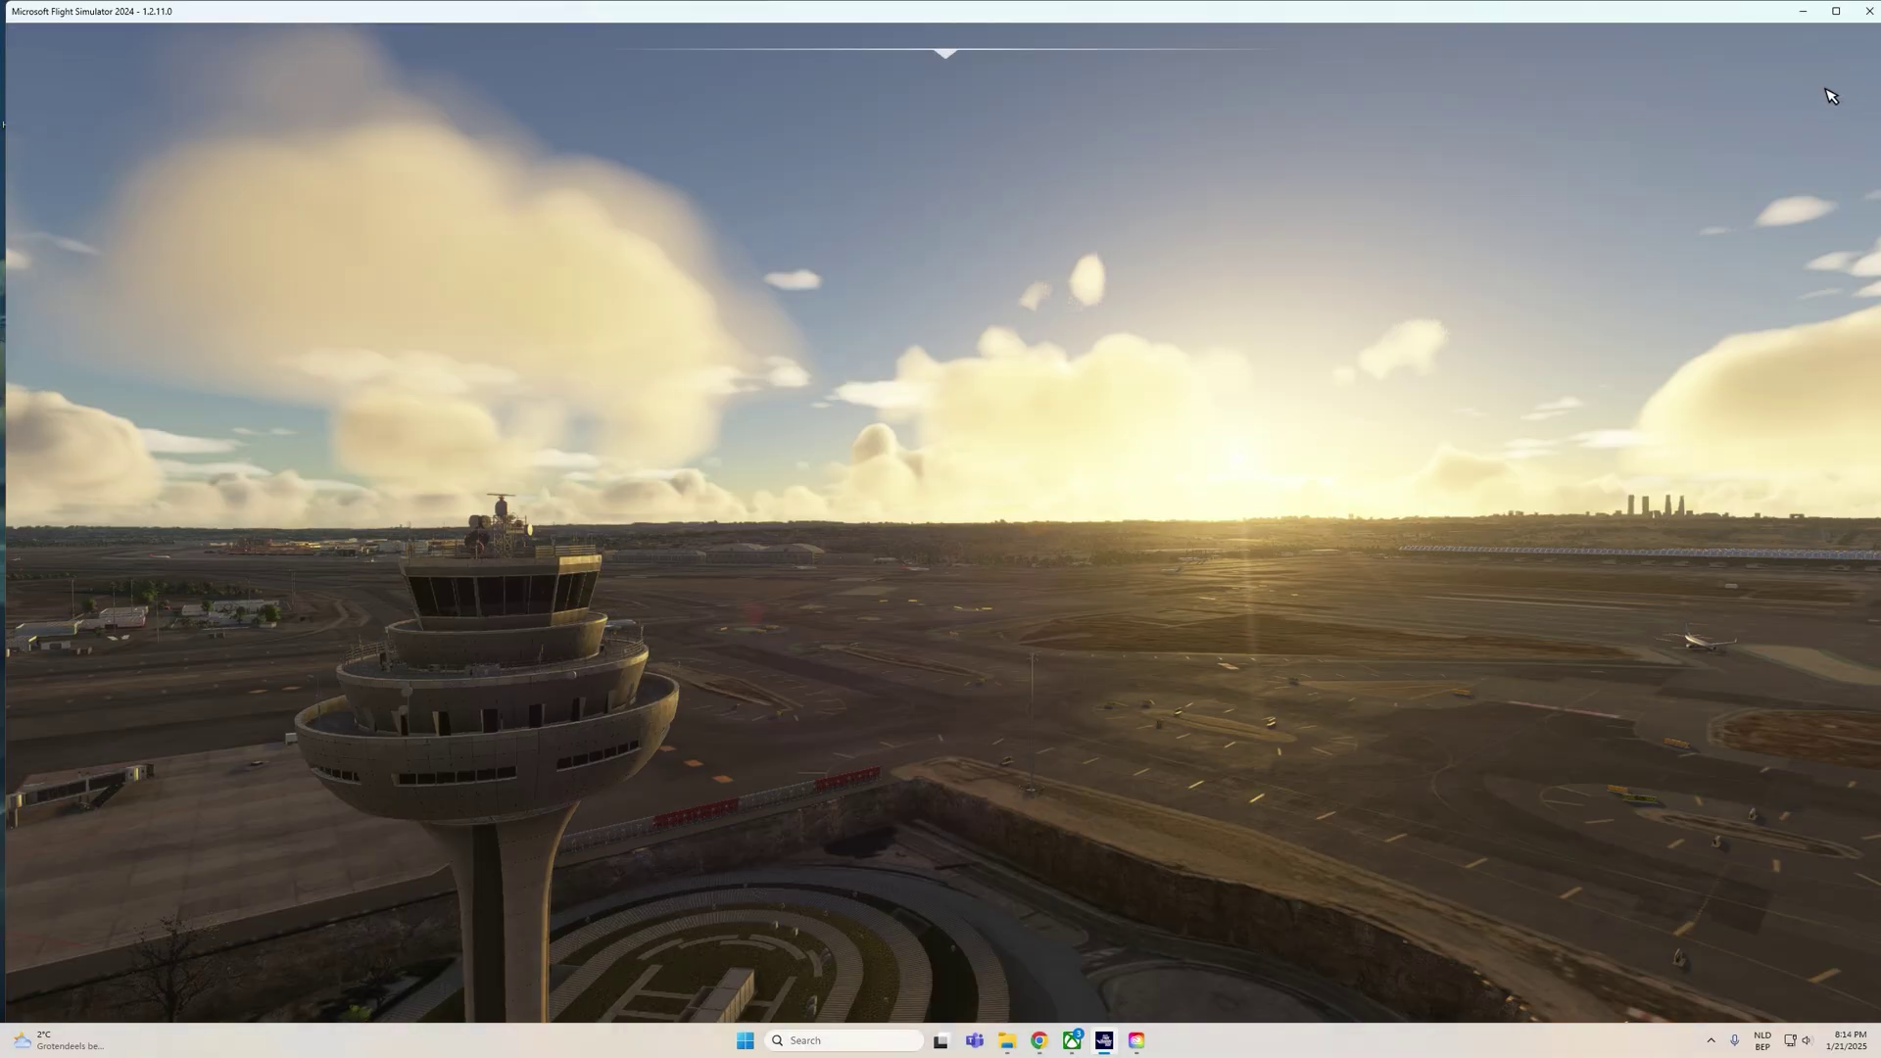
Minimize the simulator, start vPilot from the desktop, and review its network login and push-to-talk settings without changing them
left_click(1803, 10)
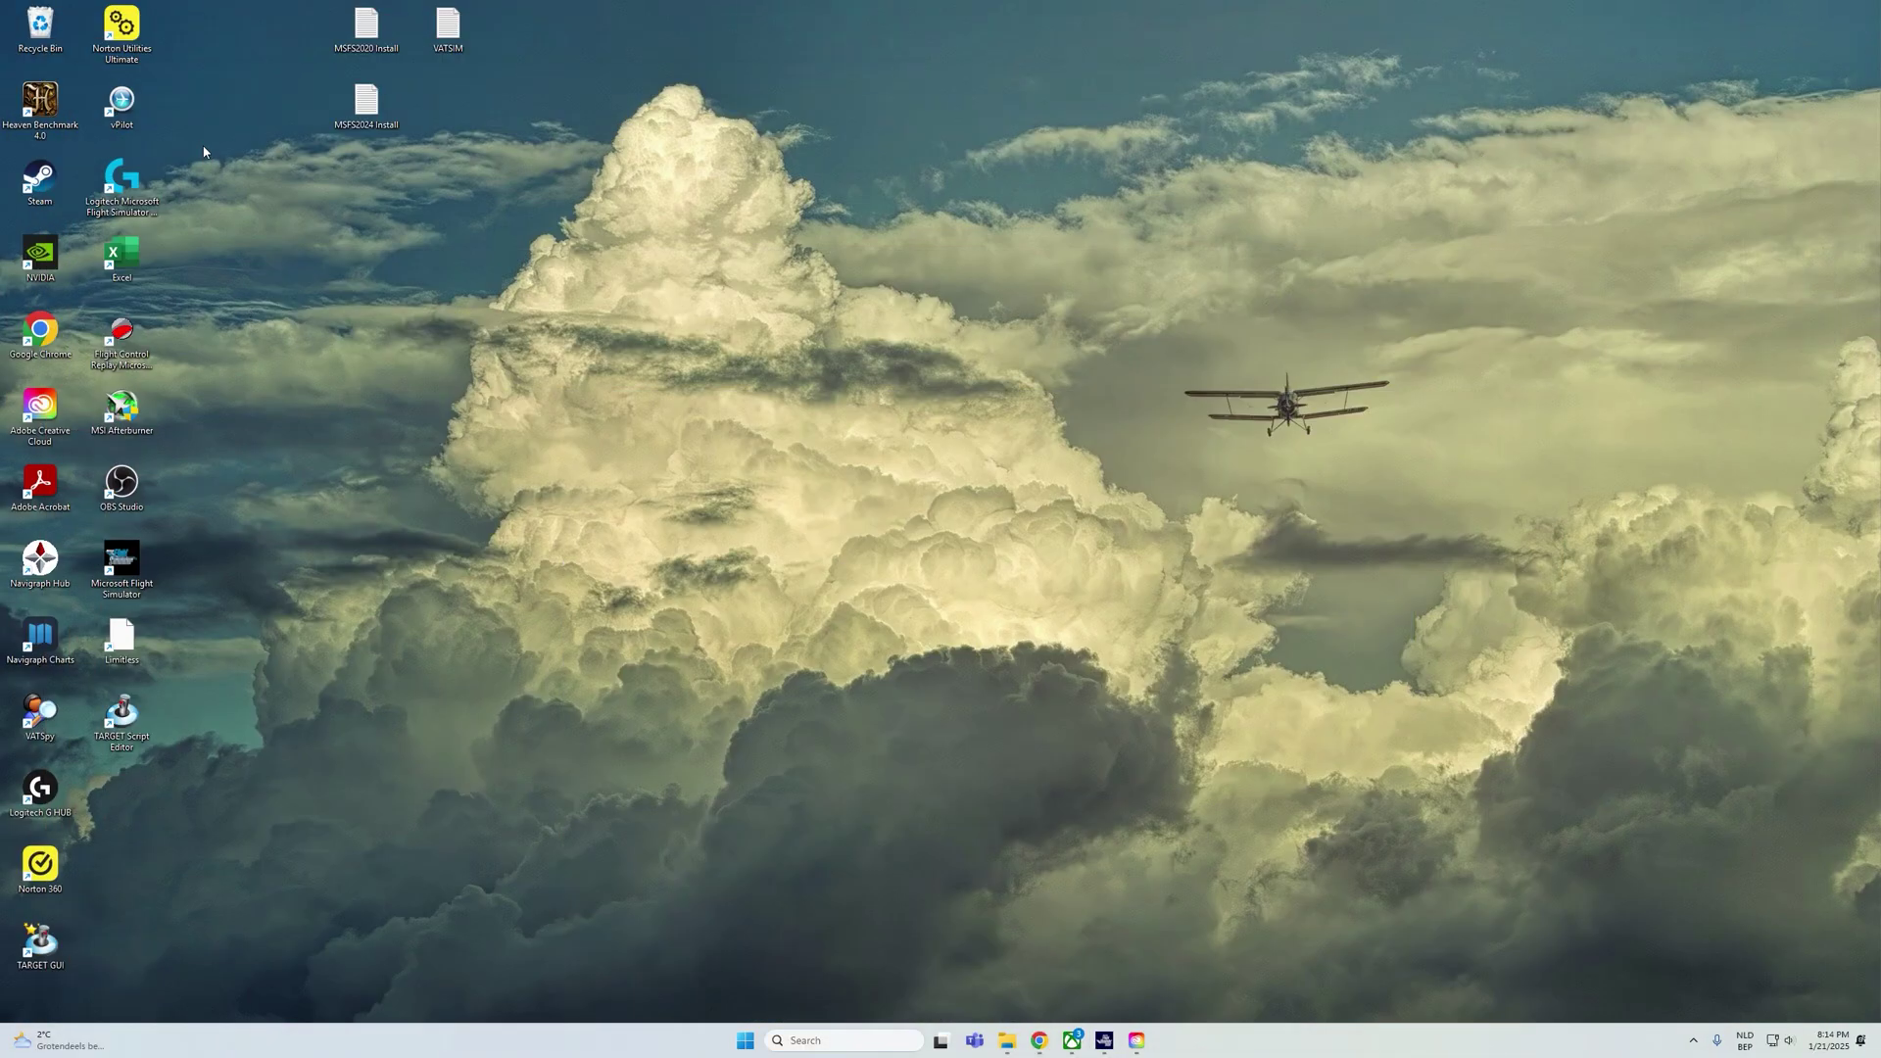
double_click(122, 101)
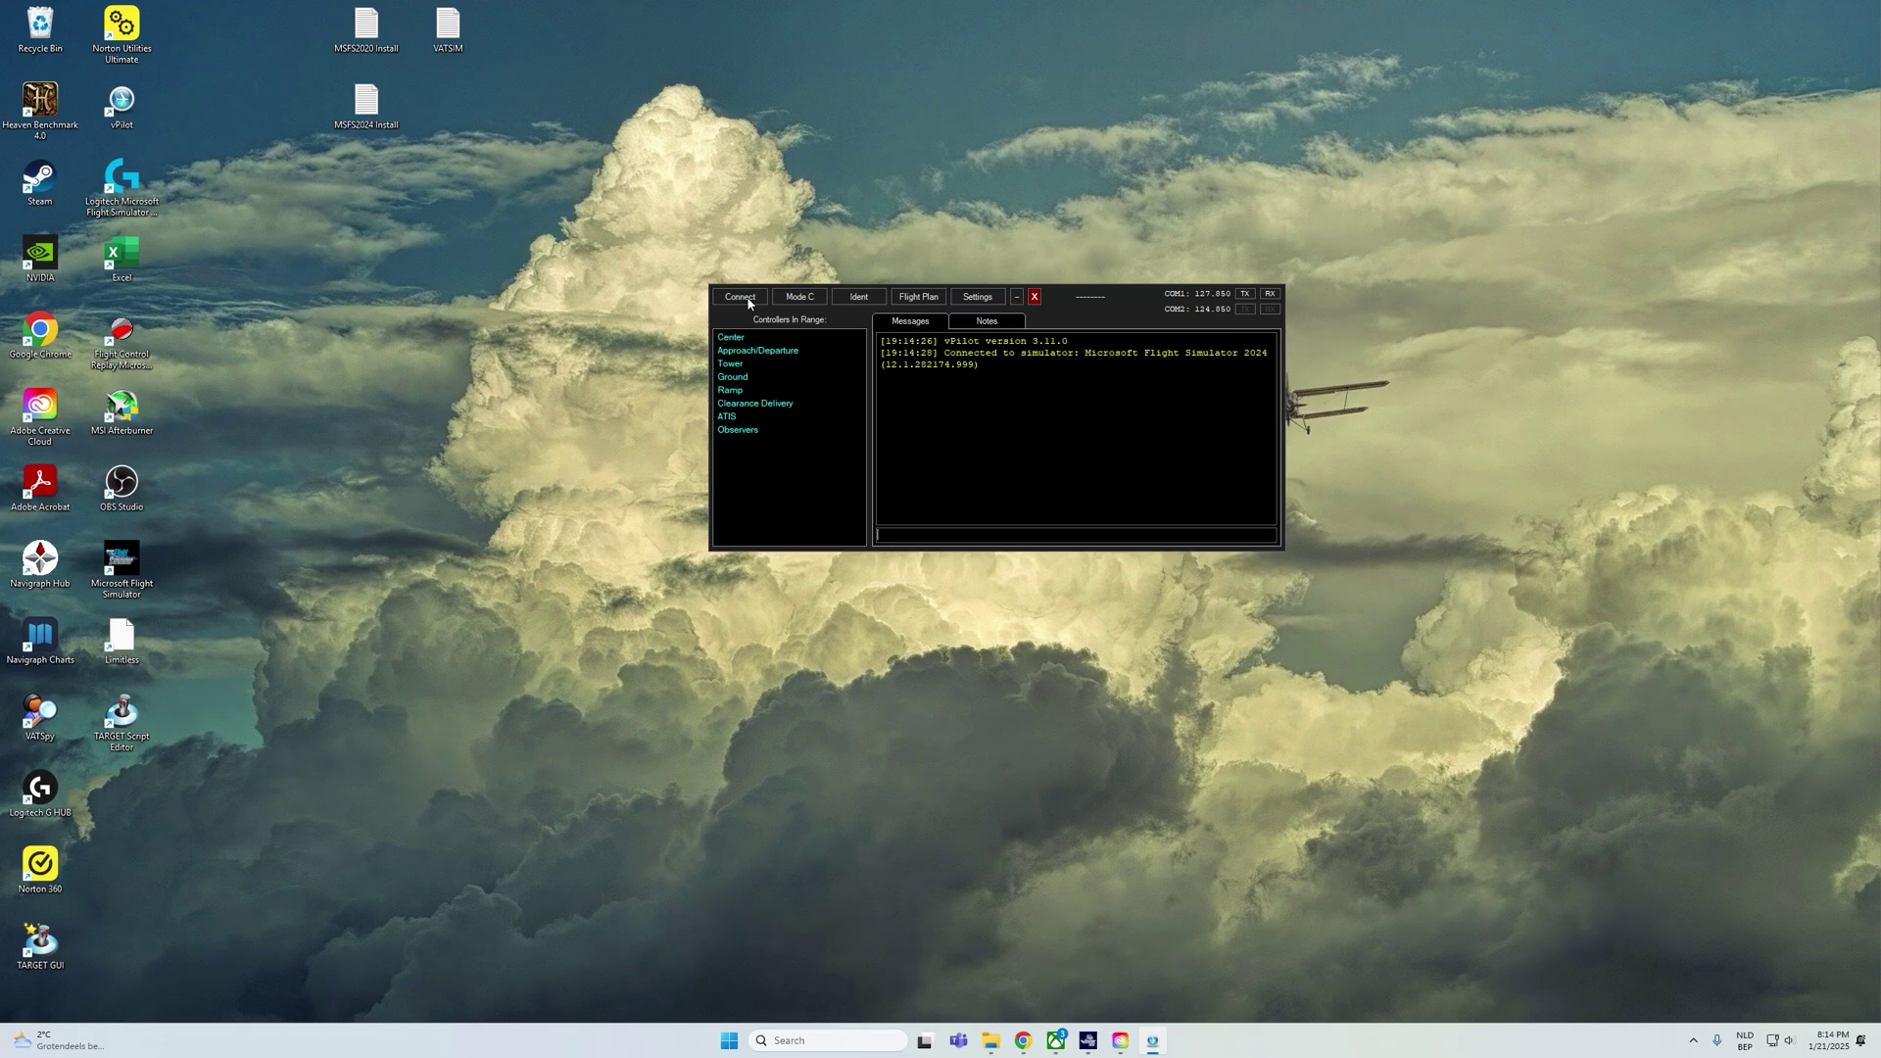
left_click(973, 302)
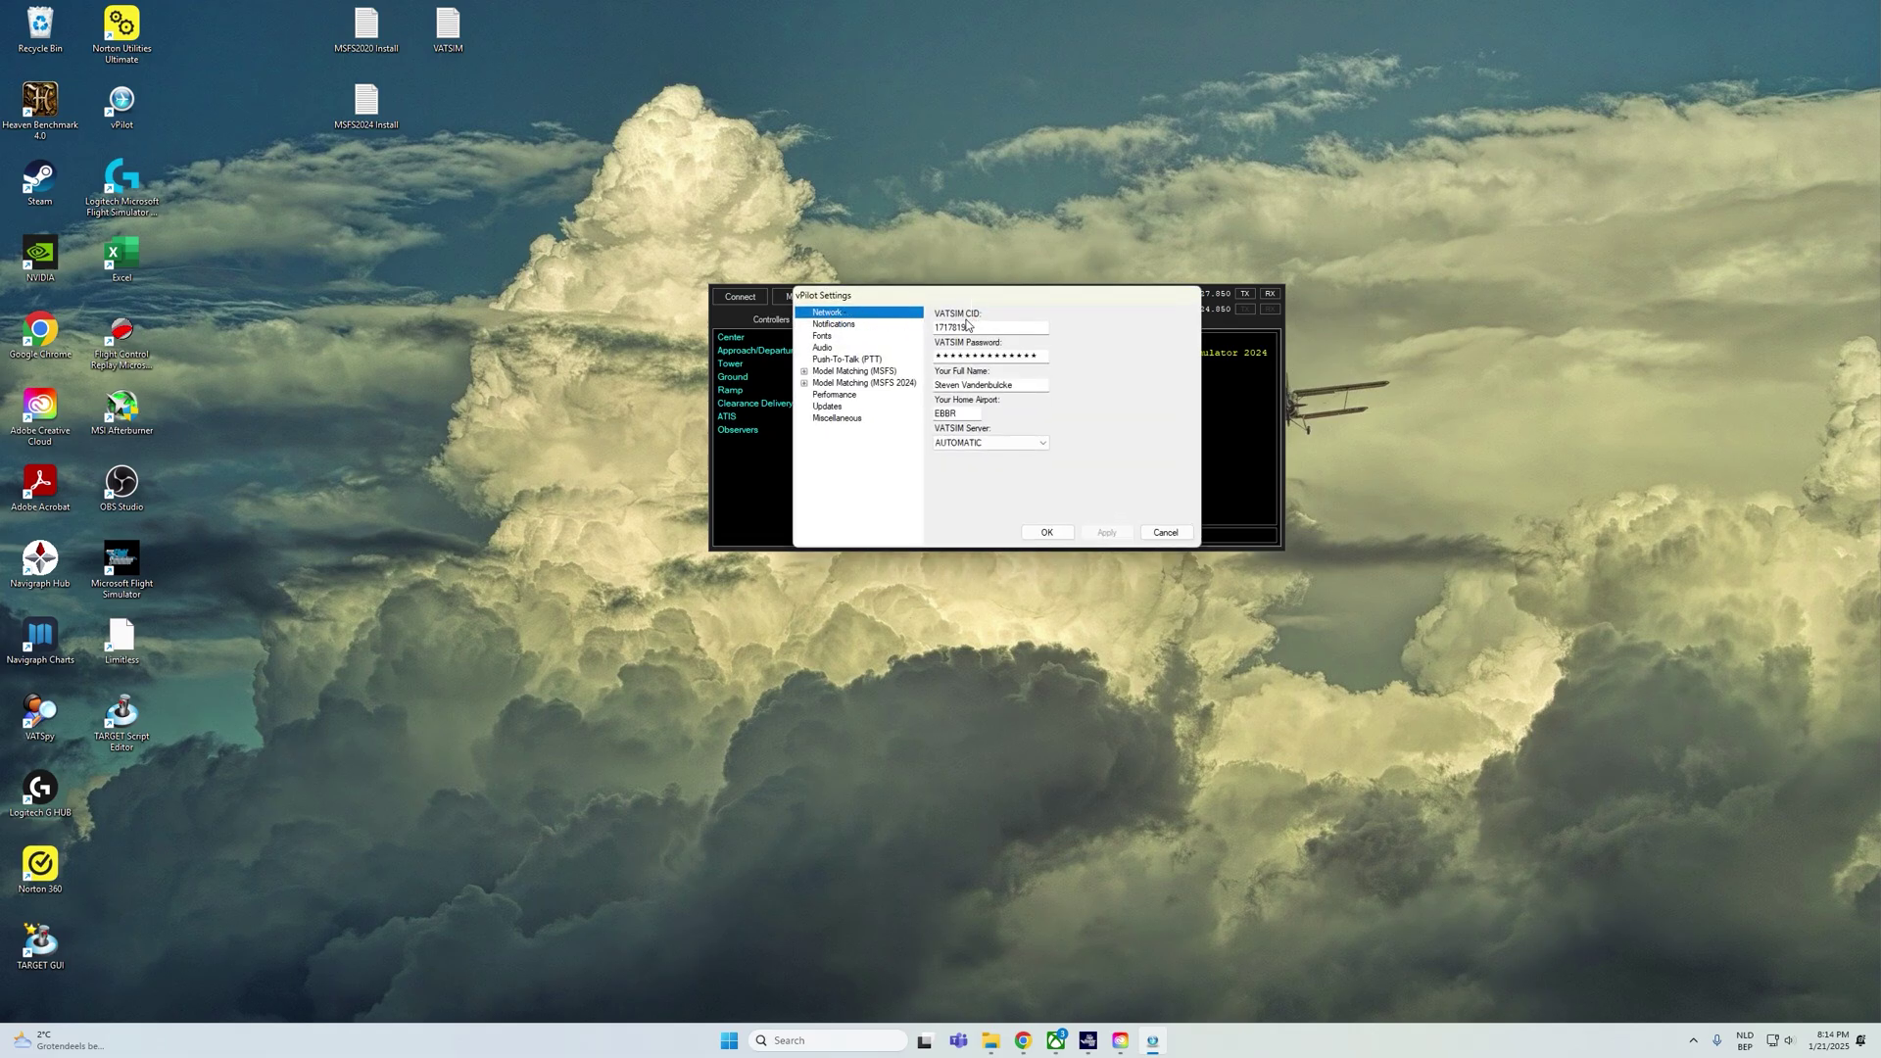
left_click_drag(968, 327, 932, 325)
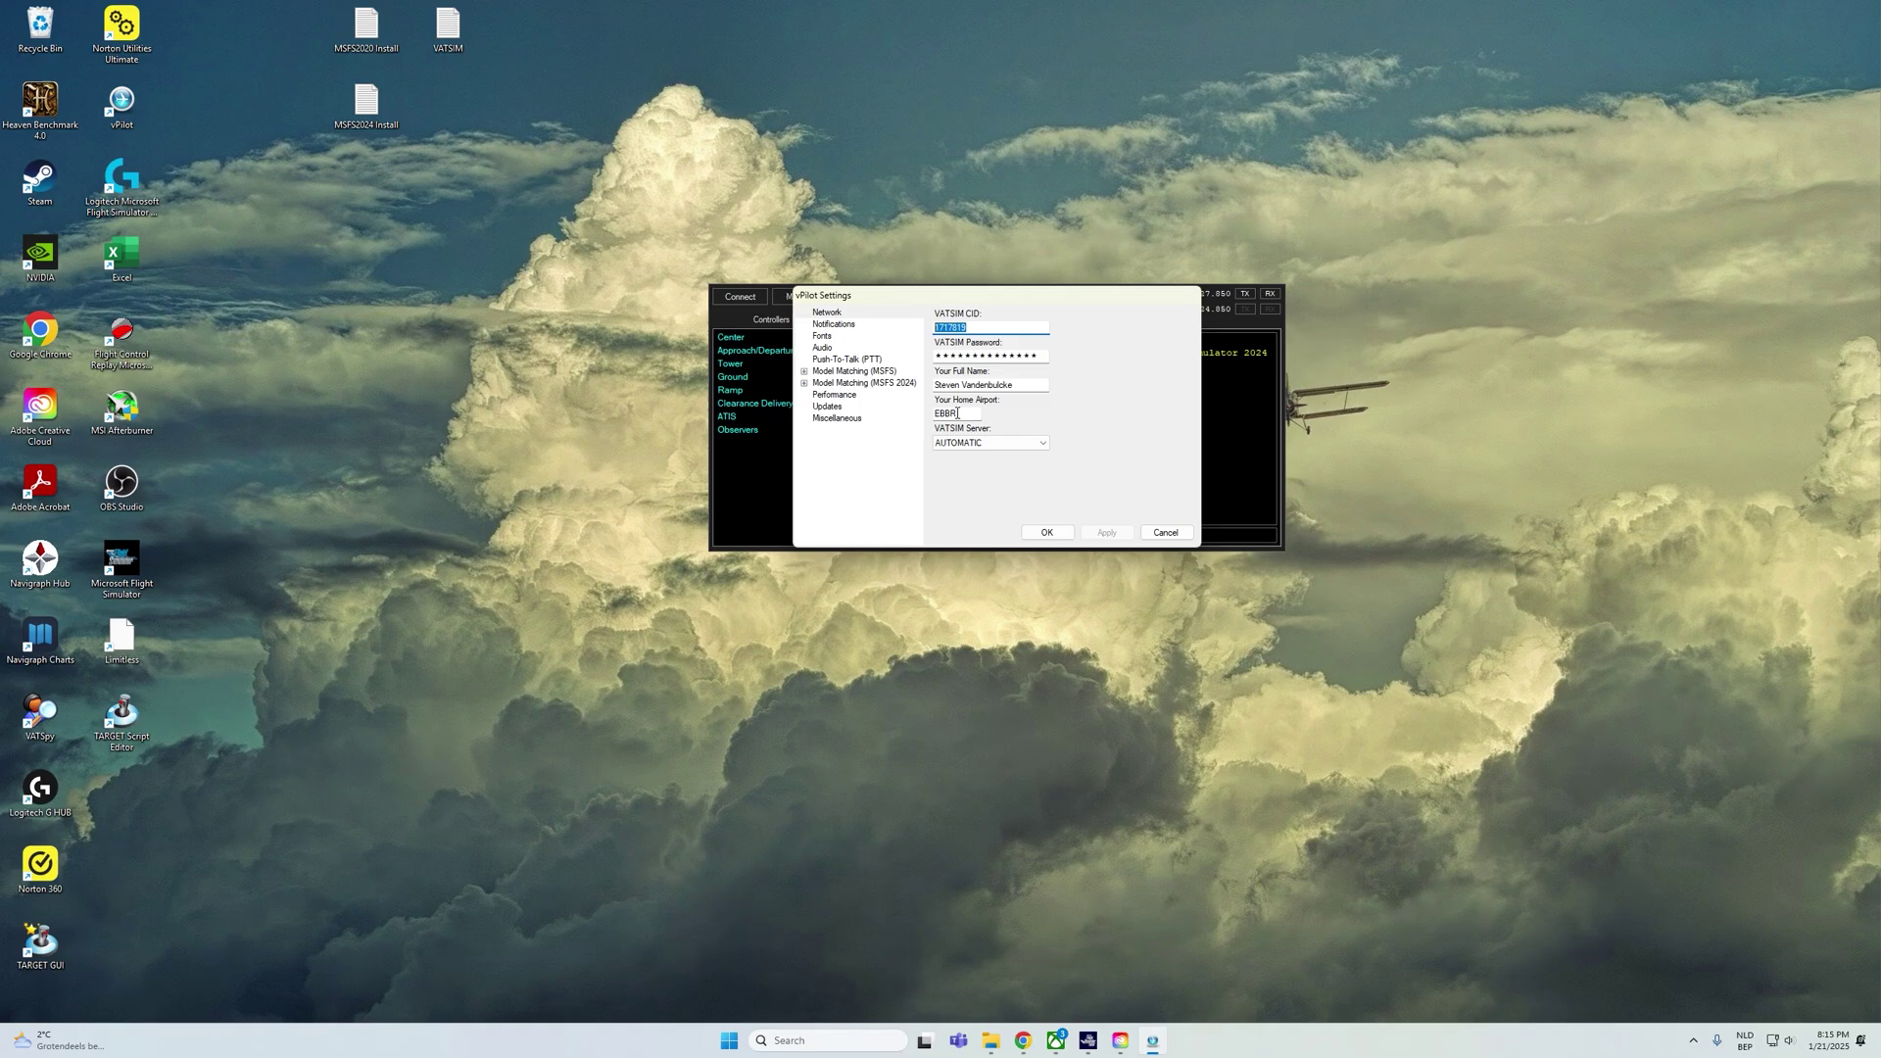
left_click(838, 363)
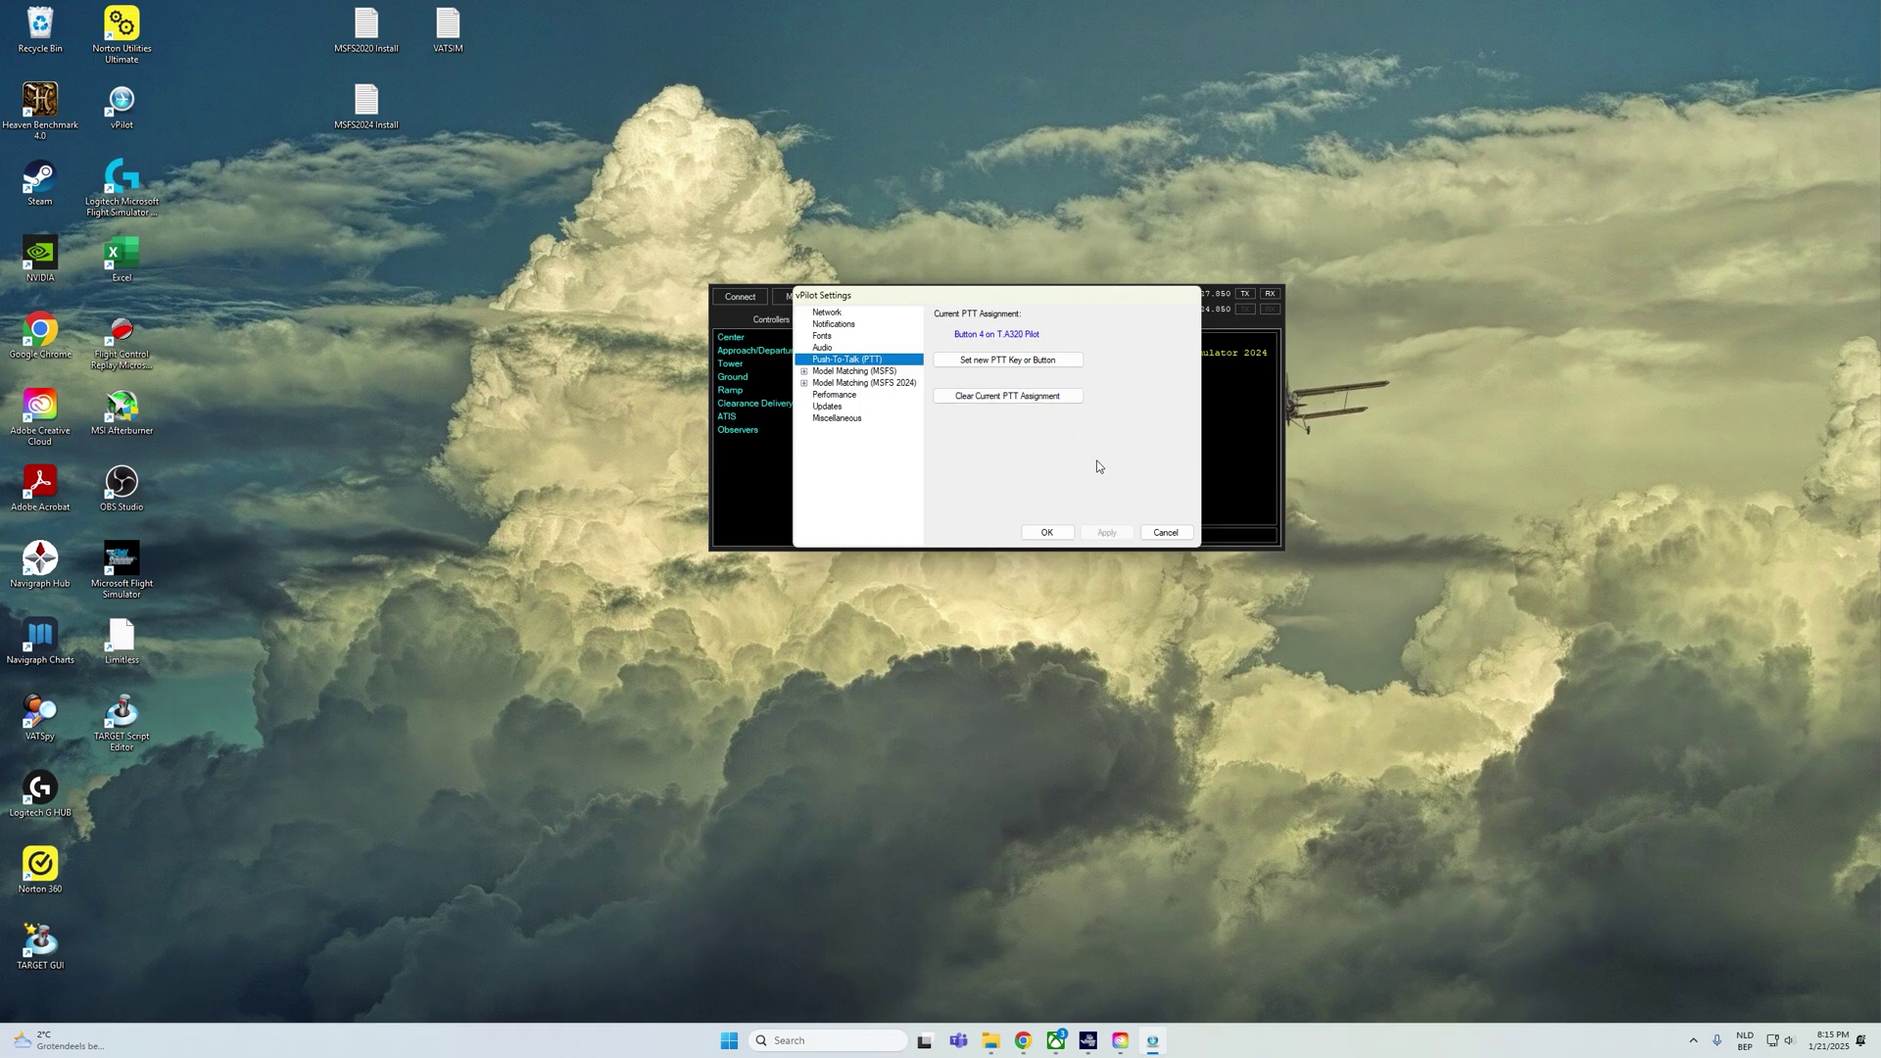
left_click(1166, 532)
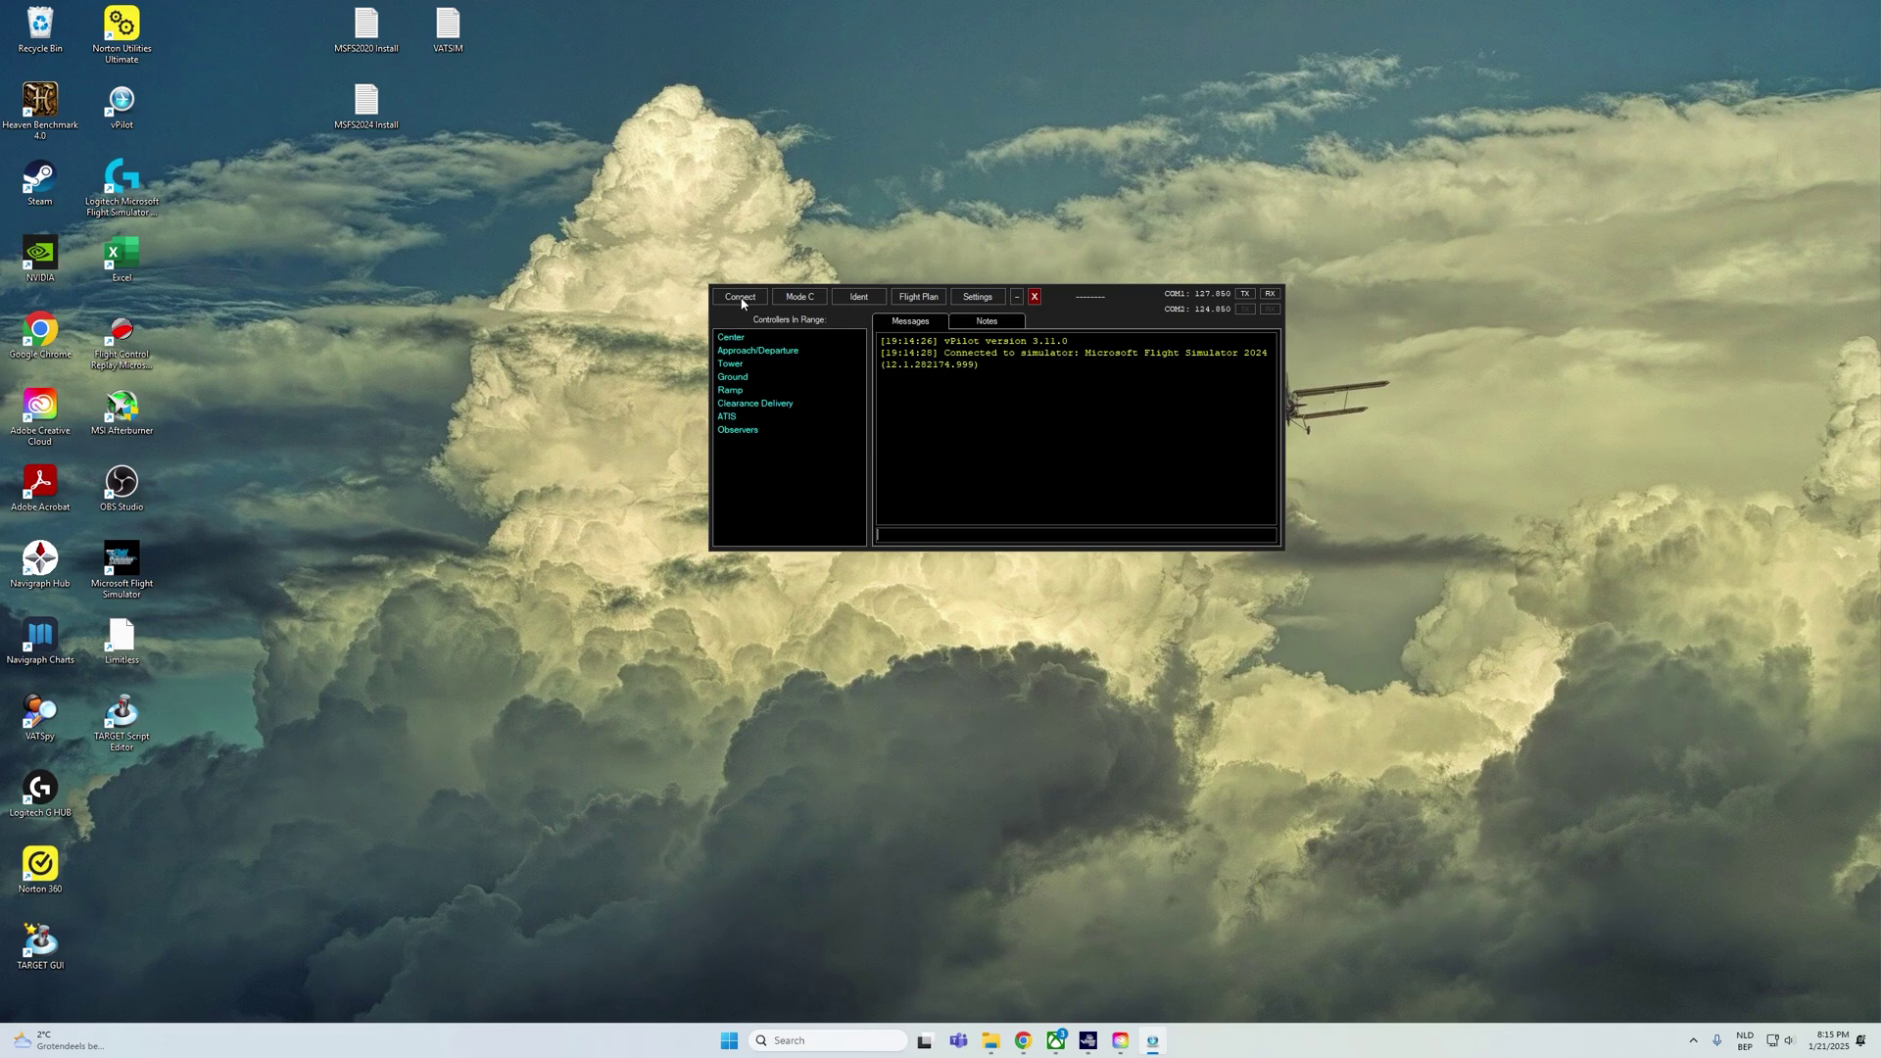
Show Microsoft Flight Simulator 2024 in full screen, then switch to the Approved Software page in Chrome
key("alt+Tab")
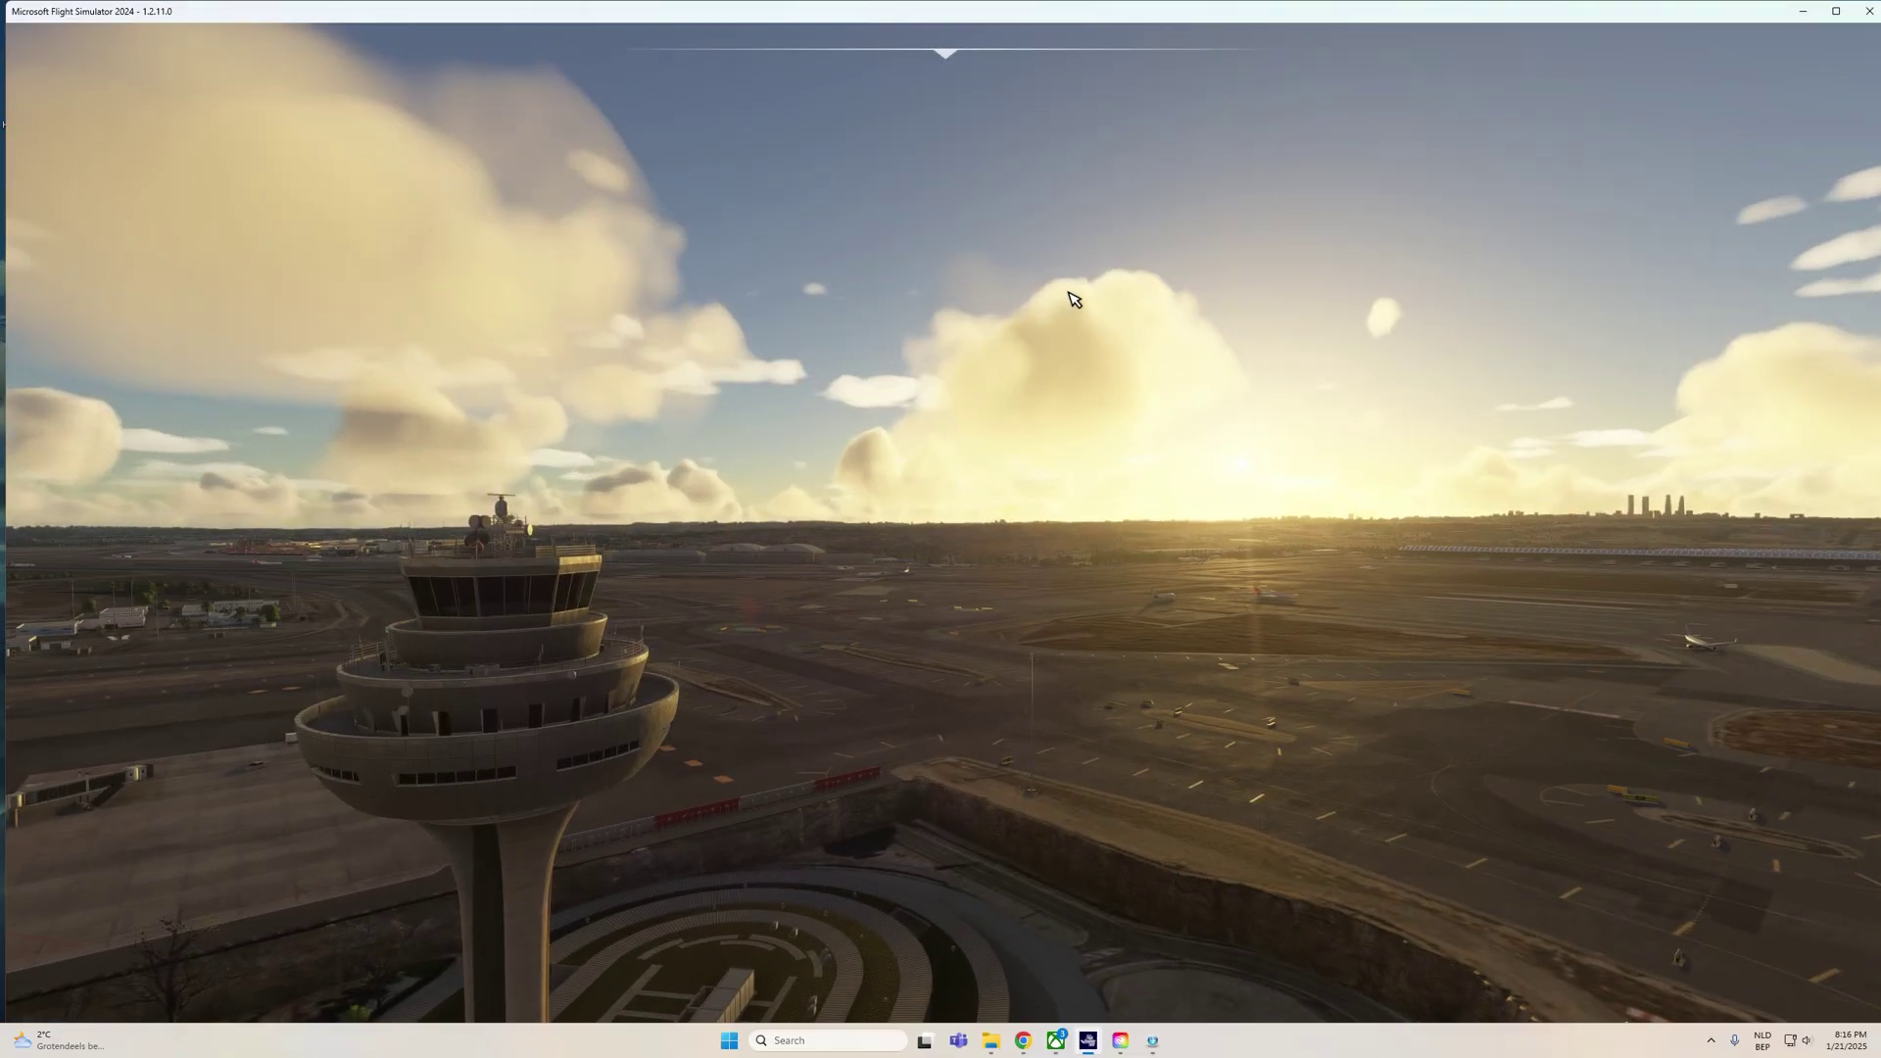
key("alt+Return")
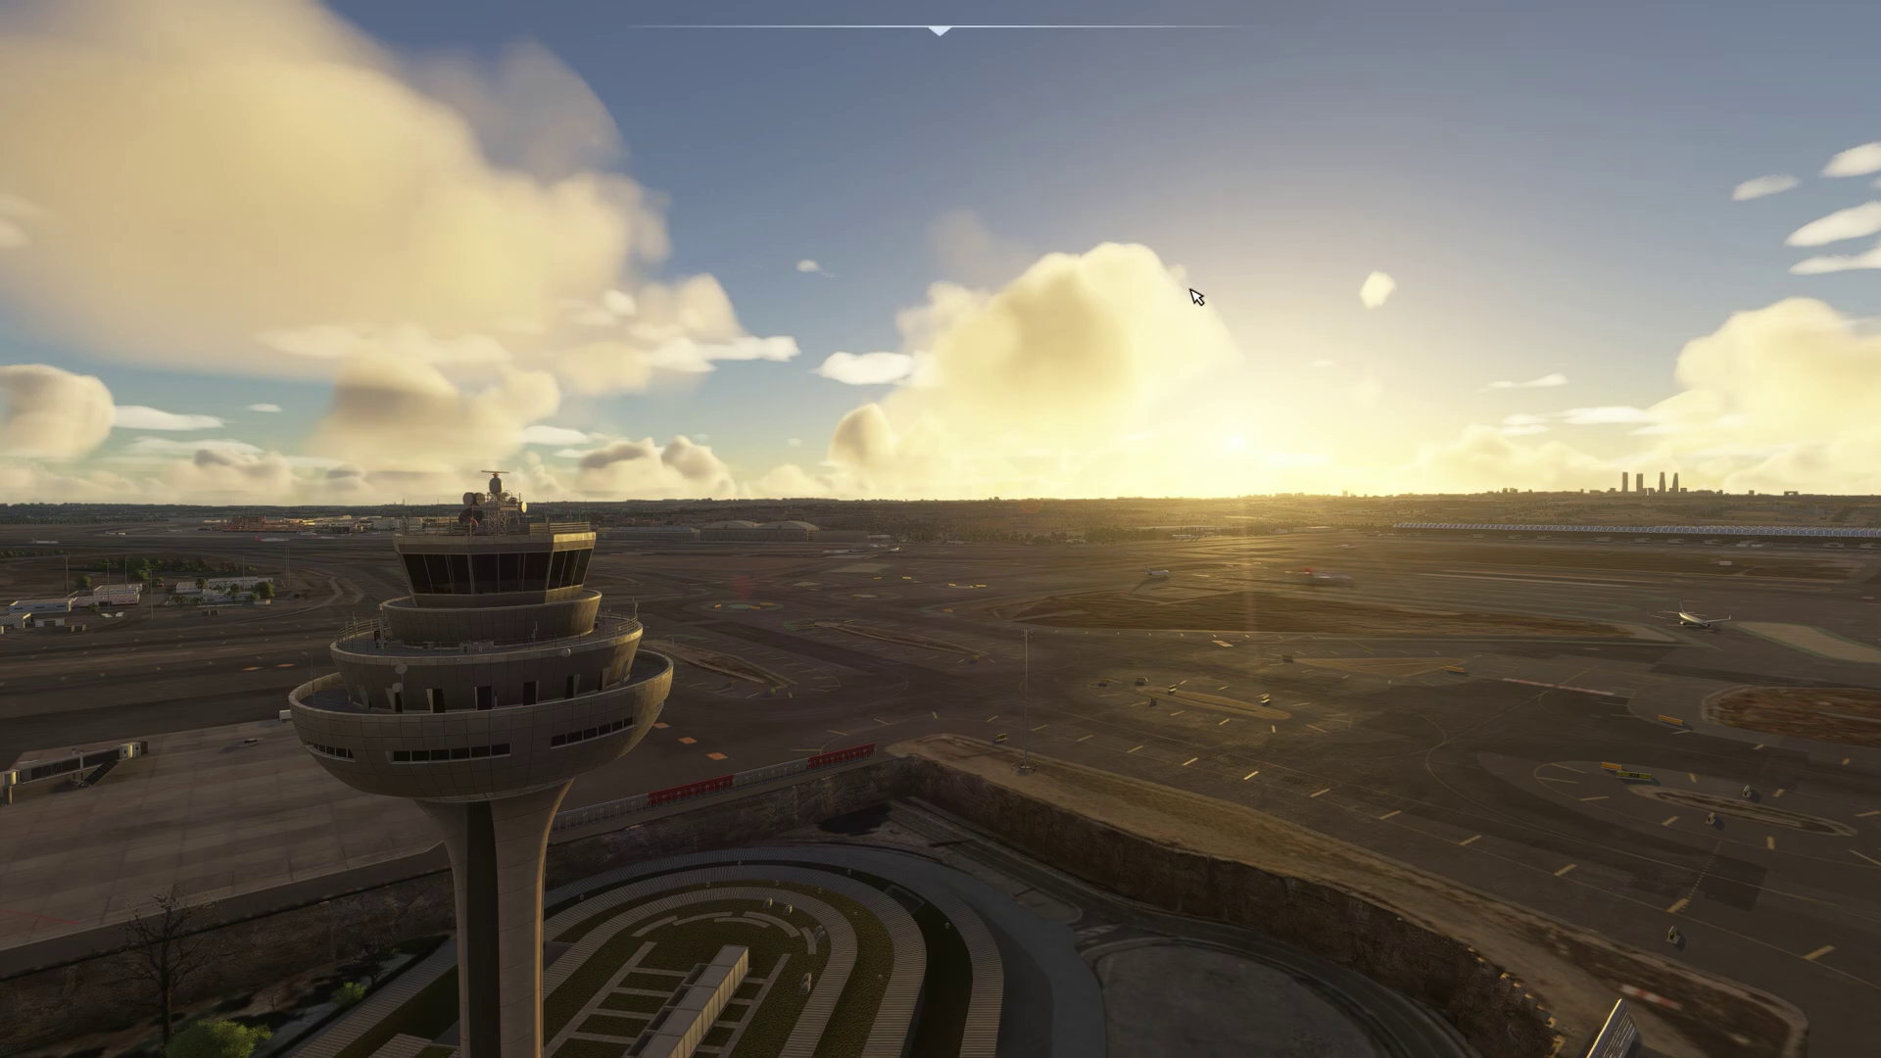
key("alt+Tab")
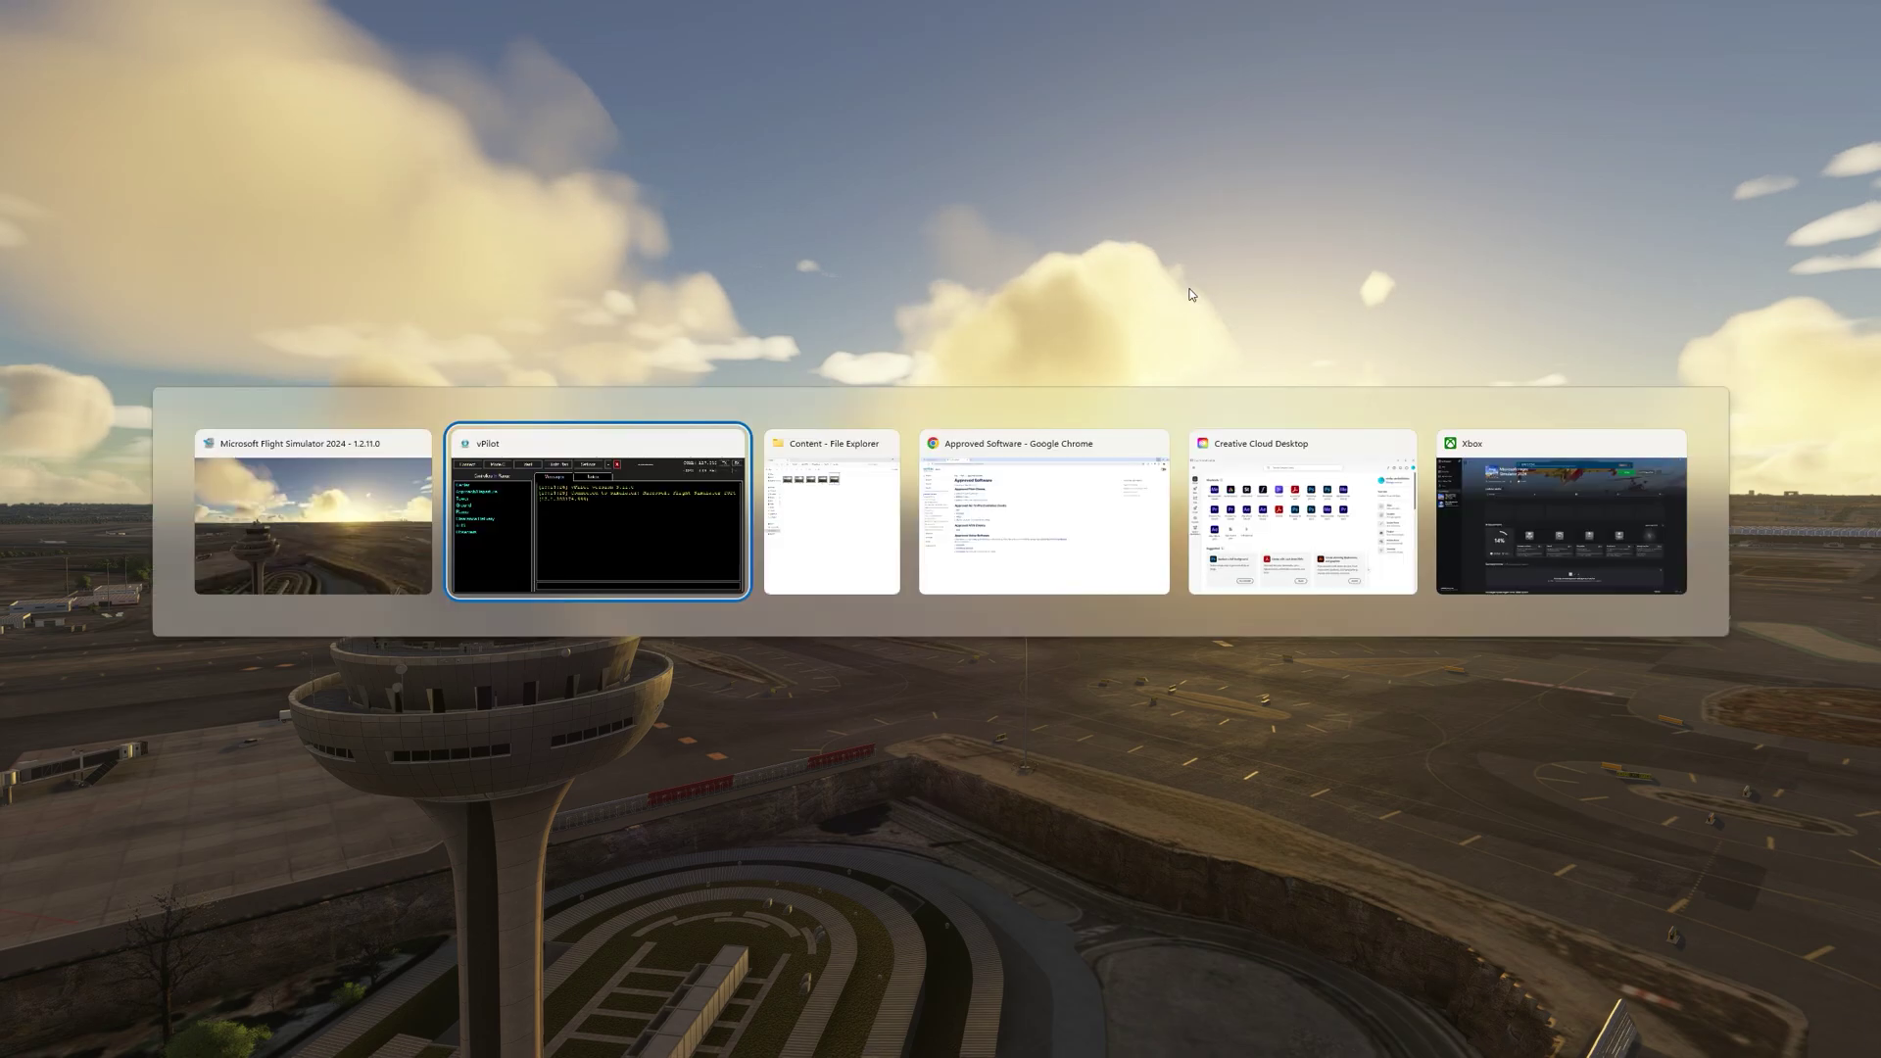
key("alt+Tab")
key("alt+Tab")
key("alt+Tab")
key("alt+Tab")
key("alt+Tab")
key("alt+Tab")
key("alt+Tab")
key("alt+Tab")
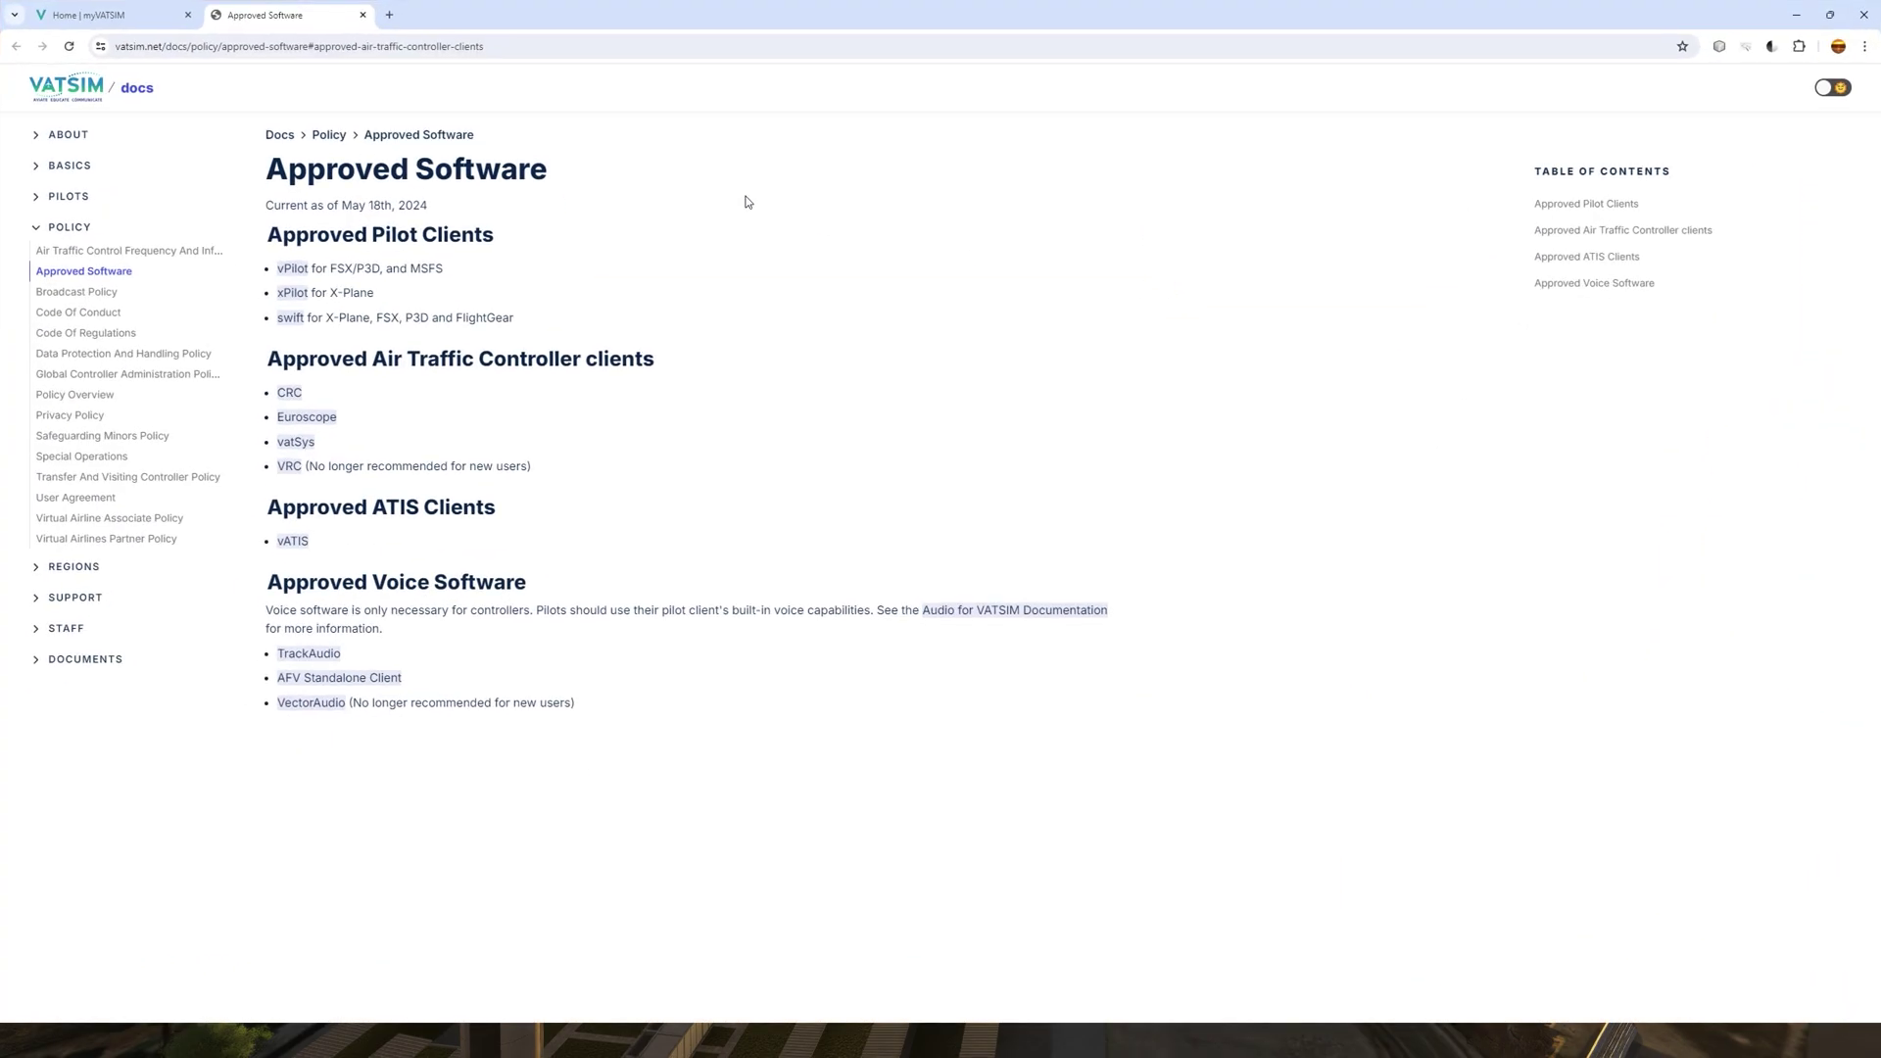
Close the Approved Software page and search Google for "vatspy"
left_click(362, 15)
left_click(289, 39)
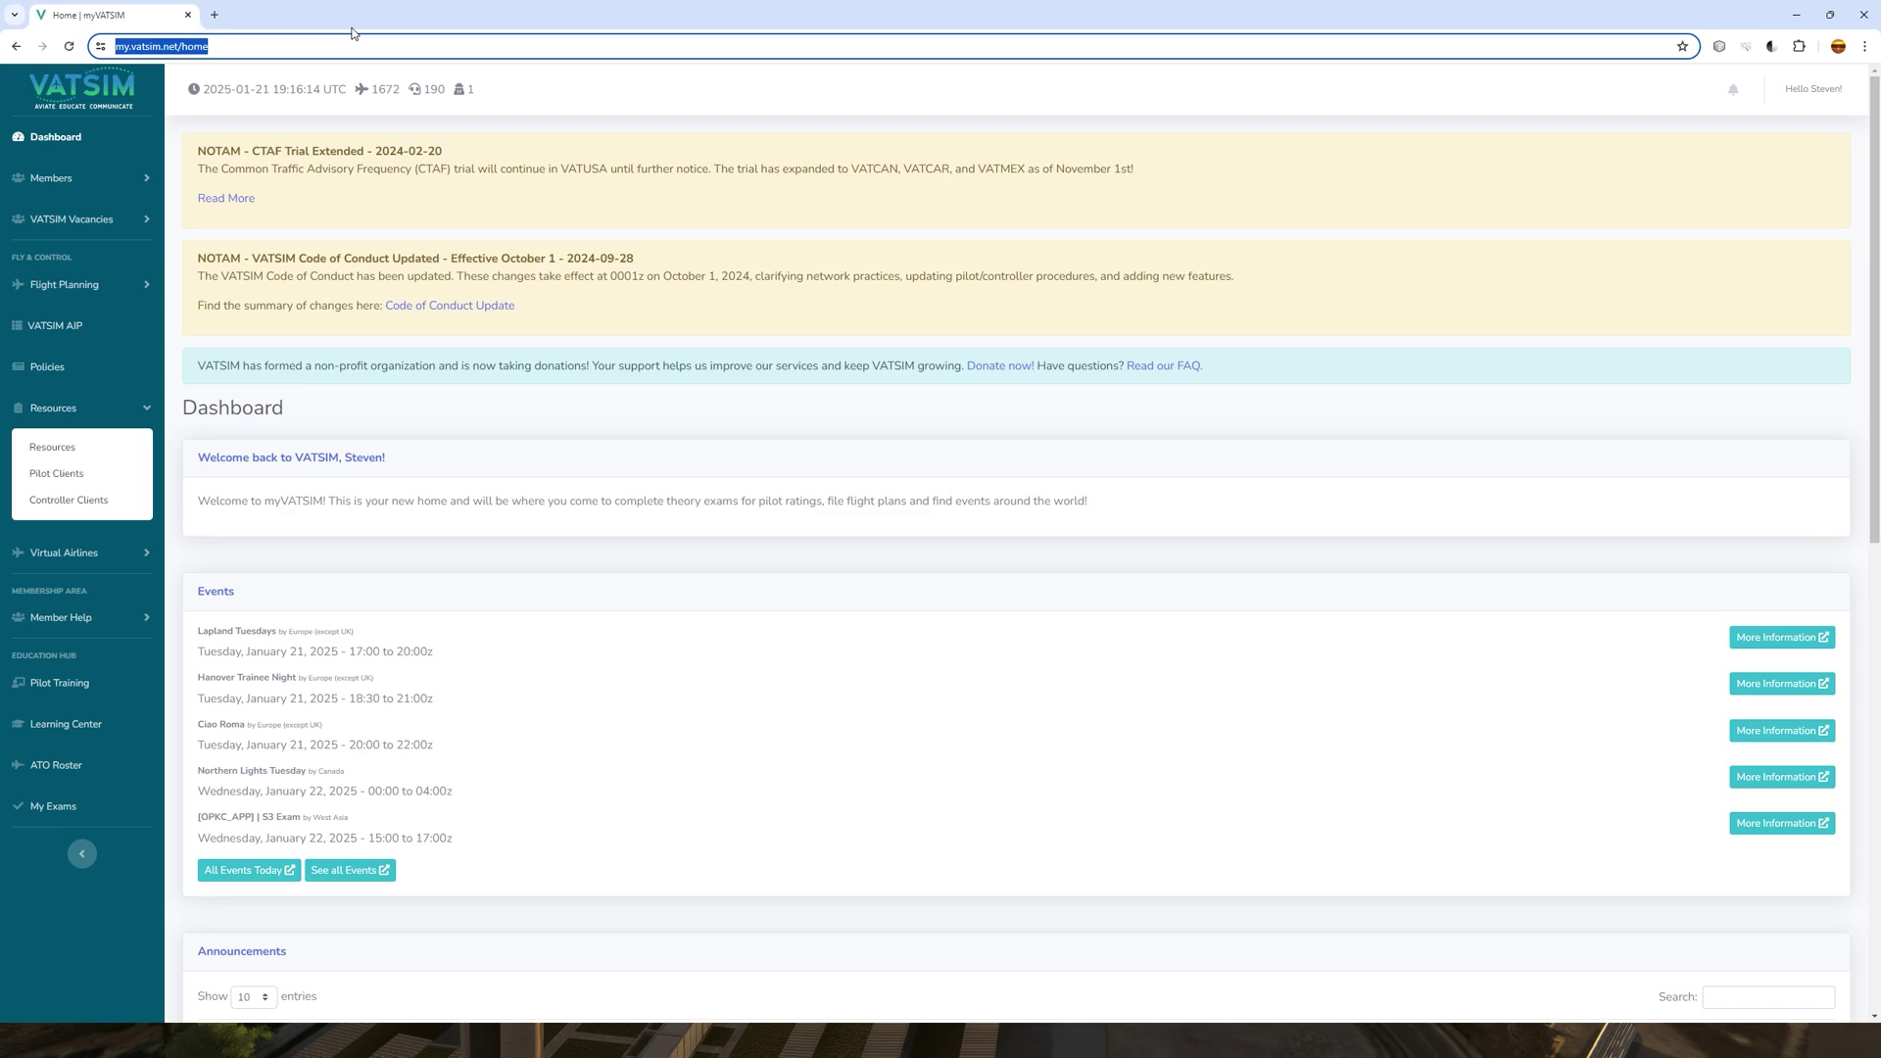
type("vatspy")
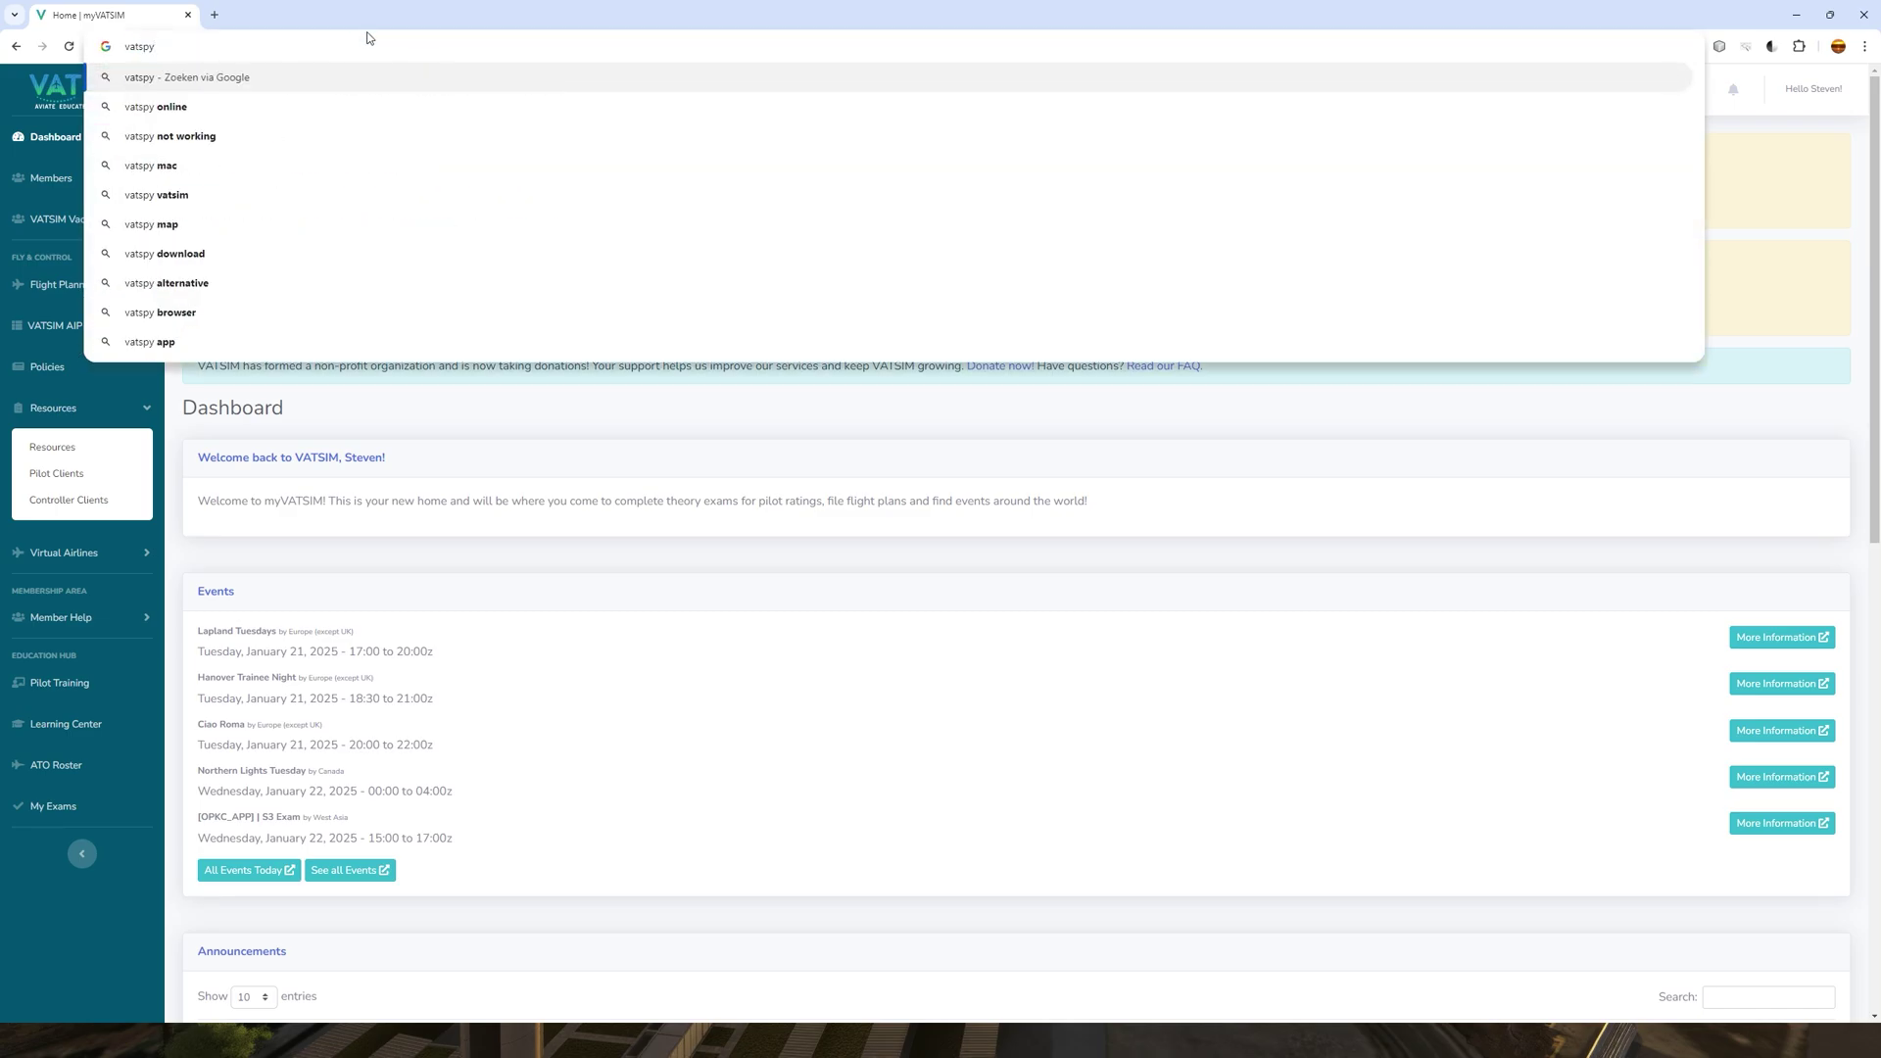
key("Return")
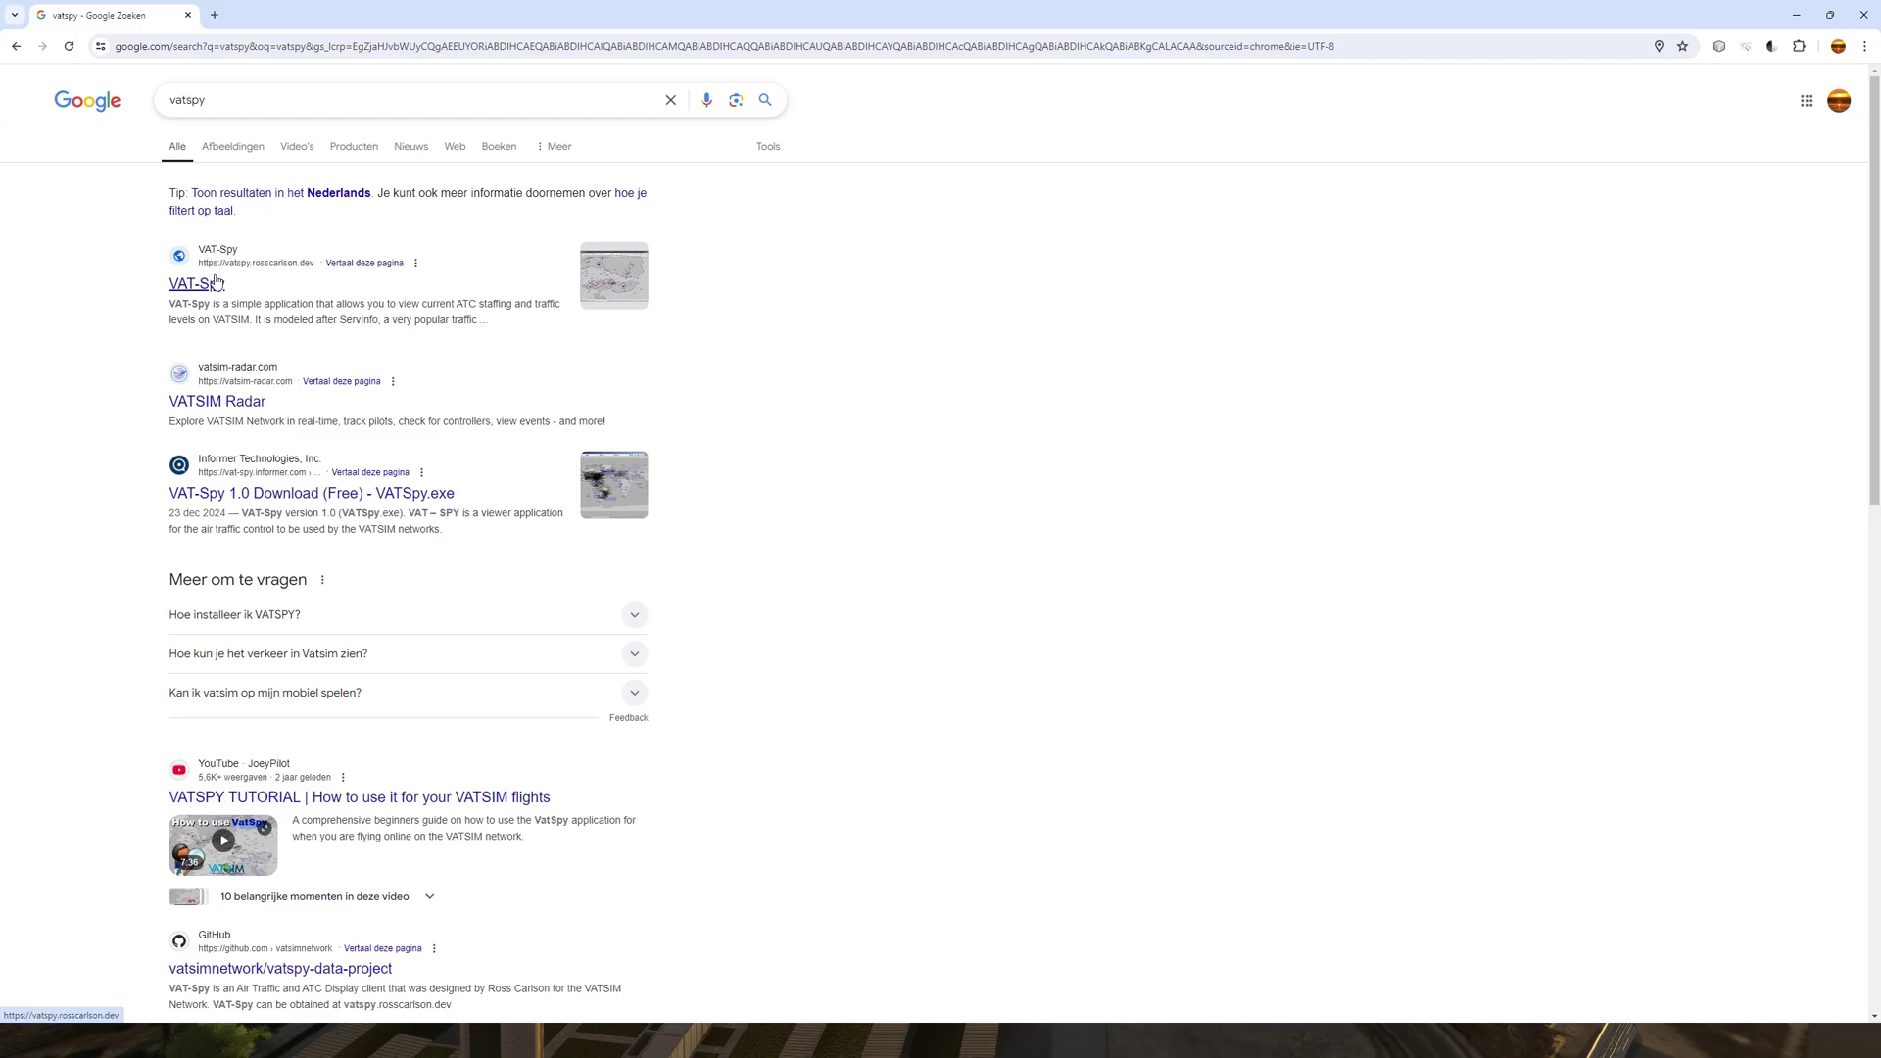
Open the VAT-Spy website, view the installer in its Download section, and close Chrome
left_click(208, 286)
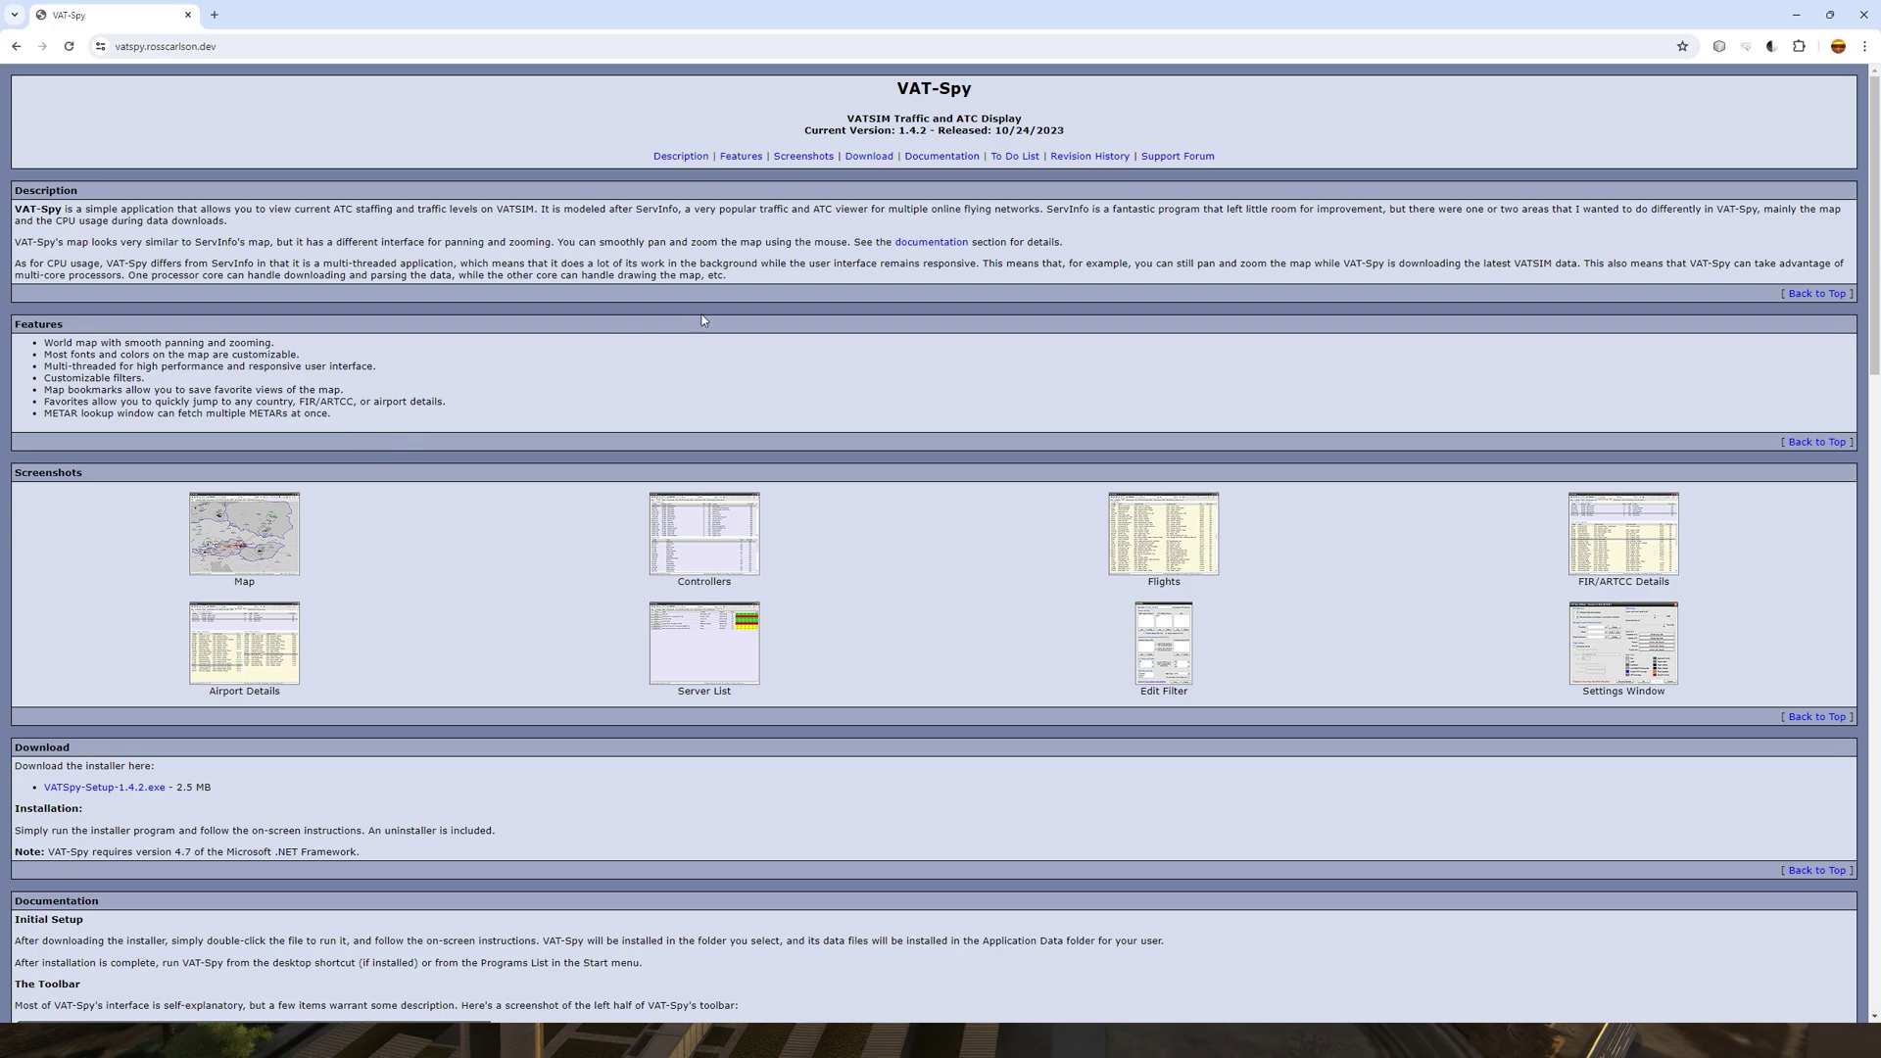
left_click(867, 157)
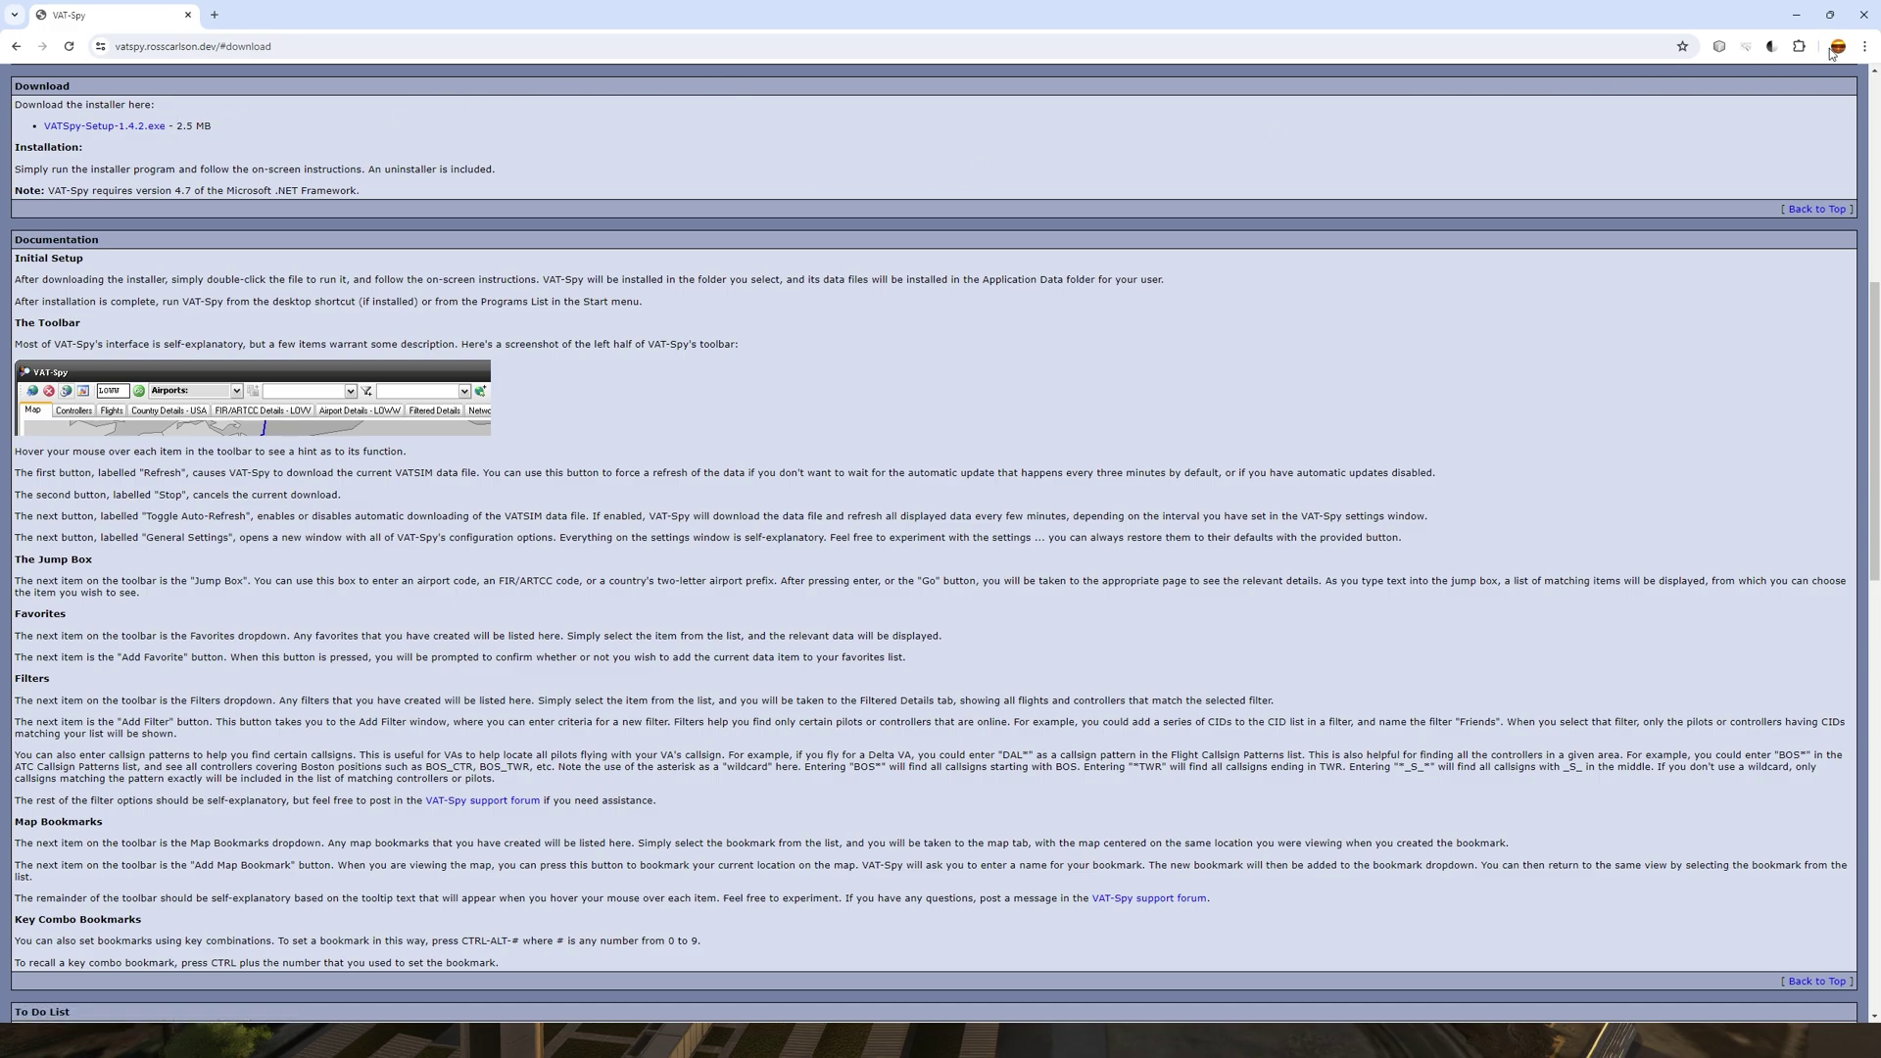
left_click(1864, 15)
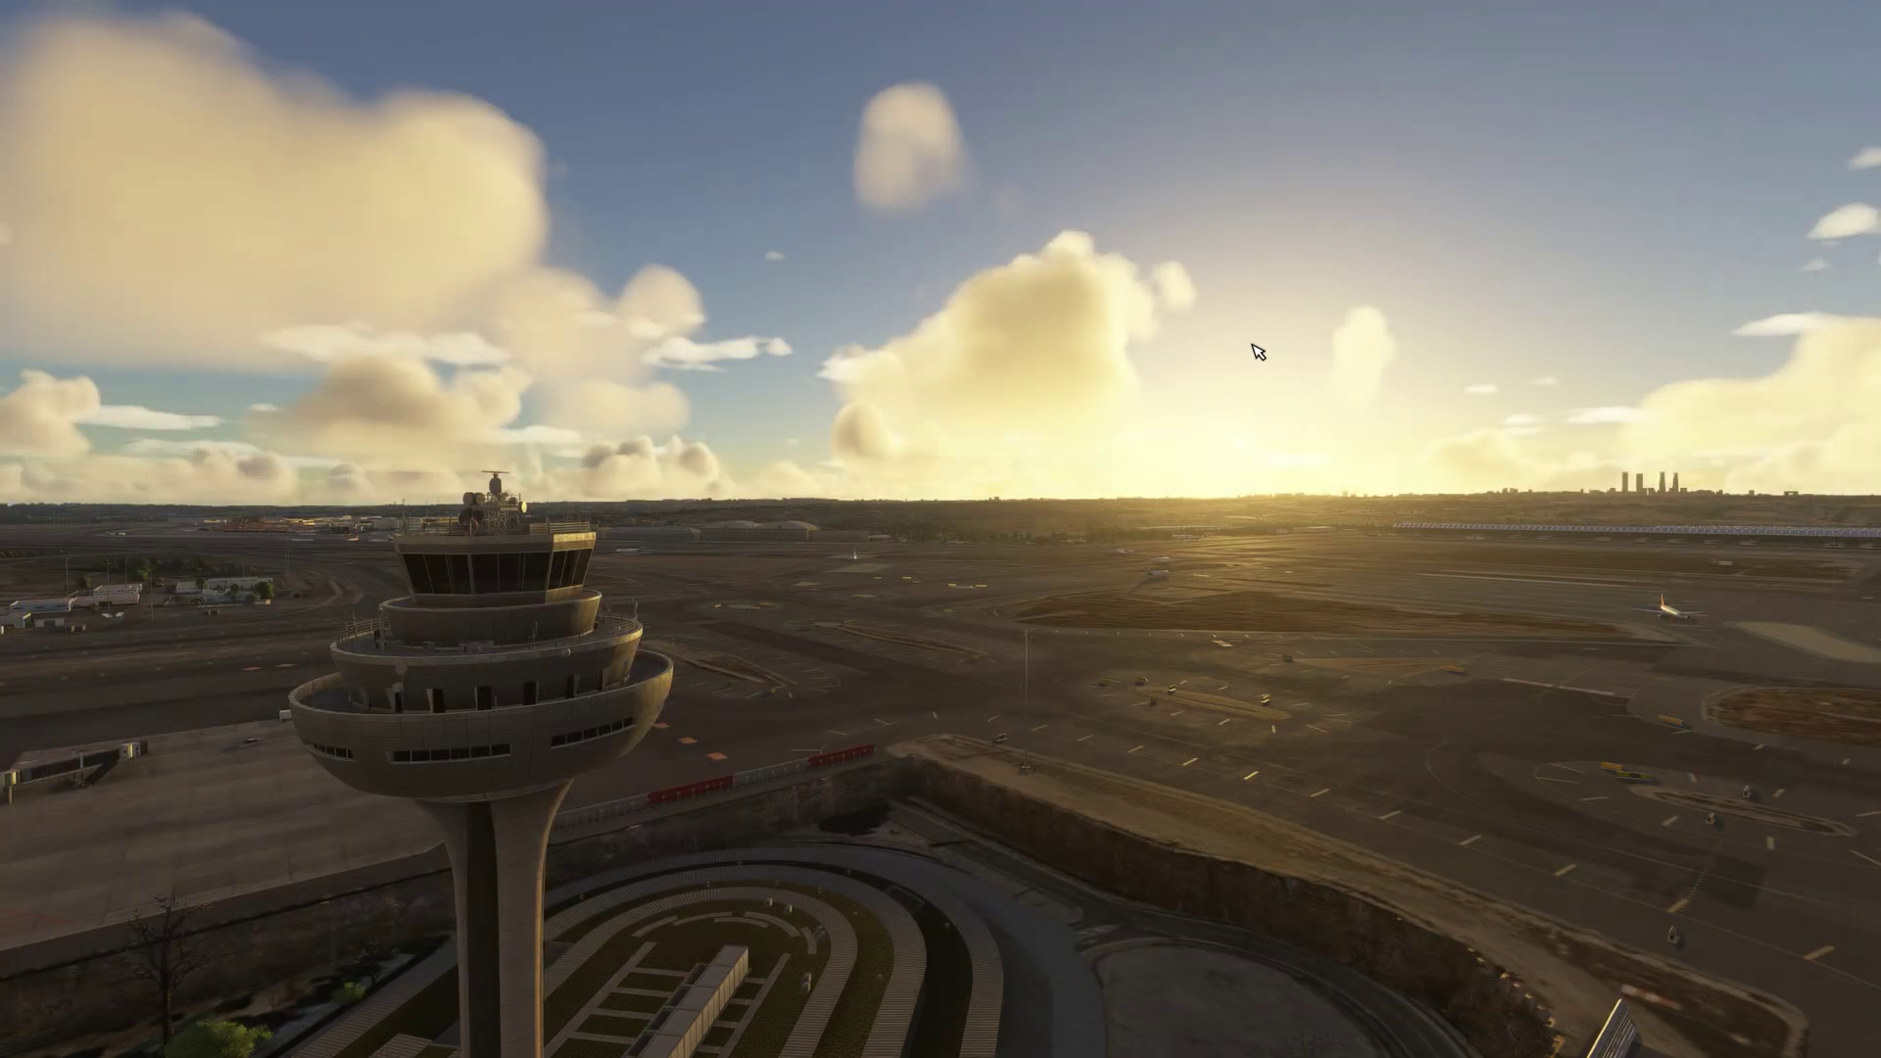
Take the simulator out of full screen, minimize it and launch VAT-Spy from the desktop
key("alt+Return")
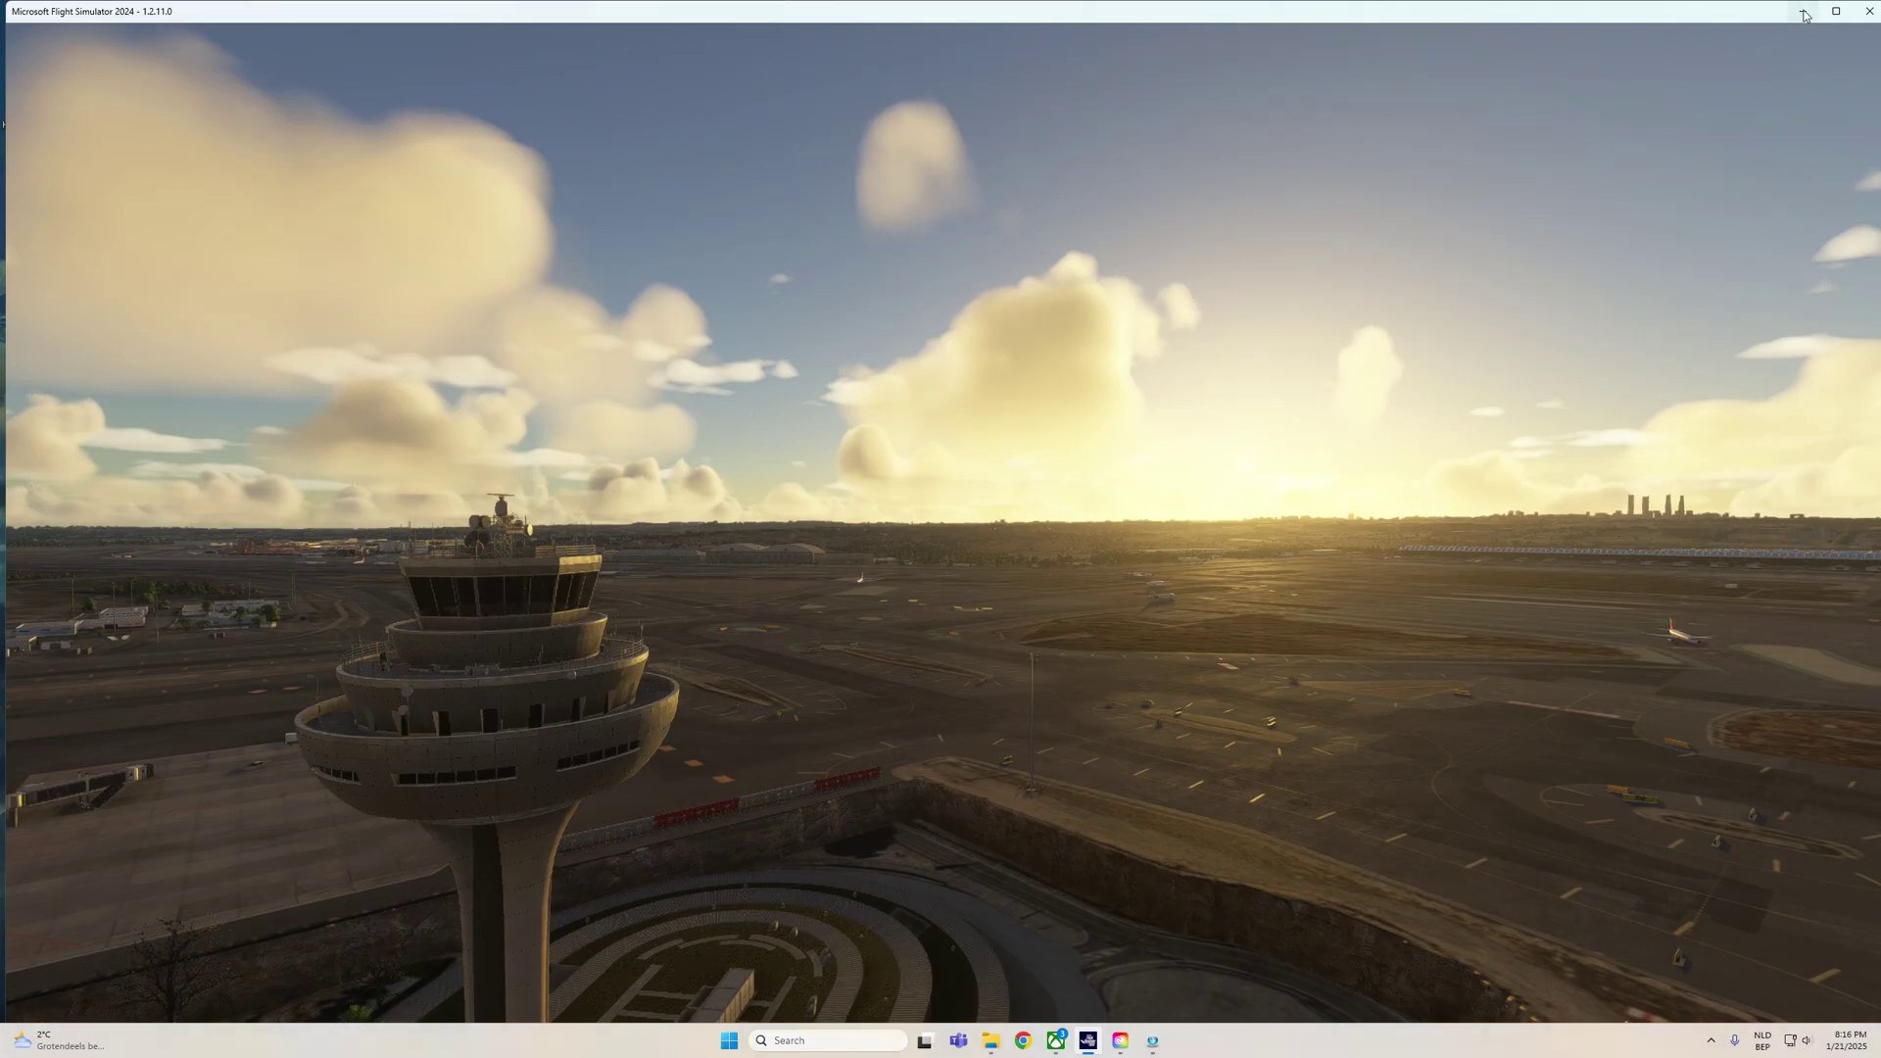
left_click(1769, 11)
left_click(343, 739)
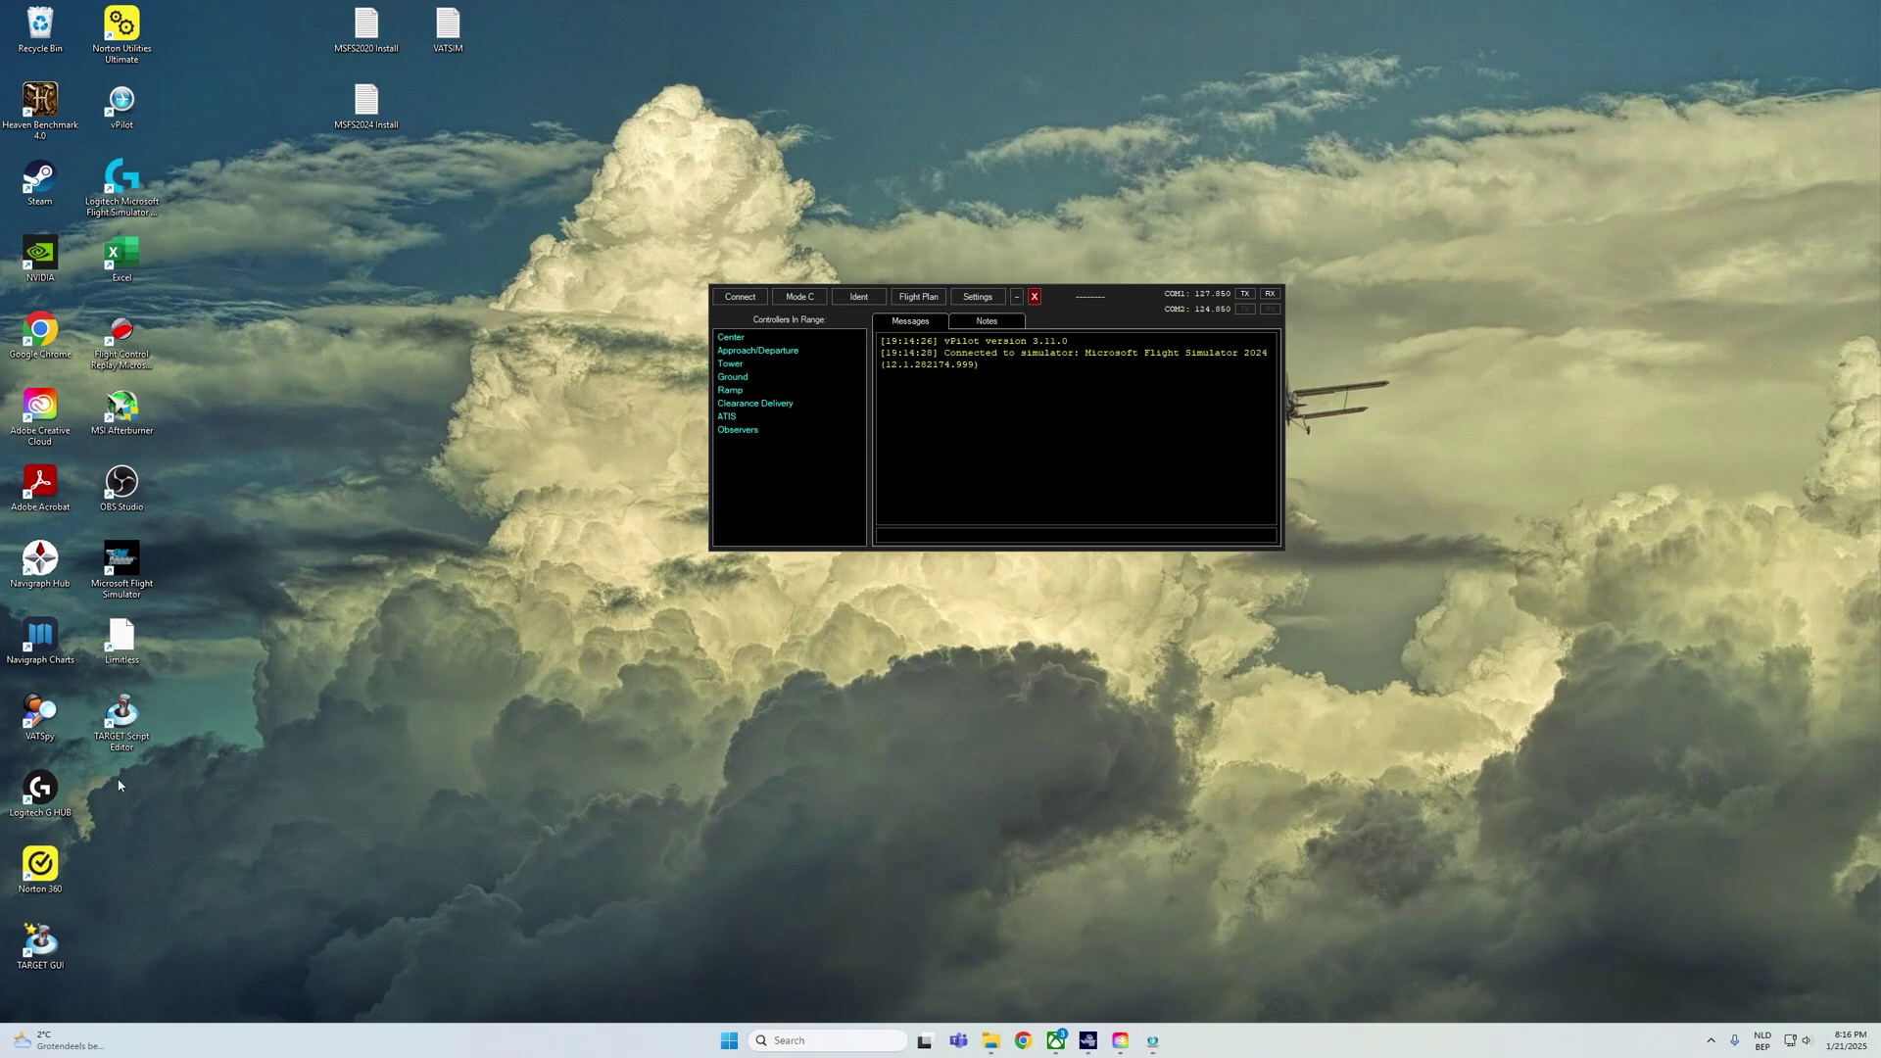
double_click(45, 727)
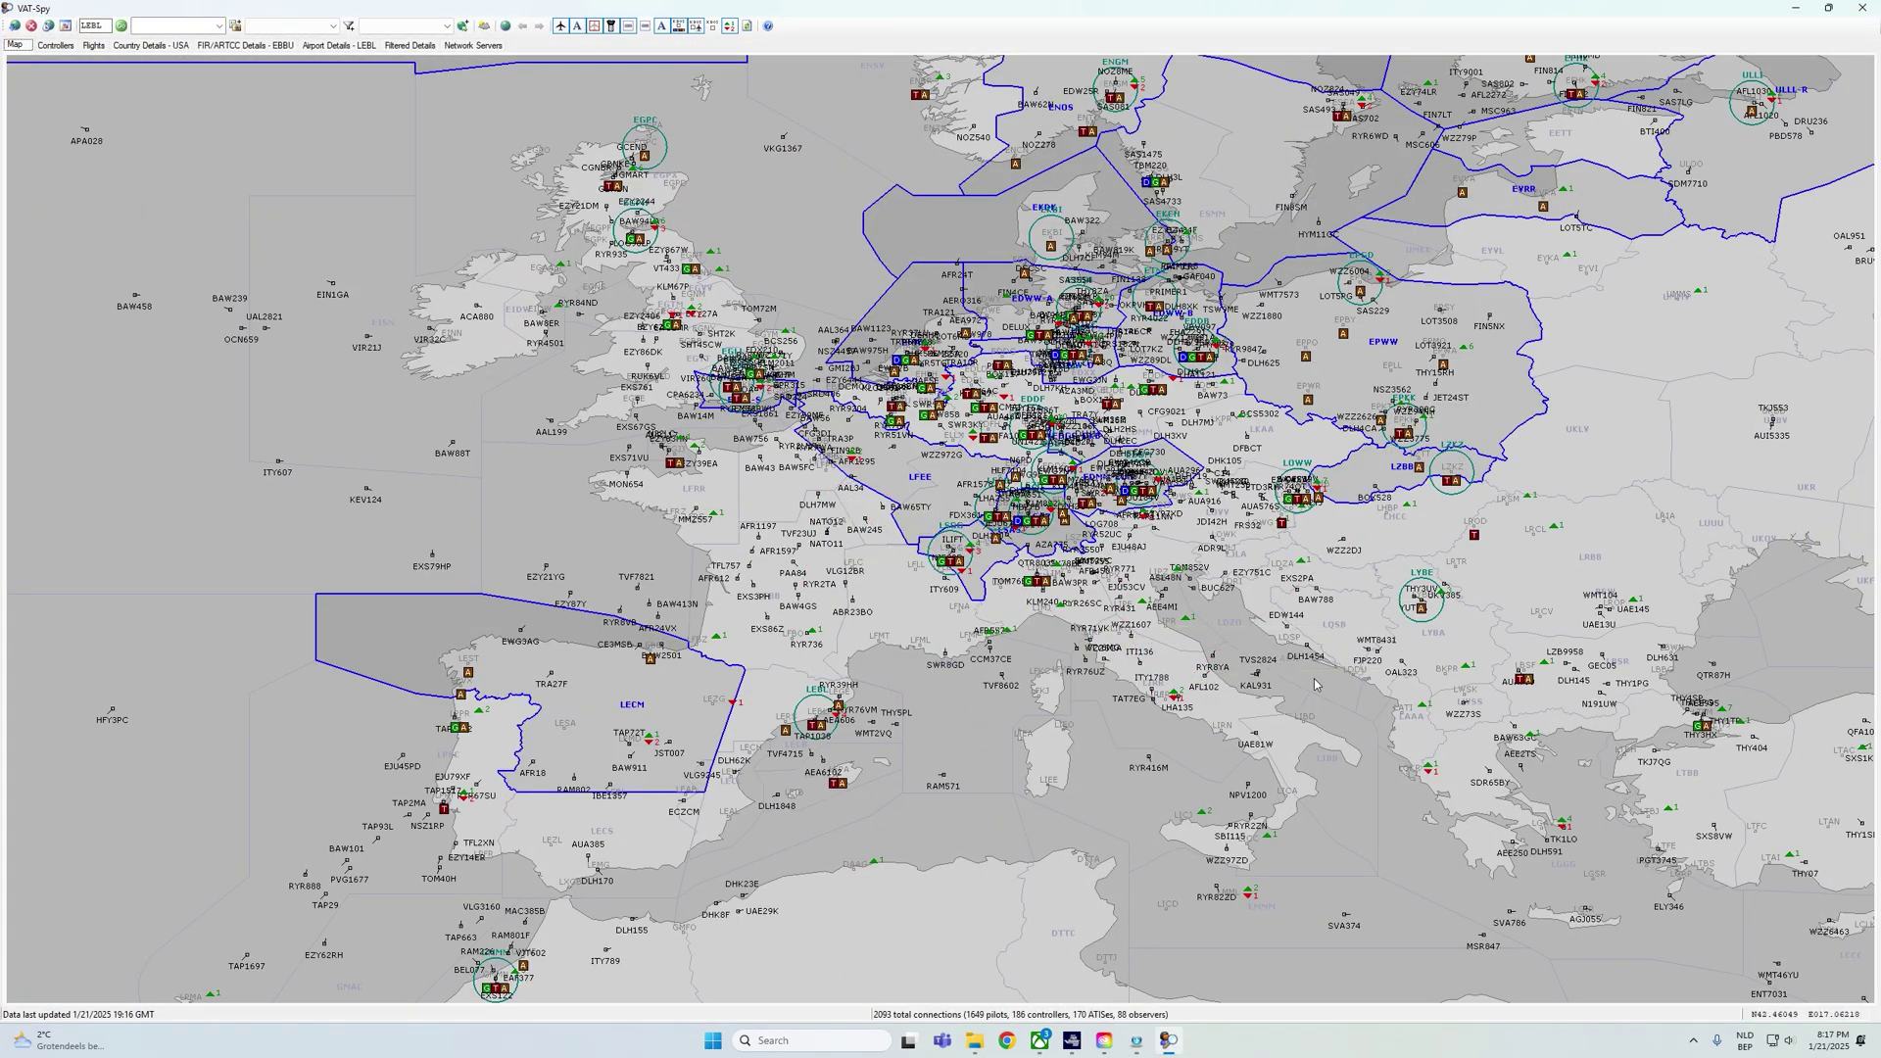
Examine the VATSIM traffic map over Europe, checking Geneva's online controllers and the details of a flight near Munich
scroll(1273, 676, "down", 5)
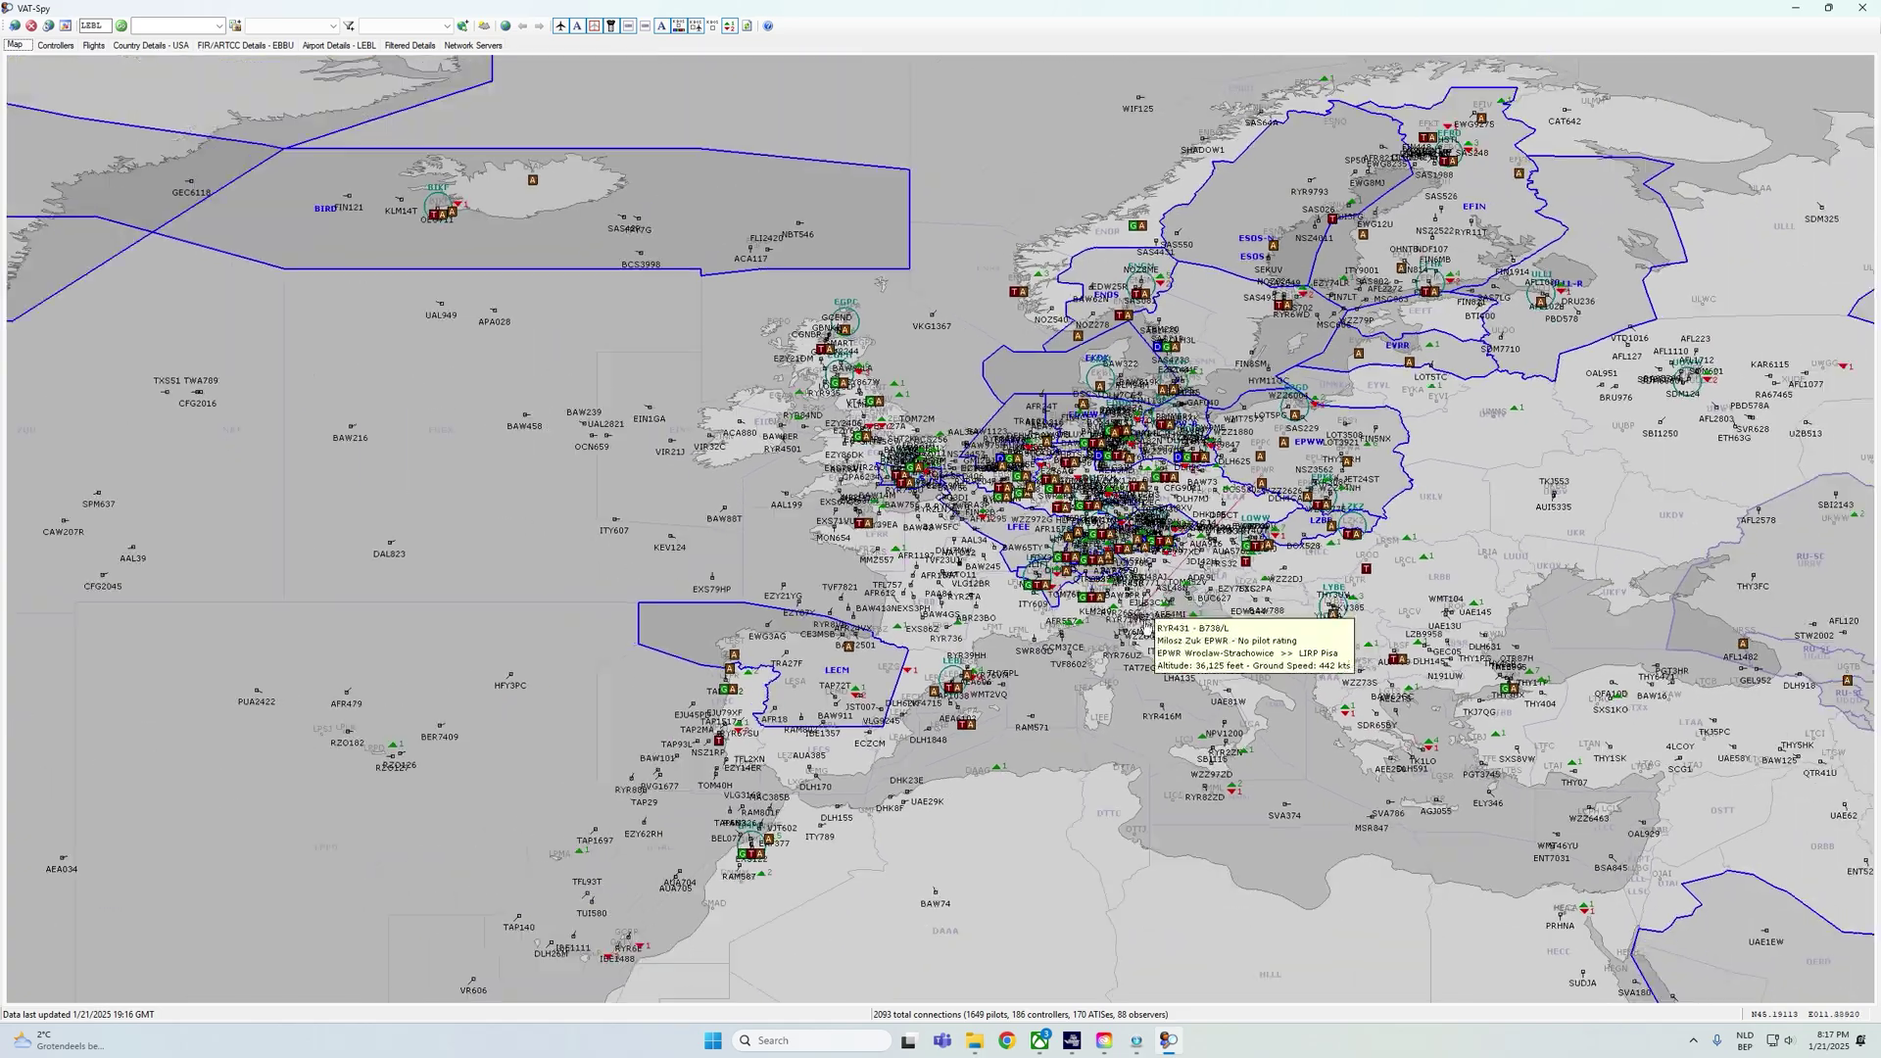
scroll(1147, 647, "up", 5)
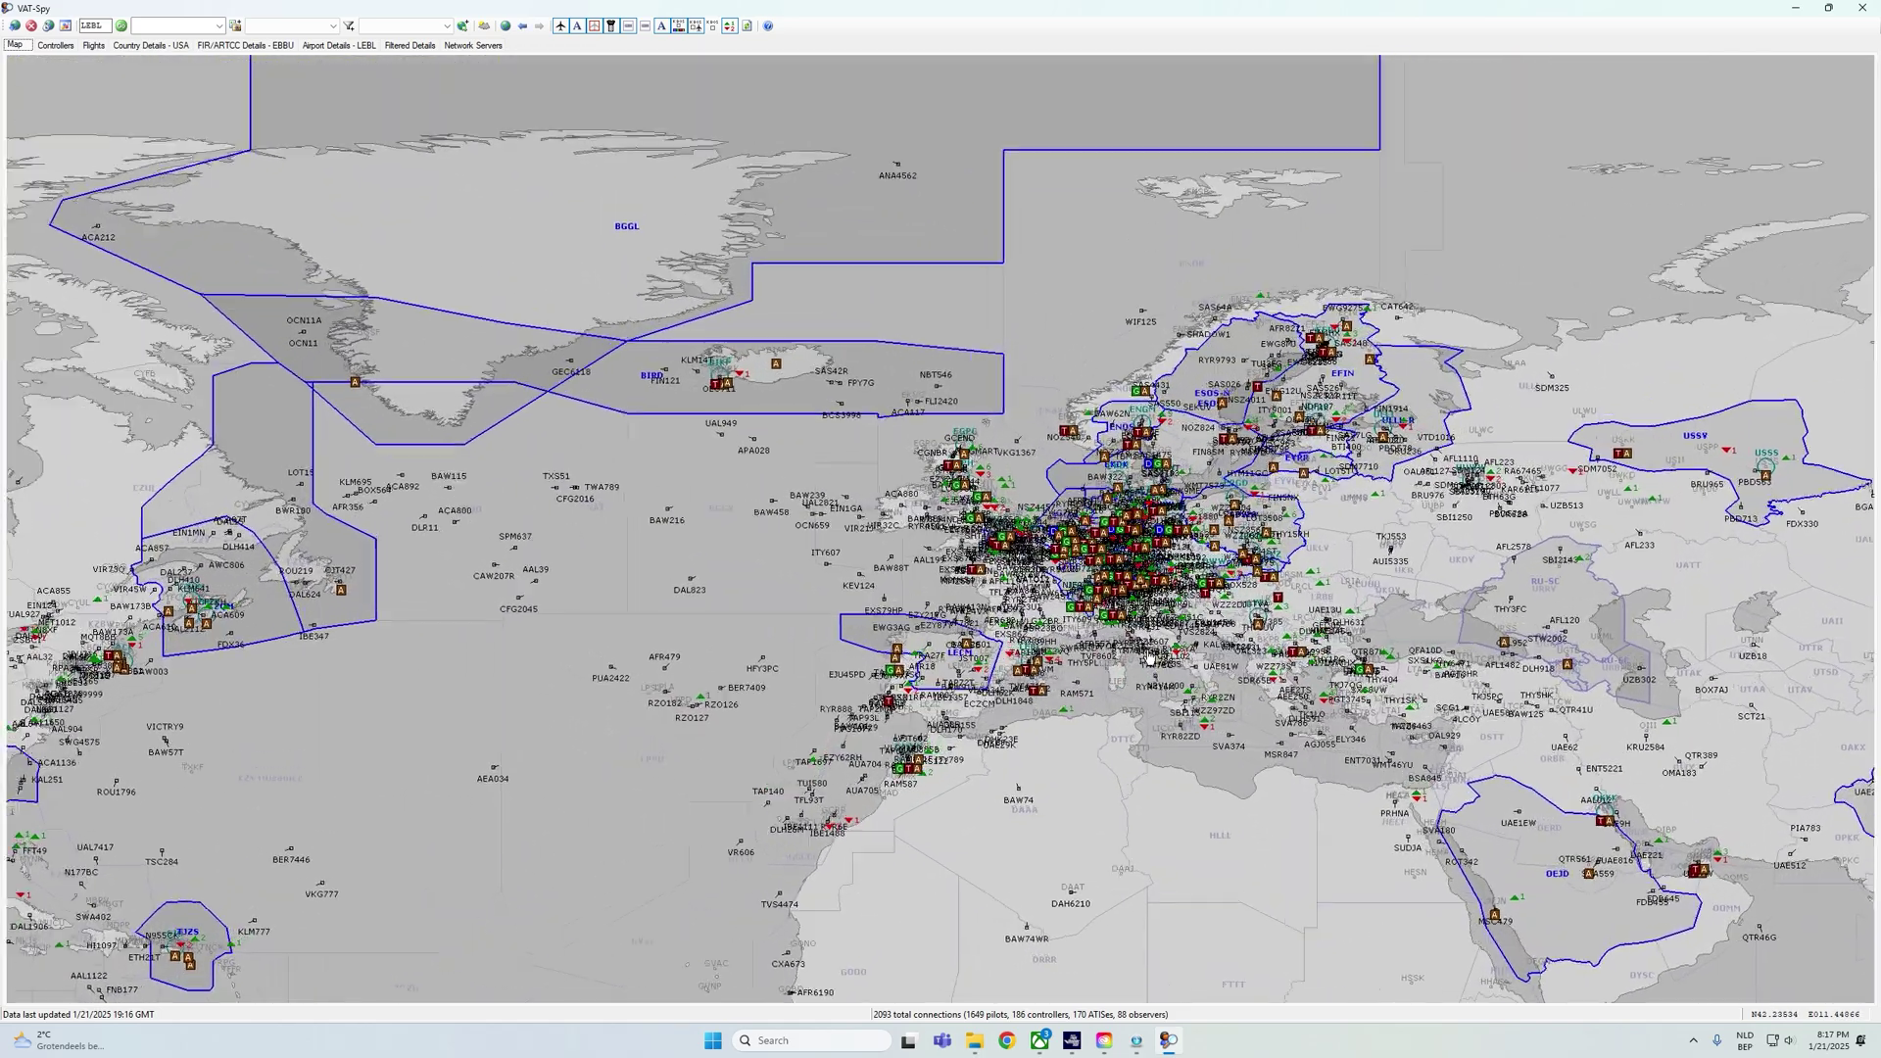
scroll(1150, 657, "up", 2)
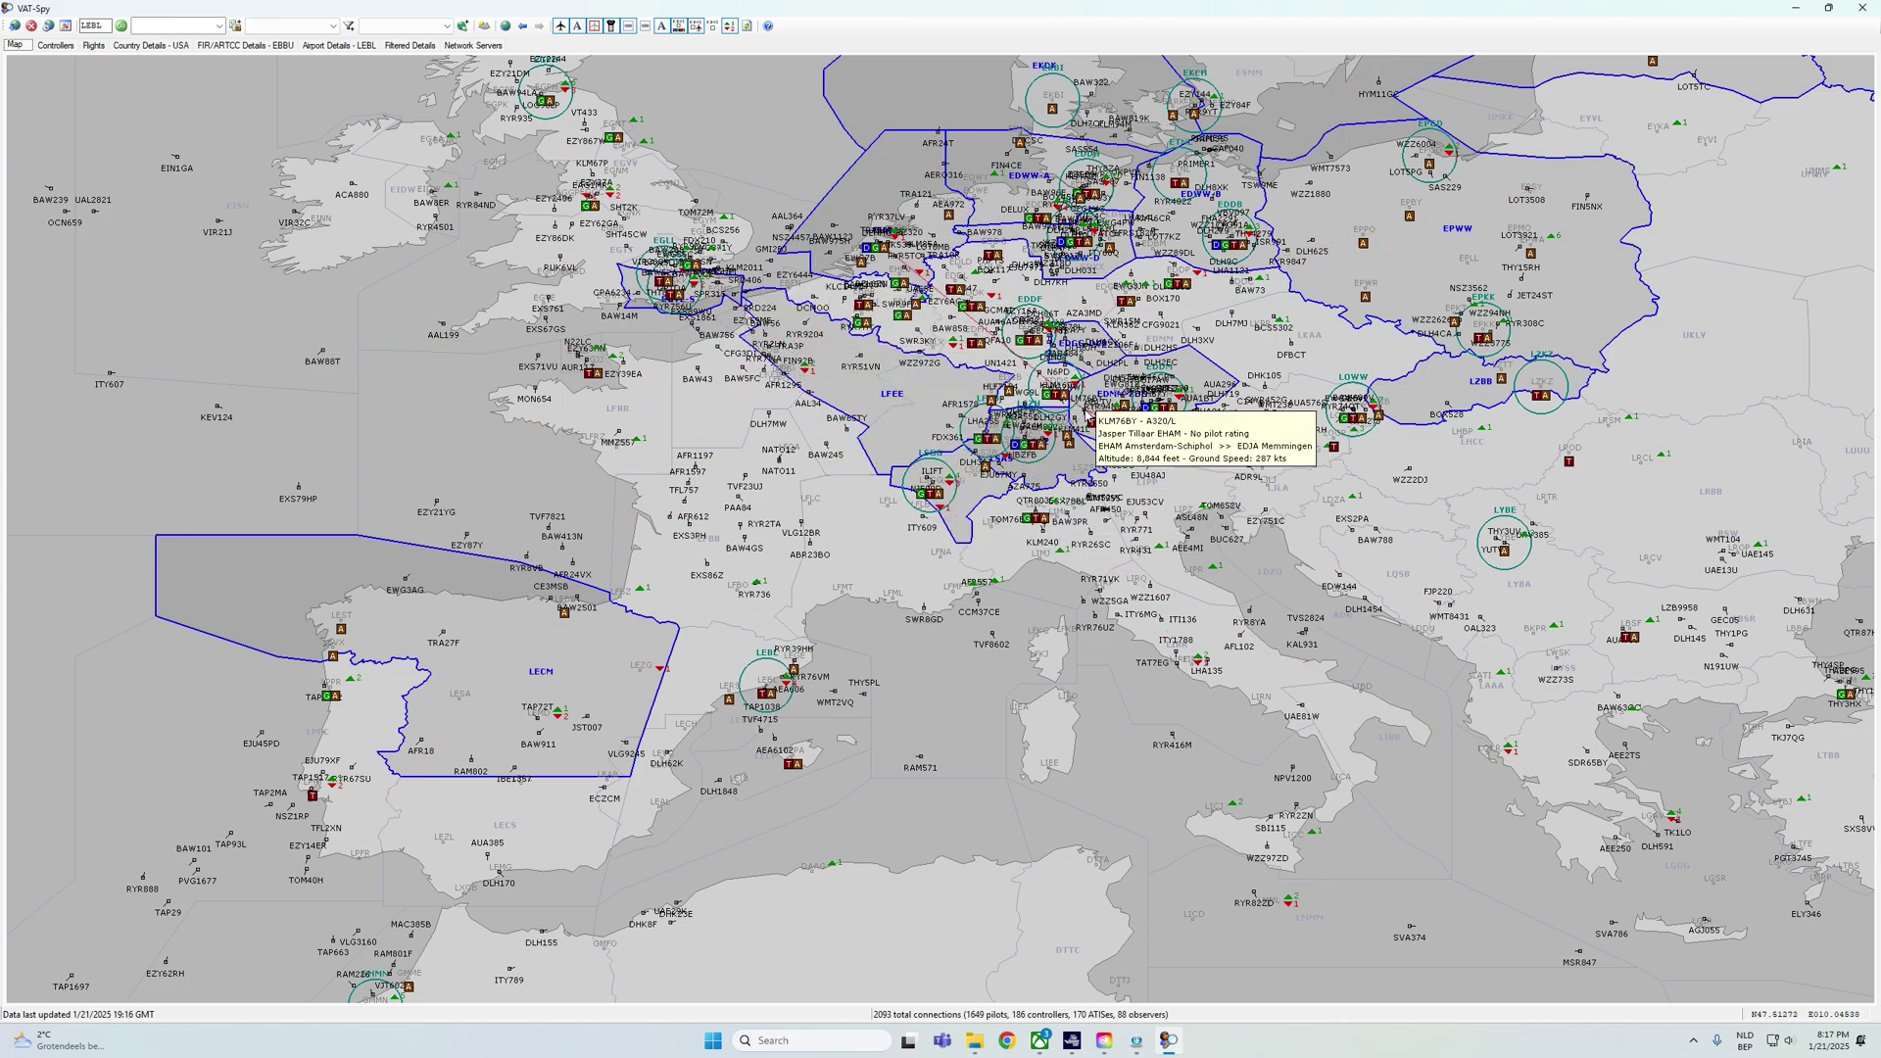
scroll(943, 395, "up", 1)
scroll(942, 395, "up", 1)
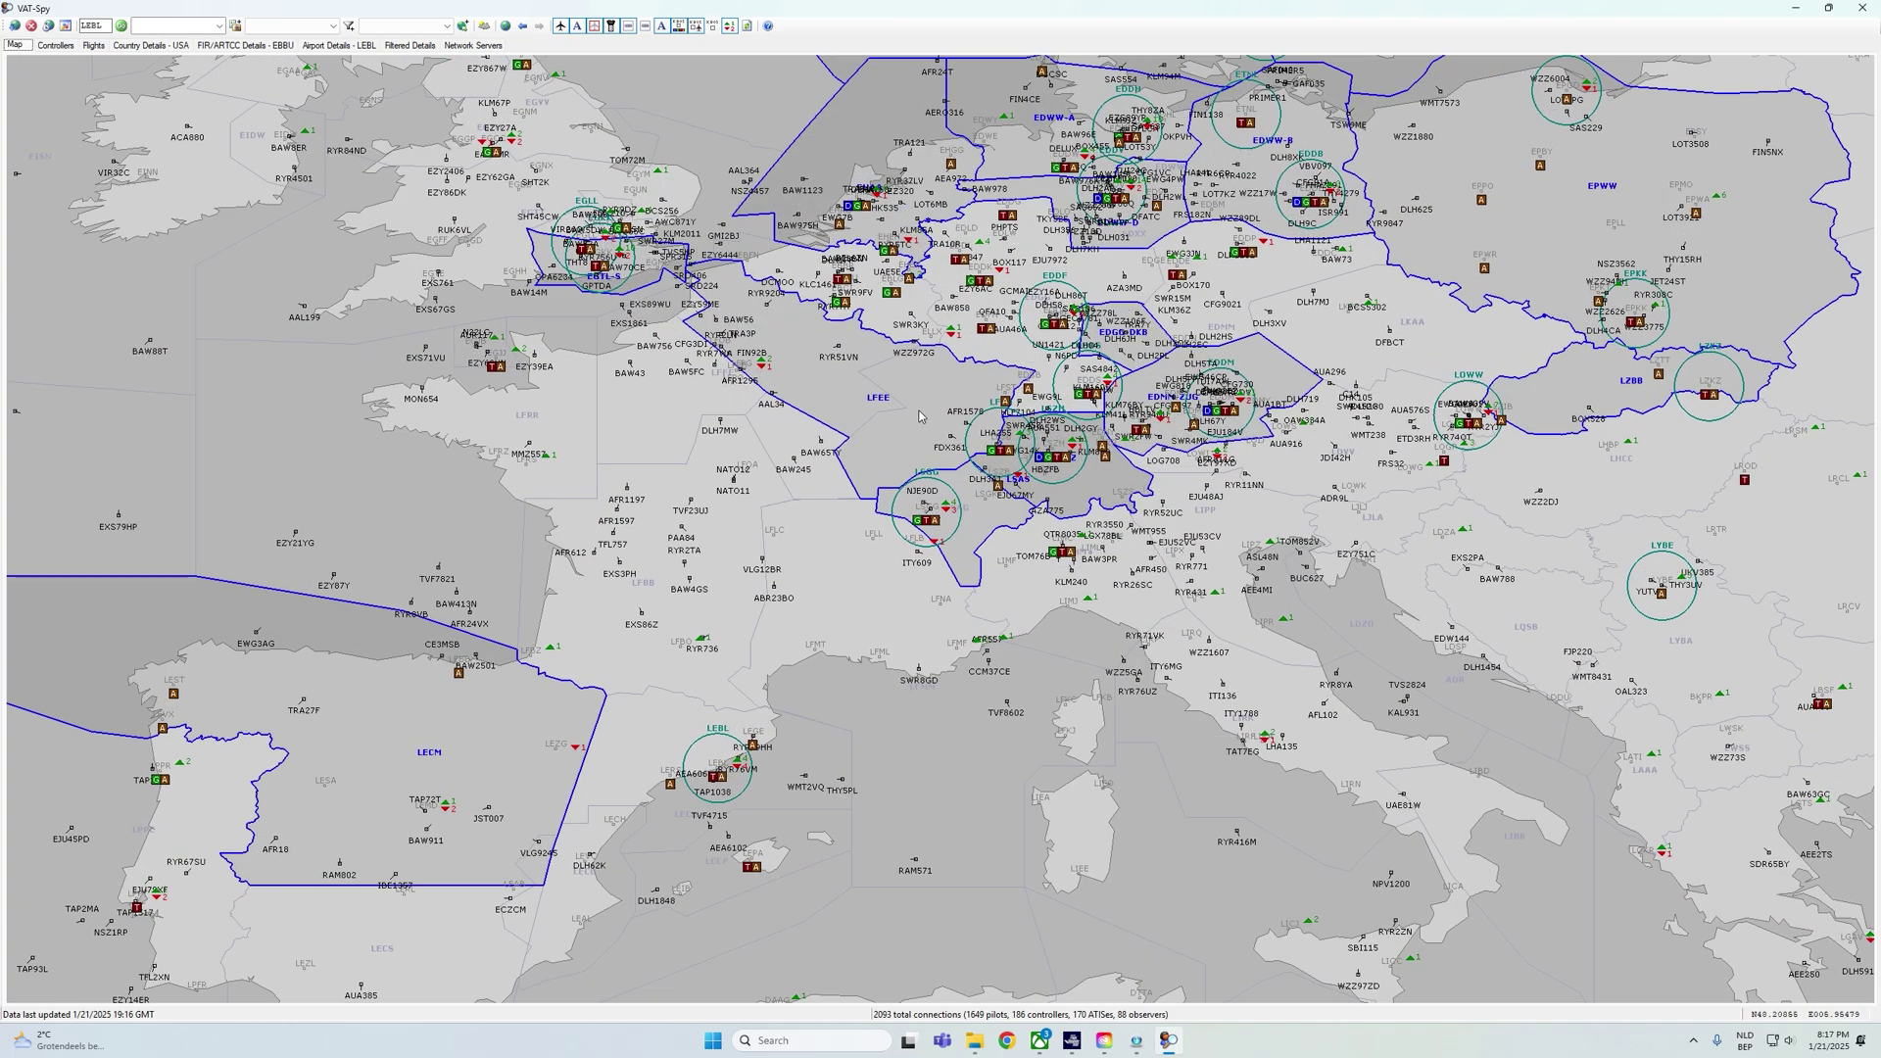
mouse_move(880, 403)
mouse_move(919, 529)
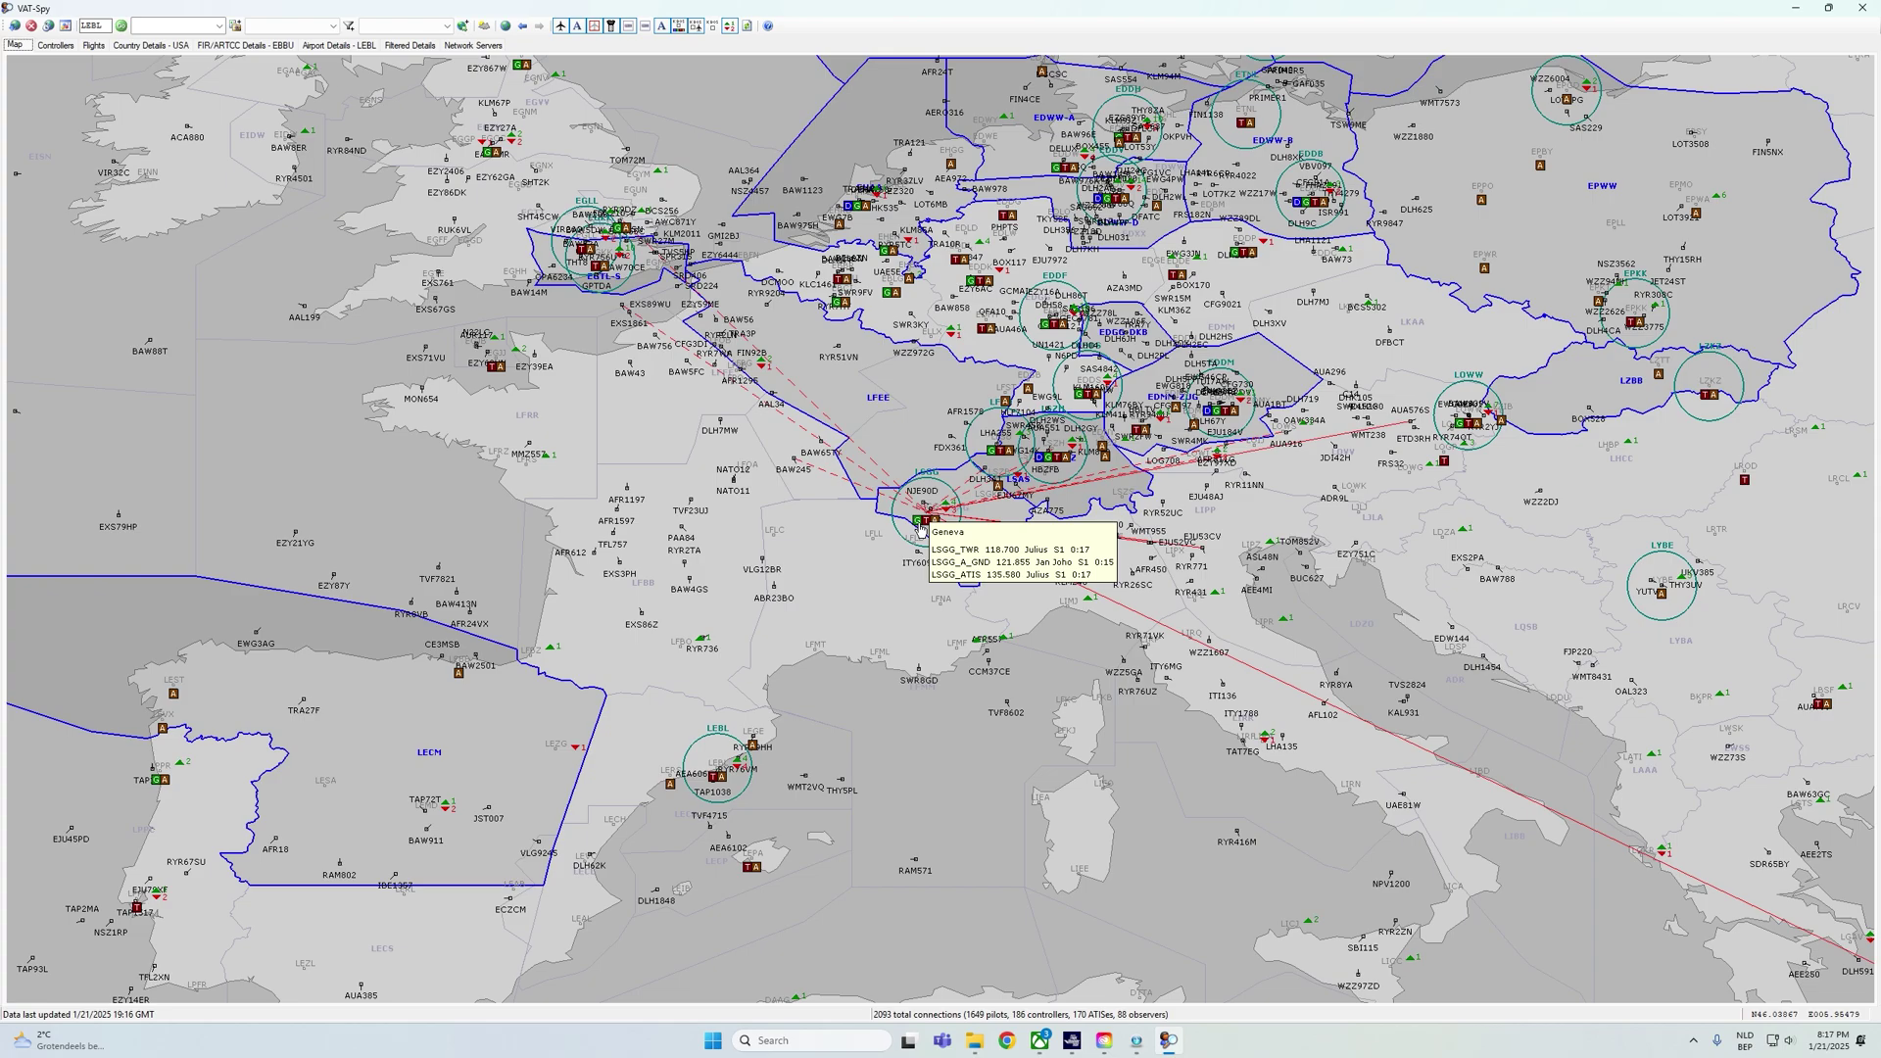
mouse_move(1215, 412)
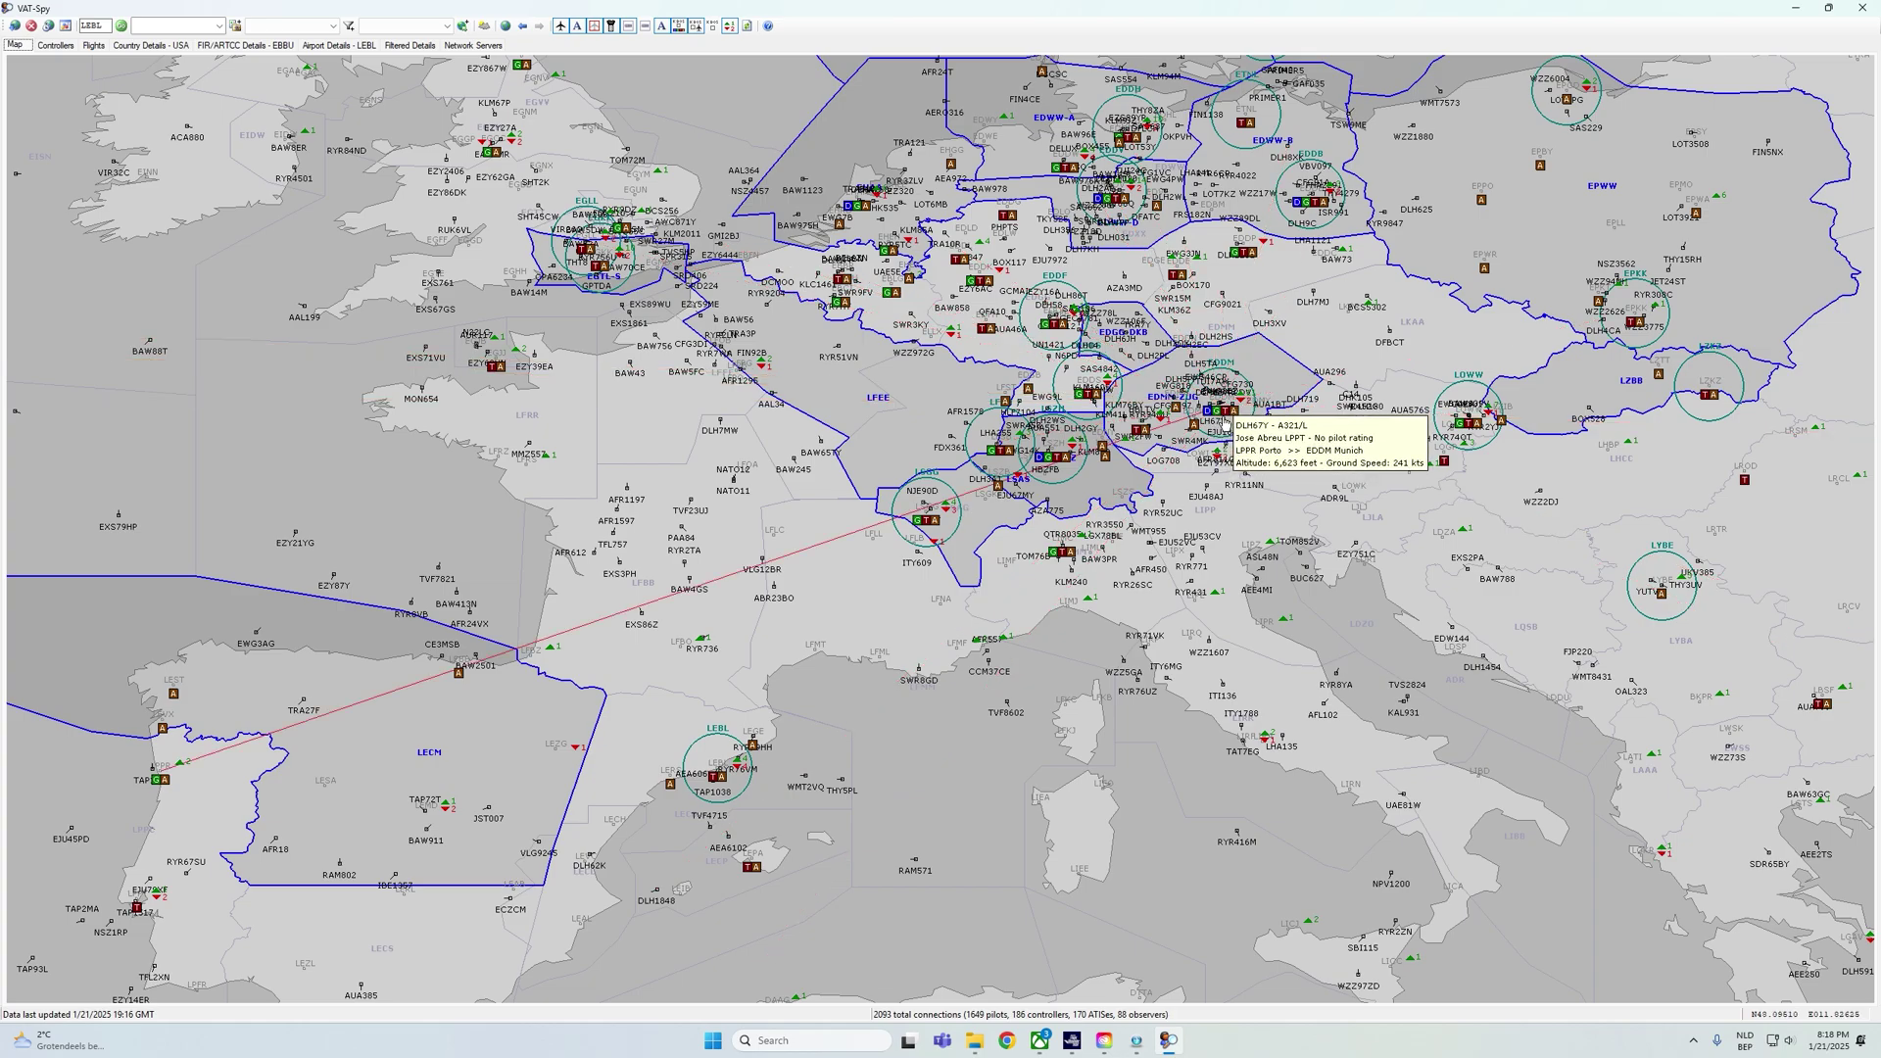
Examine the area around Munich (EDDM) on the map for its active controllers and nearby traffic
scroll(1220, 420, "down", 2)
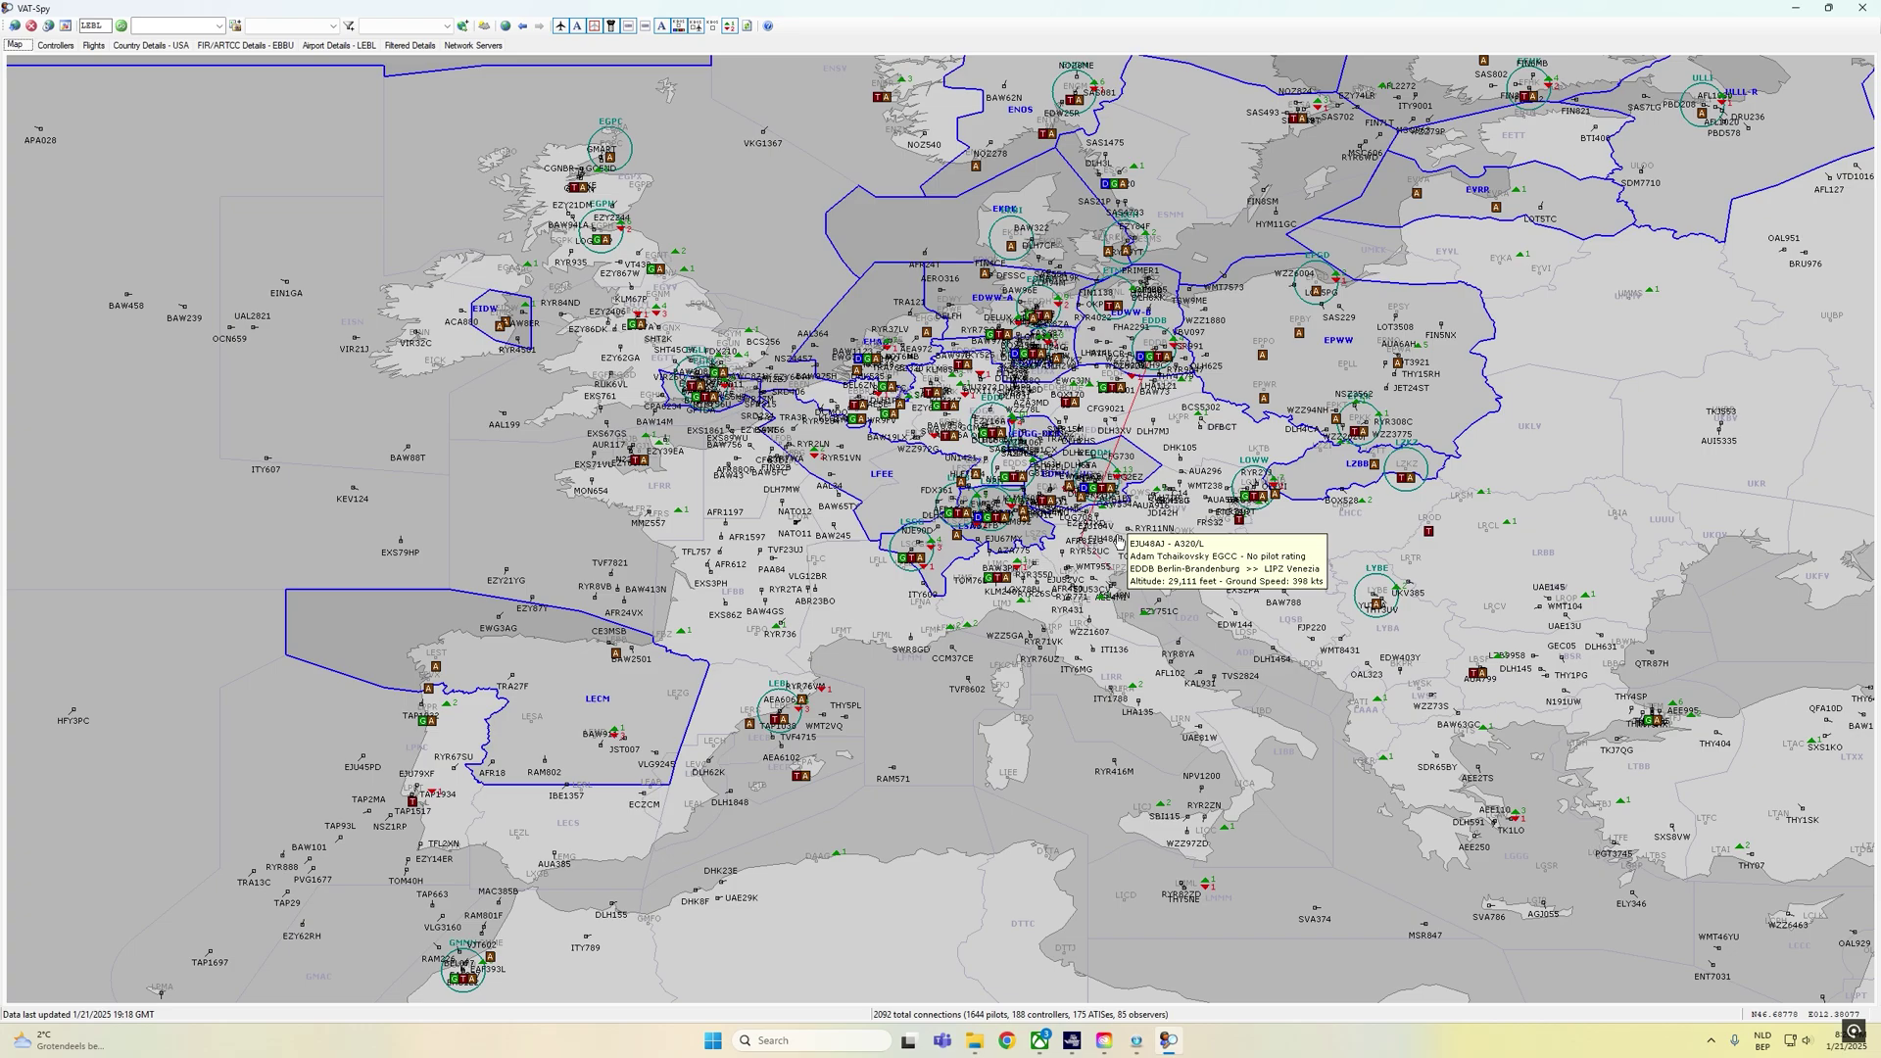
scroll(1120, 542, "up", 5)
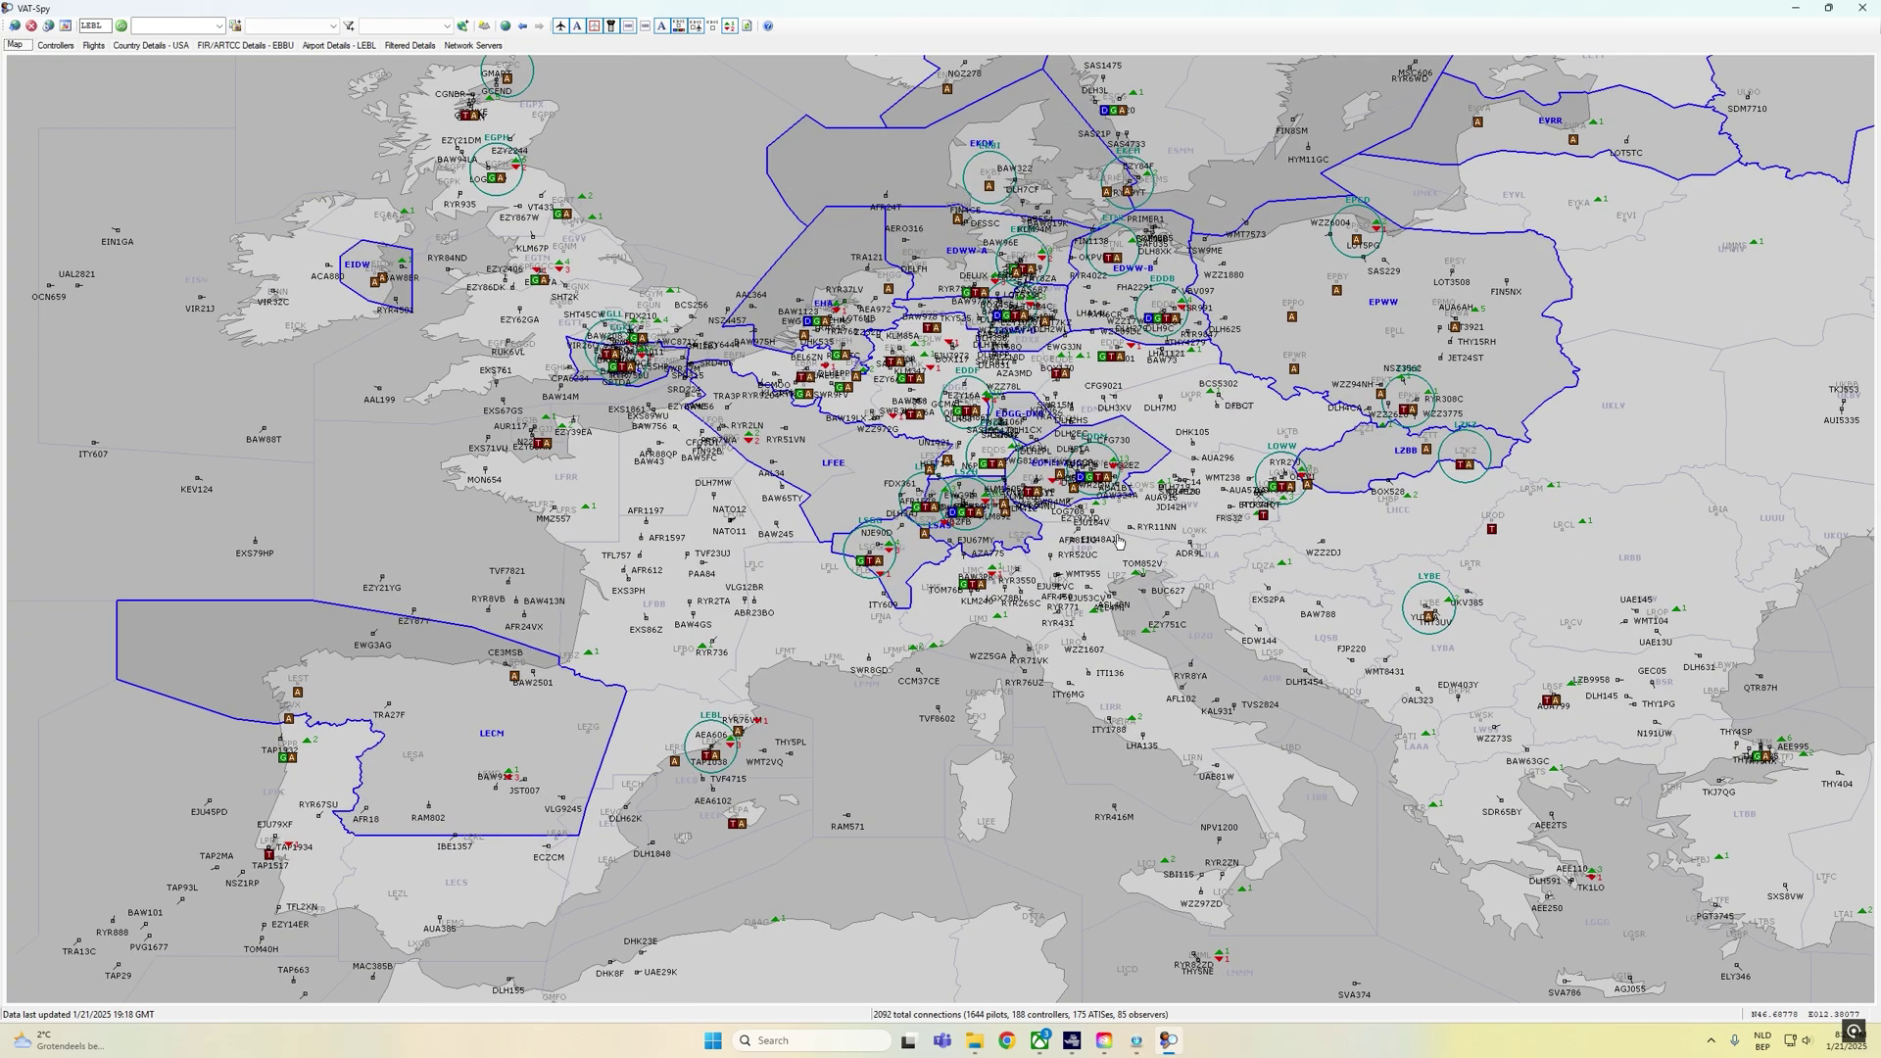
scroll(1120, 542, "up", 2)
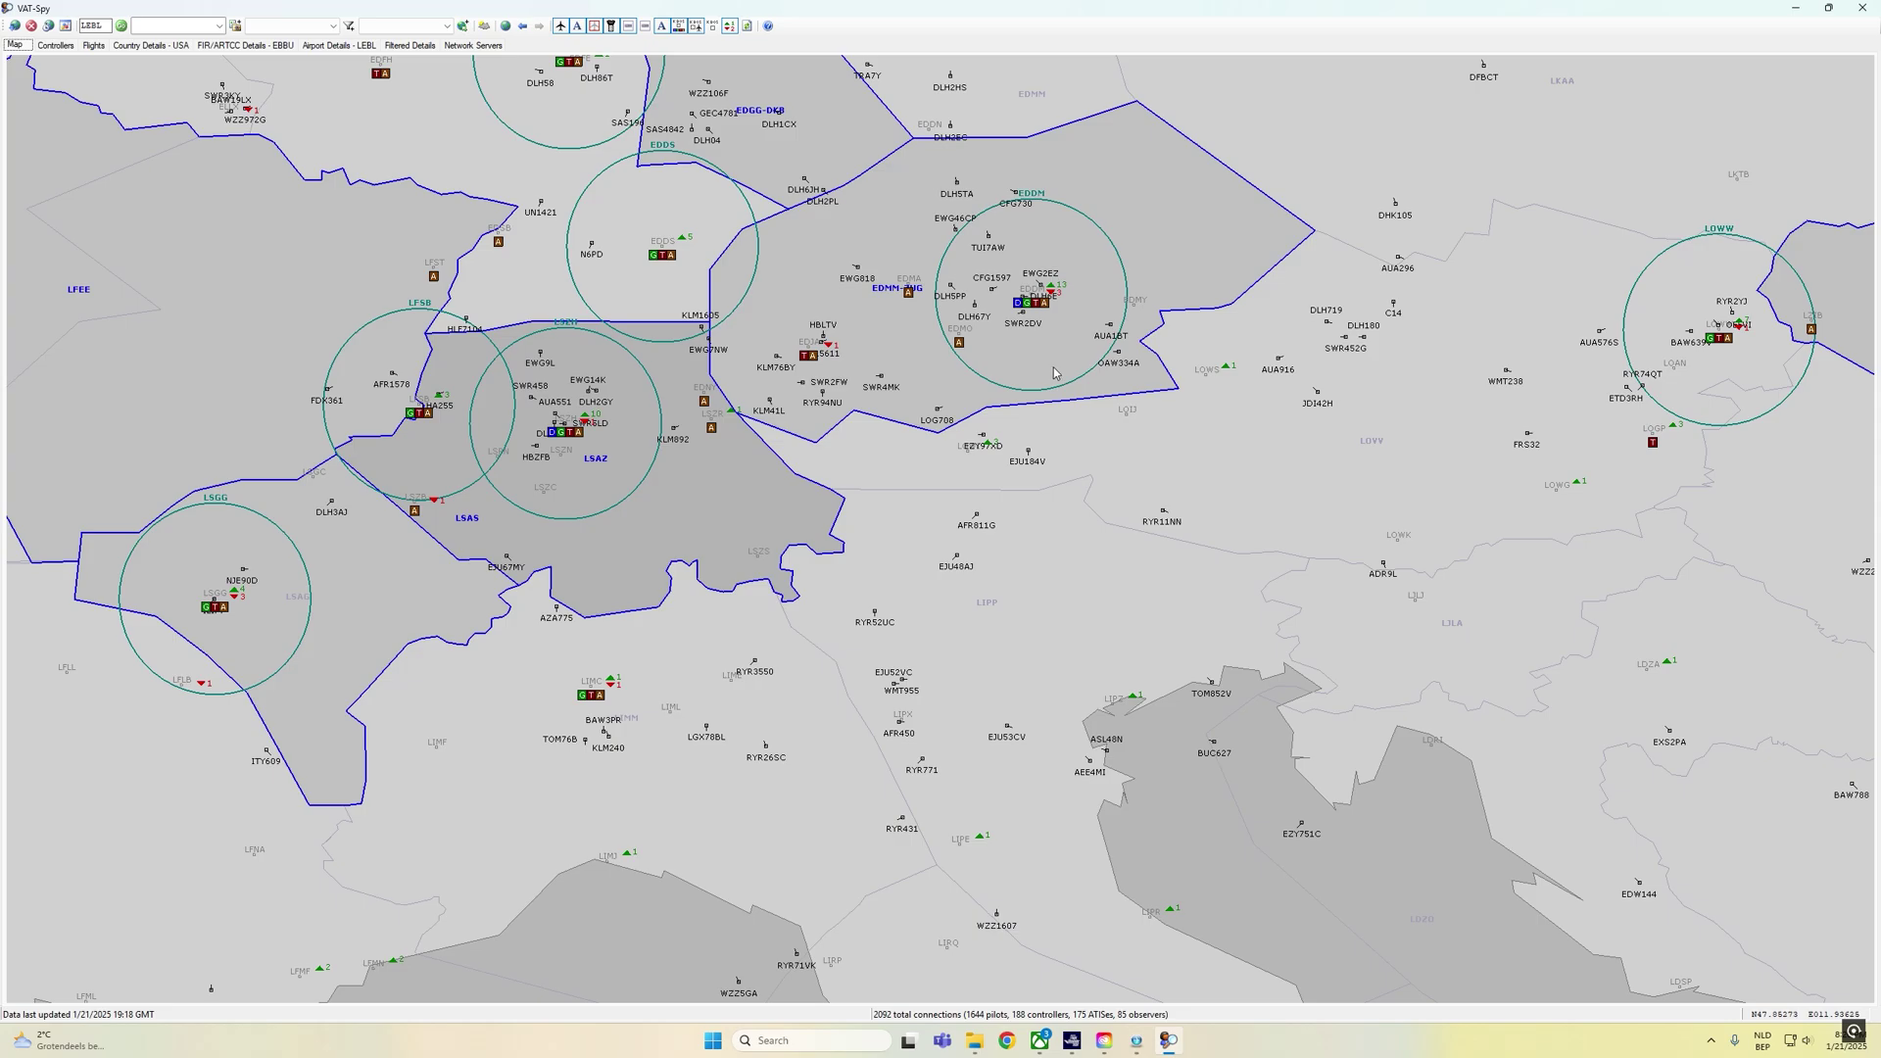
scroll(1052, 353, "up", 2)
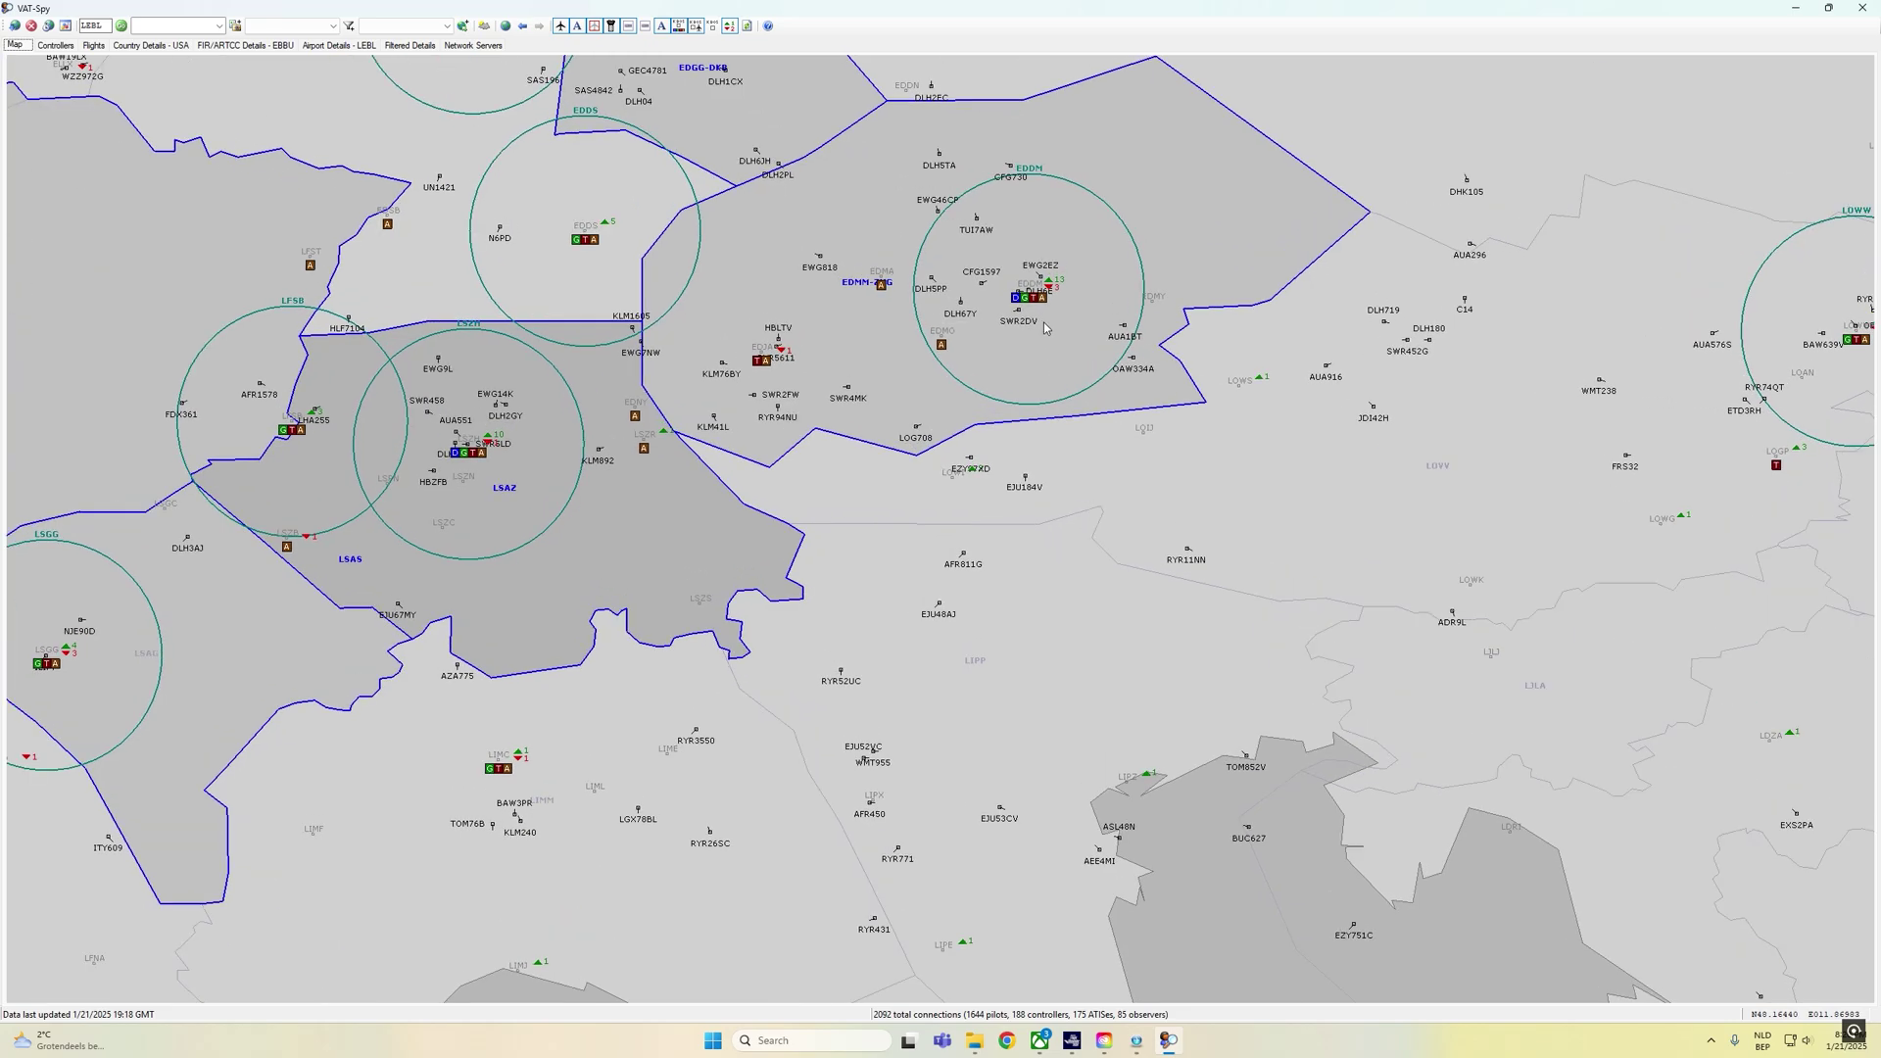
mouse_move(1029, 299)
scroll(1029, 299, "up", 3)
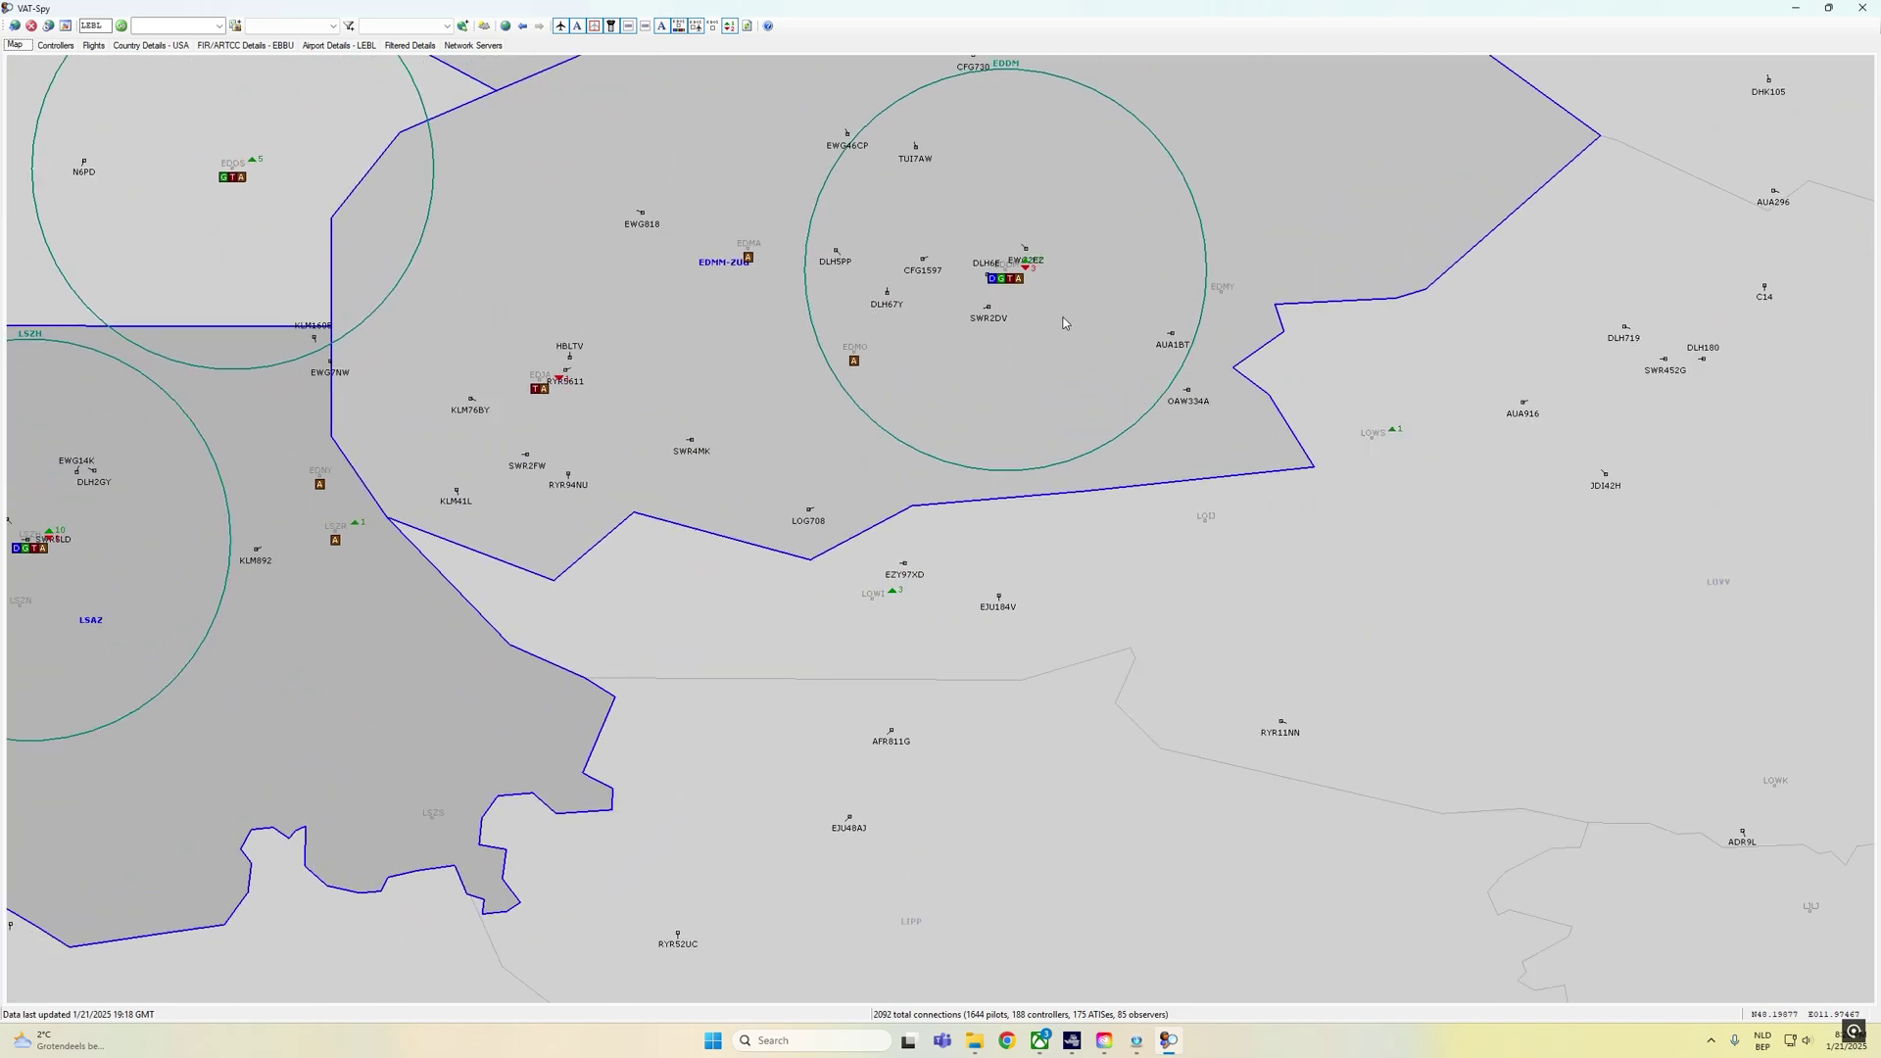
scroll(1062, 321, "up", 2)
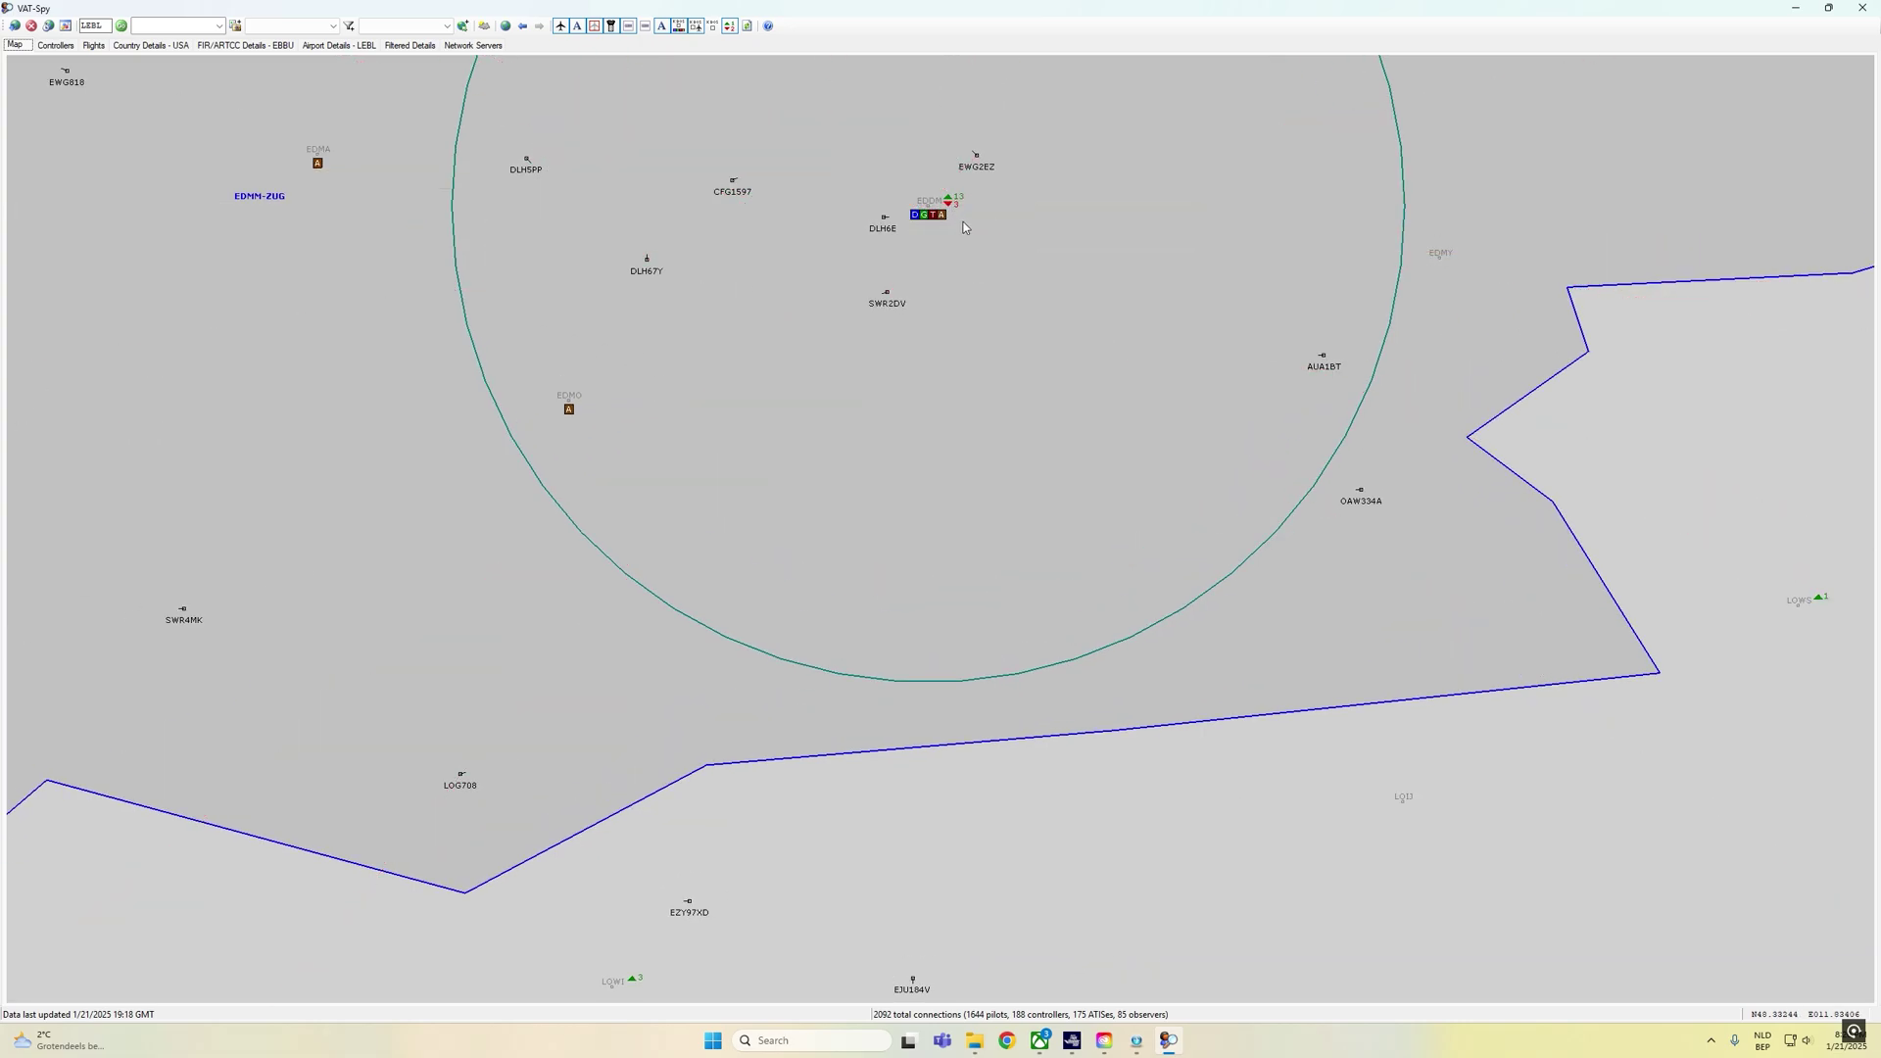
Switch to Microsoft Flight Simulator and dismiss the EDDM departure search suggestions
key("alt+Tab")
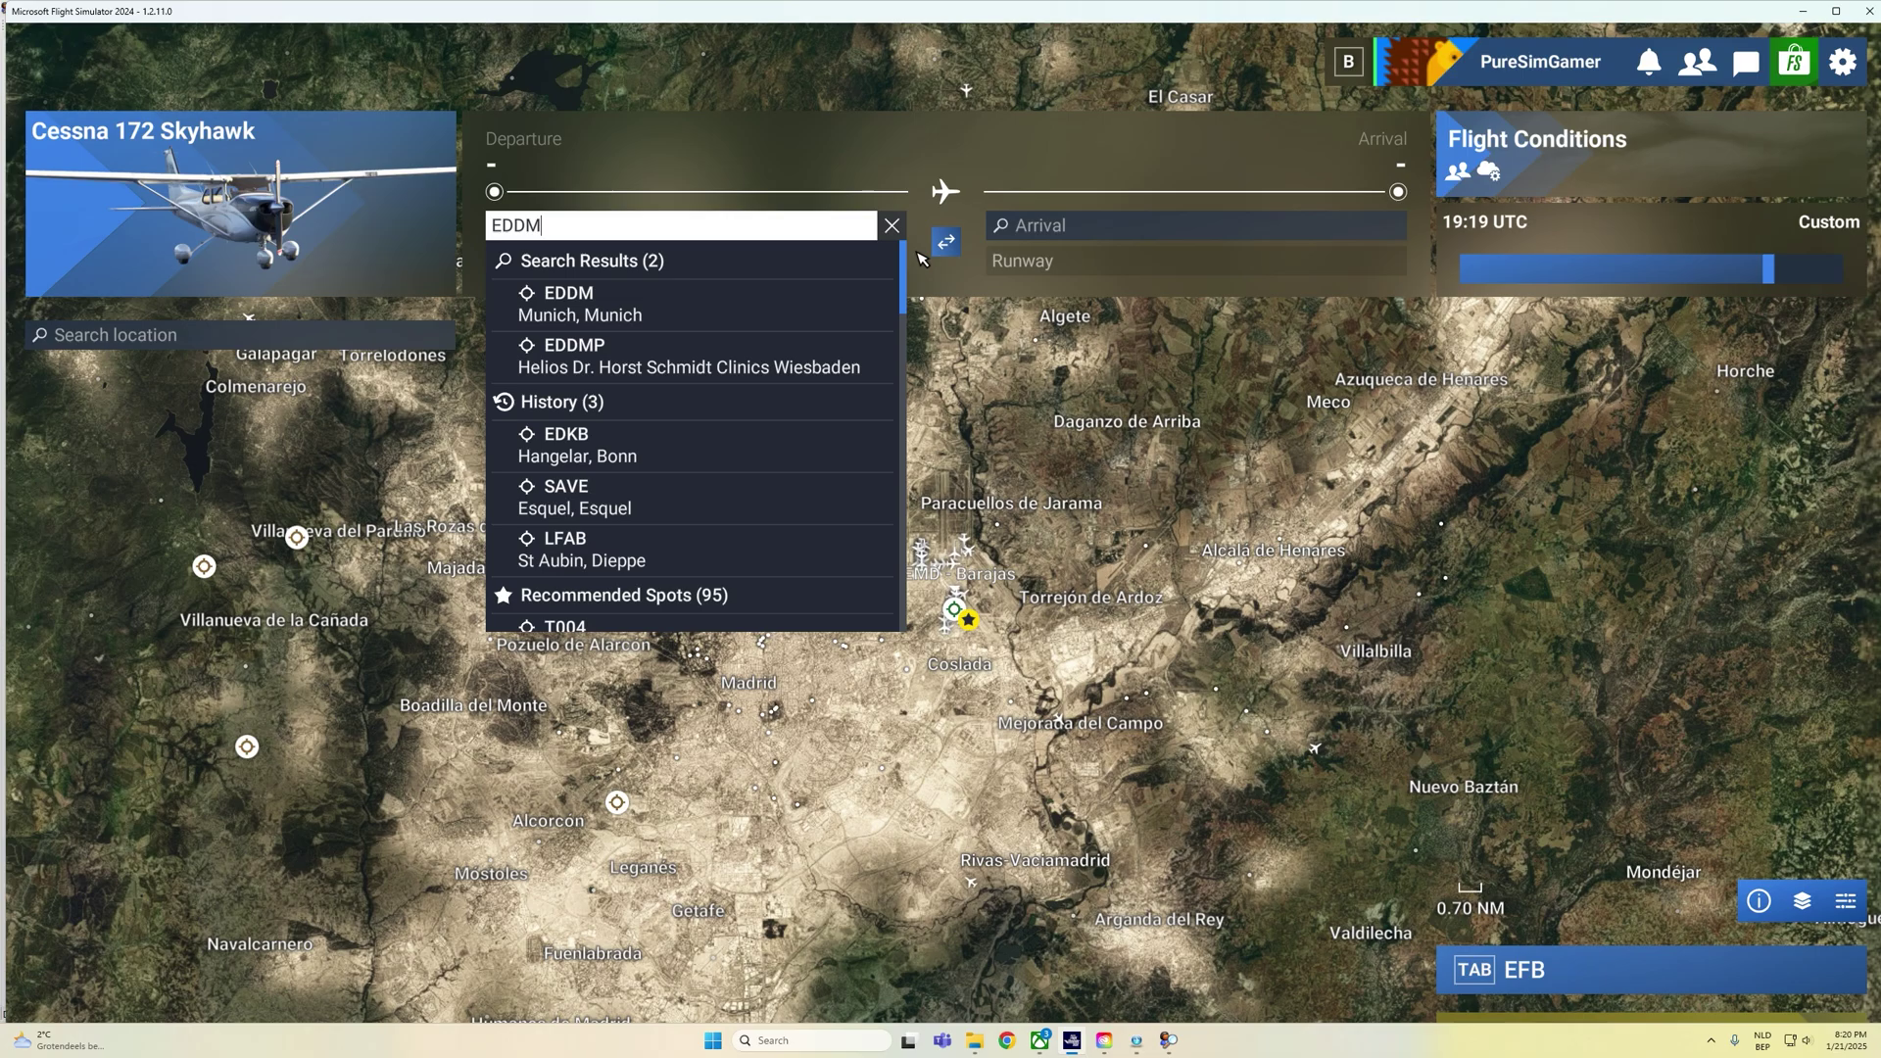
left_click(543, 227)
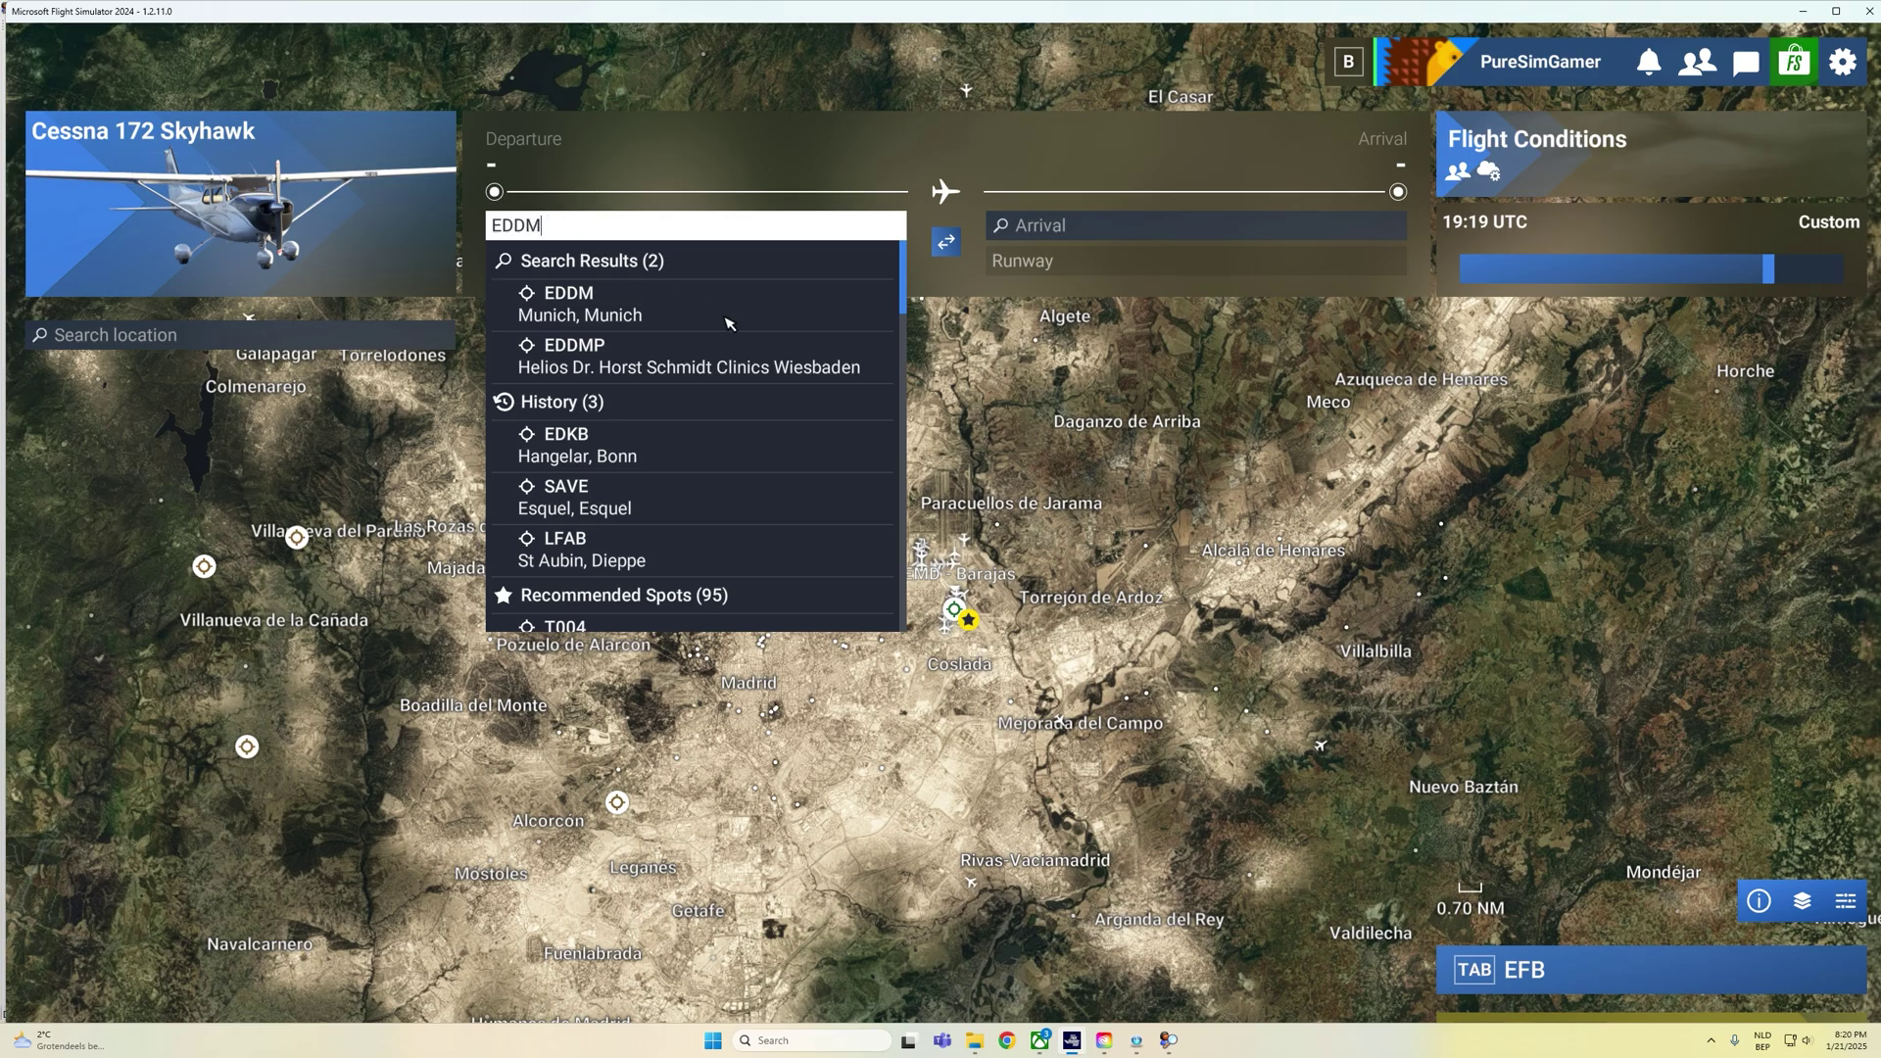
left_click(976, 453)
left_click(976, 453)
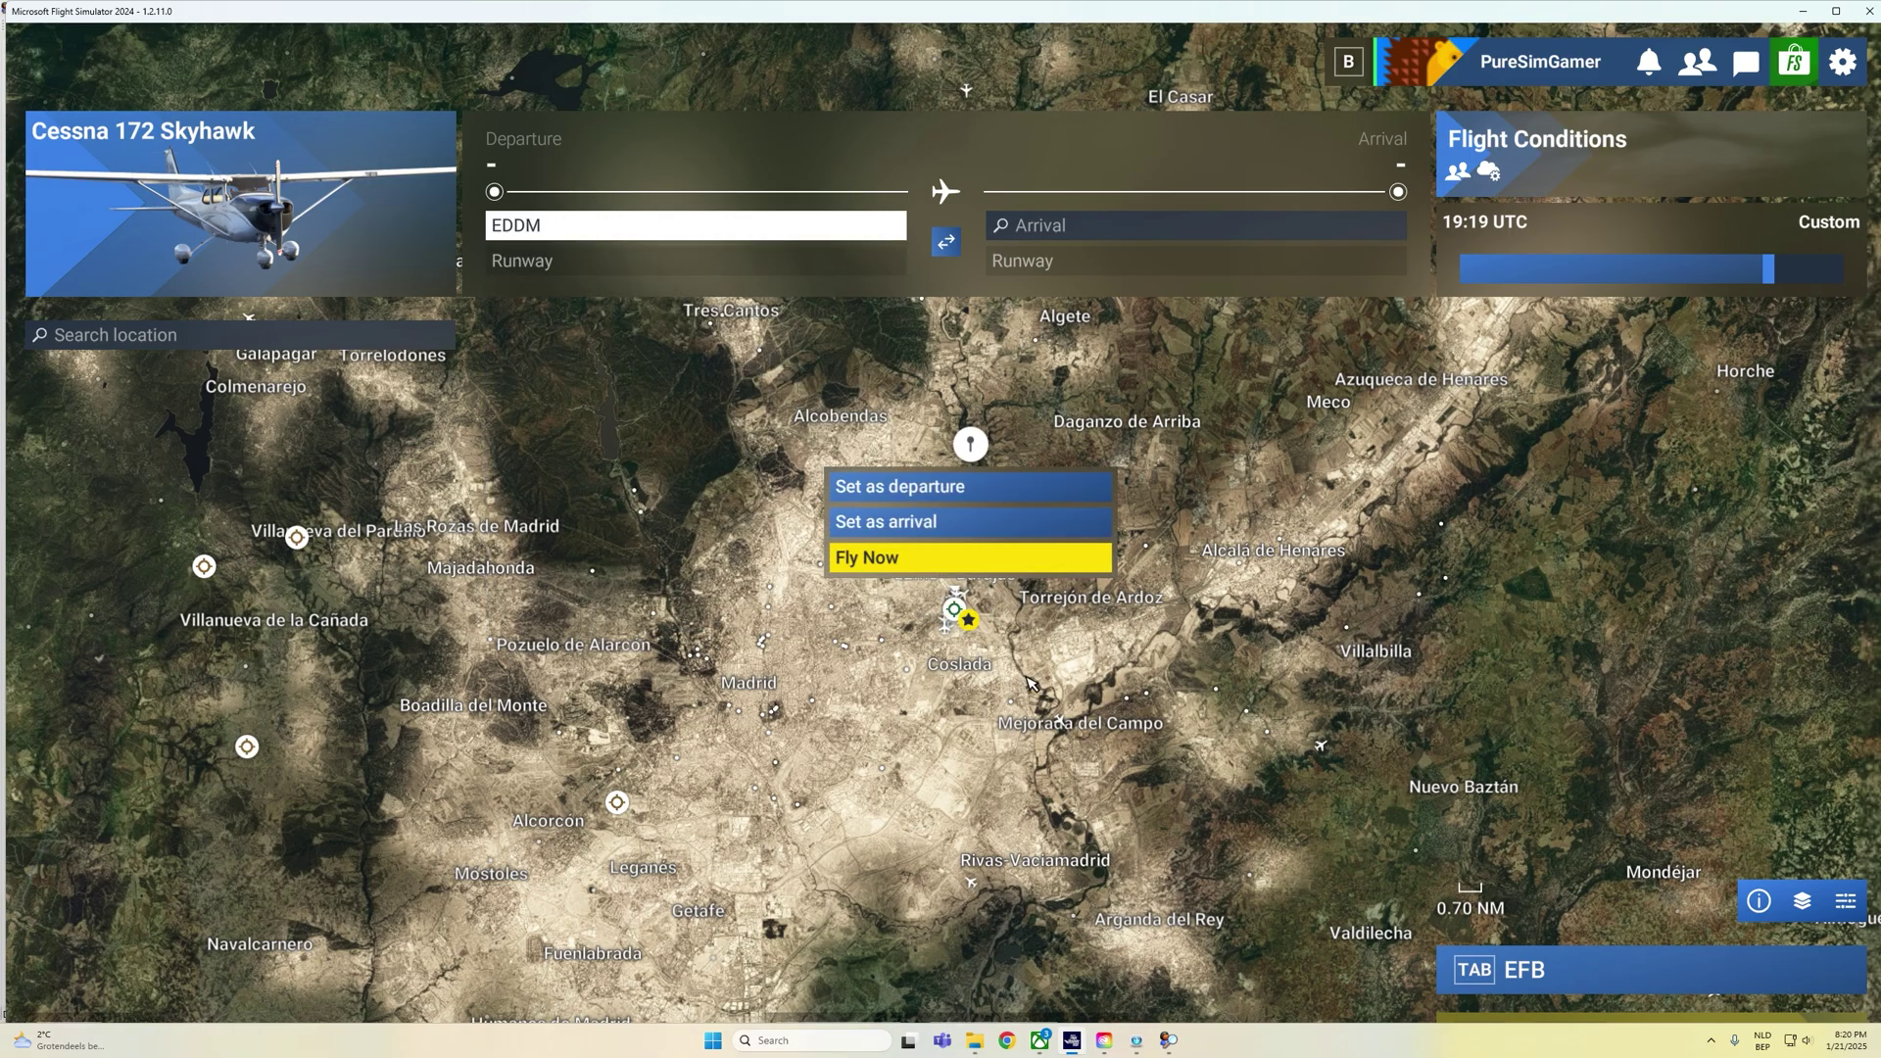
Set the PARKING 1 -- RAMP GA MEDIUM spot at LEMD Barajas as departure and start the flight in full screen
scroll(1033, 649, "up", 3)
scroll(1030, 643, "up", 1)
left_click_drag(914, 481, 993, 564)
scroll(983, 550, "up", 1)
scroll(985, 556, "up", 3)
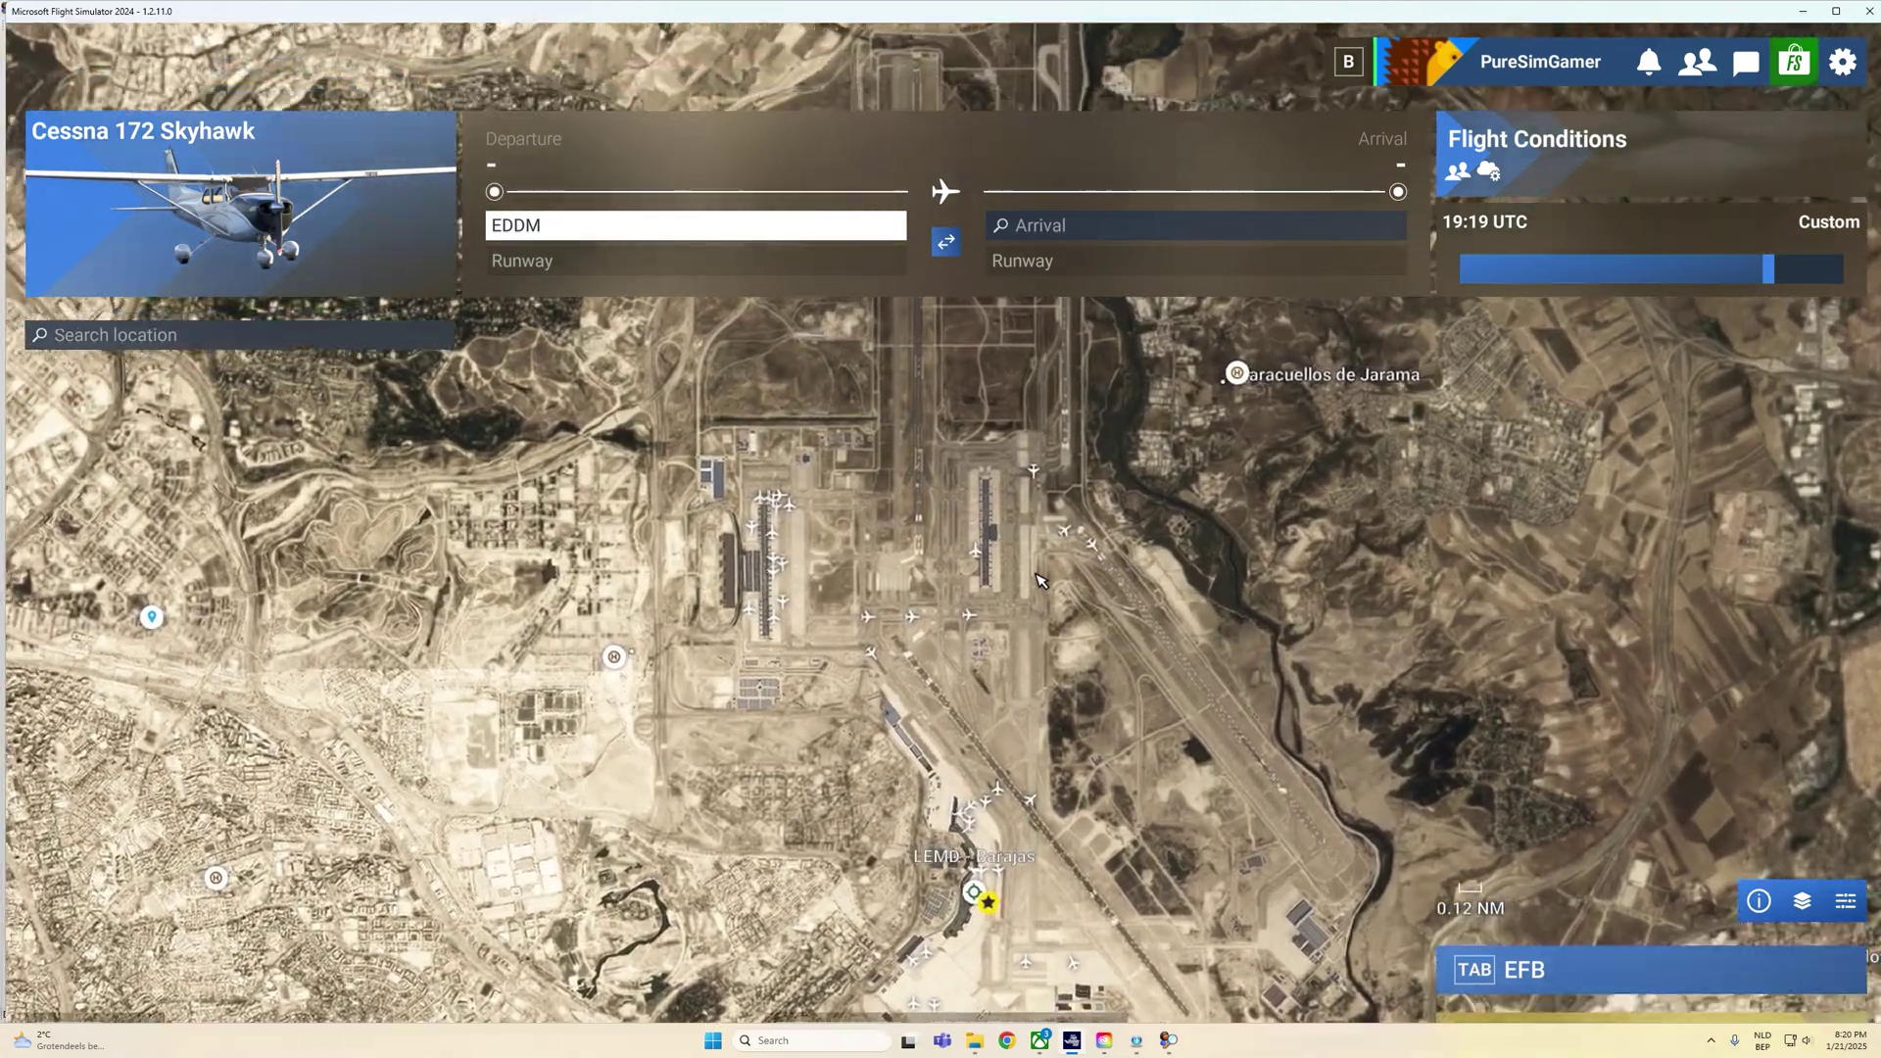
scroll(1033, 576, "up", 1)
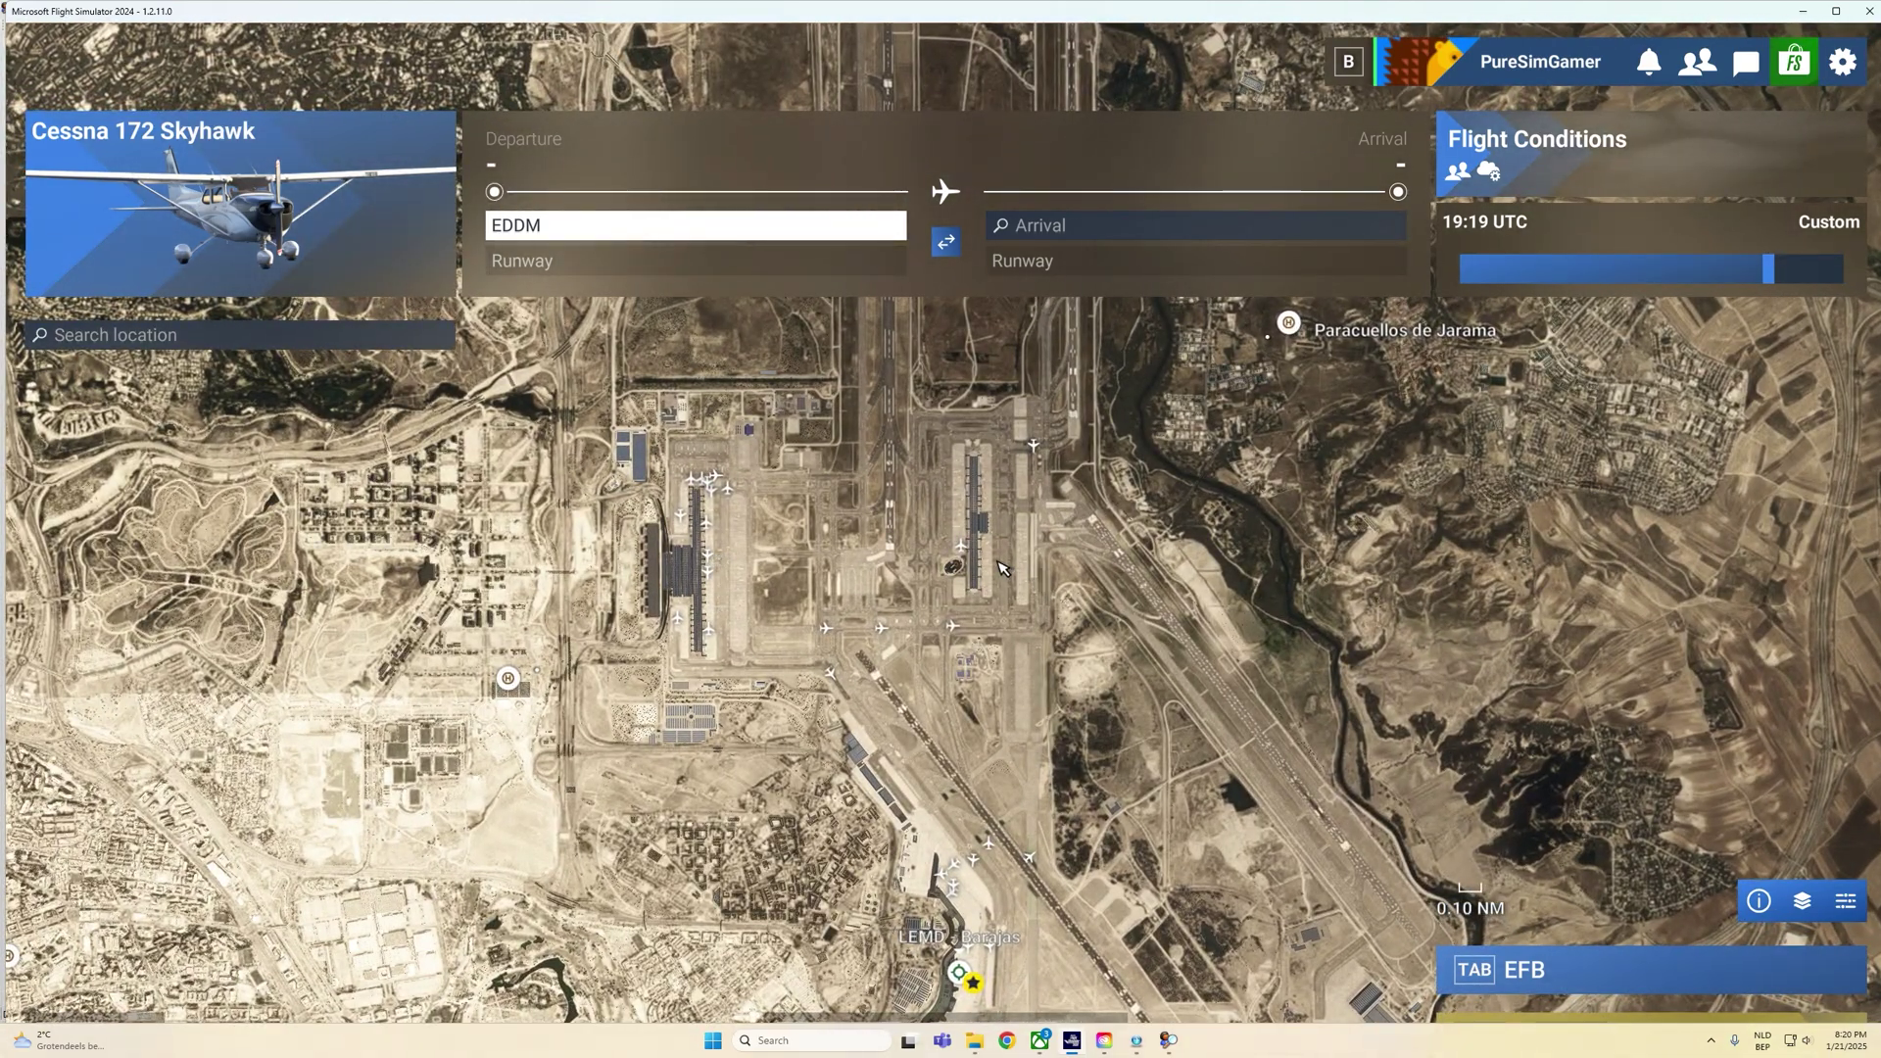
scroll(946, 568, "up", 1)
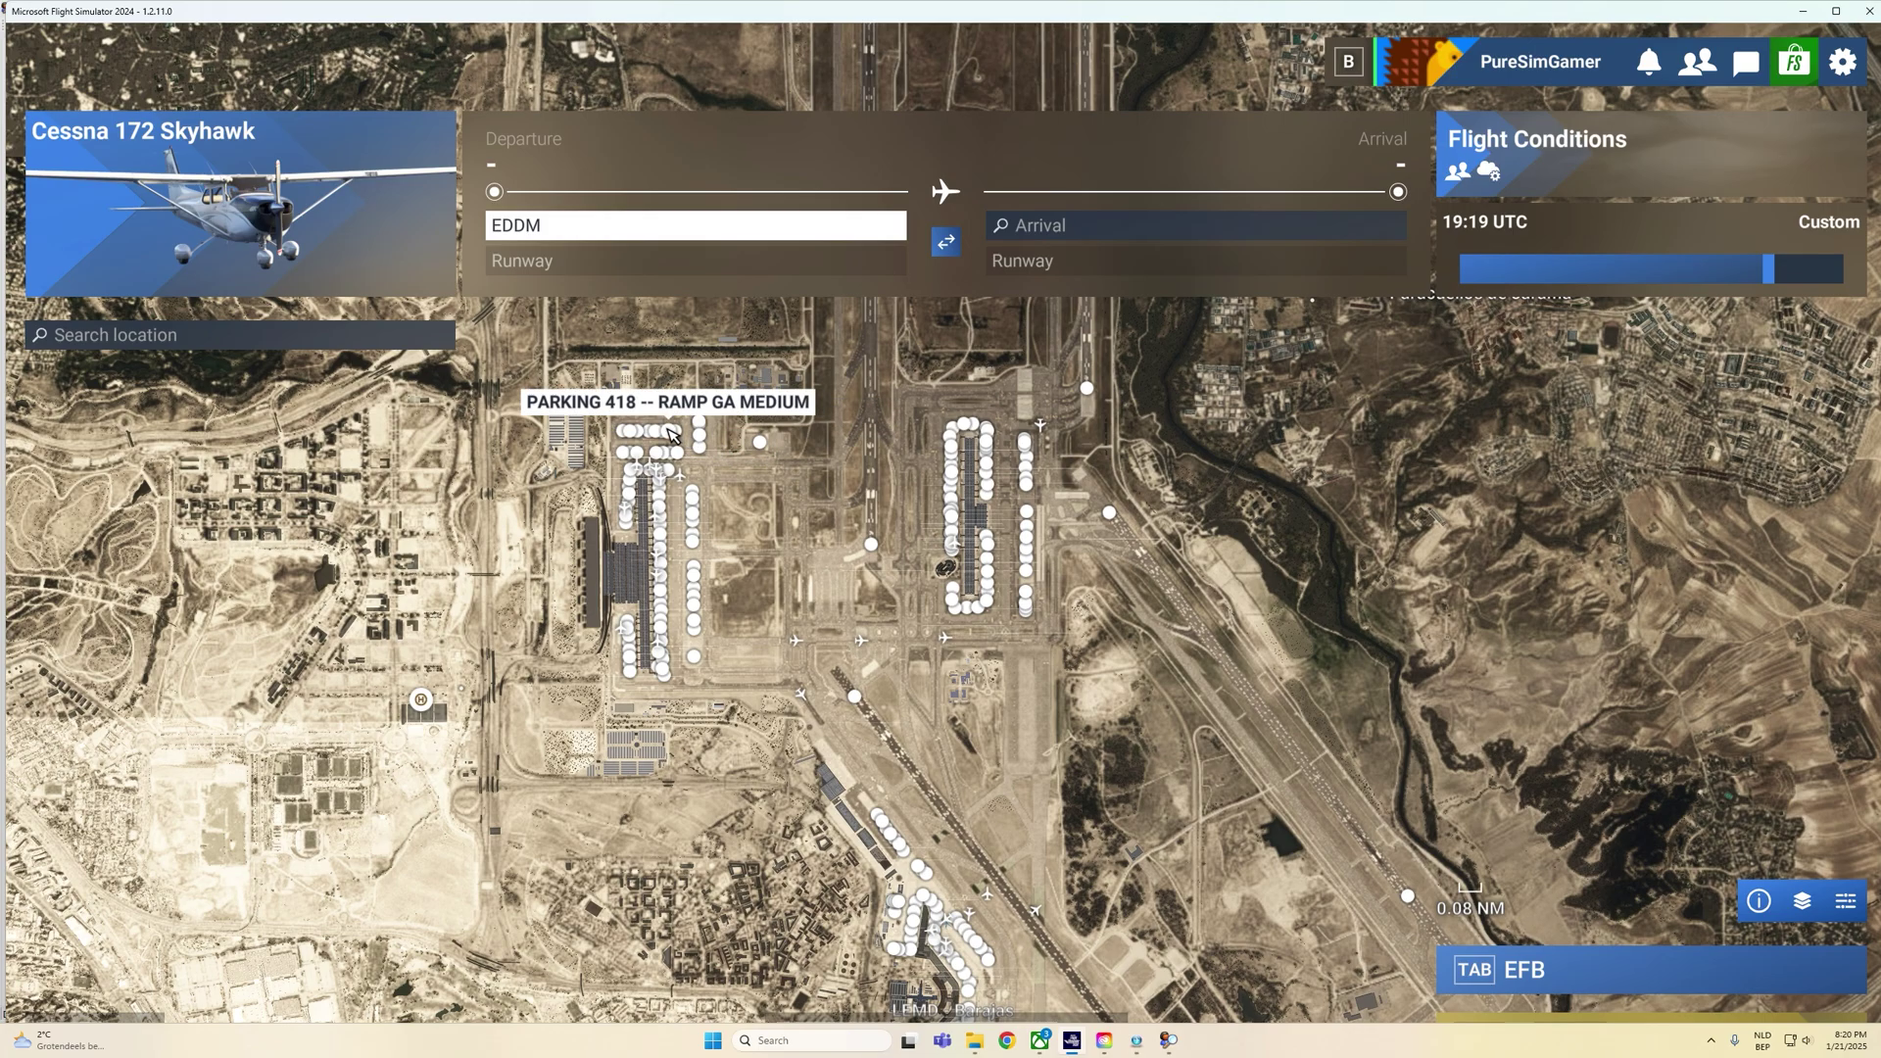
left_click(696, 657)
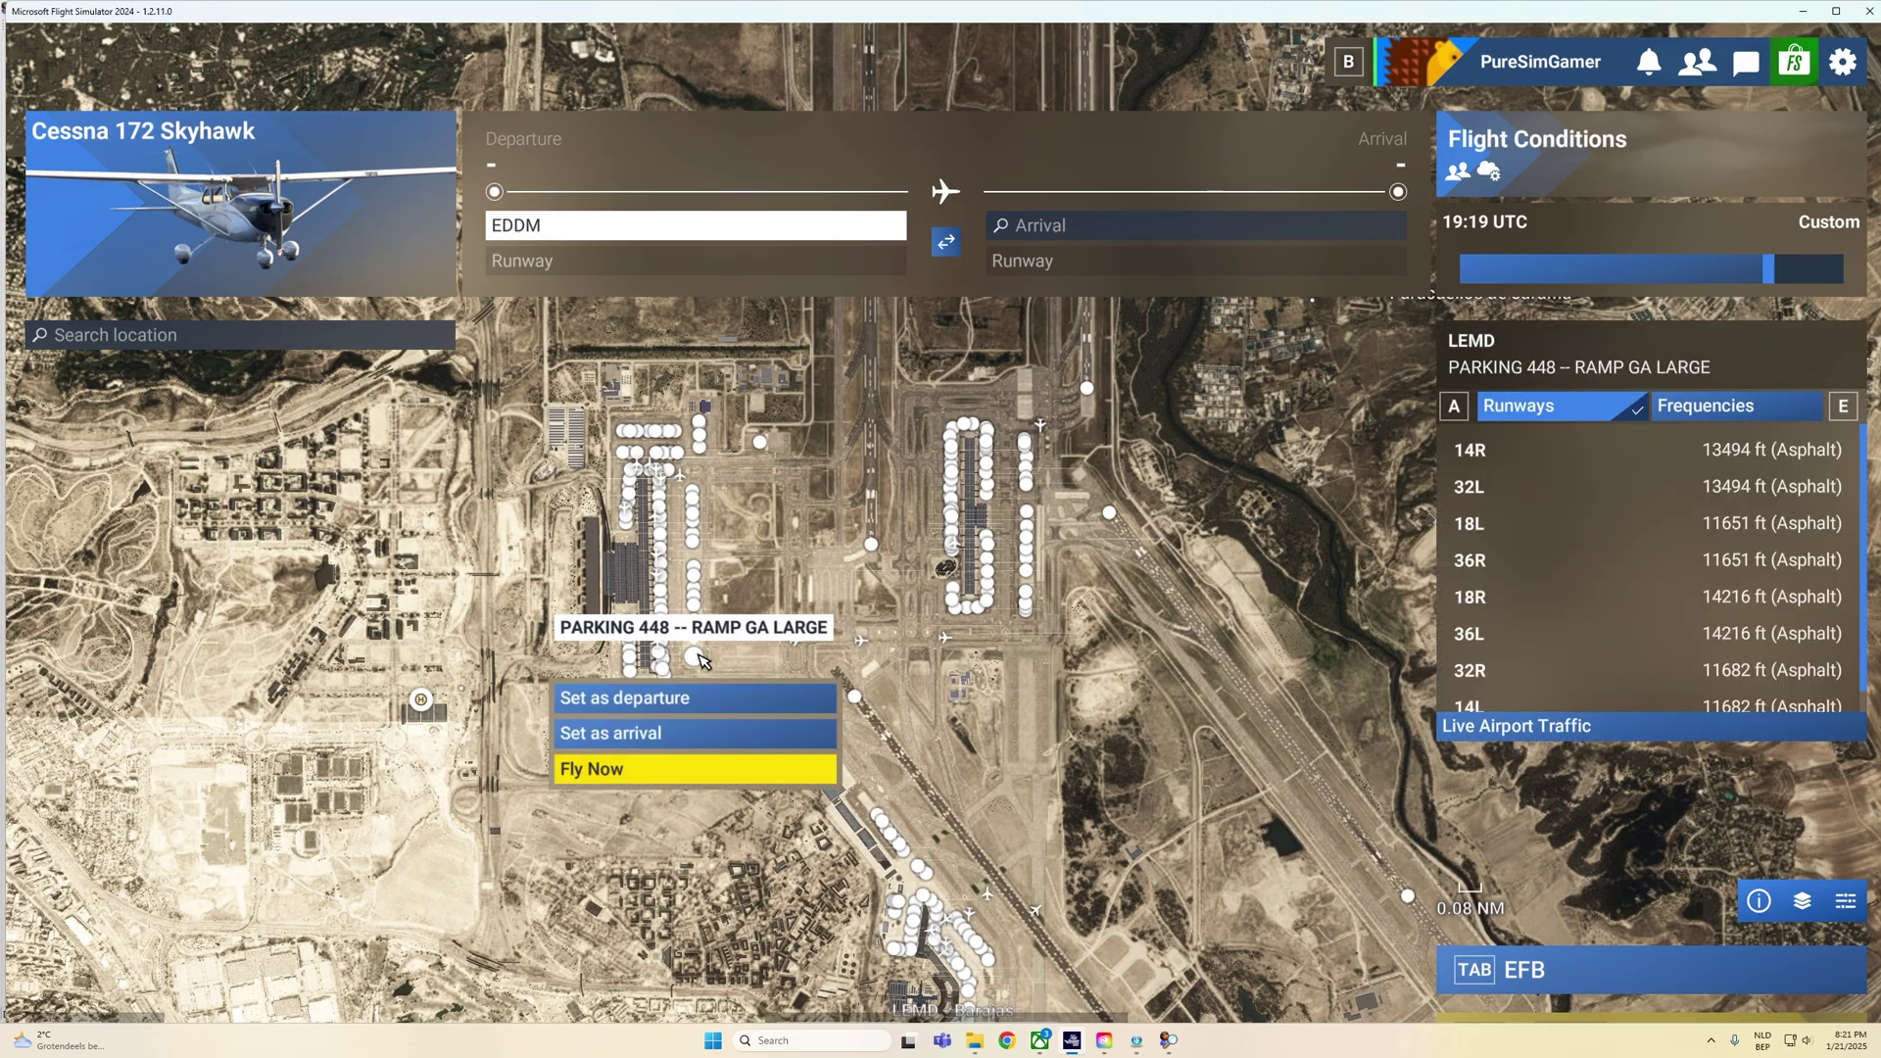
left_click(882, 828)
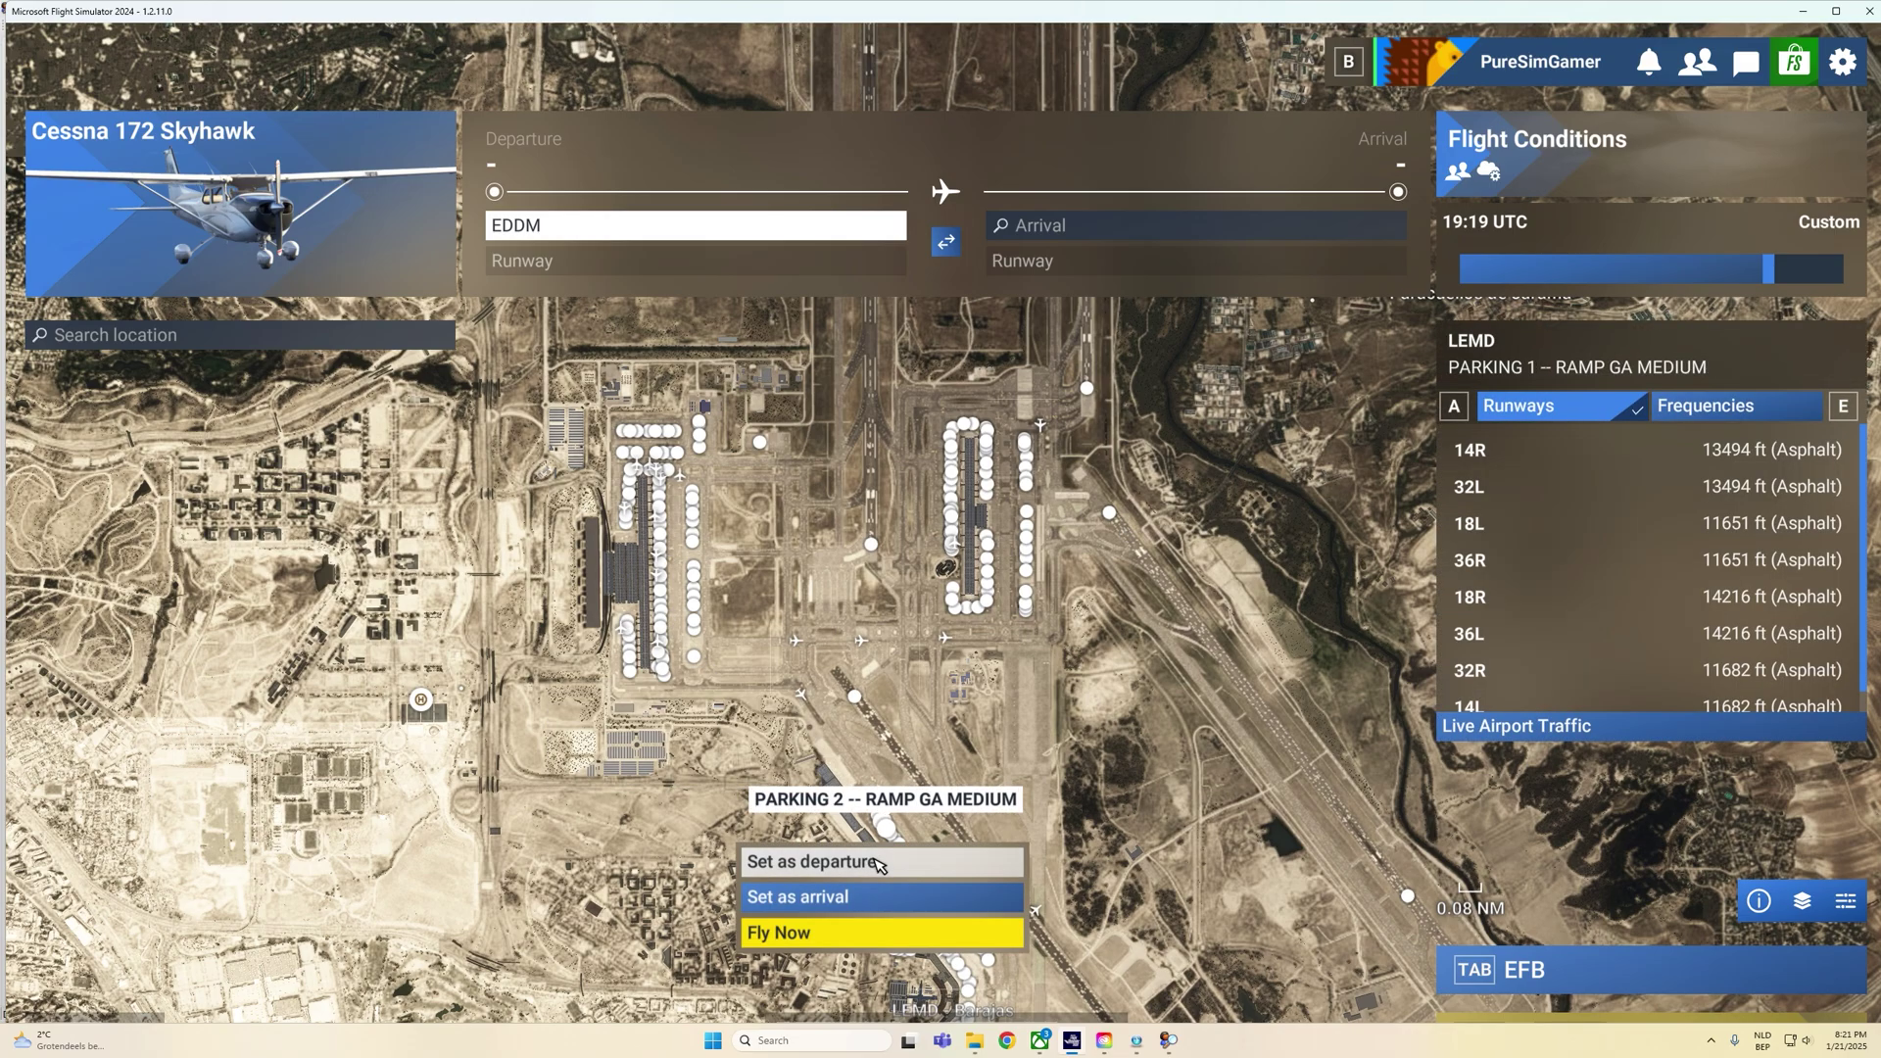
left_click(879, 863)
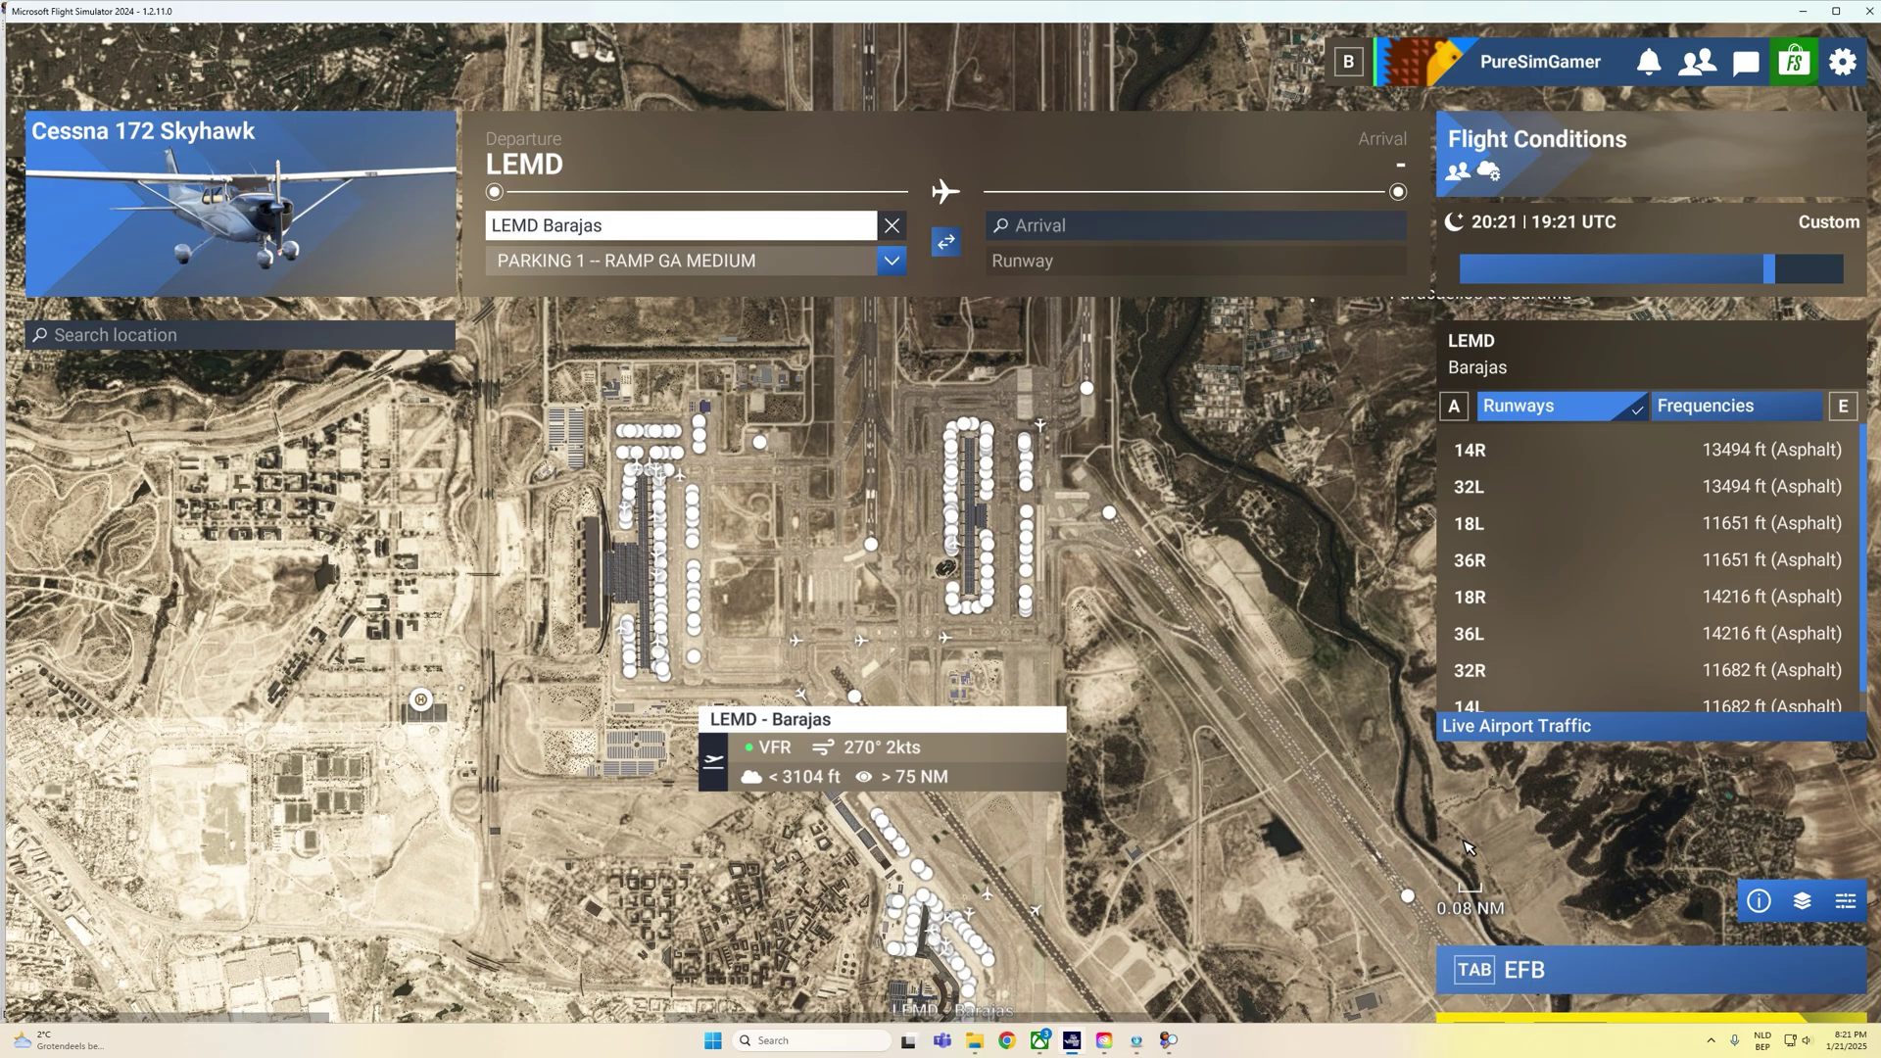
key("alt+Return")
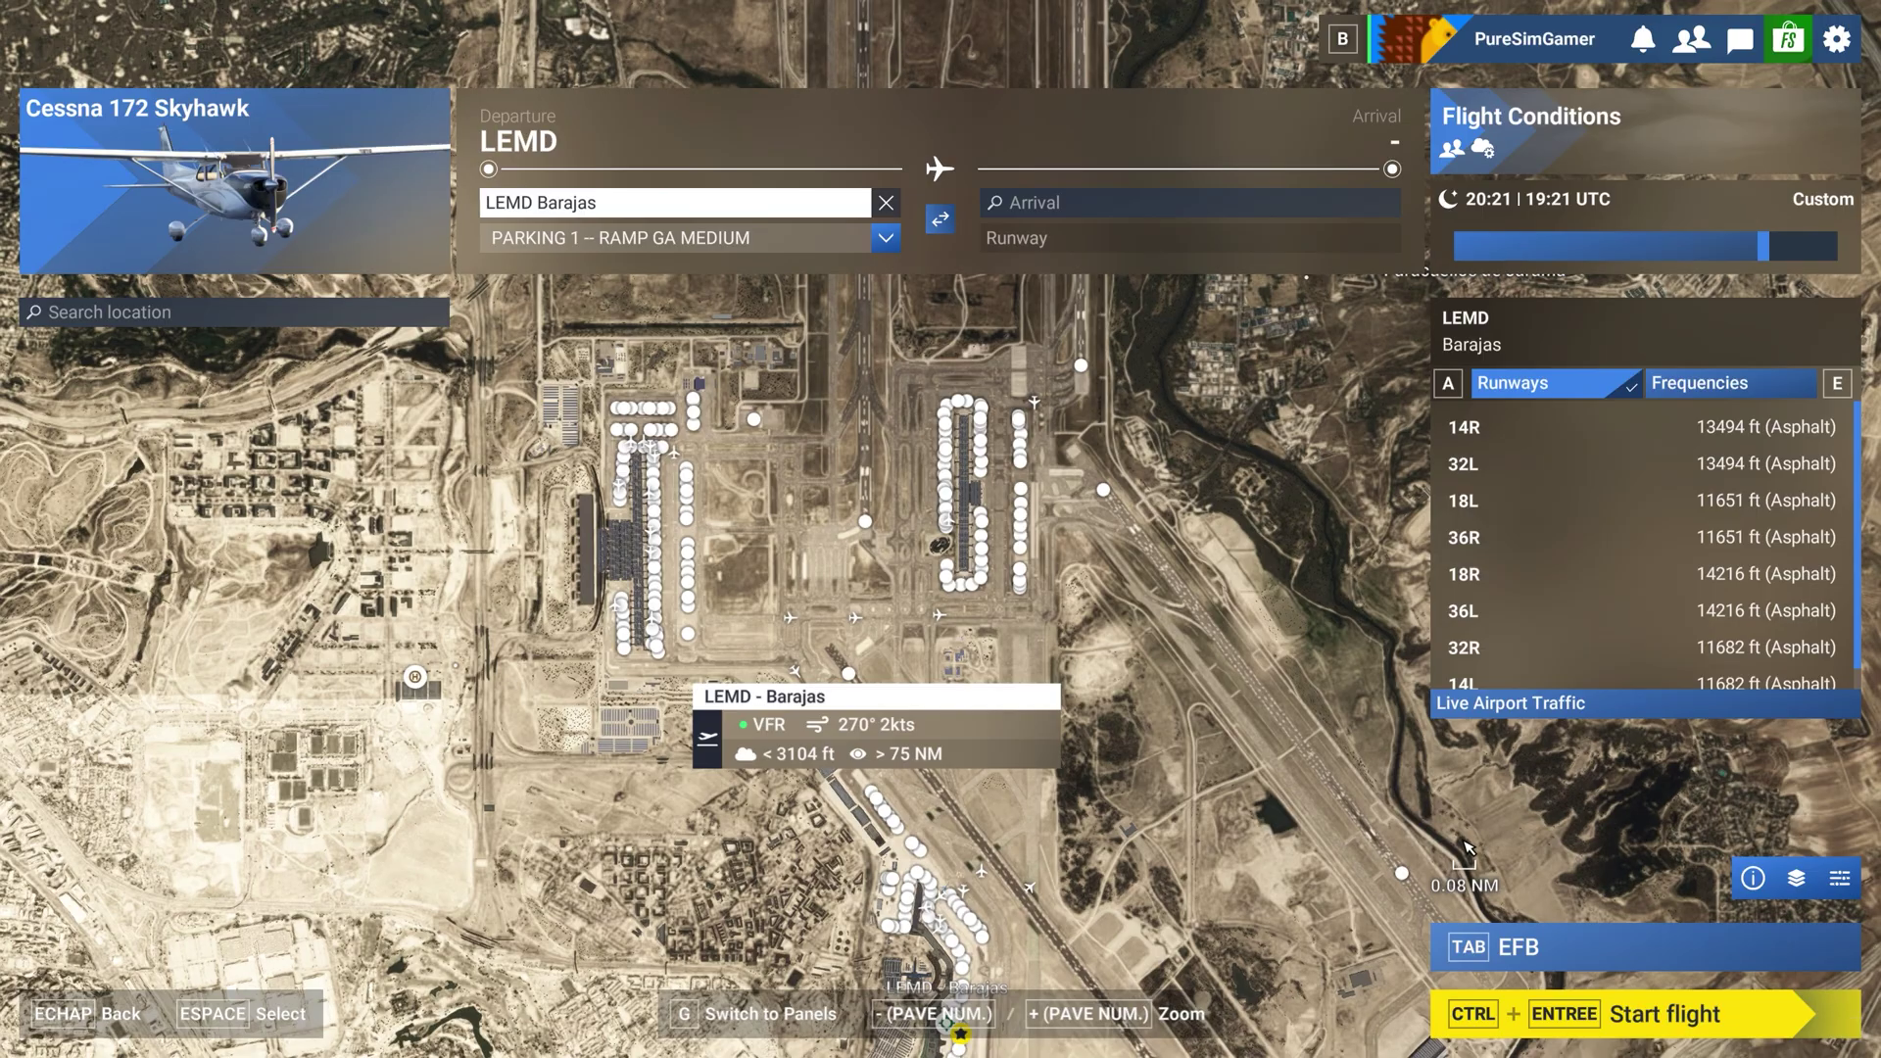
left_click(1619, 1019)
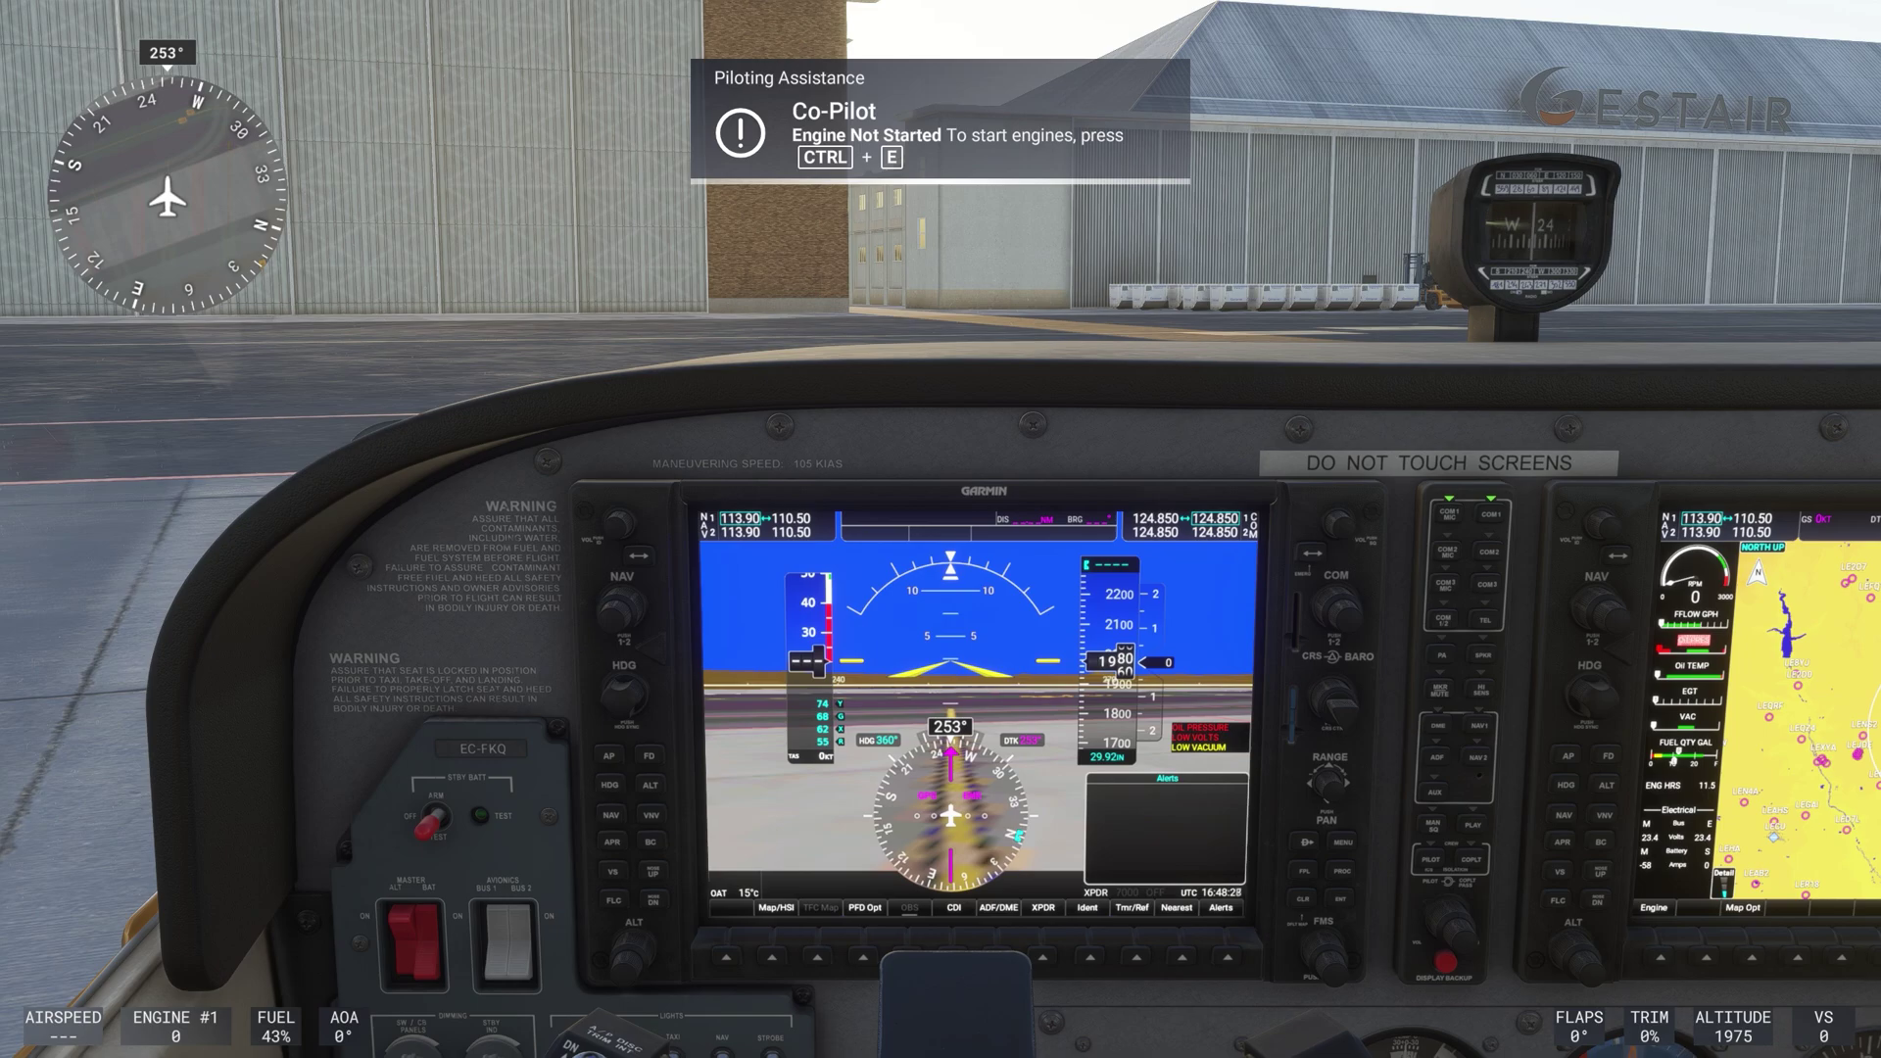
Switch to vPilot, open the network connection form and enter the callsign OO8422
key("alt+Tab")
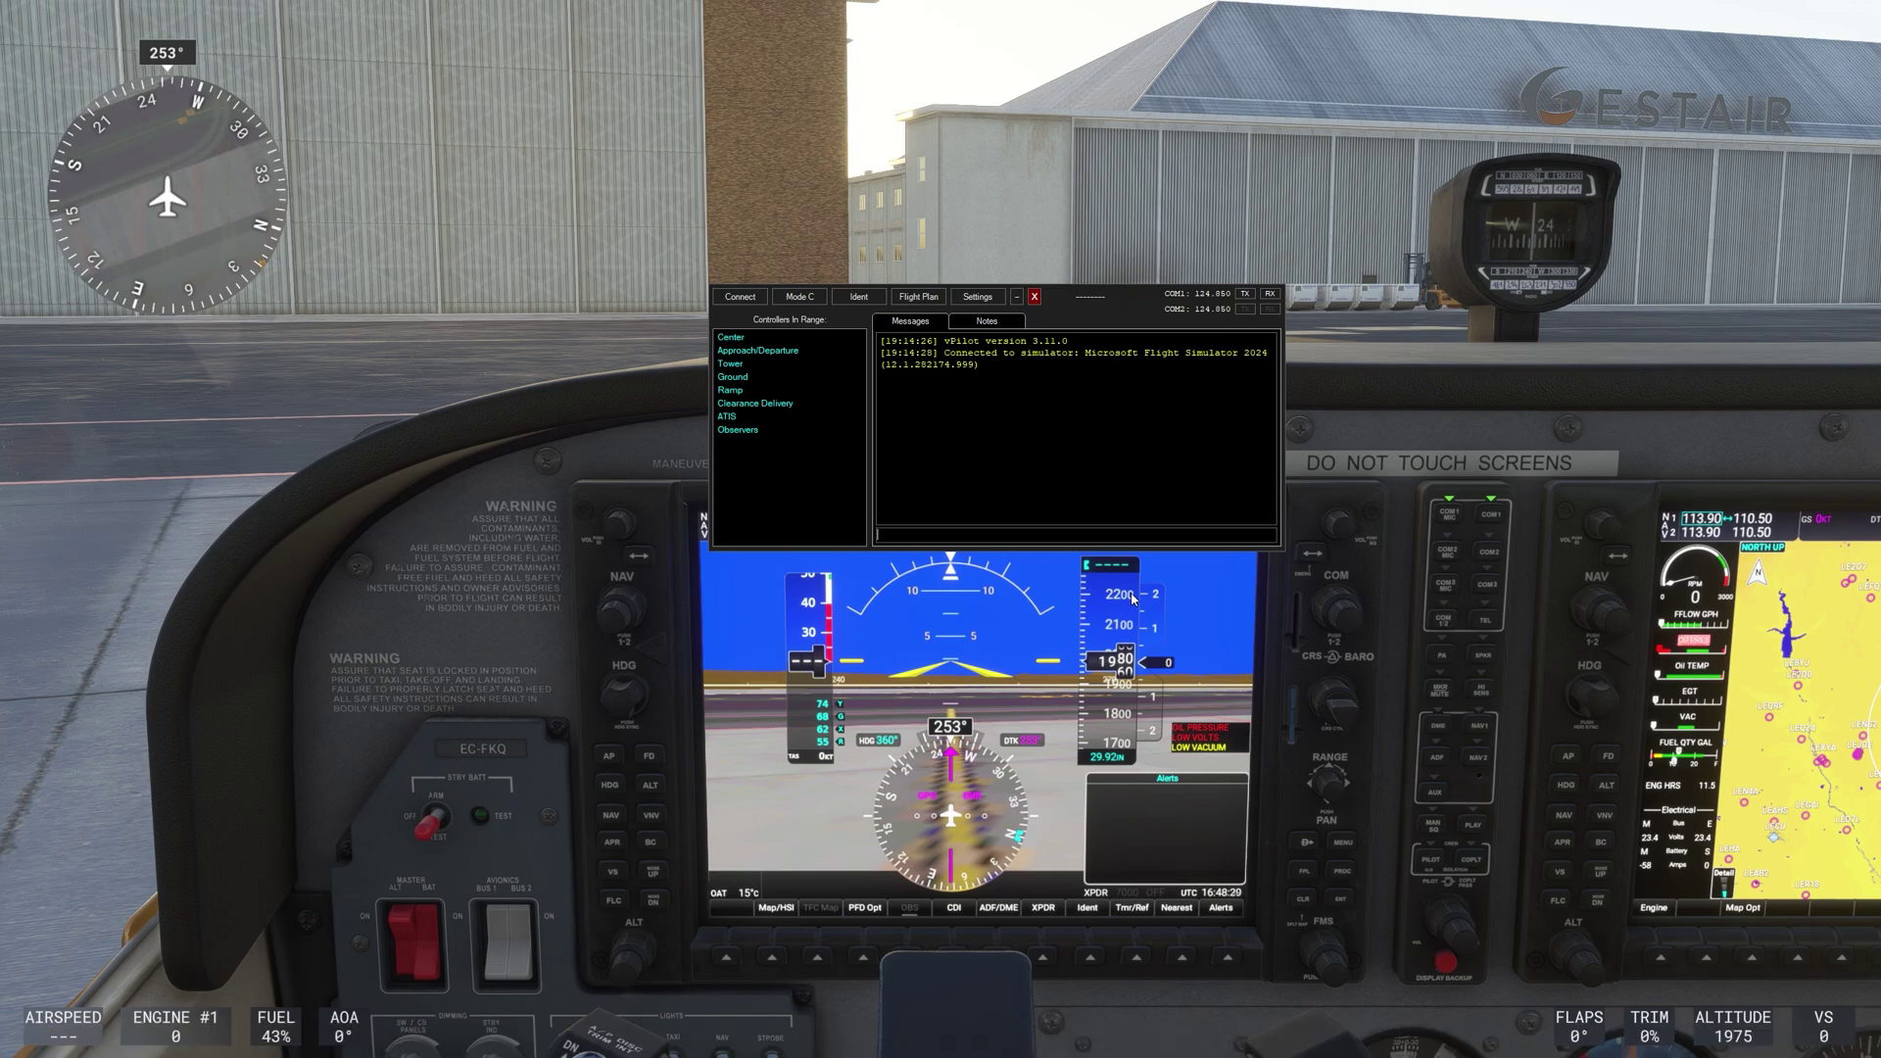
left_click(736, 299)
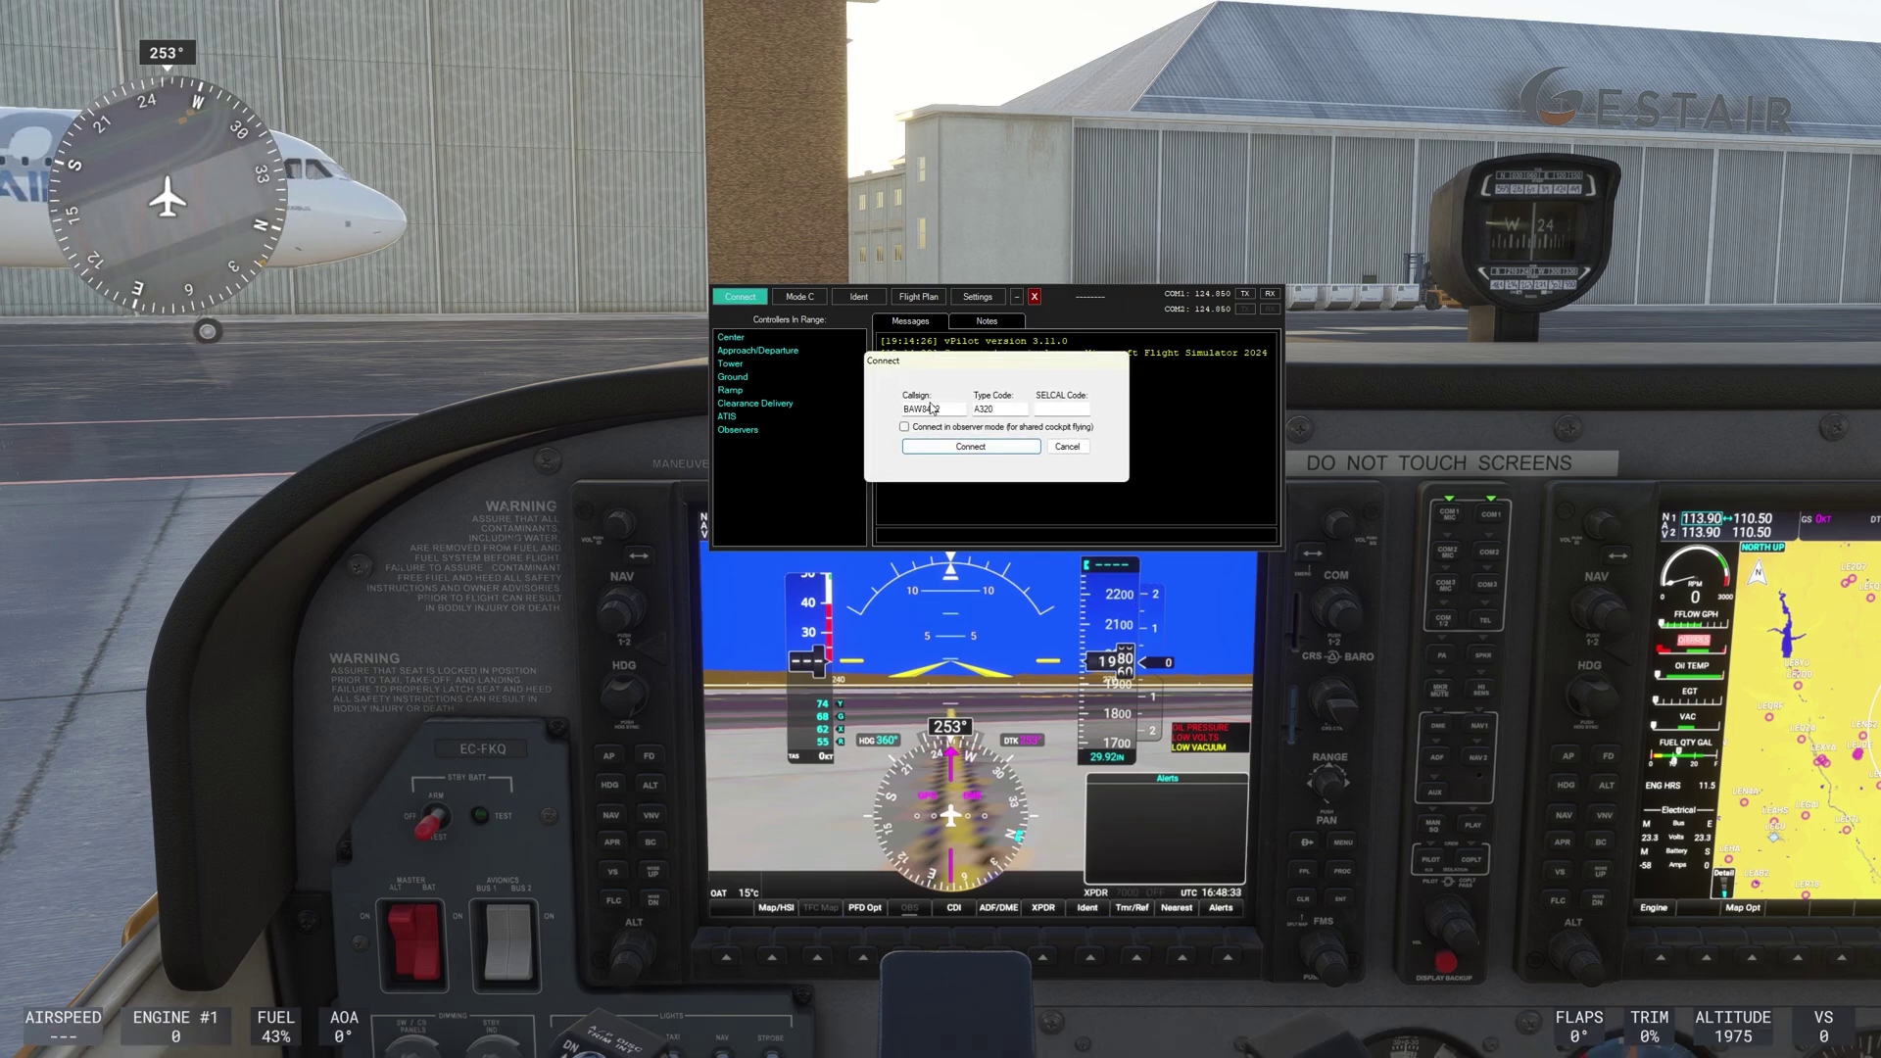
left_click_drag(931, 408, 866, 400)
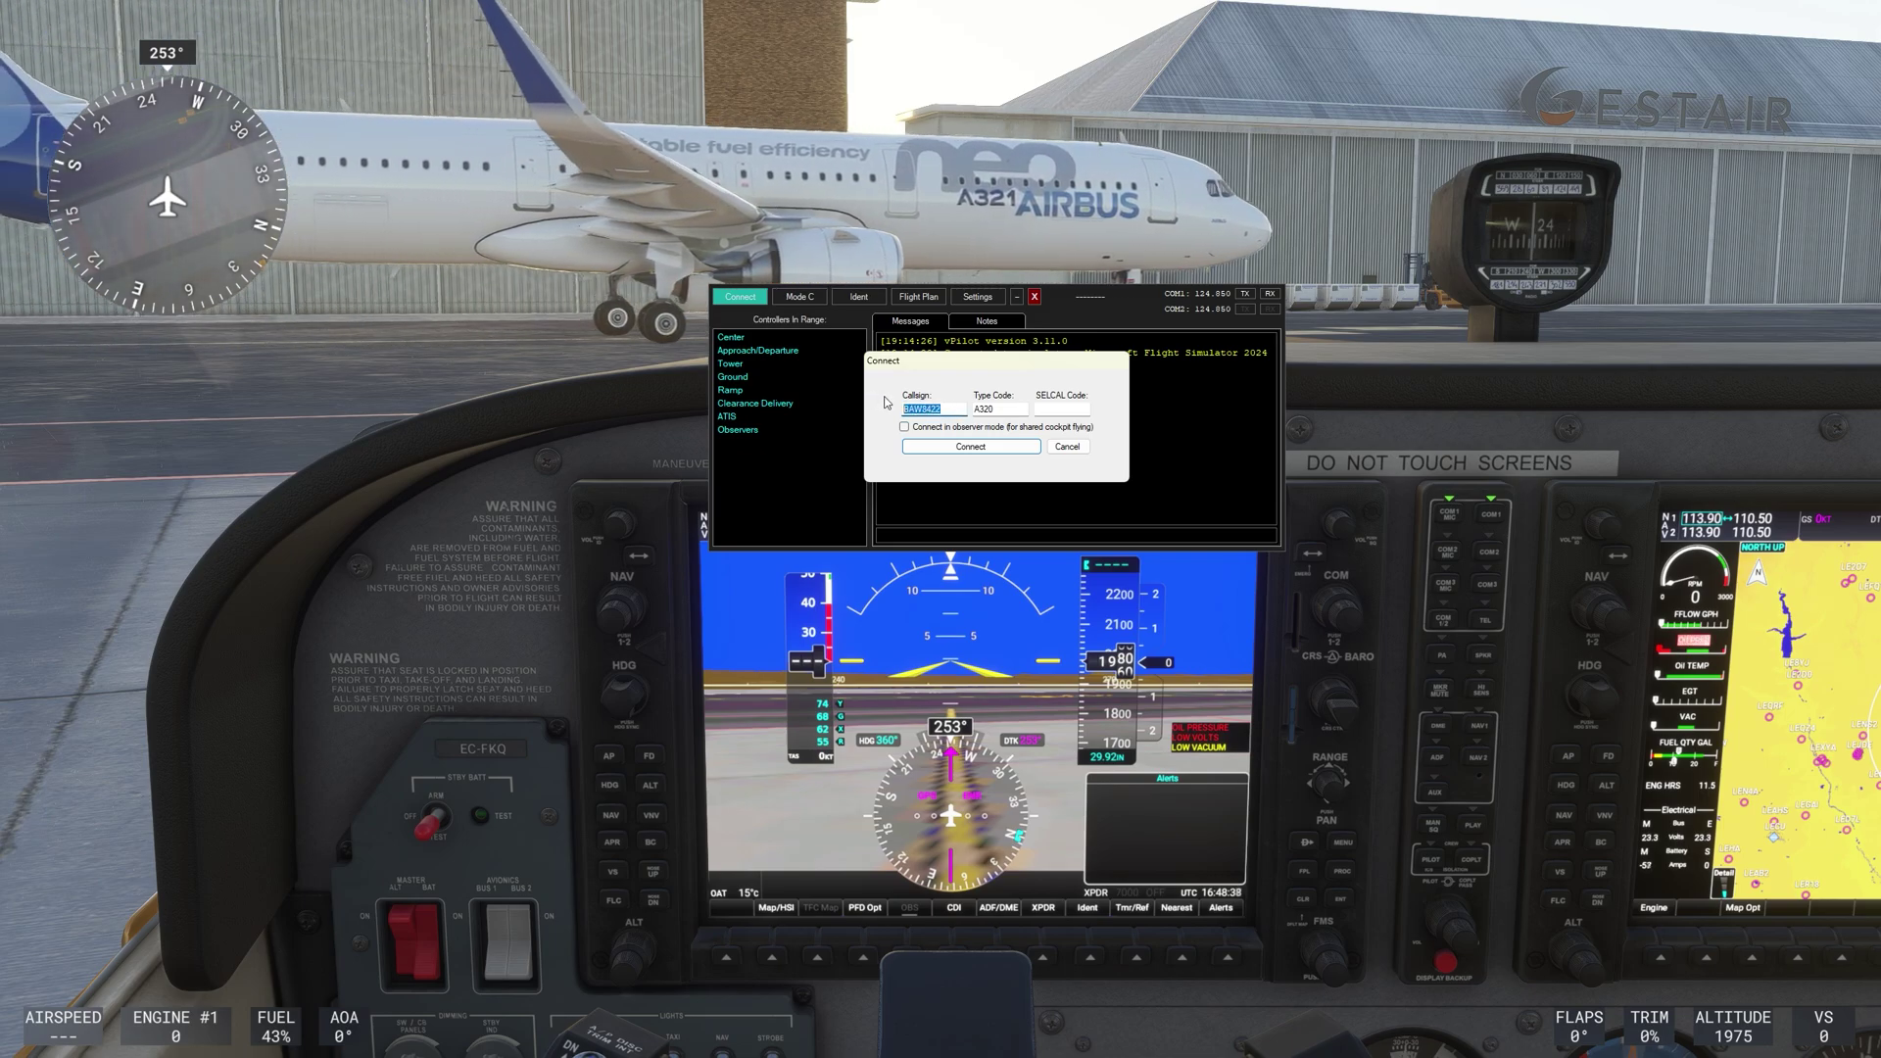
type("OO8")
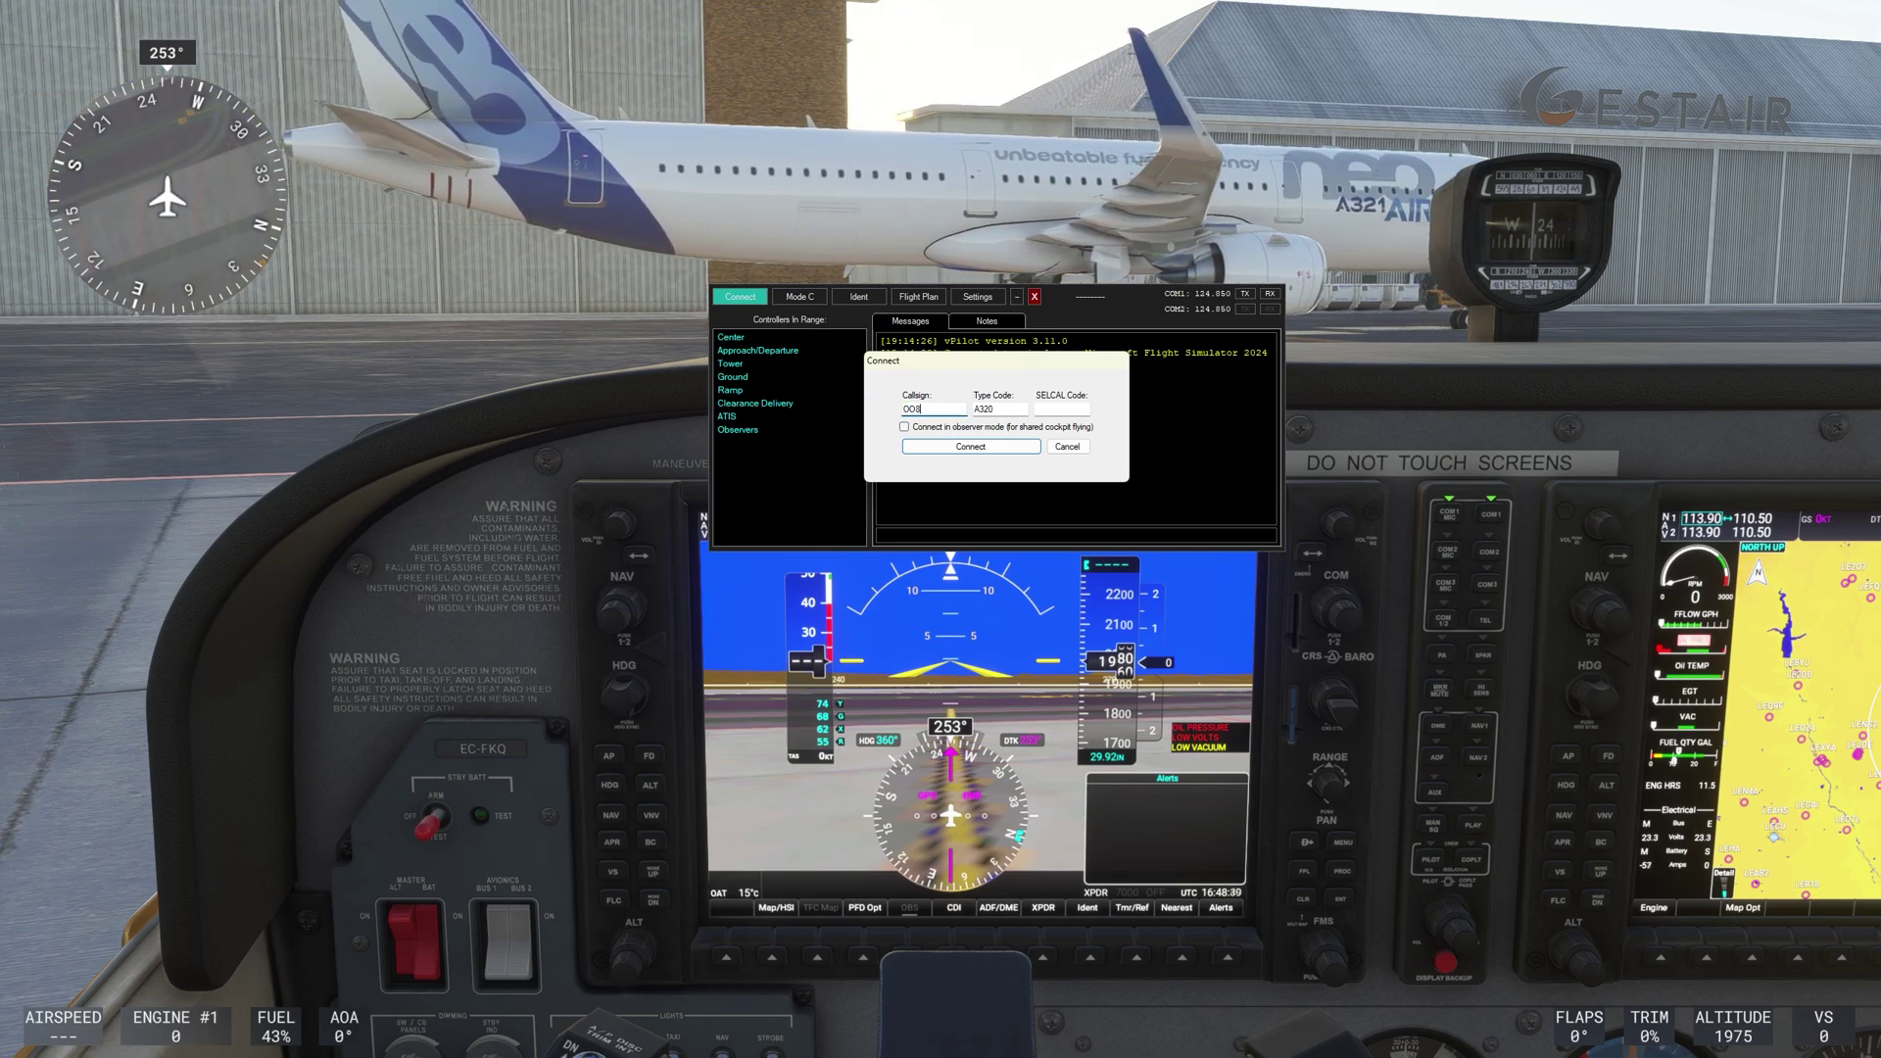
type("422")
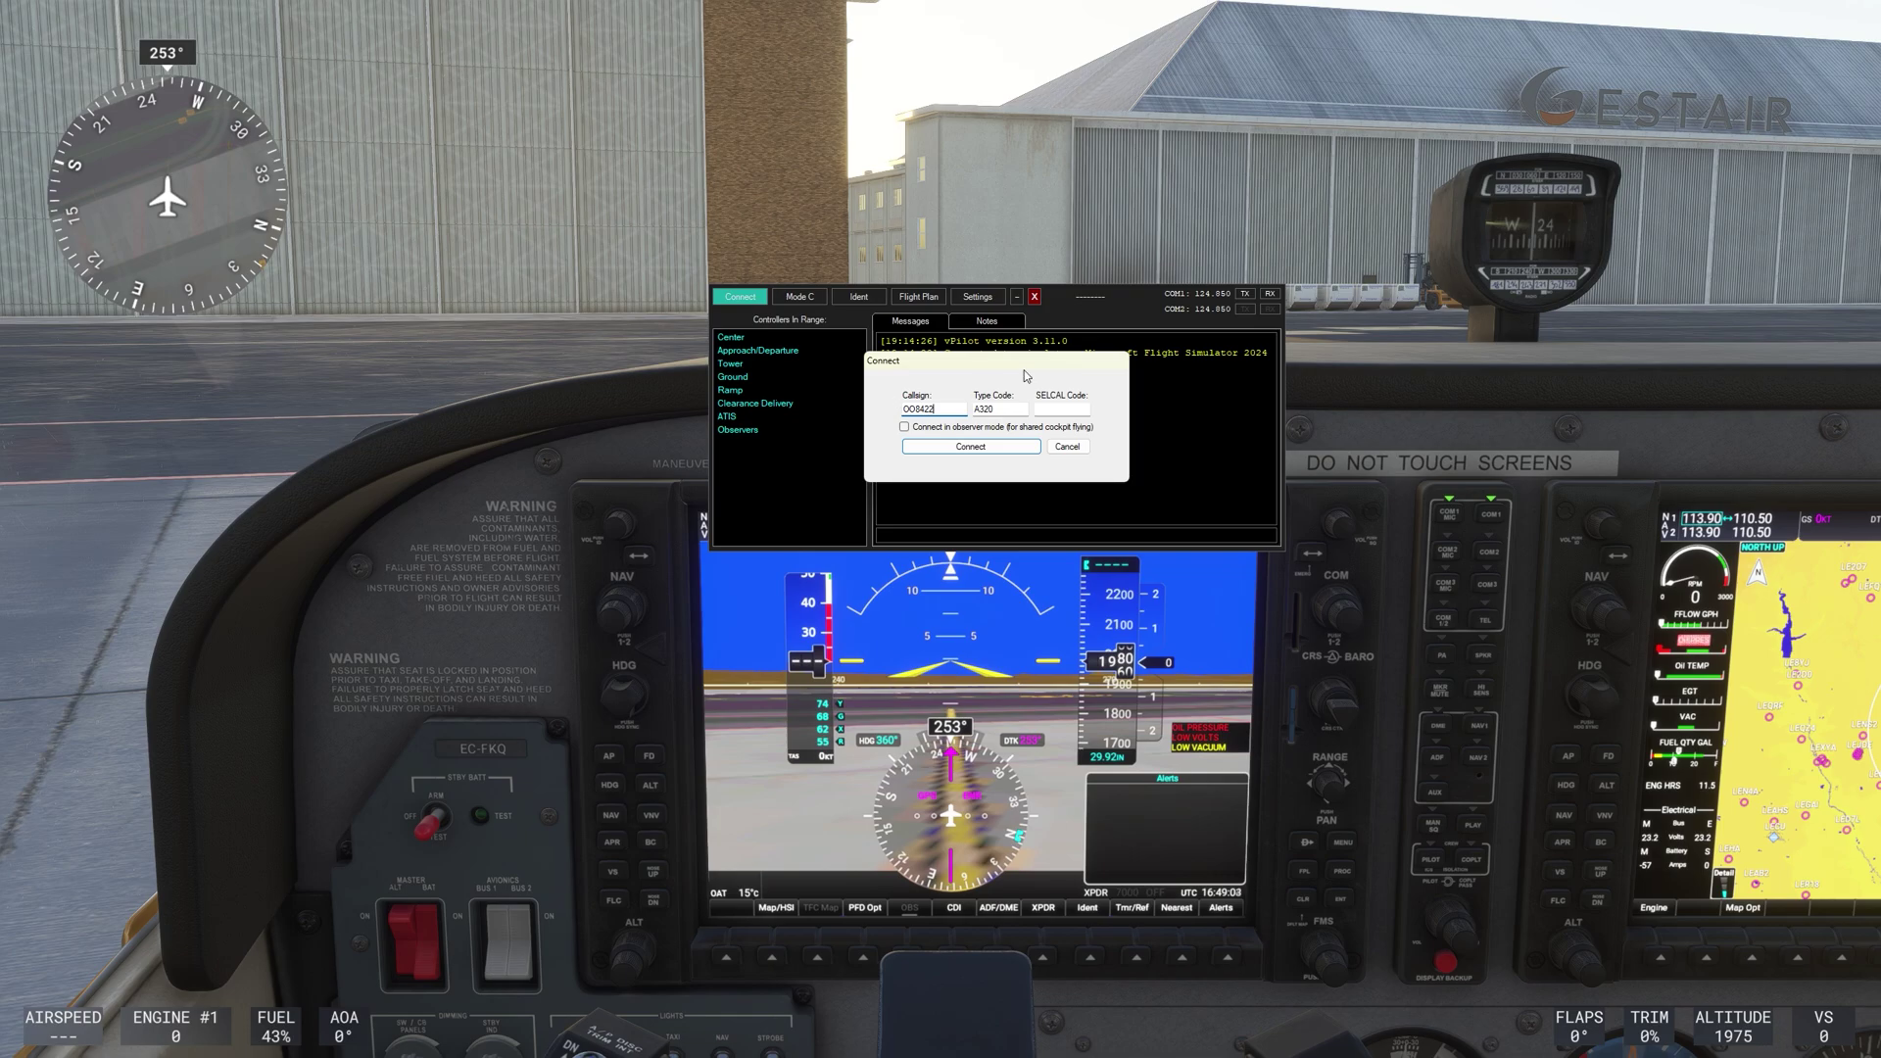
Try to connect to the network with the aircraft type code CC172/L
key("Tab")
type("CC17")
left_click(997, 447)
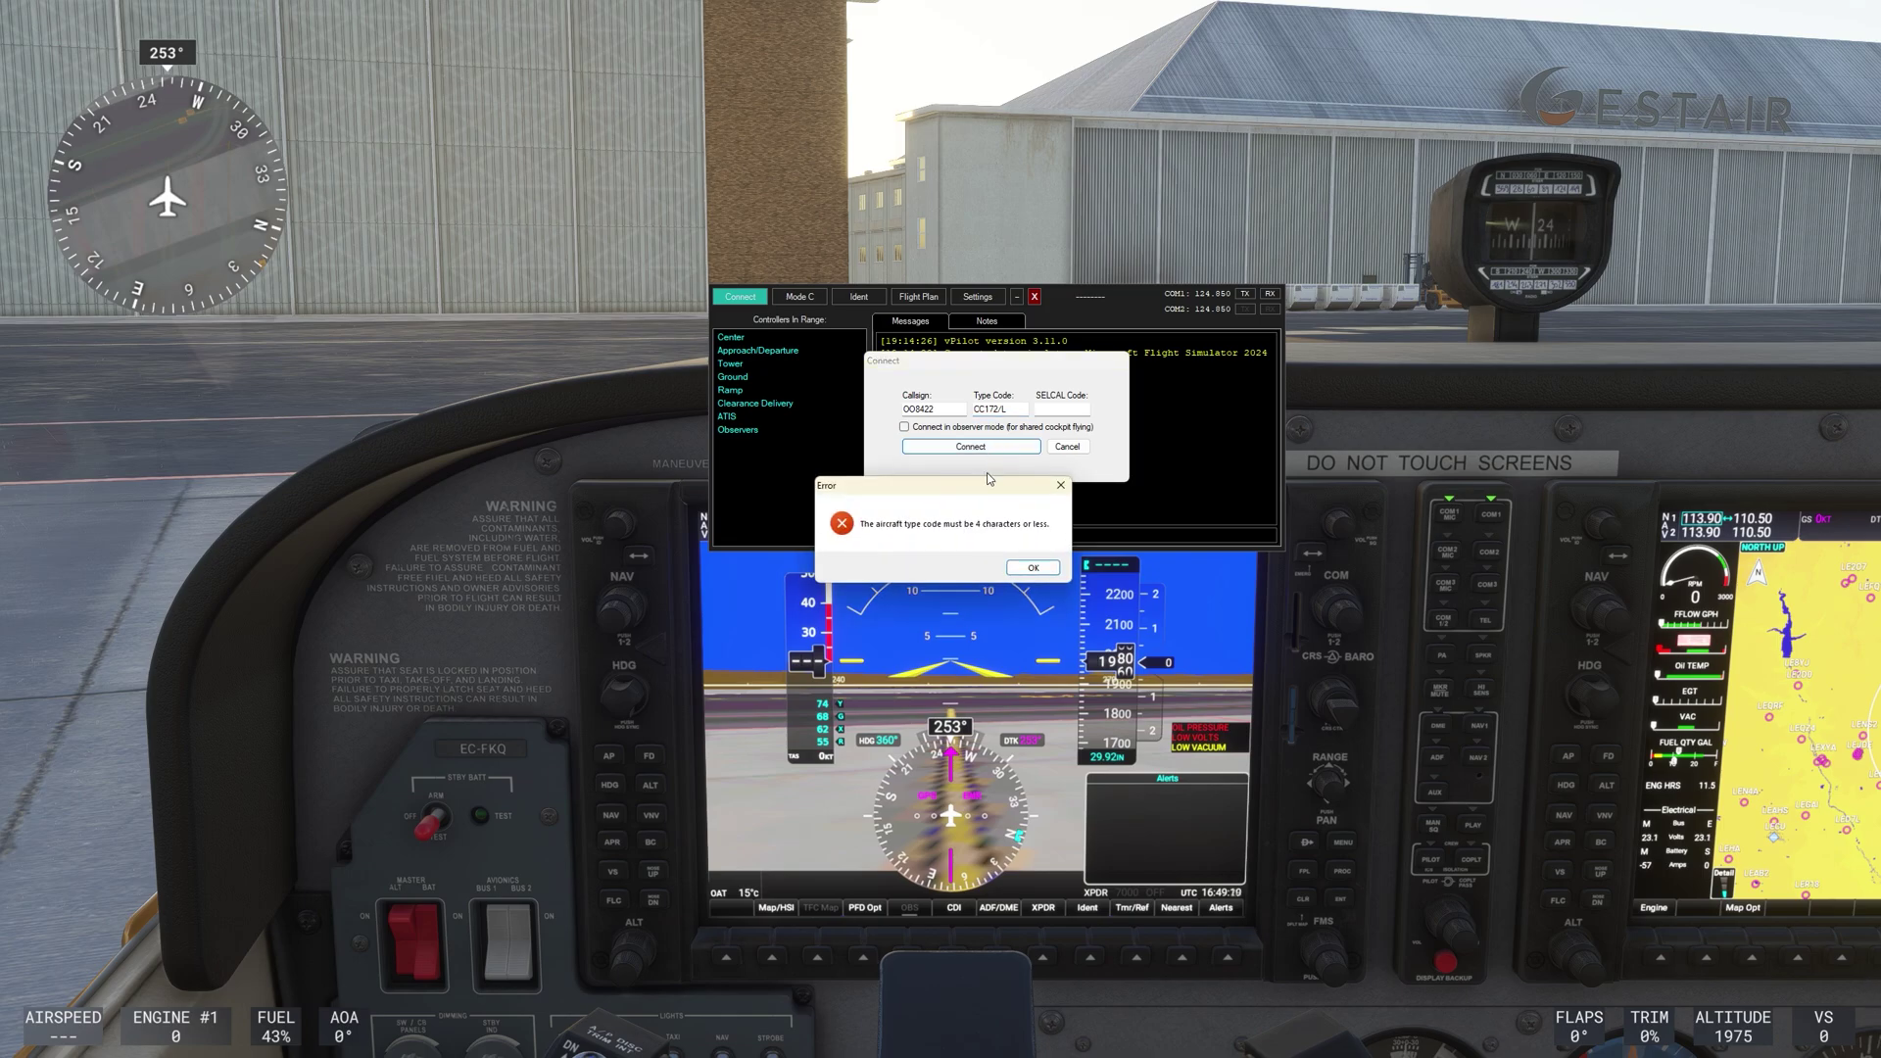
left_click(1033, 570)
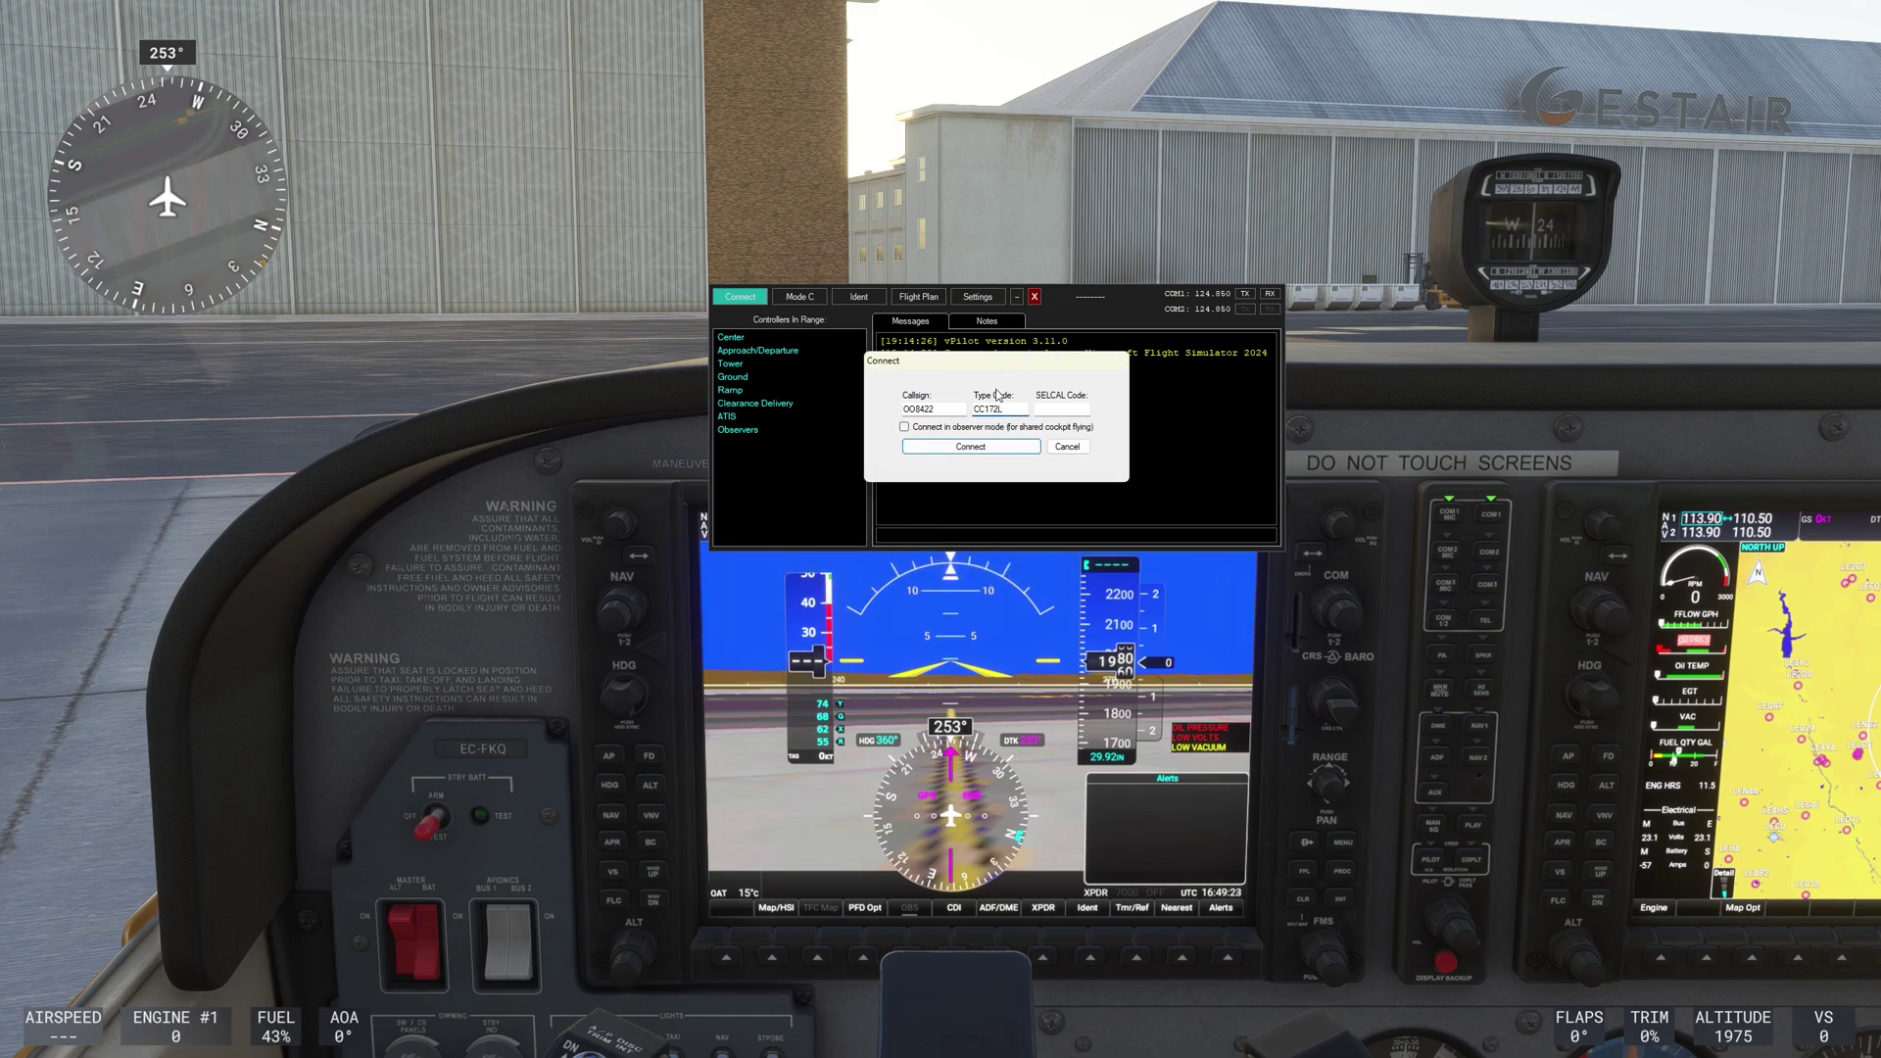
Remove the extra C from the type code and try to connect with C172L and C172/L
key("Left")
key("Left")
key("Left")
key("BackSpace")
left_click(991, 450)
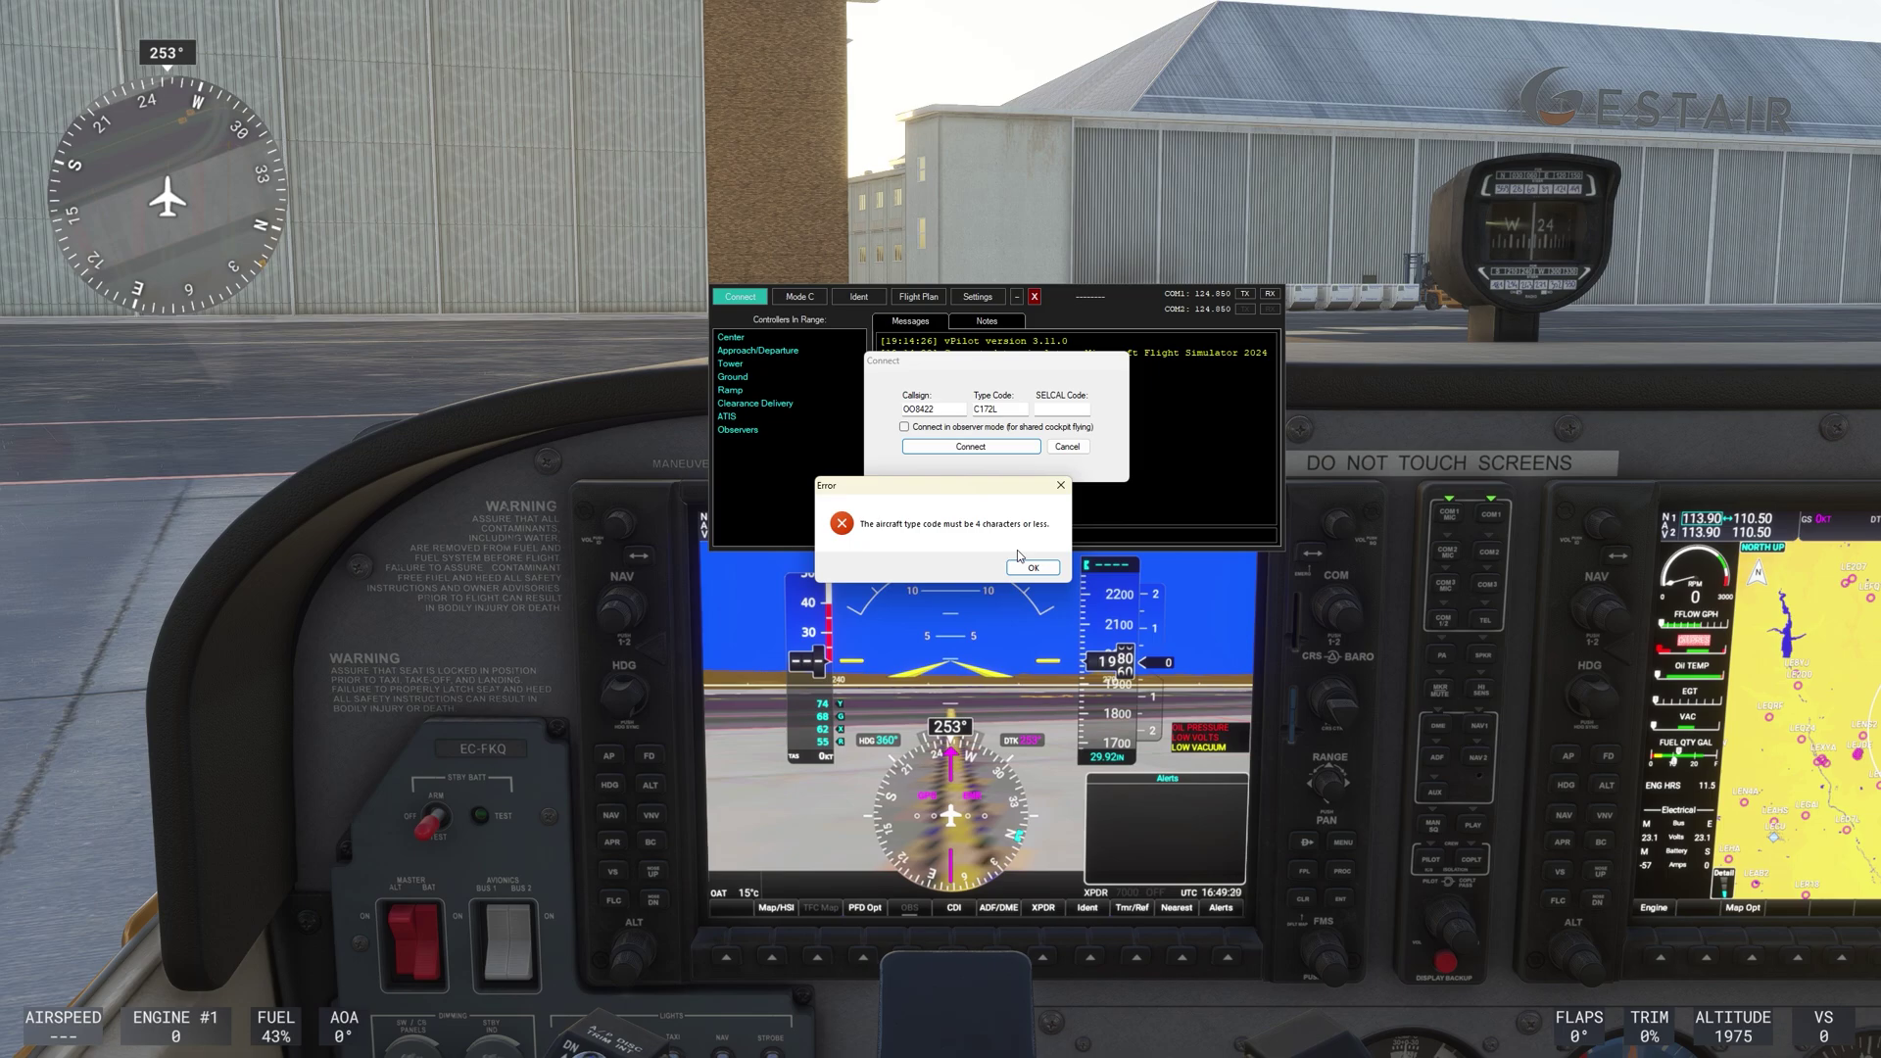
left_click(1033, 568)
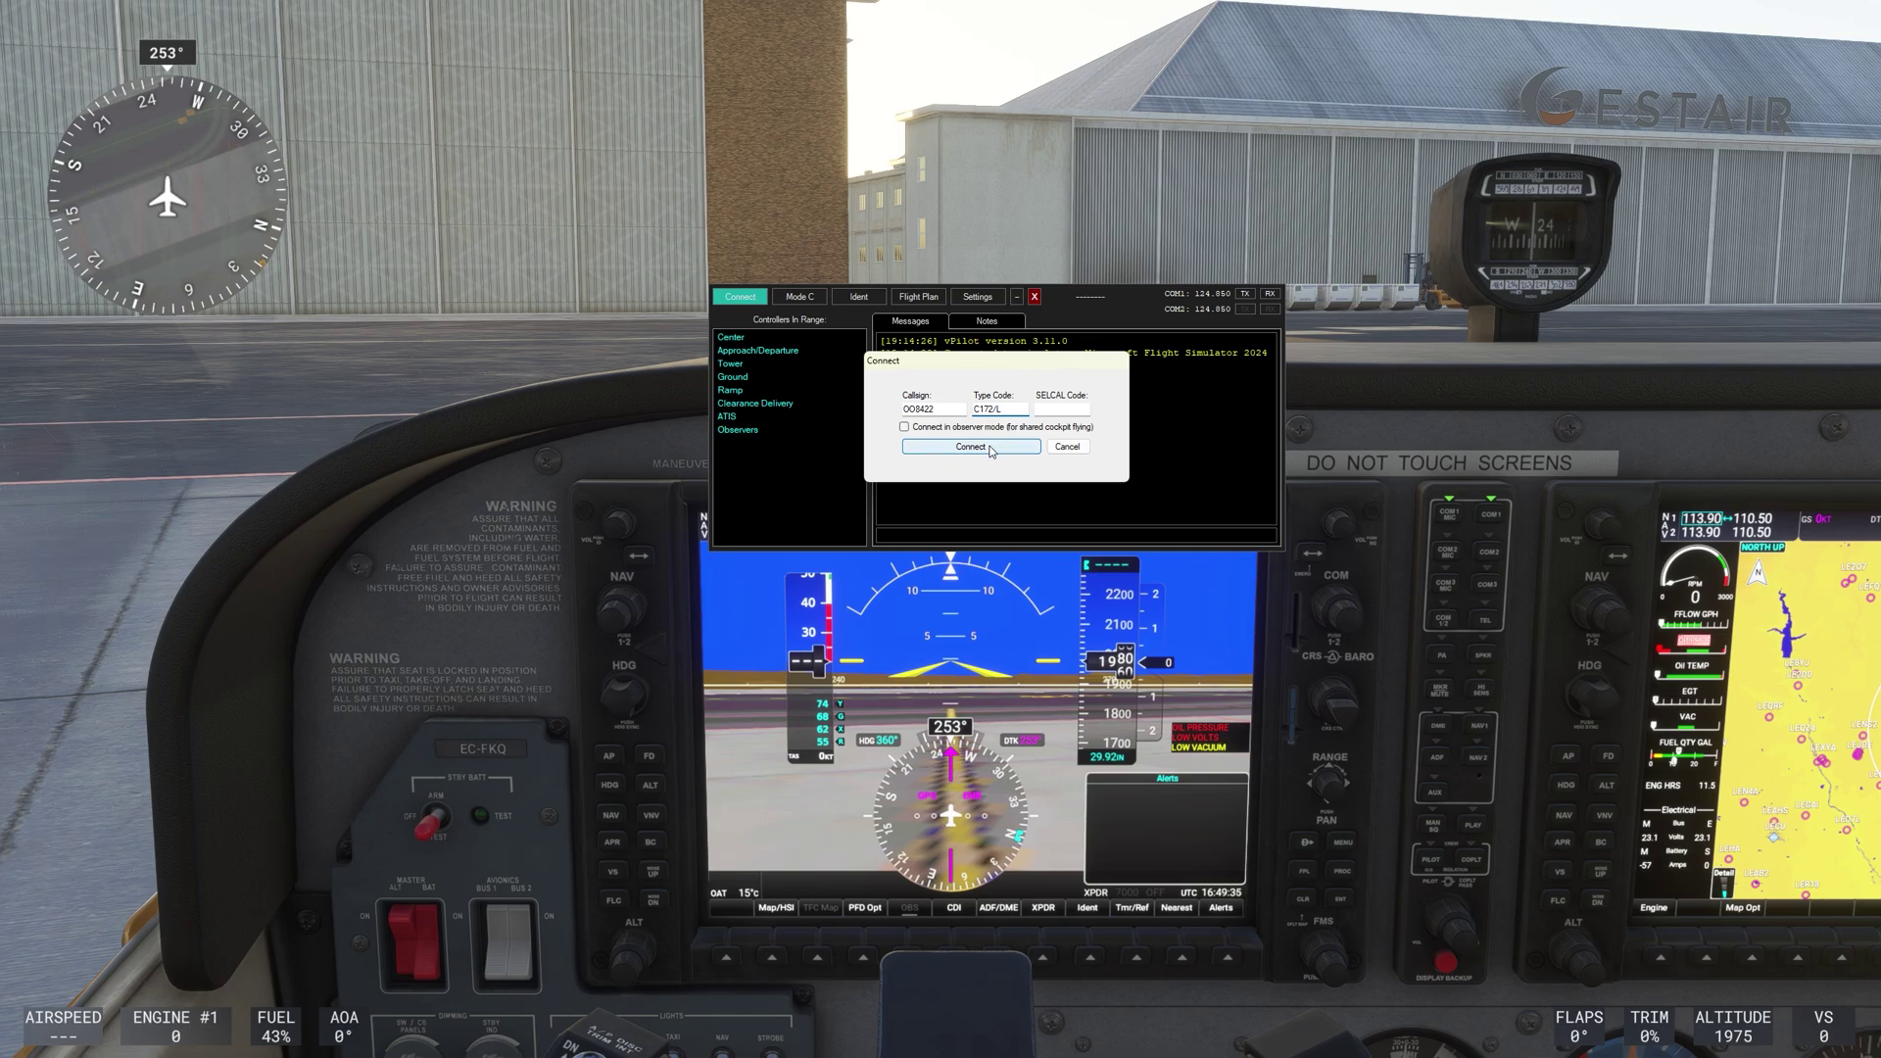
left_click(993, 451)
left_click(1029, 566)
Shorten the aircraft type code to C172 and connect to the VATSIM network
key("BackSpace")
key("BackSpace")
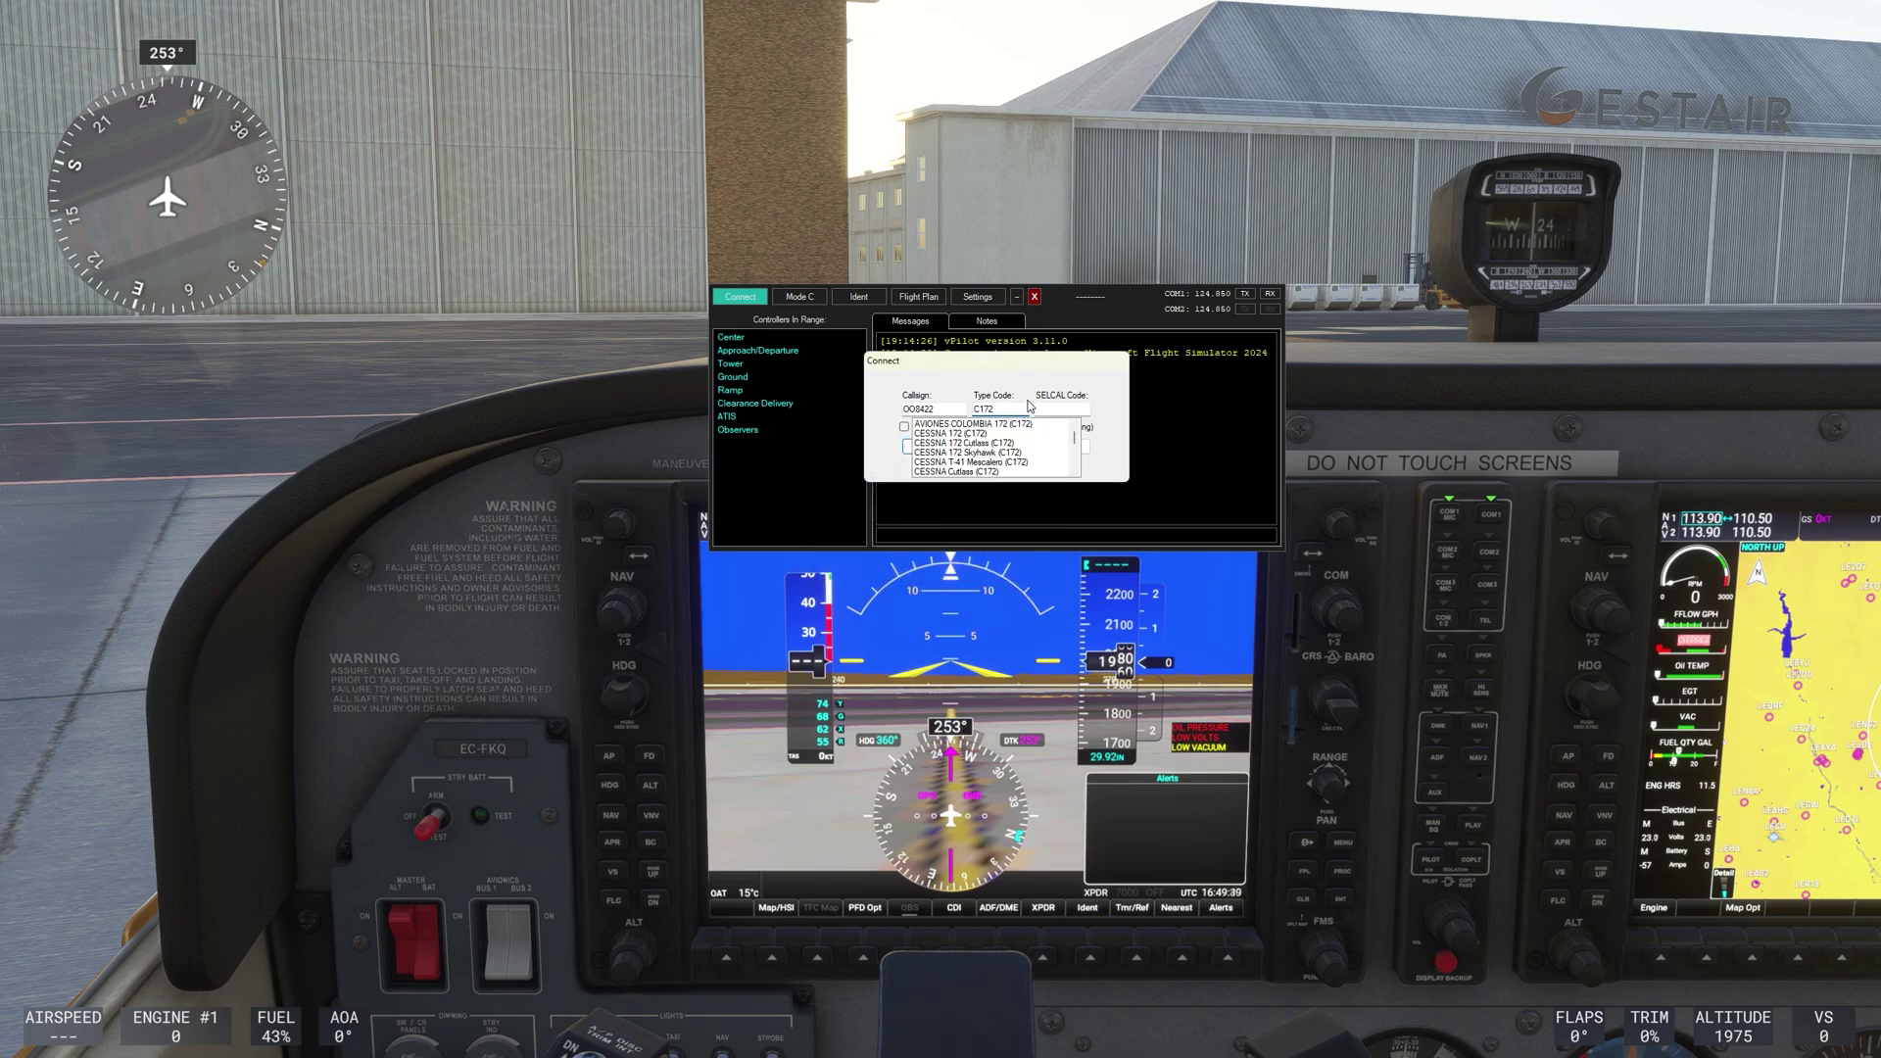
left_click(976, 442)
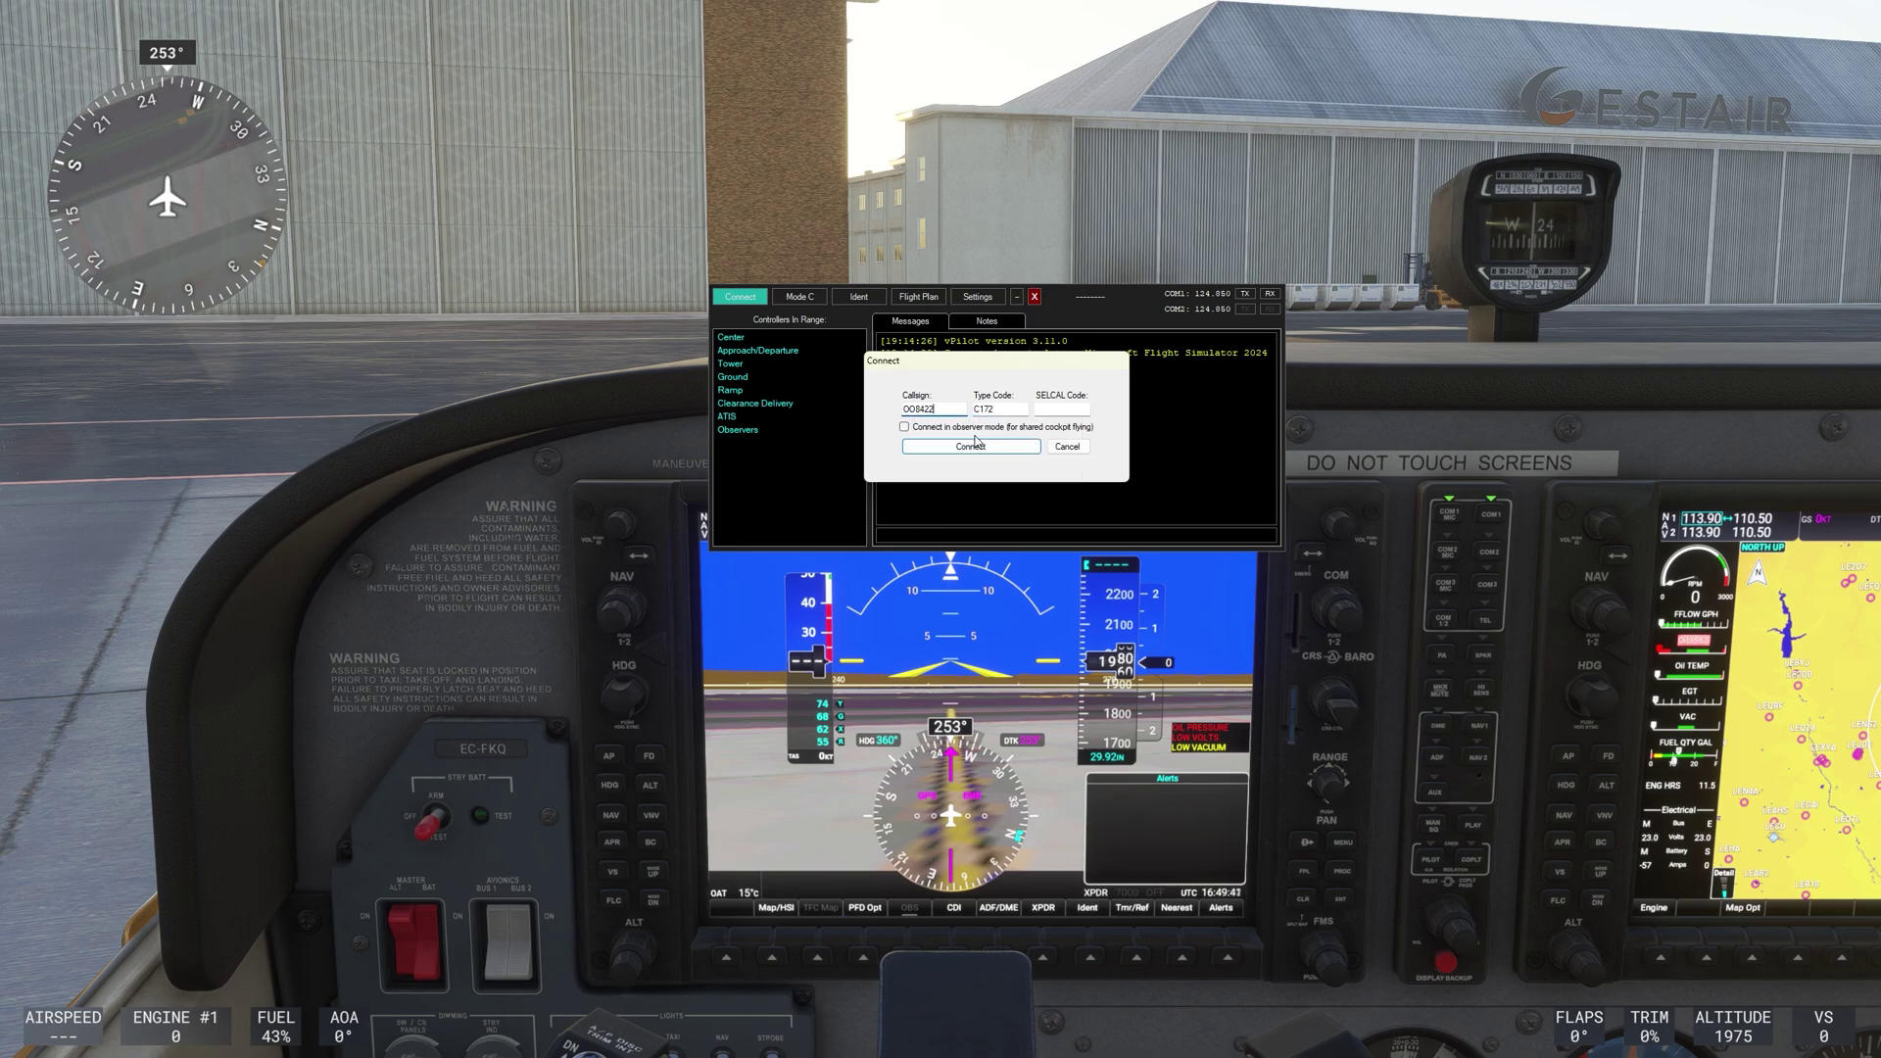
left_click(989, 443)
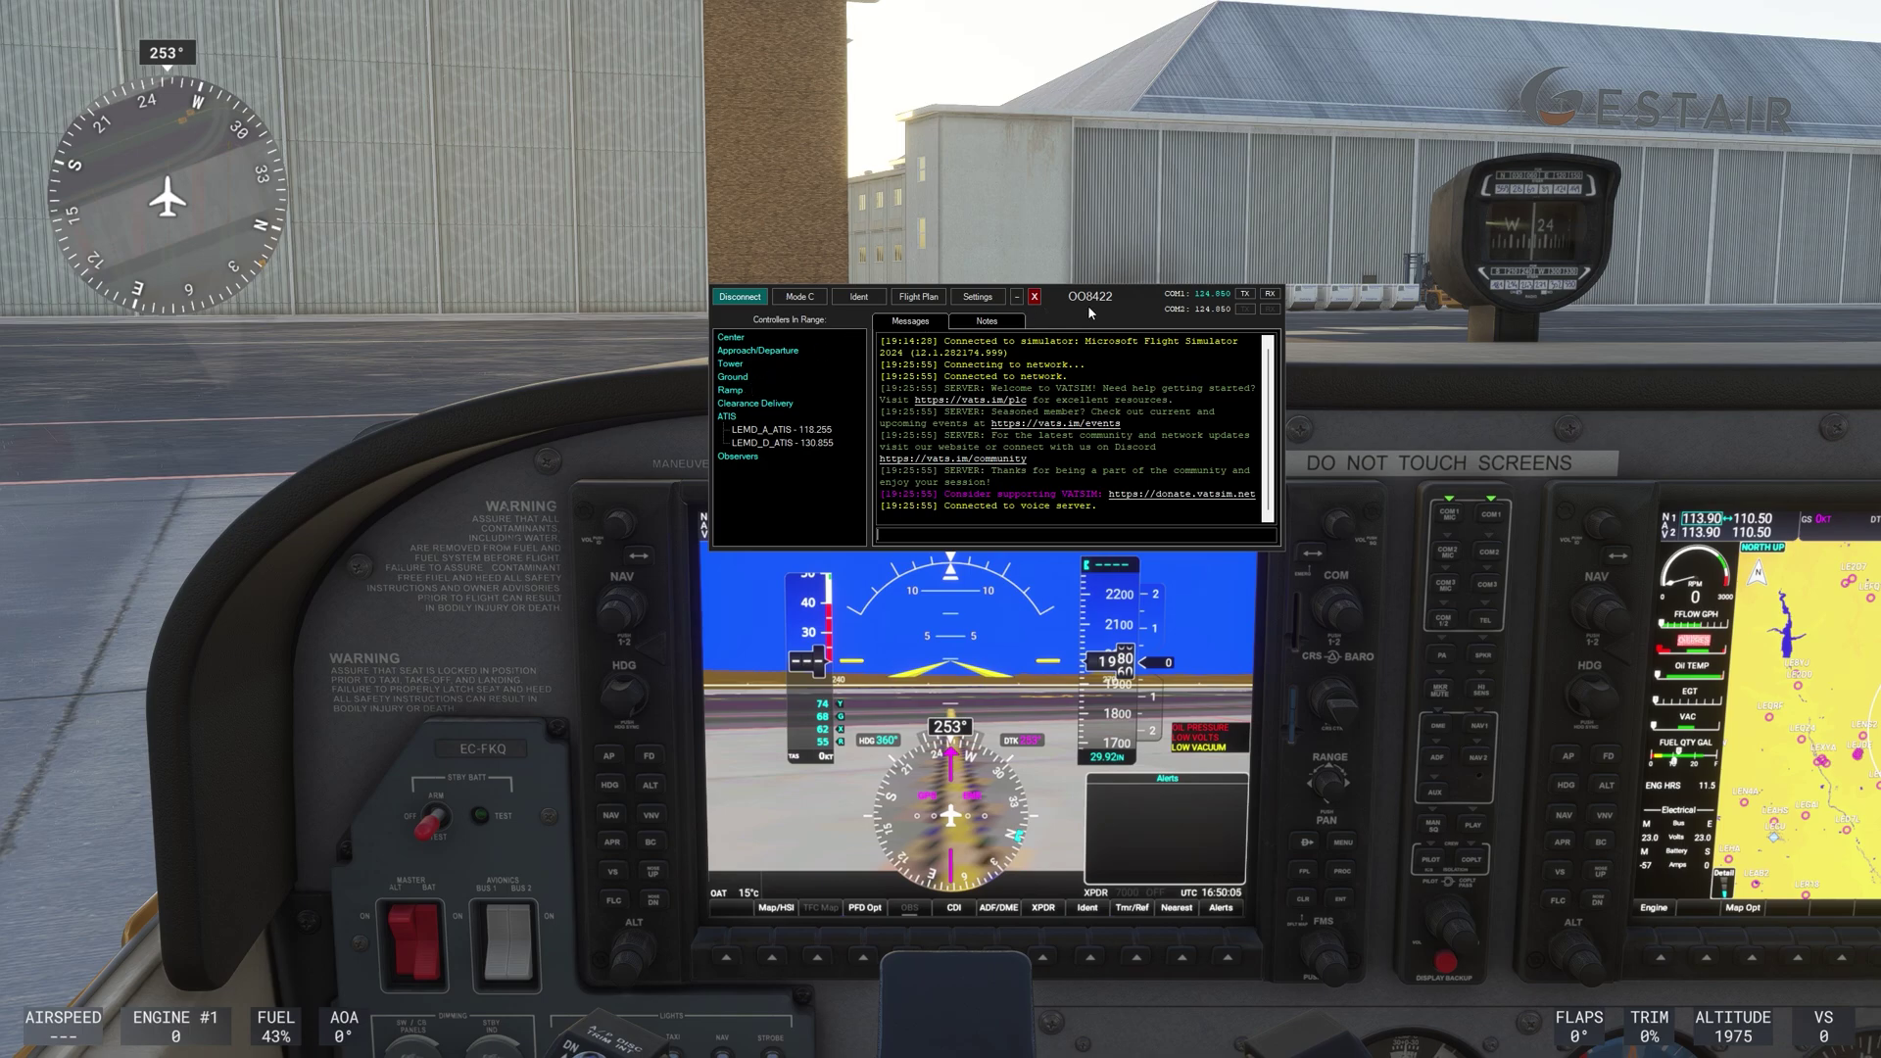
Move the vPilot window above the instrument panel, clear of the primary flight display's COM frequencies
left_click_drag(1122, 309, 1327, 110)
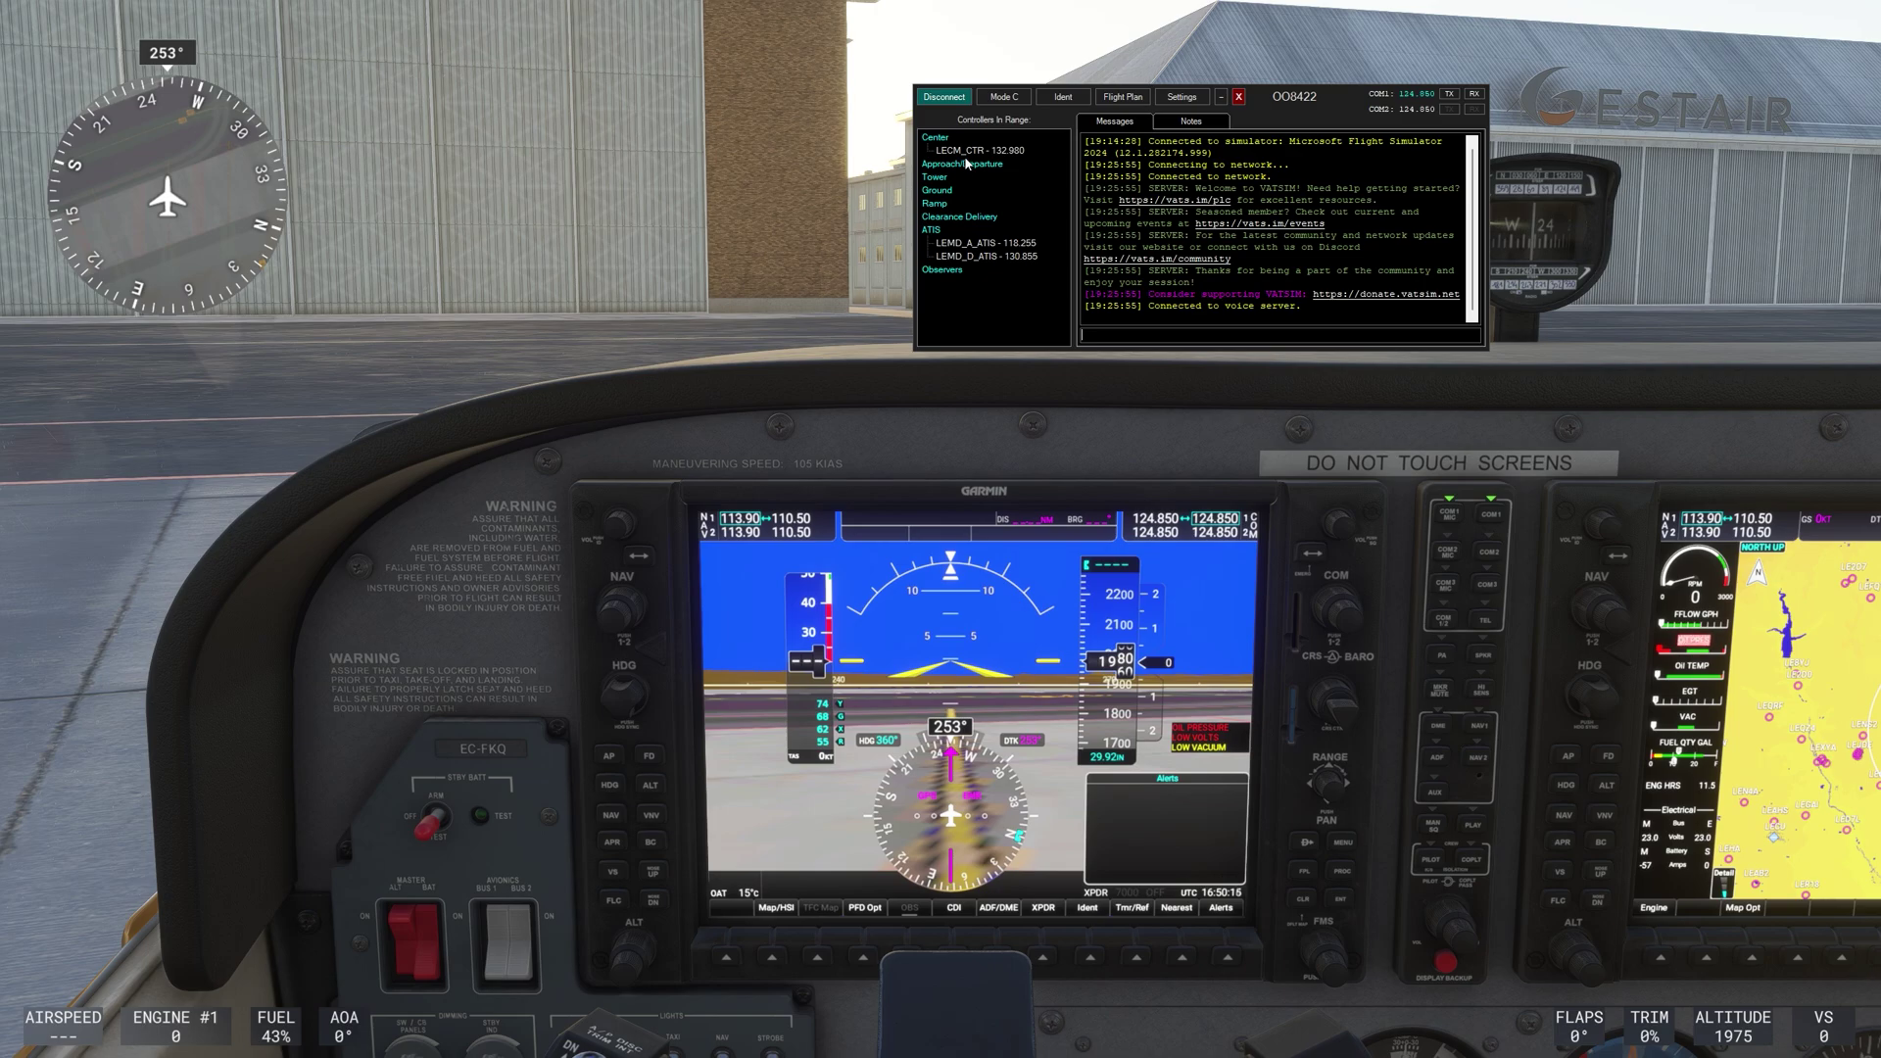
mouse_move(973, 156)
mouse_move(1007, 245)
Return to the cockpit and set the MHz part of the COM1 standby frequency to 118
left_click(1327, 592)
scroll(1327, 594, "down", 1)
scroll(1326, 594, "up", 13)
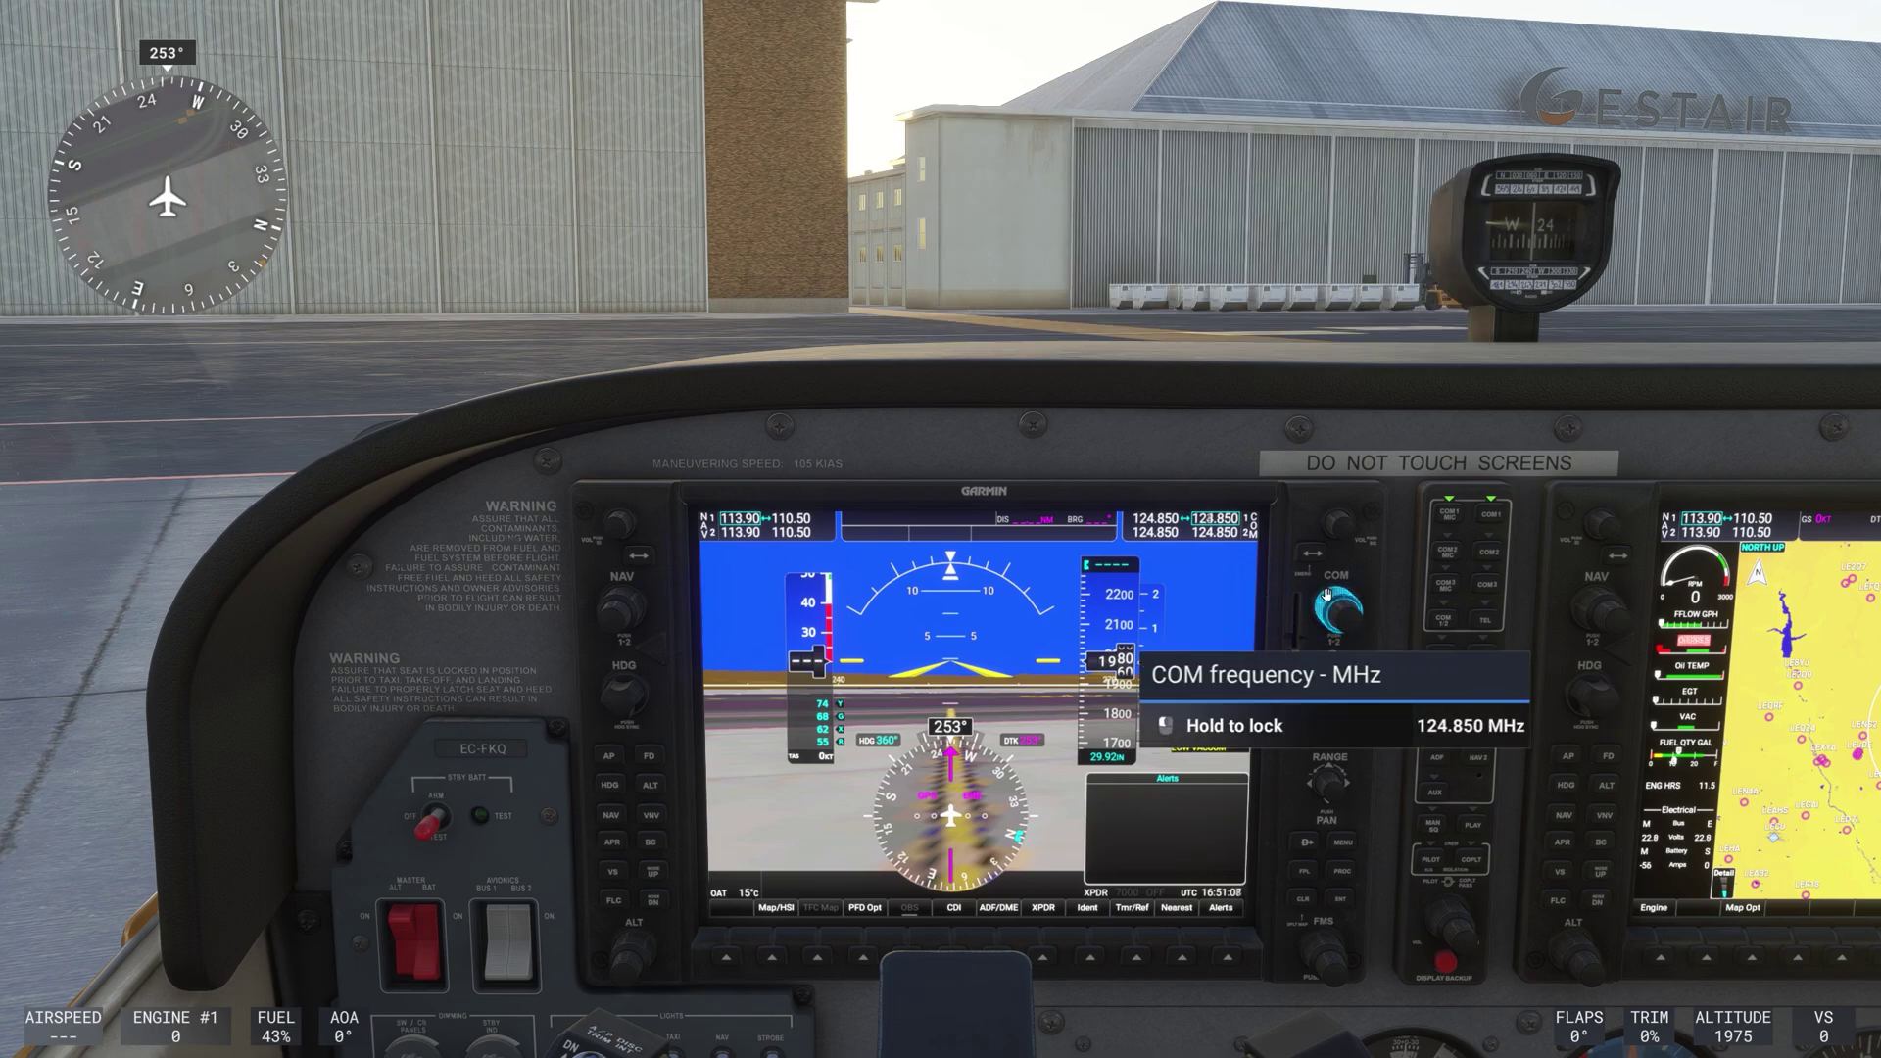
scroll(1326, 593, "down", 6)
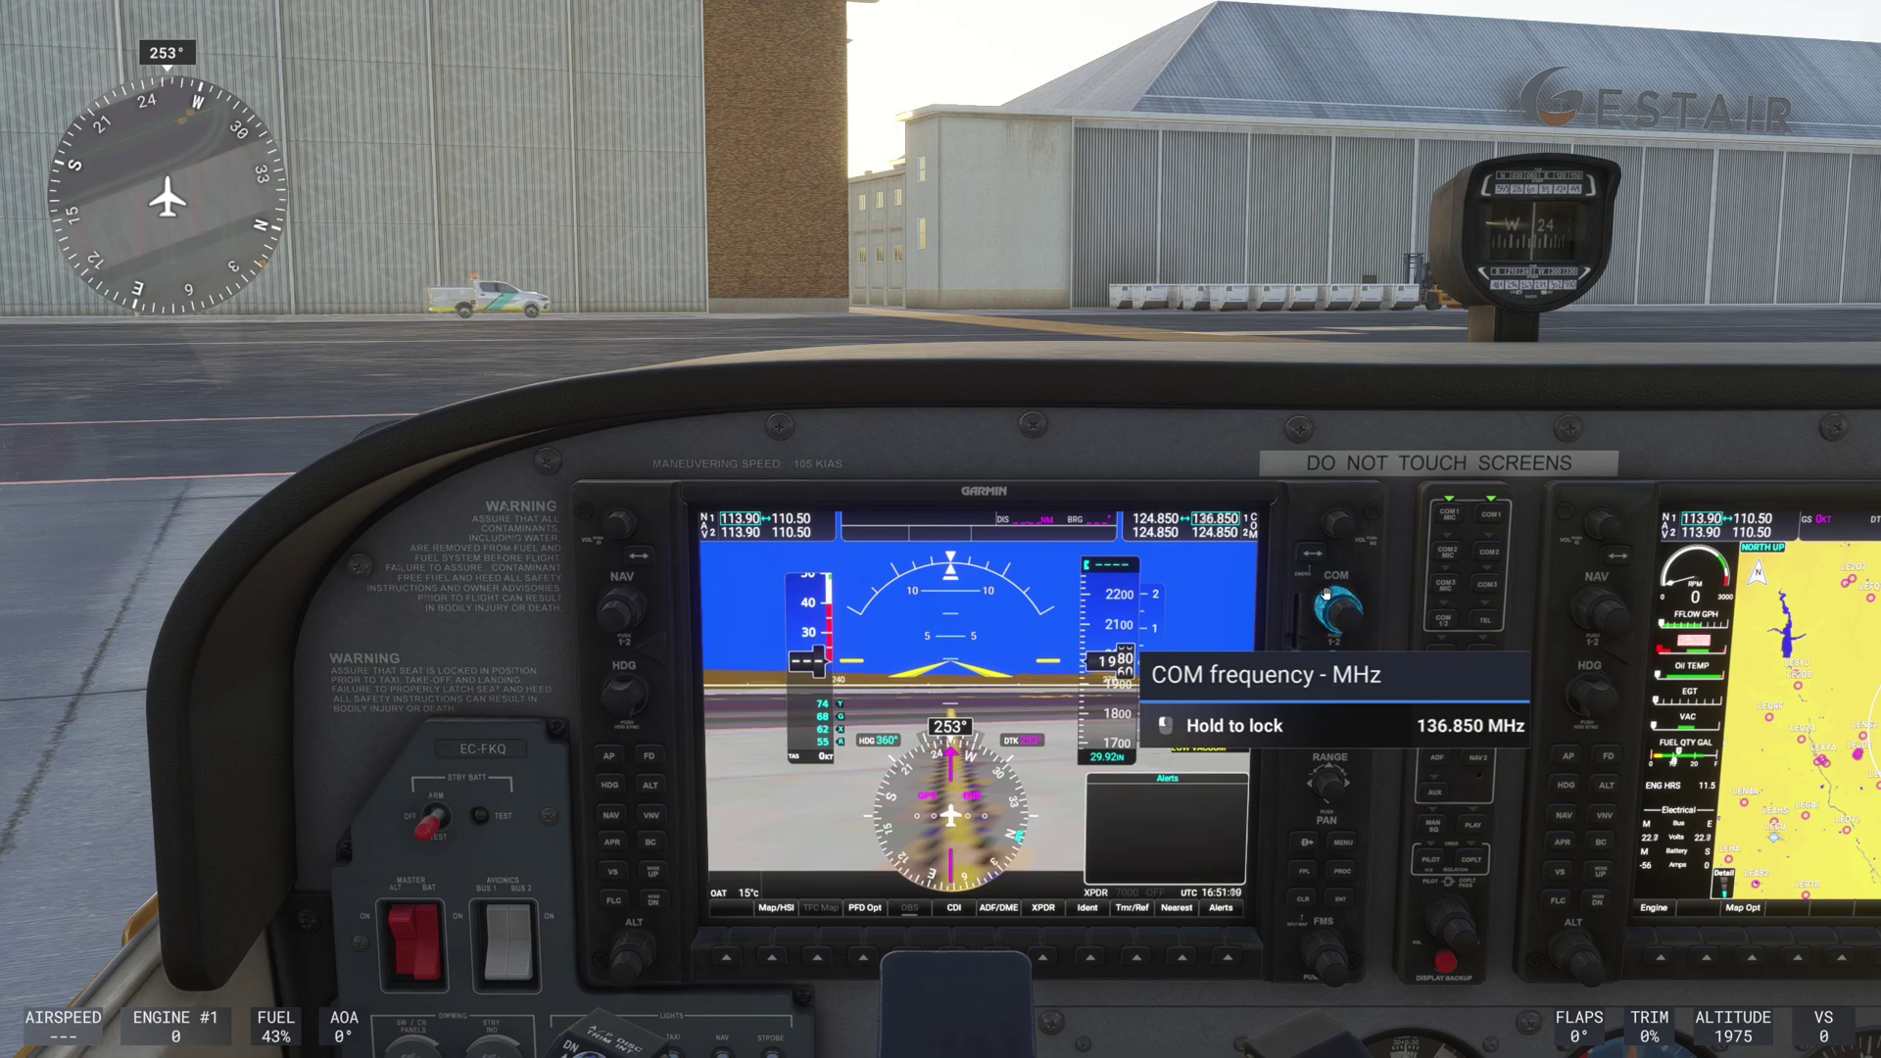
scroll(1327, 594, "down", 8)
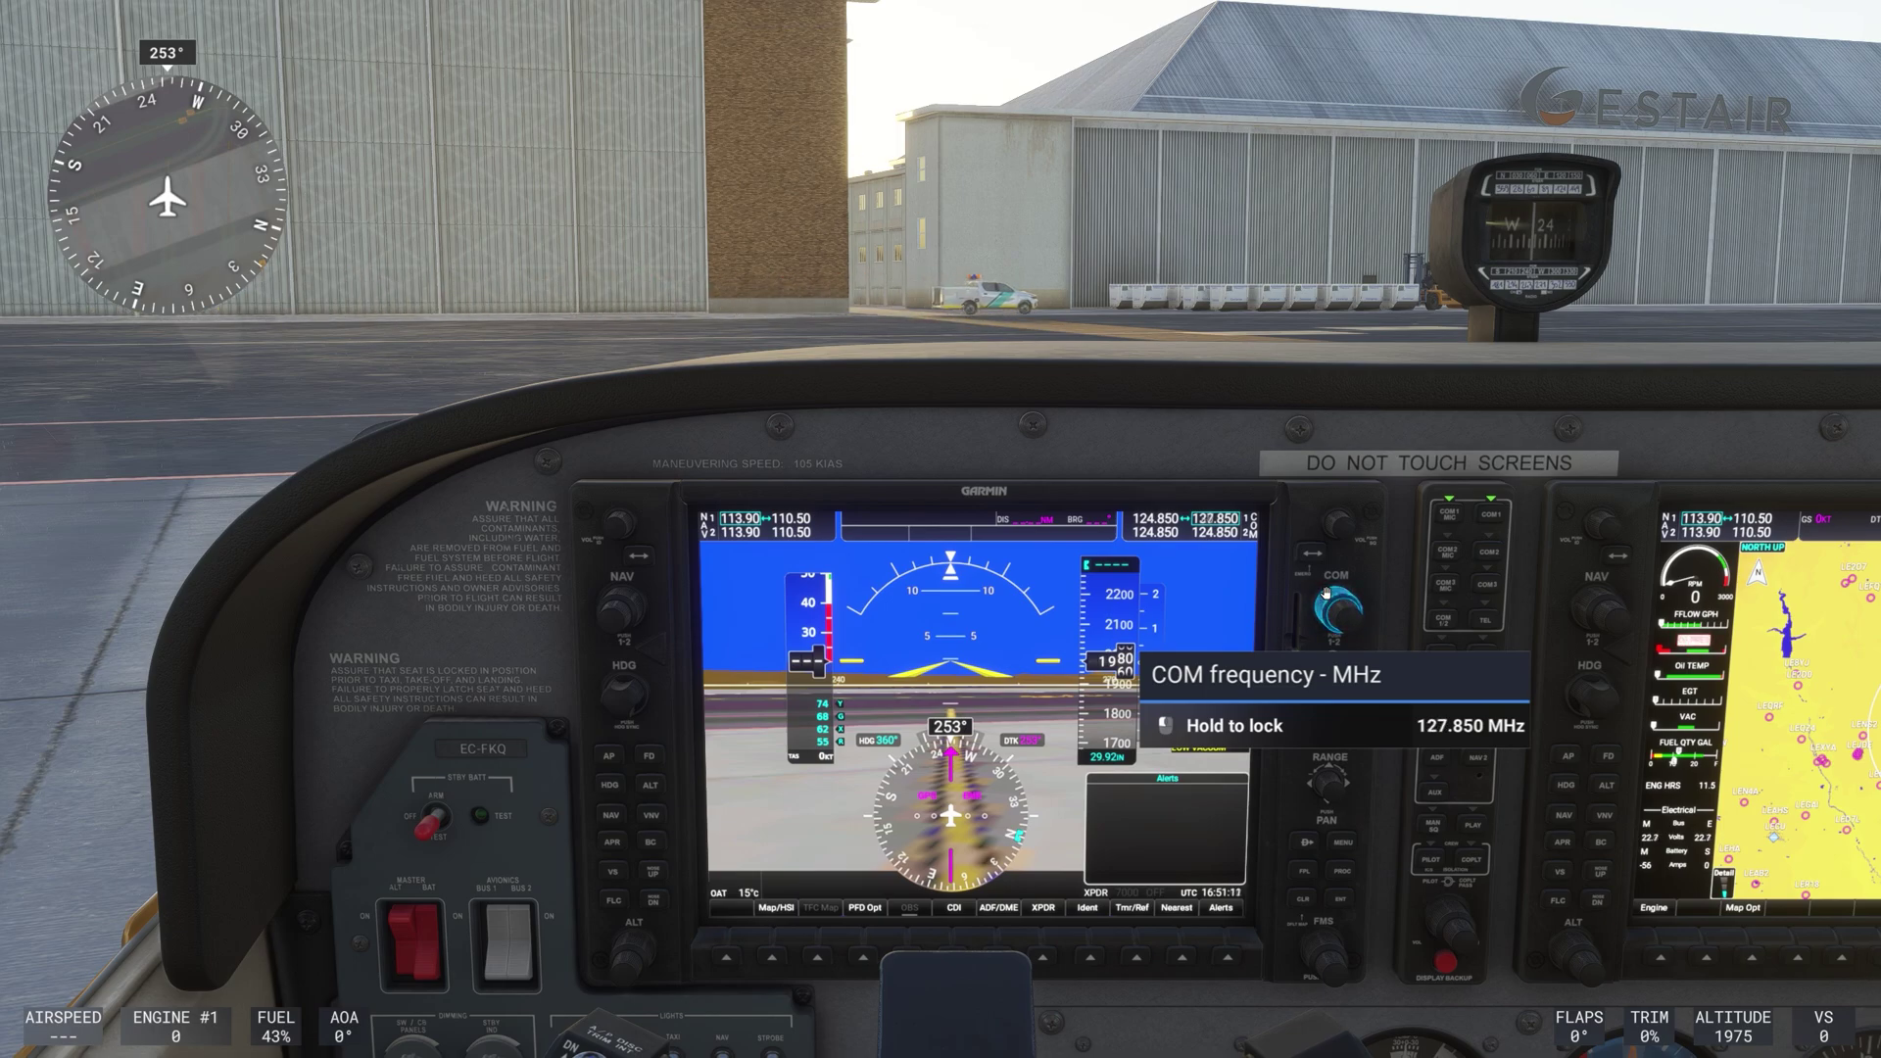
scroll(1326, 594, "up", 14)
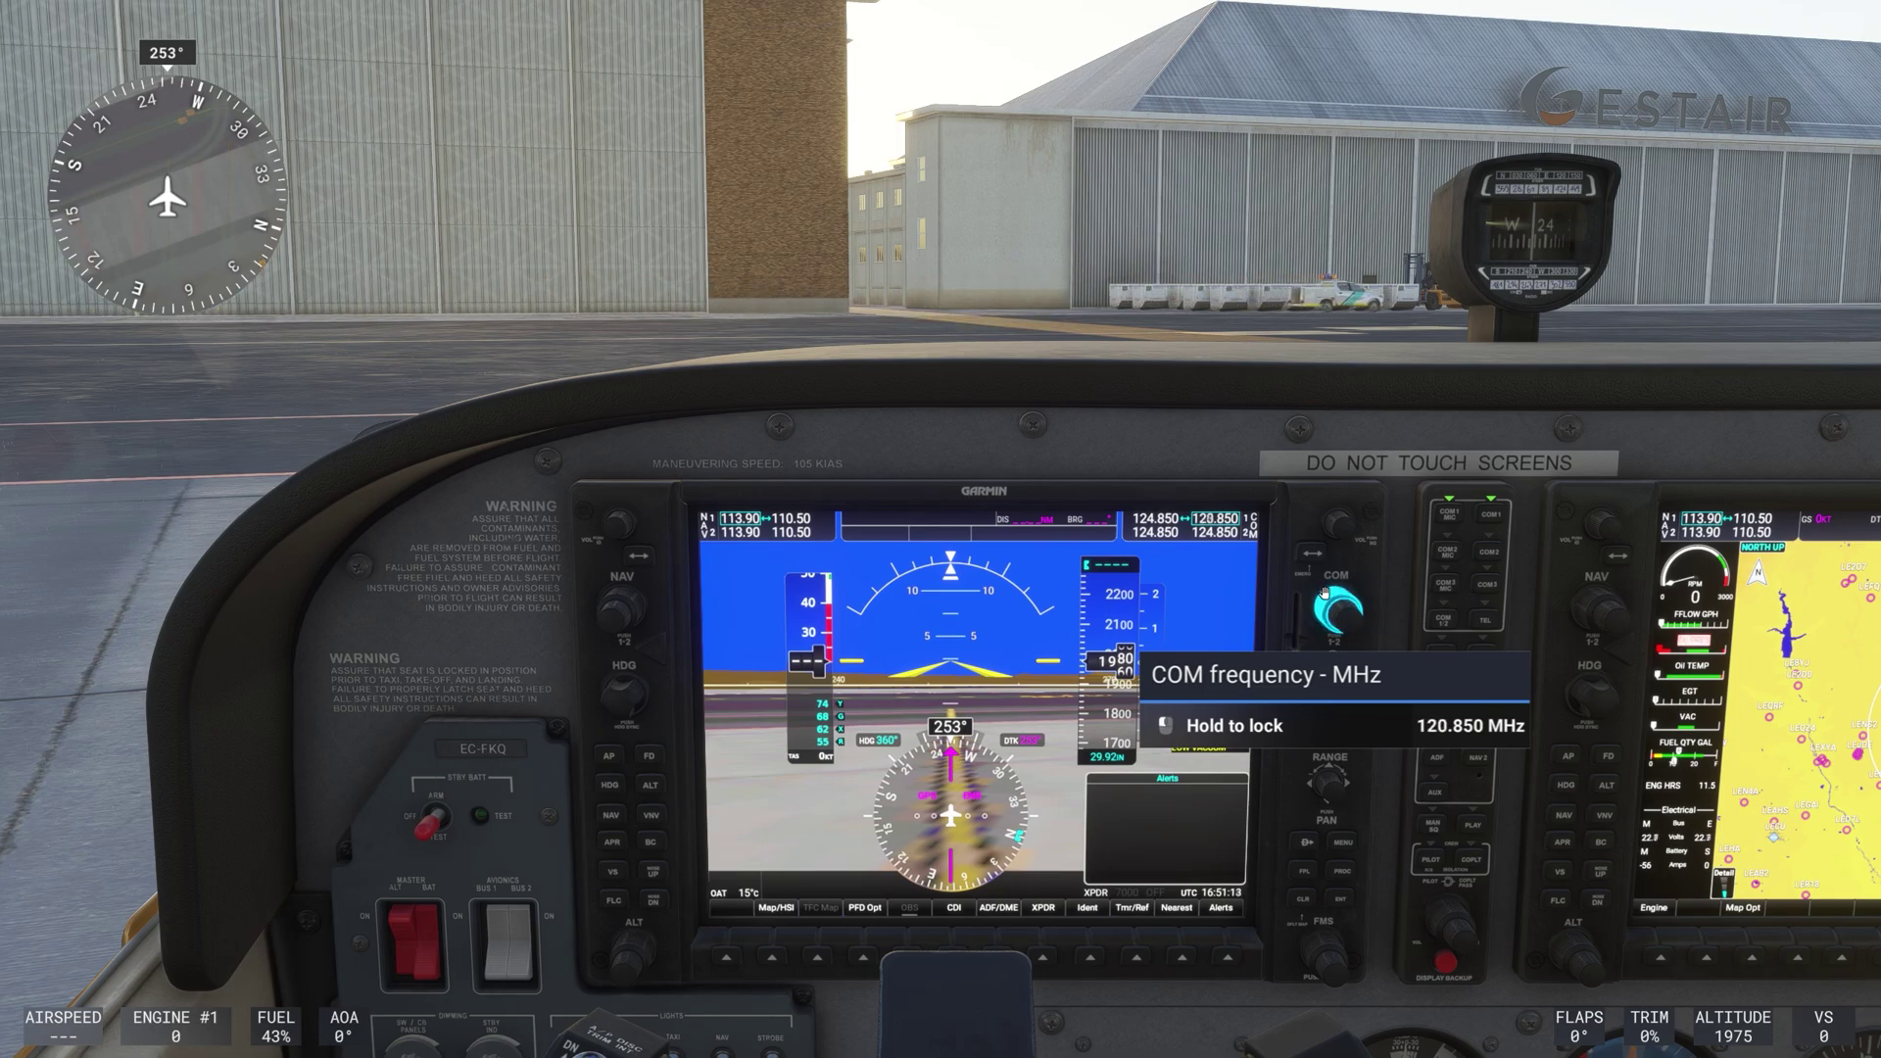
scroll(1327, 593, "down", 2)
scroll(1323, 592, "up", 12)
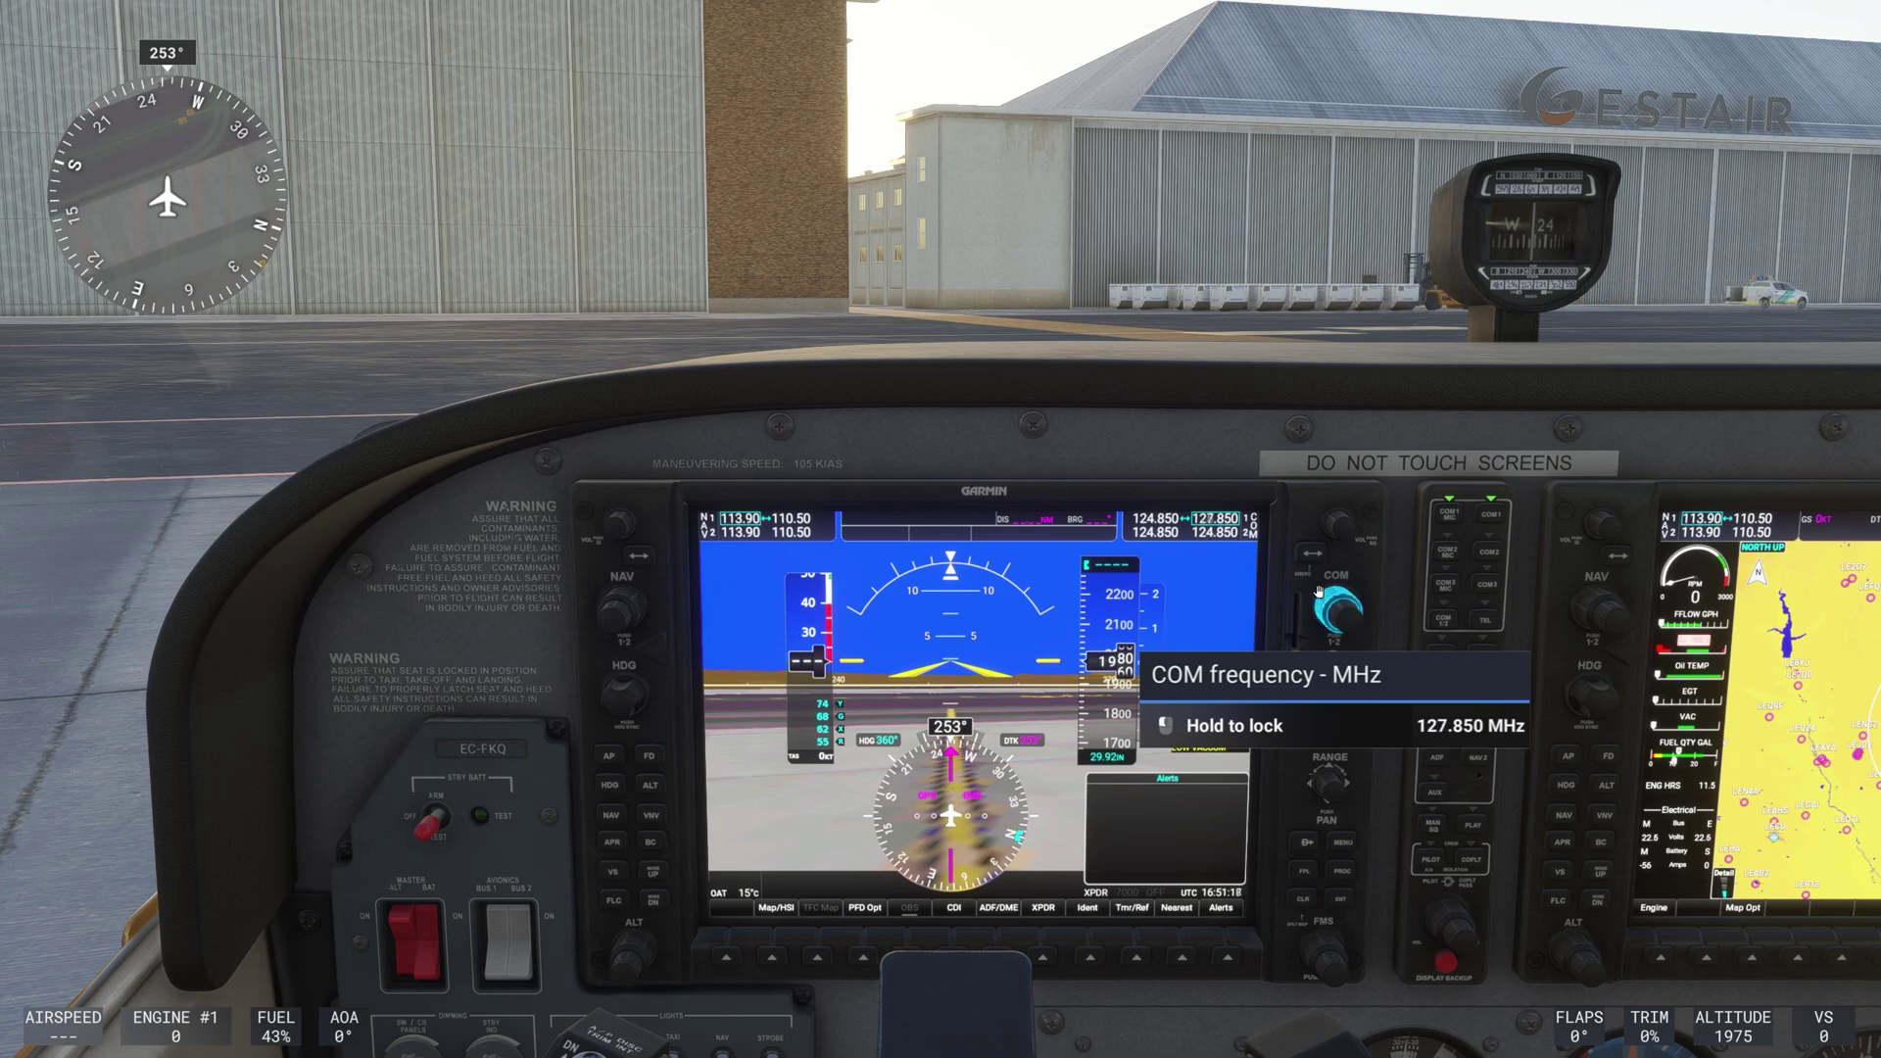
scroll(1319, 594, "down", 5)
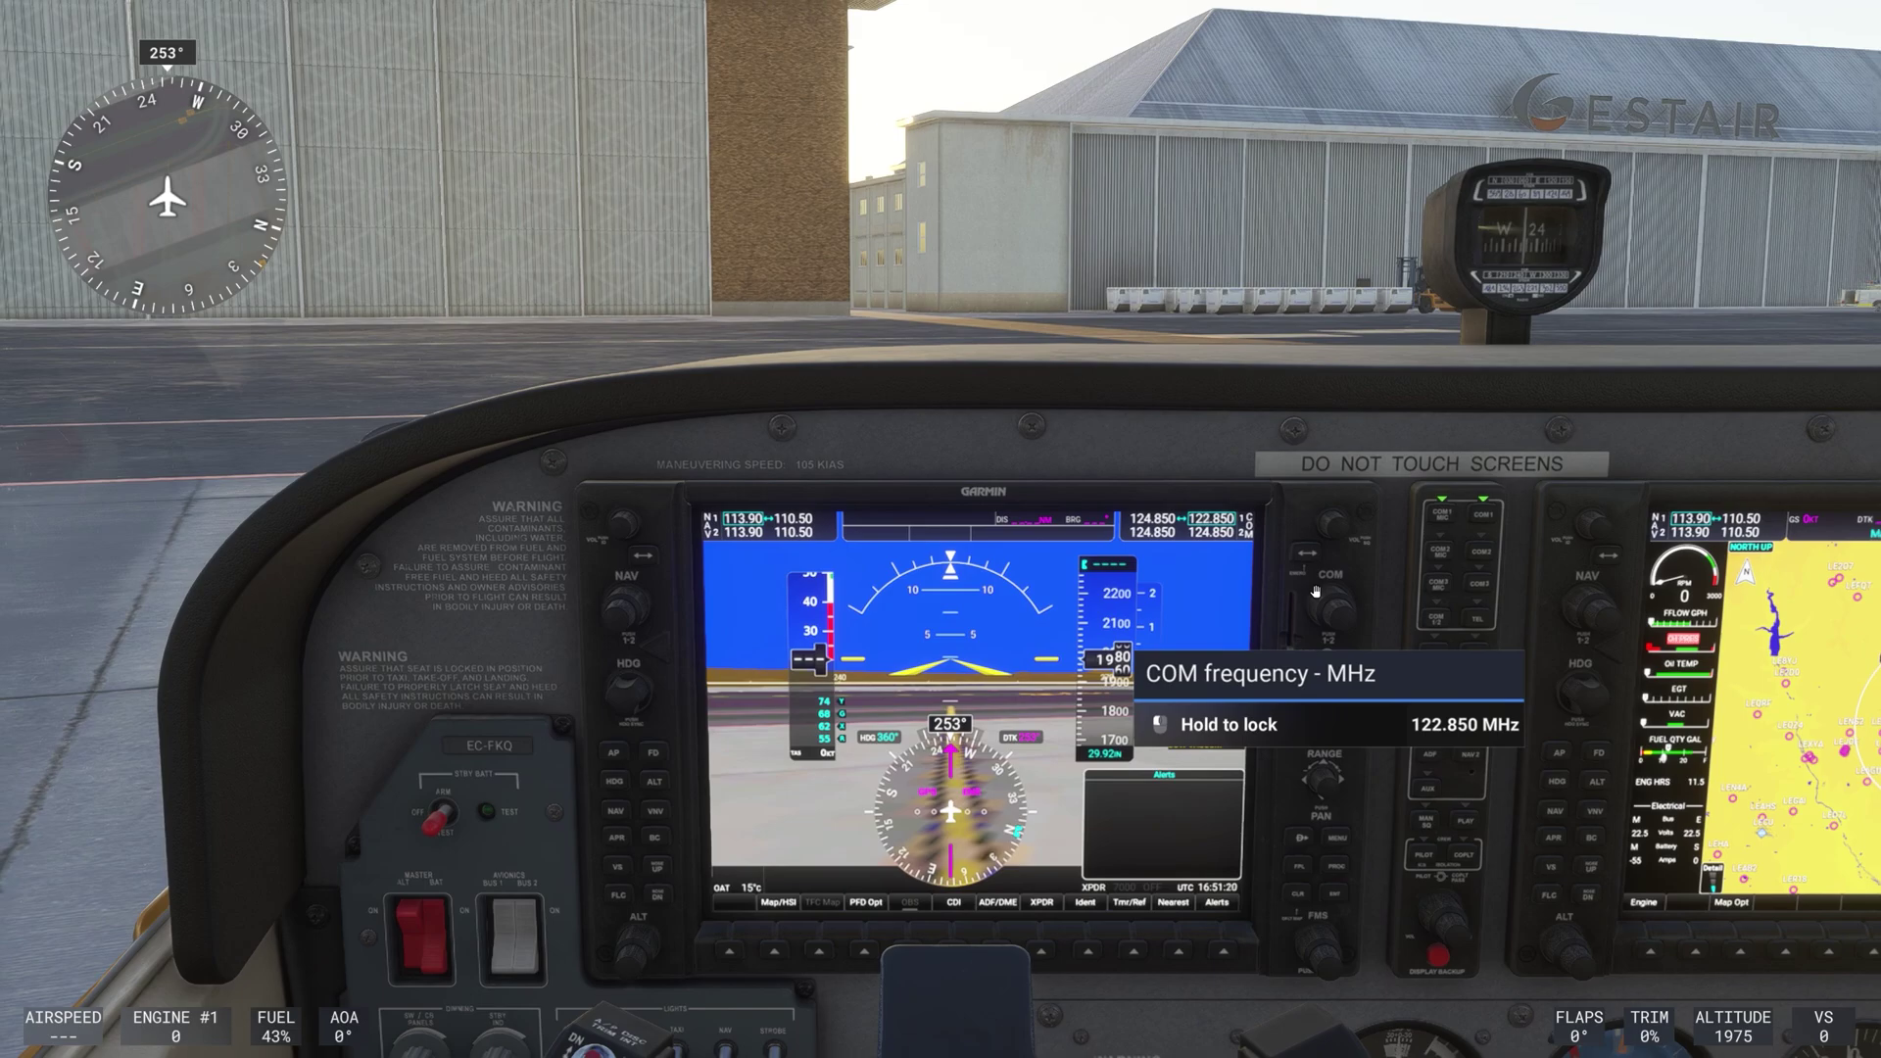
scroll(1313, 598, "down", 1)
scroll(1308, 595, "down", 3)
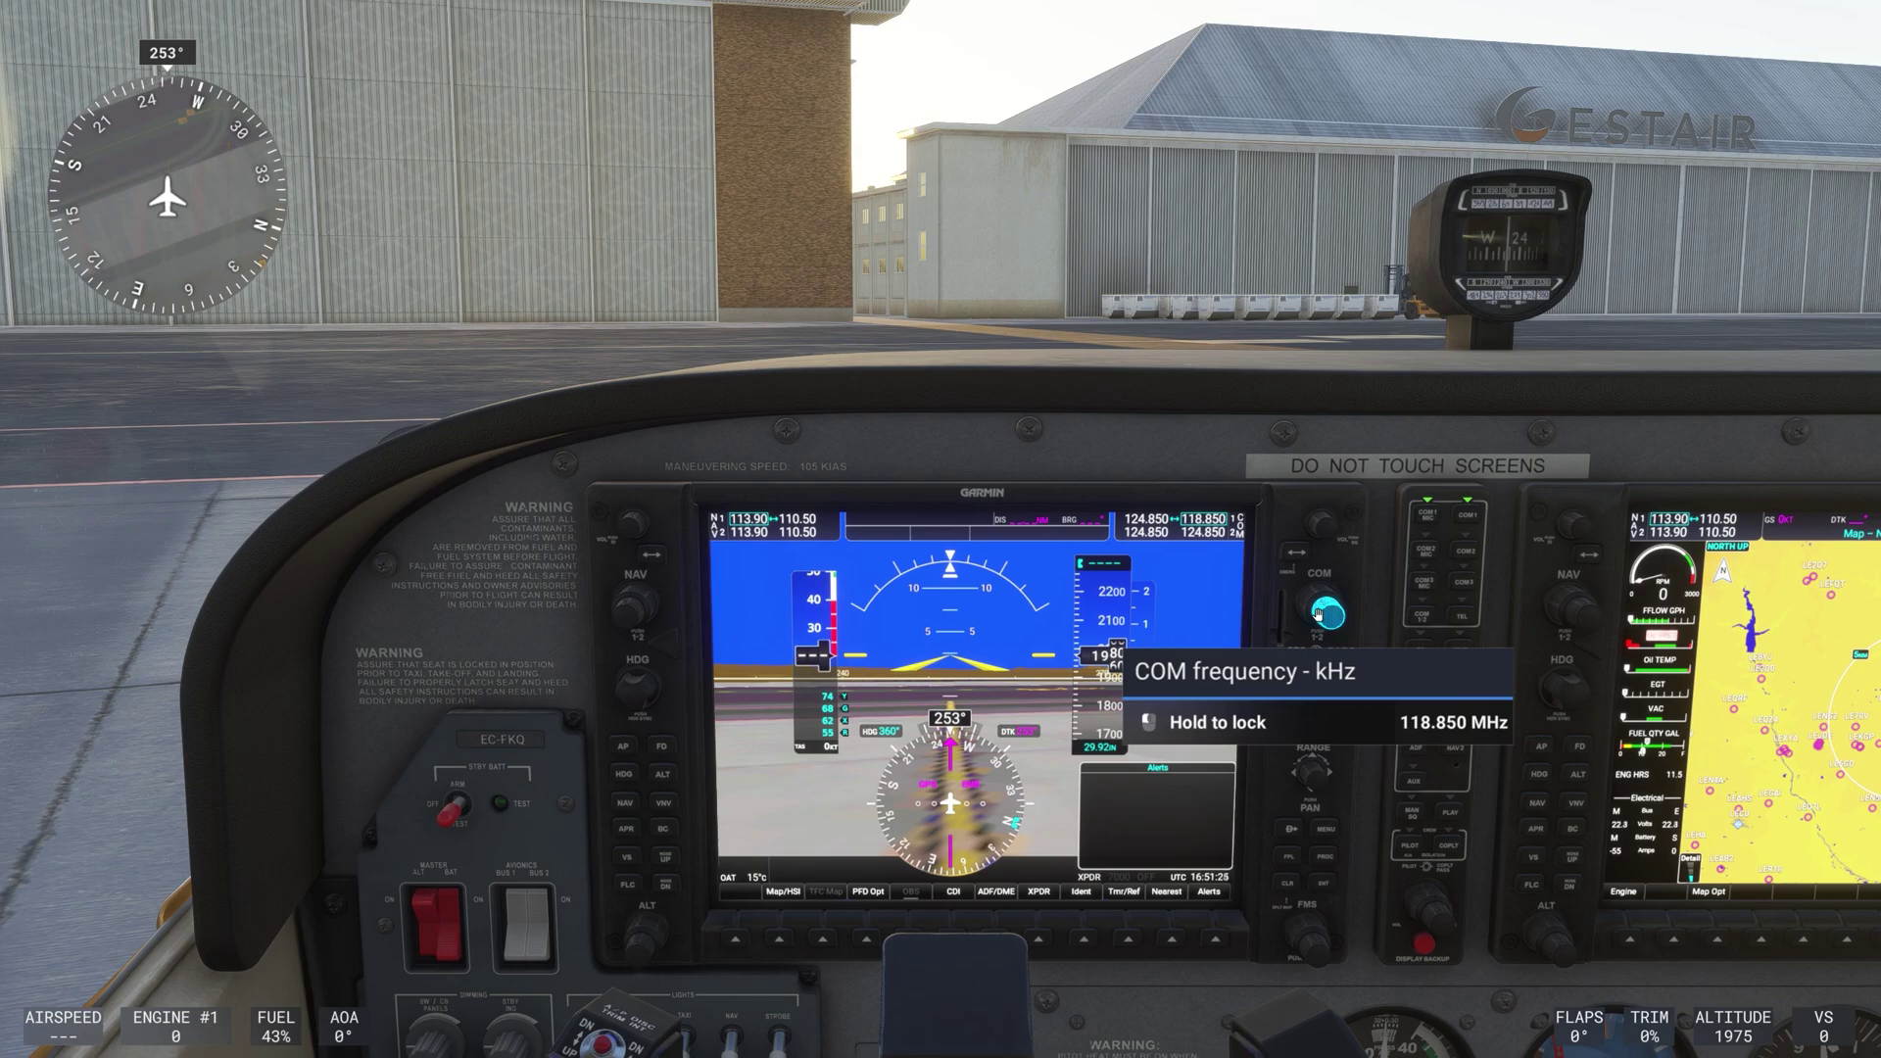
Check the LEMD_A_ATIS frequency in vPilot and set the kHz part of COM1 standby to give 118.255 MHz
key("alt+Tab")
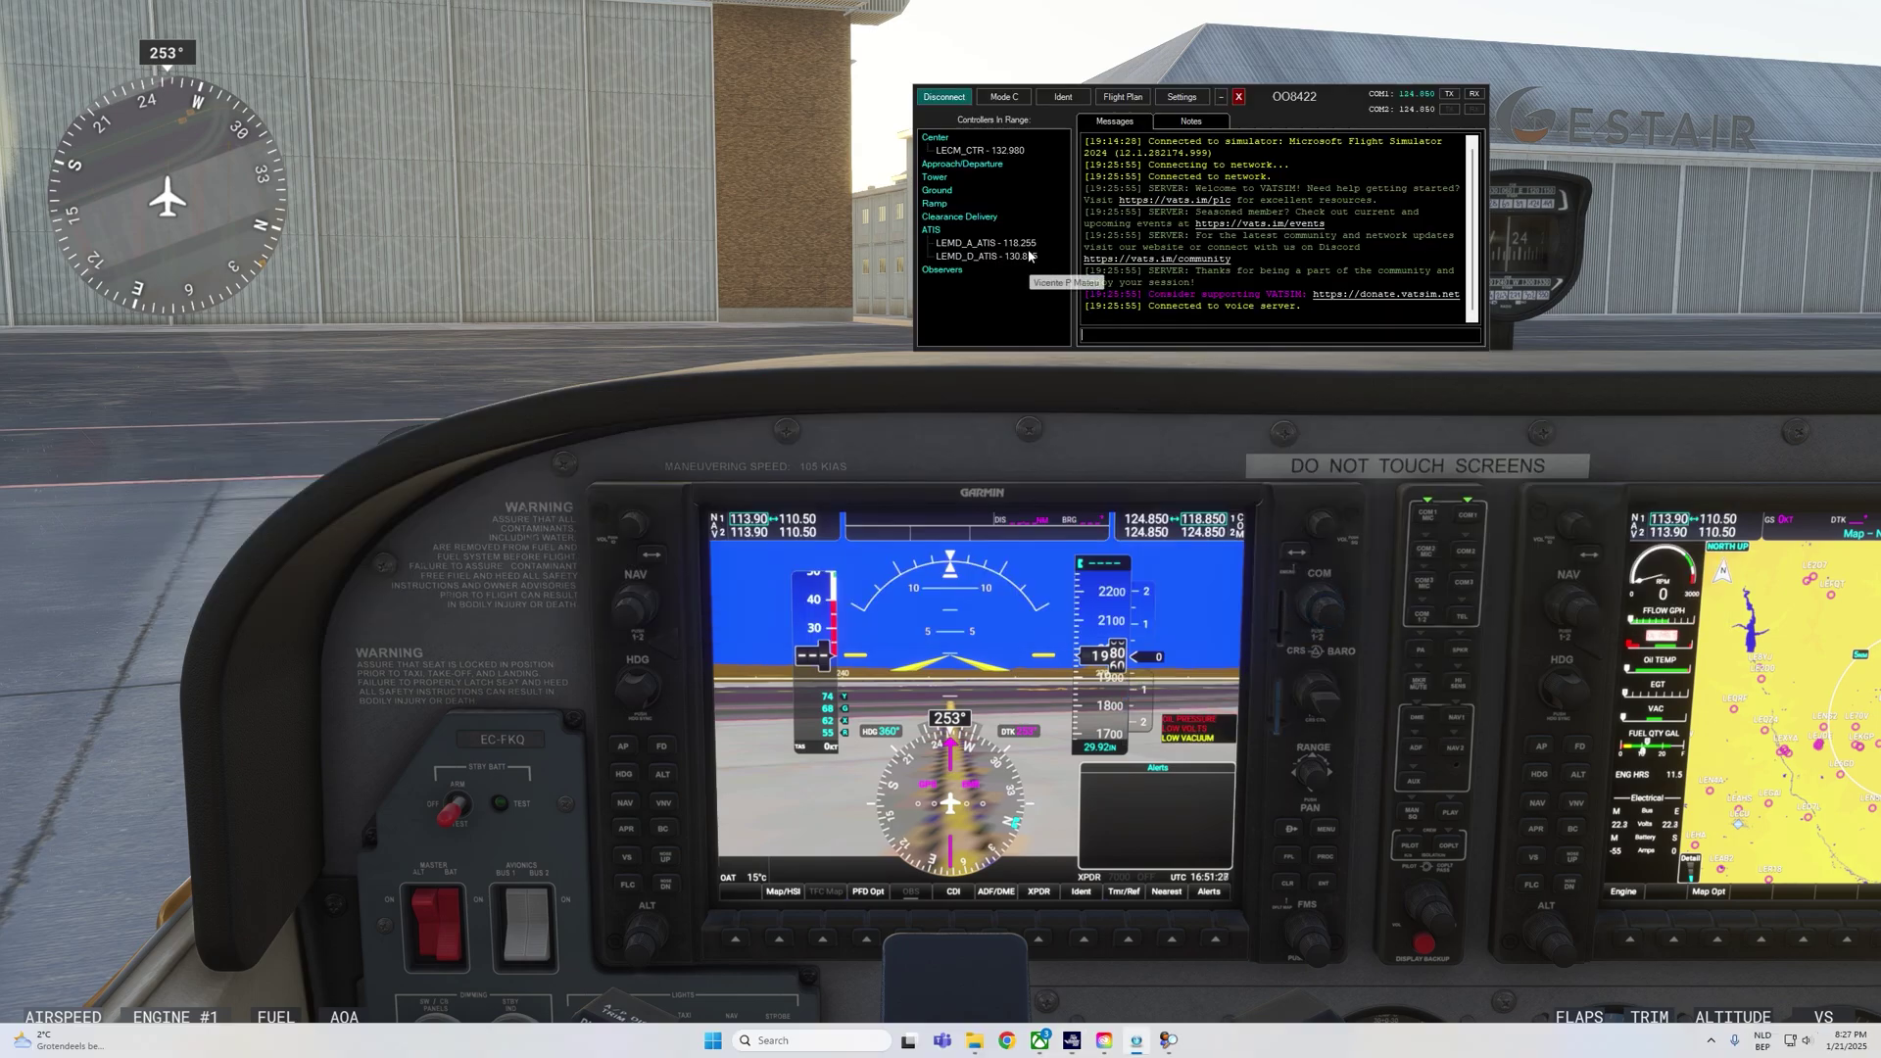
left_click(1323, 613)
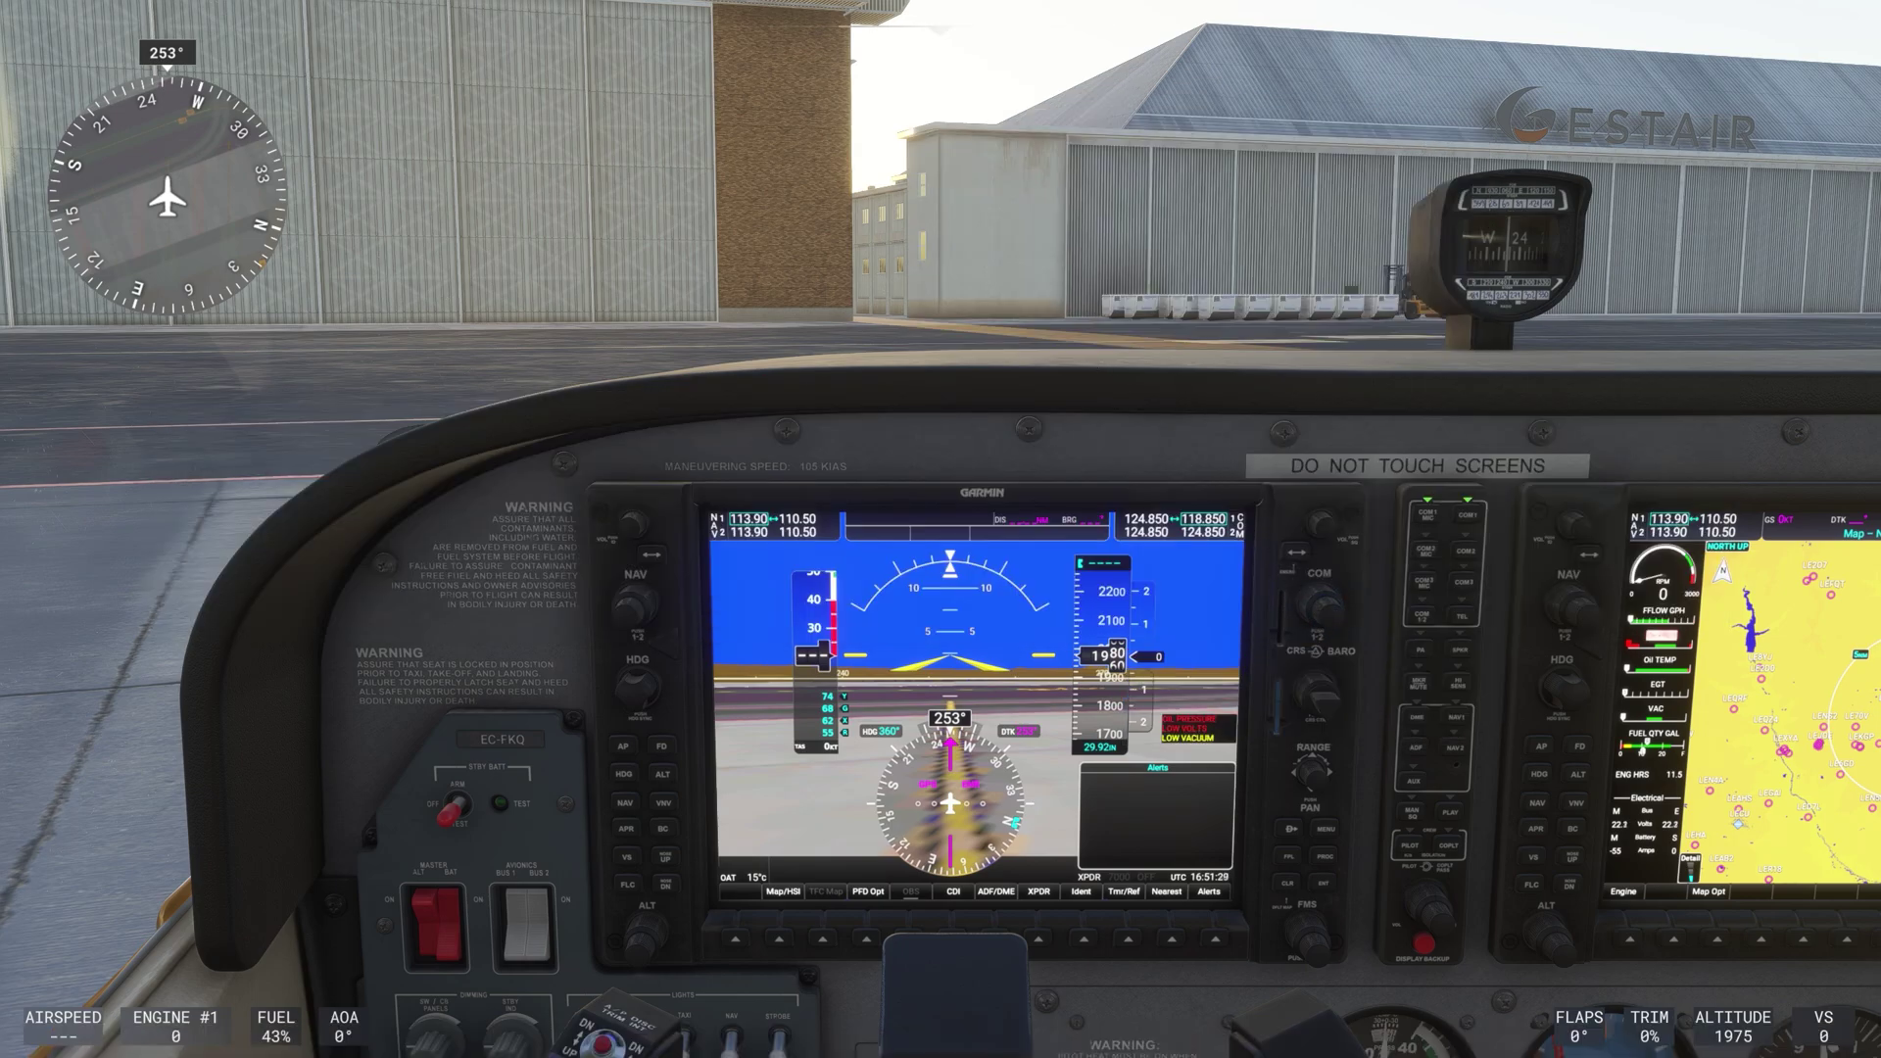
scroll(1323, 611, "up", 7)
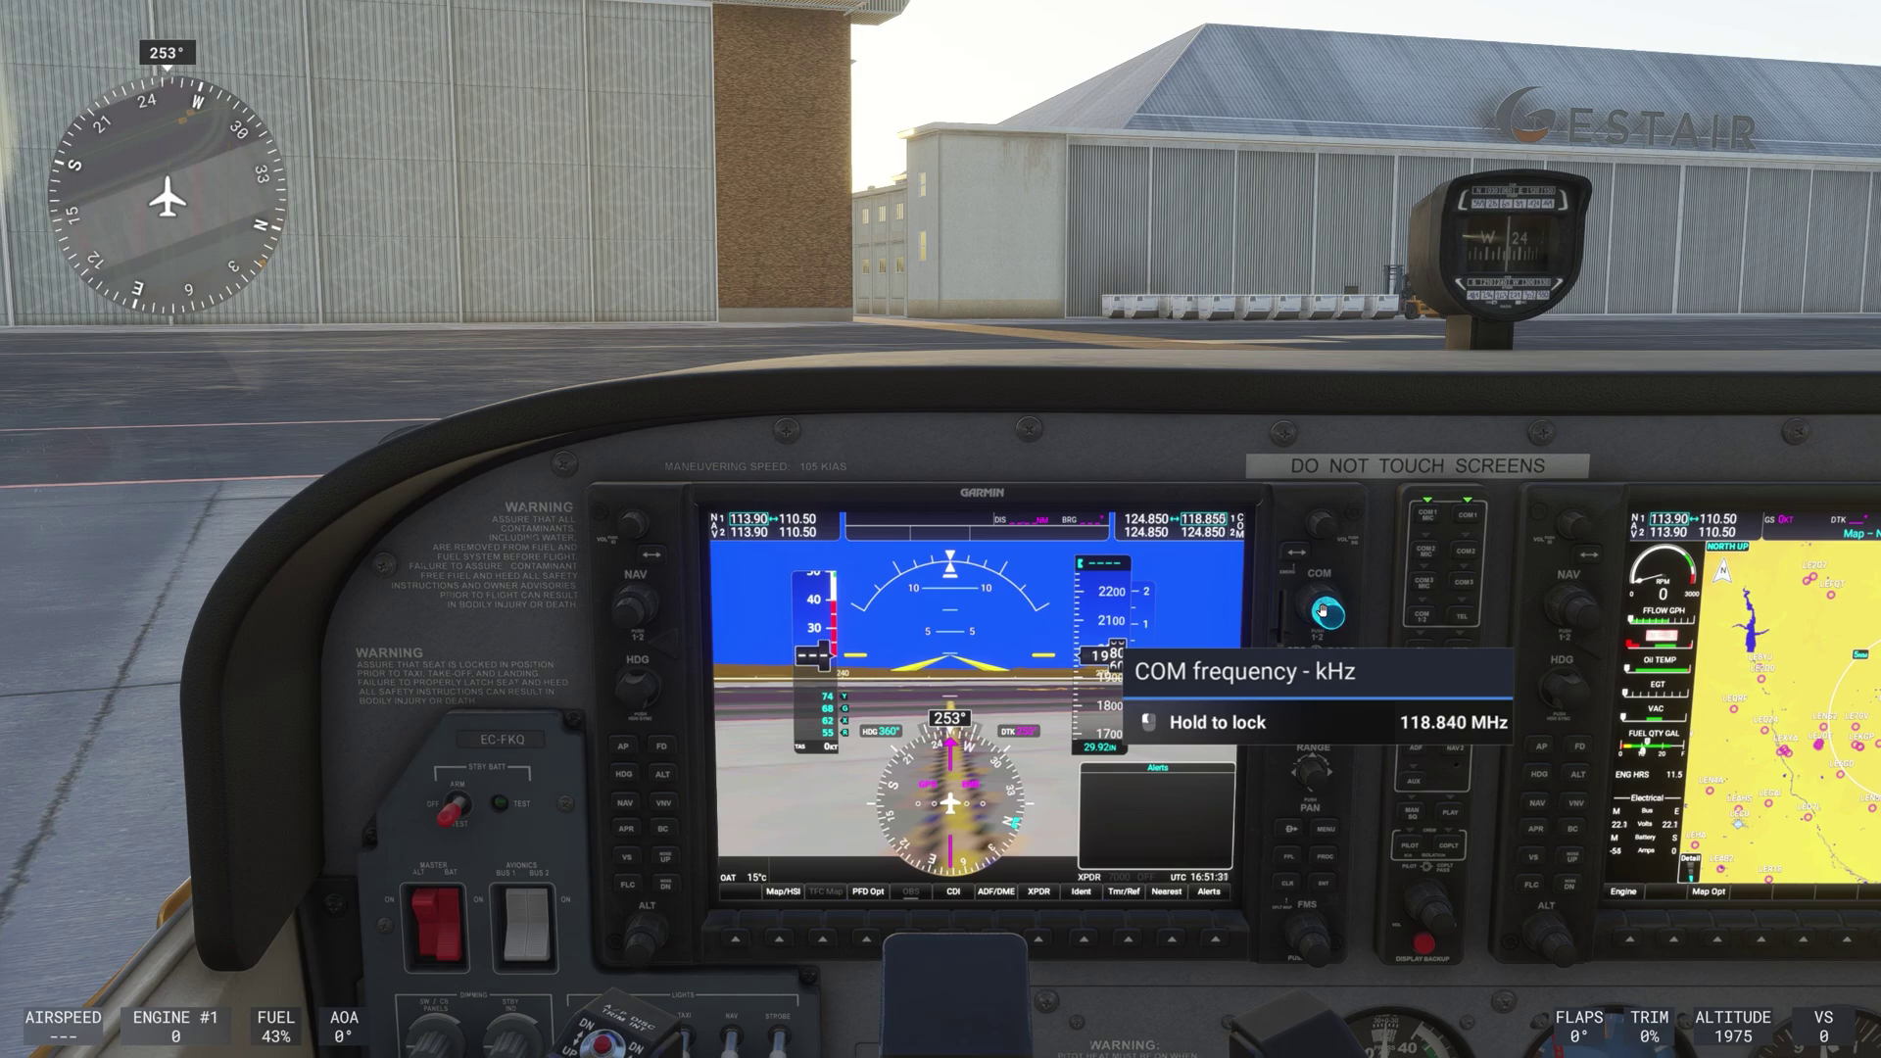
scroll(1323, 612, "up", 15)
scroll(1322, 611, "up", 18)
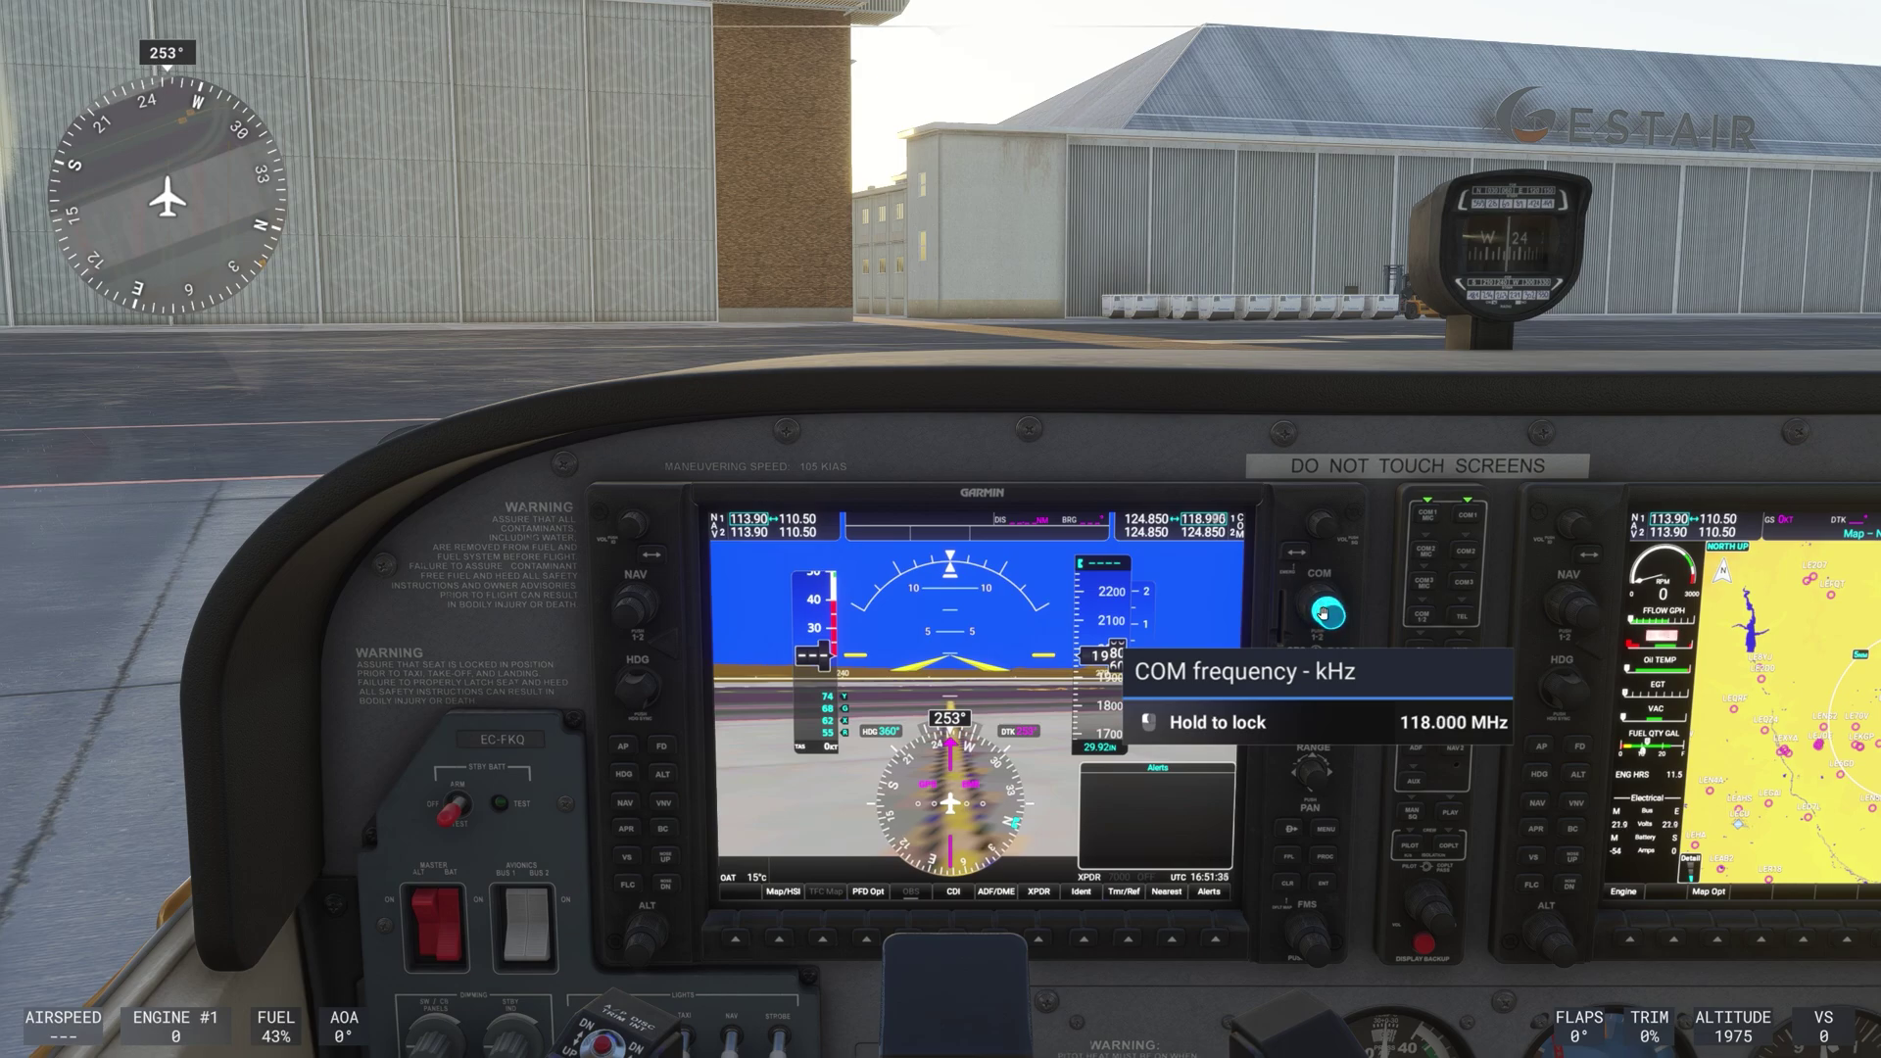
scroll(1323, 615, "up", 17)
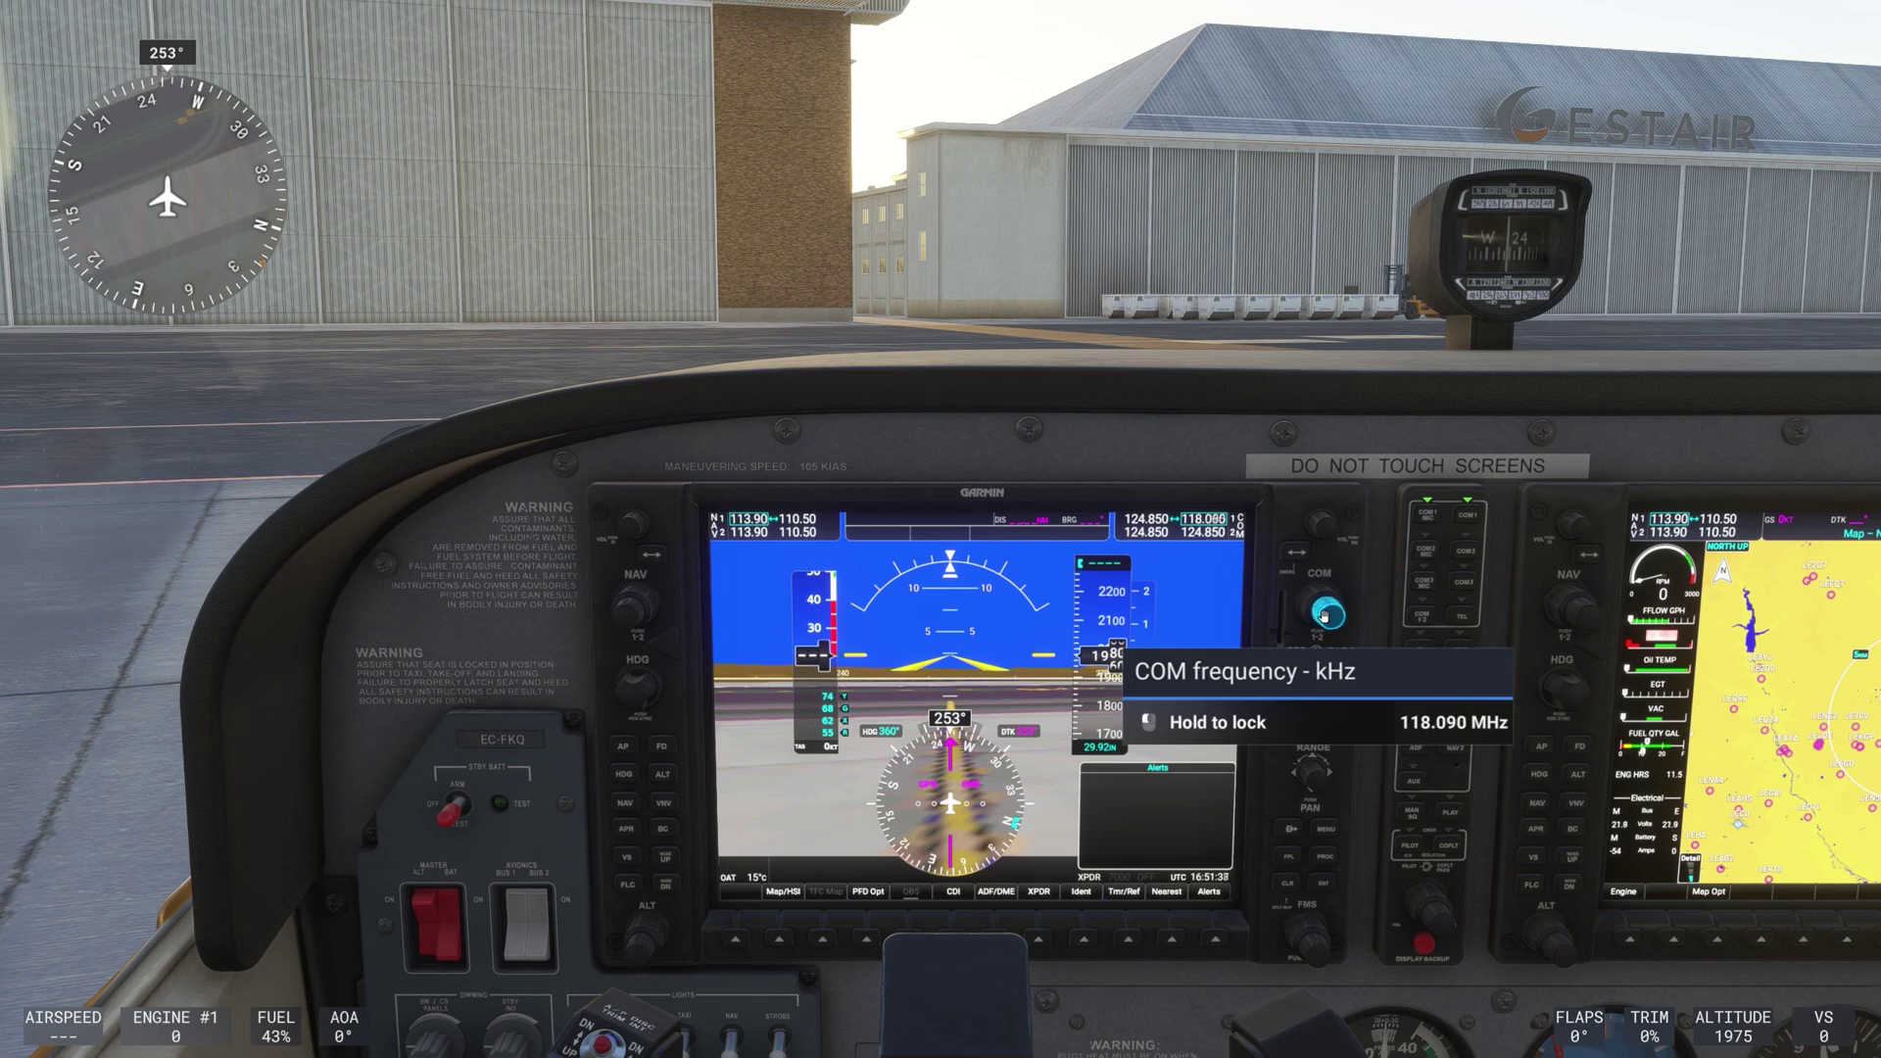
scroll(1324, 616, "up", 10)
scroll(1324, 615, "up", 6)
scroll(1324, 615, "up", 2)
scroll(1323, 615, "up", 2)
left_click(1324, 615)
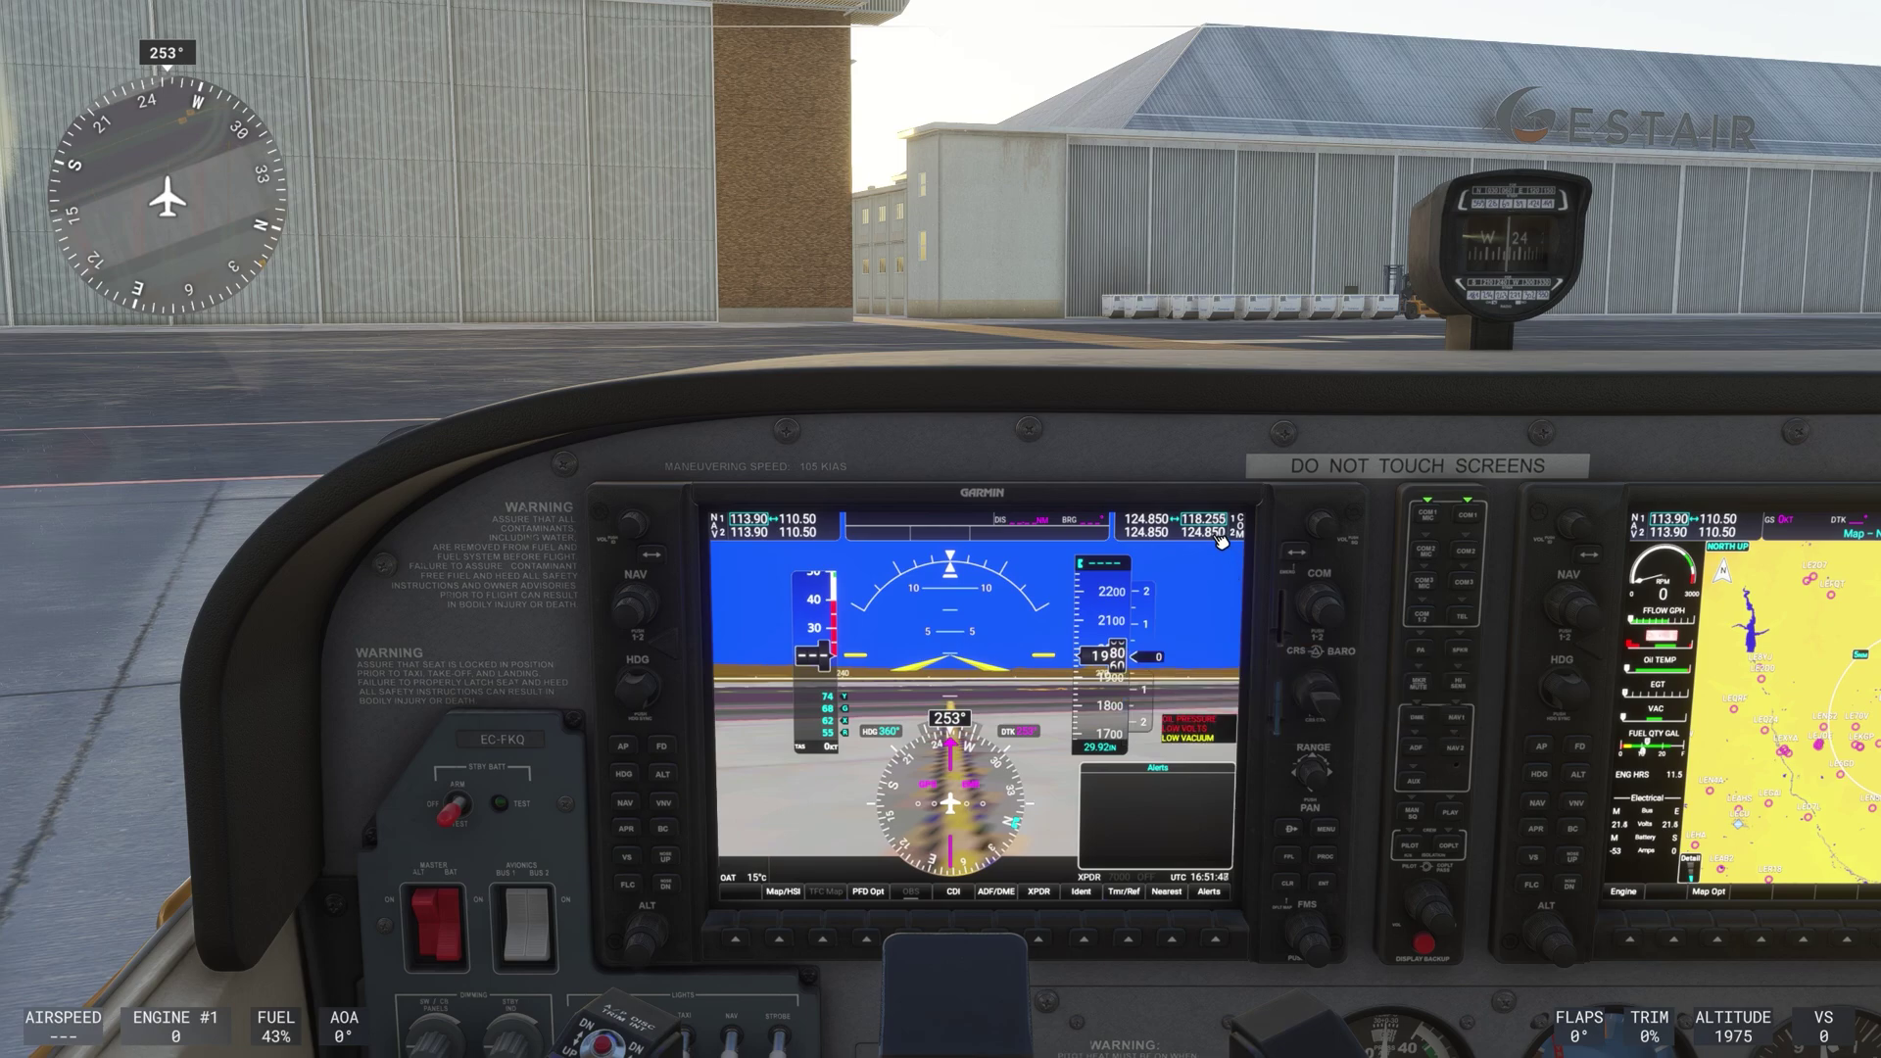
Swap the COM1 frequencies to make 118.255 active and listen to the Madrid arrival ATIS
scroll(1220, 526, "up", 4)
scroll(1212, 526, "down", 2)
left_click(1297, 554)
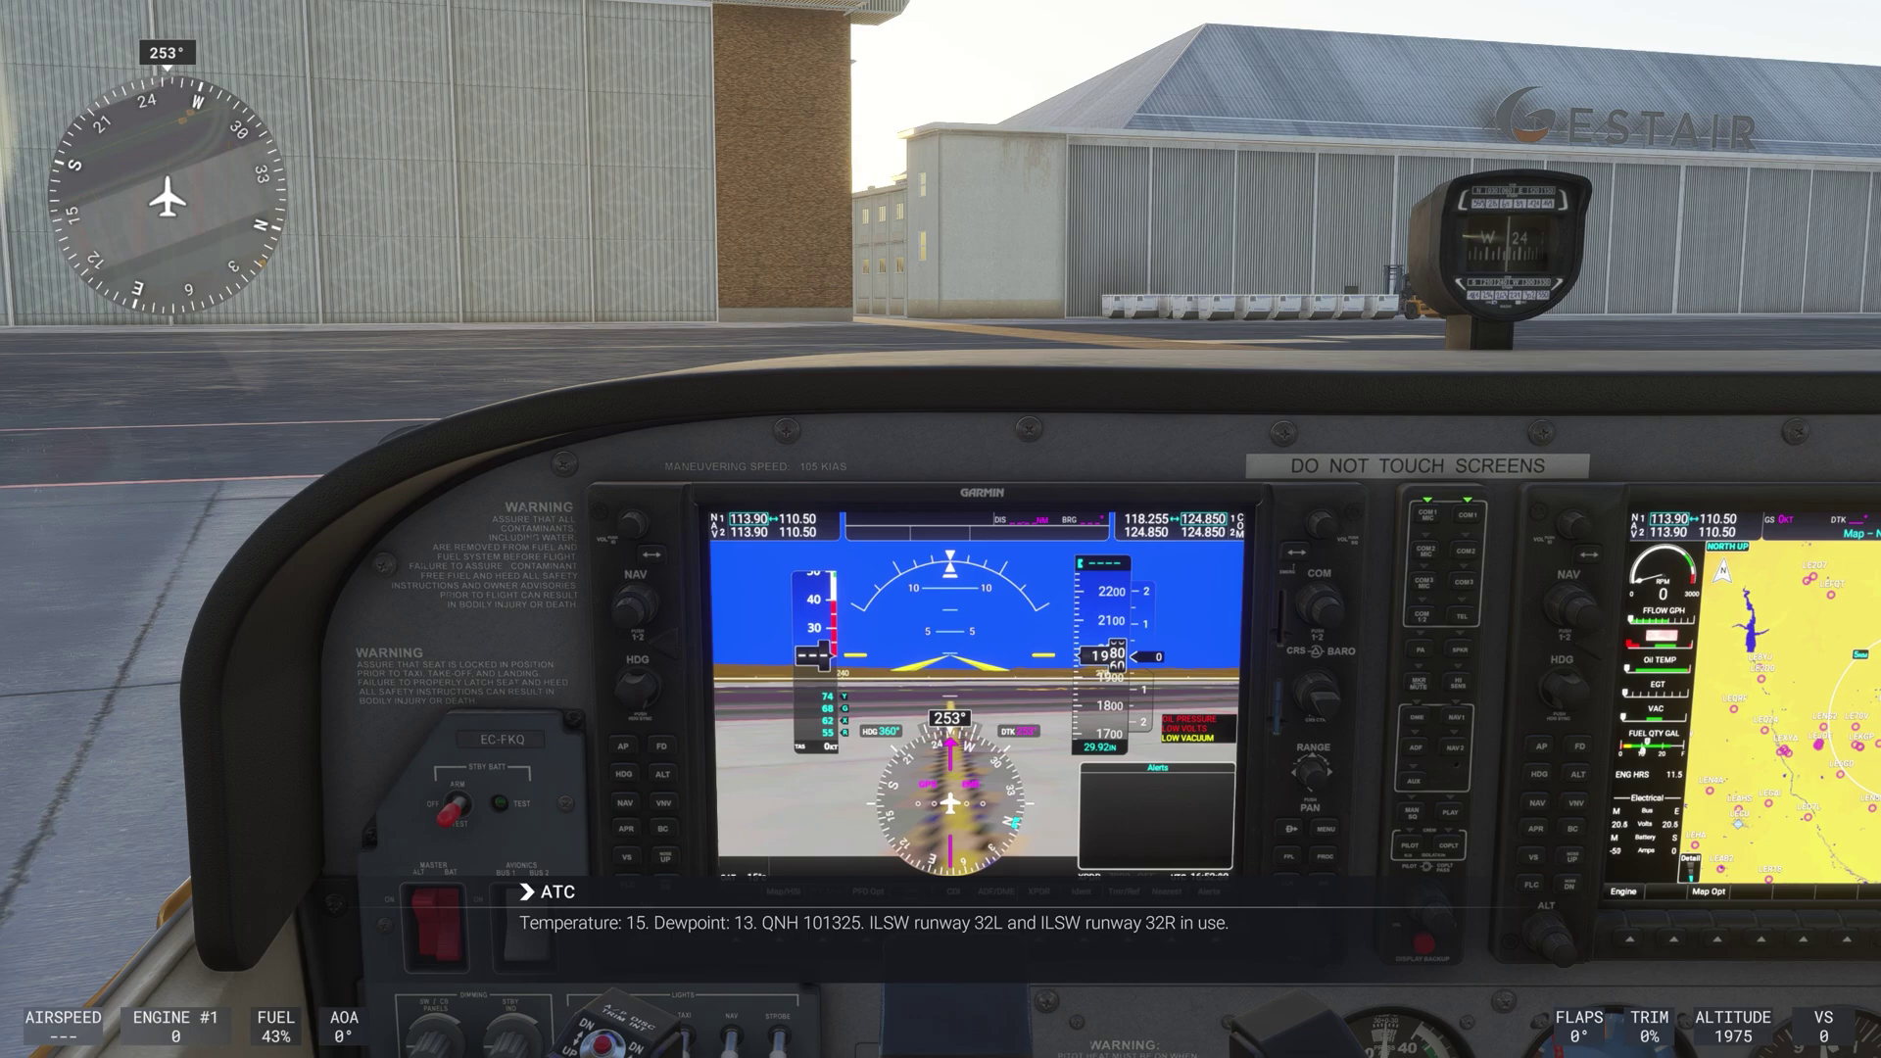
Set the COM1 standby frequency to 127.850 and swap it into active use to leave the ATIS
scroll(1313, 600, "up", 2)
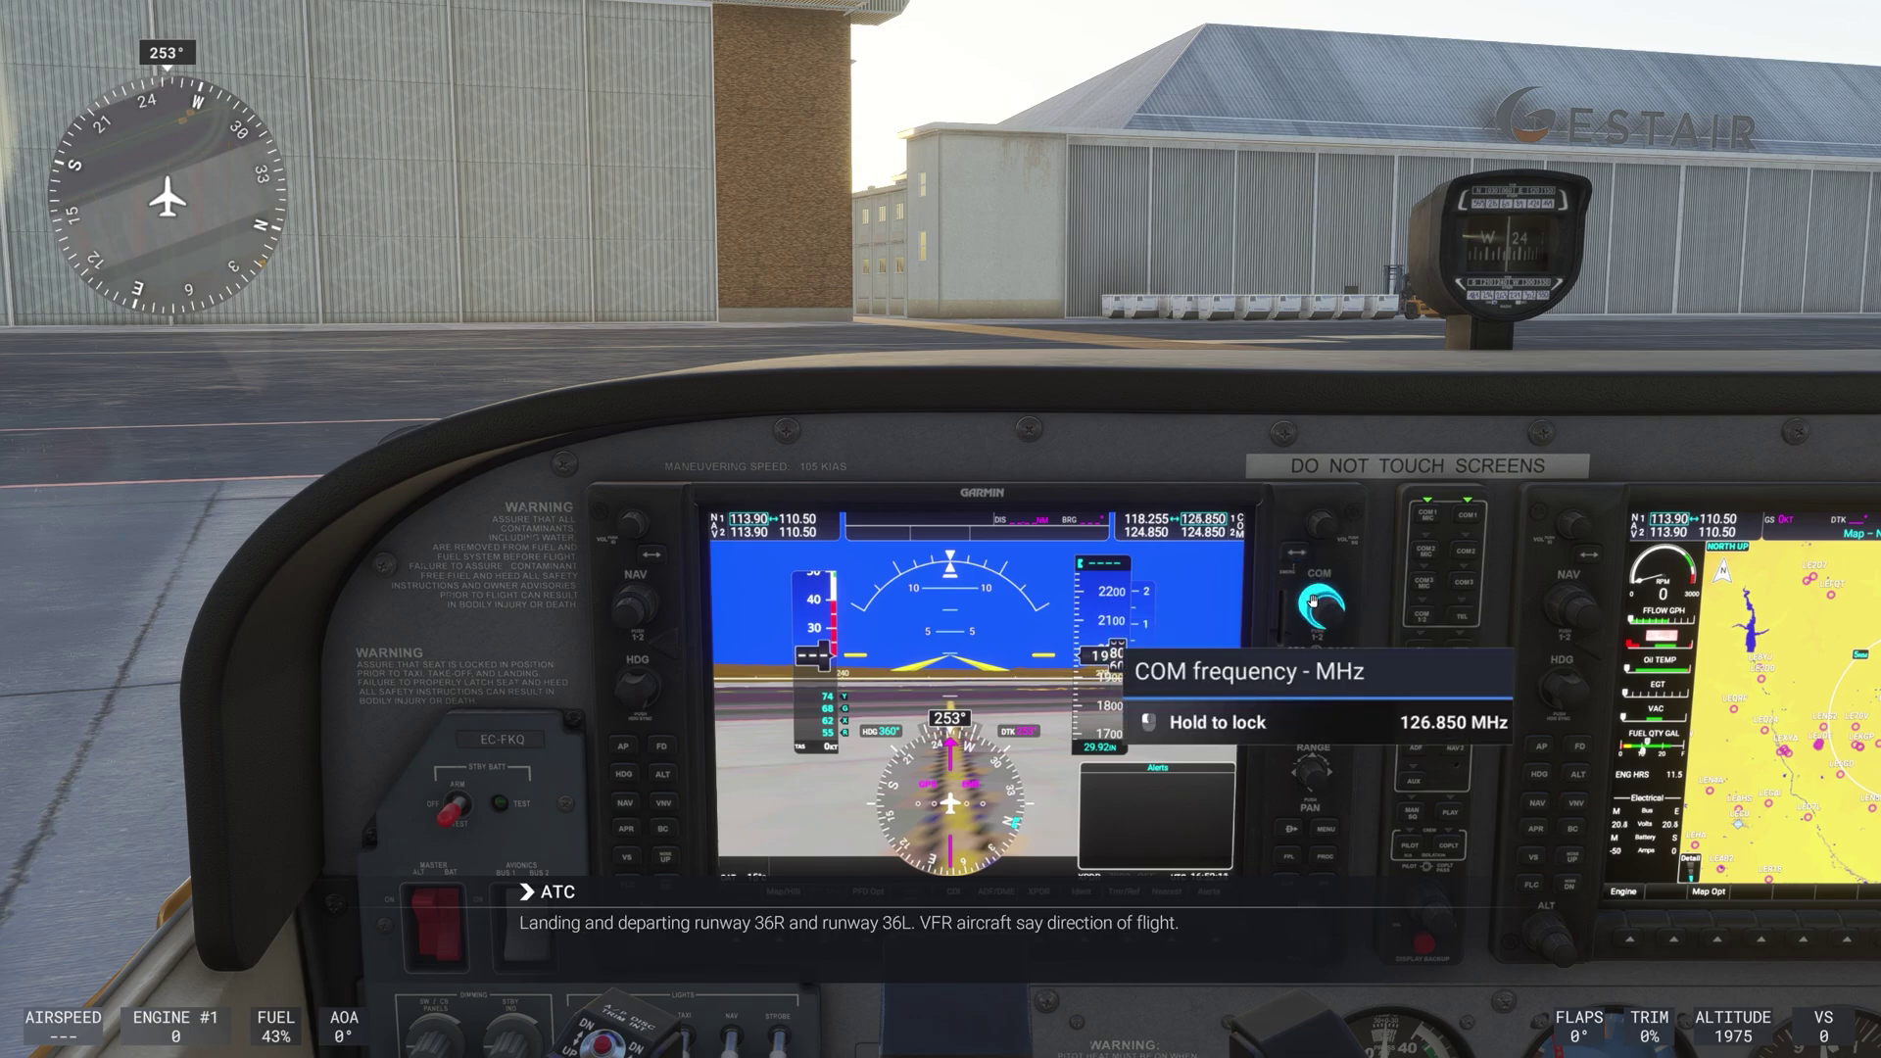
scroll(1313, 600, "up", 1)
left_click(1295, 554)
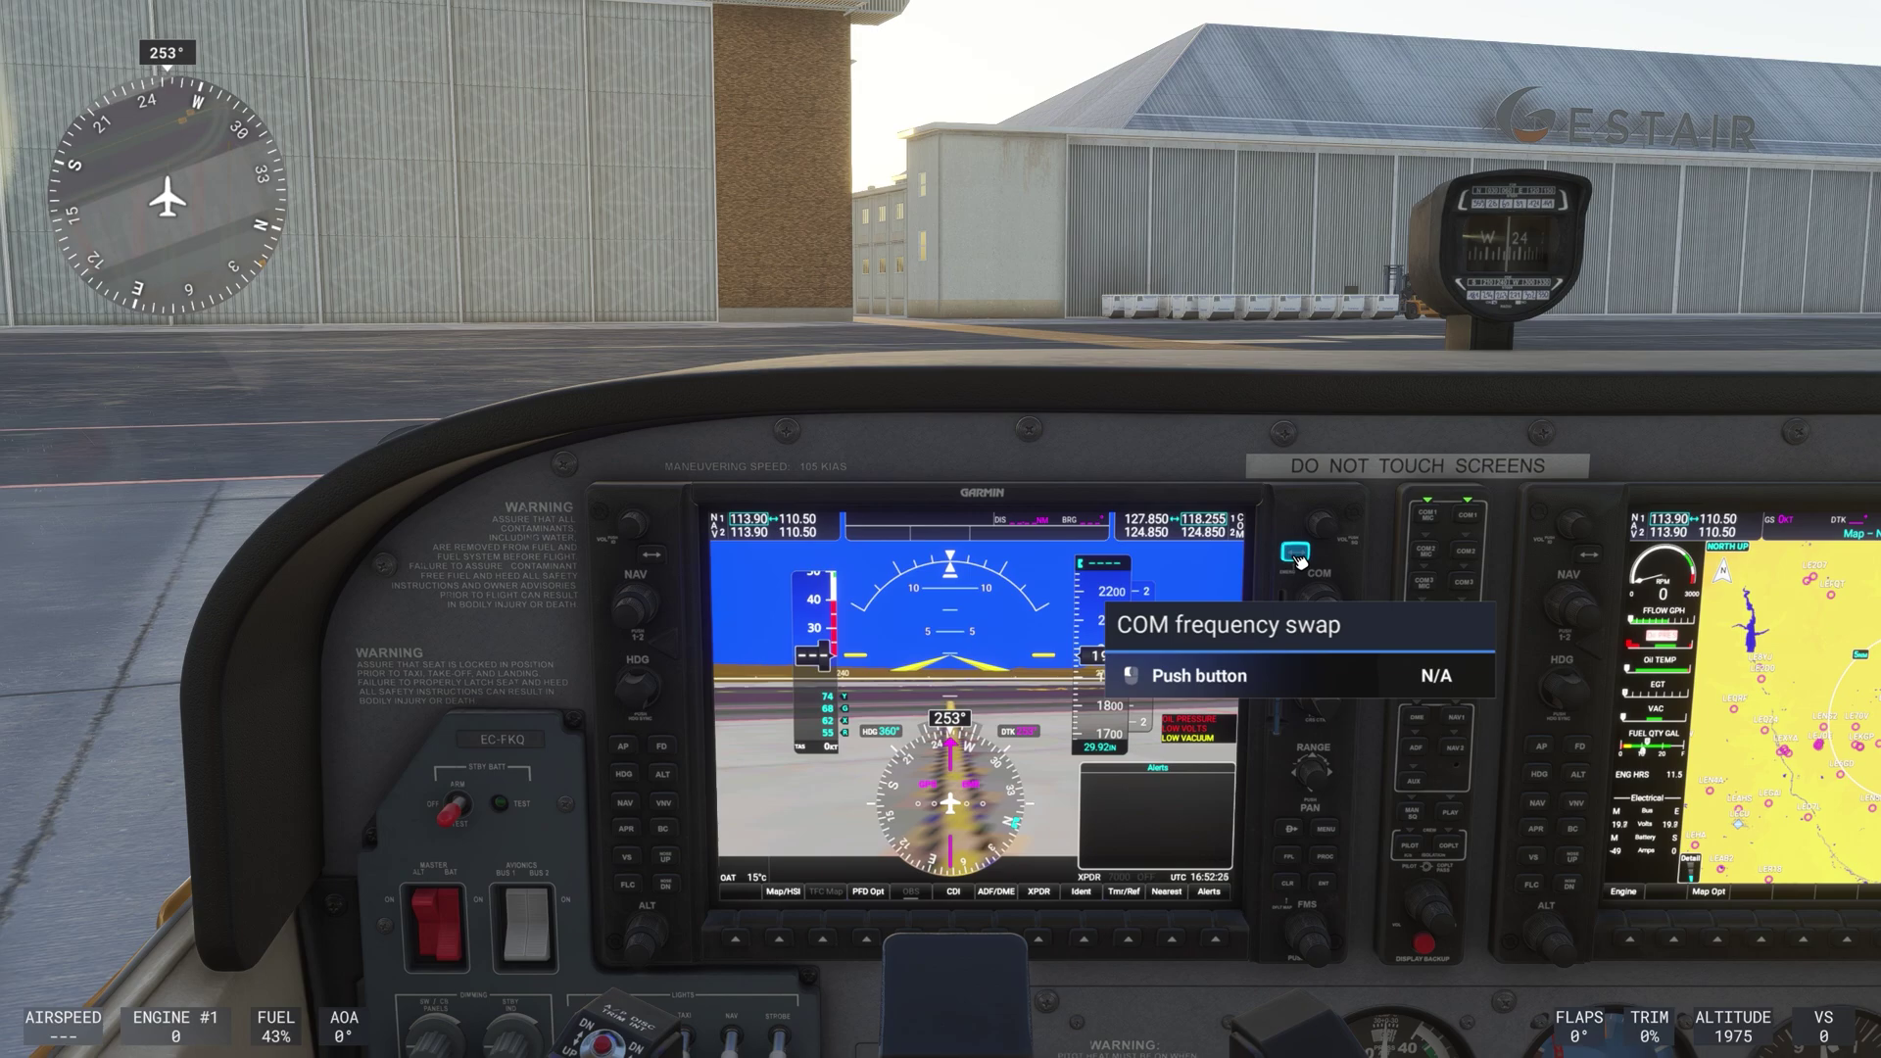
Check the LECM_CTR frequency in vPilot and set the MHz part of the COM1 standby frequency to 132
key("alt+Tab")
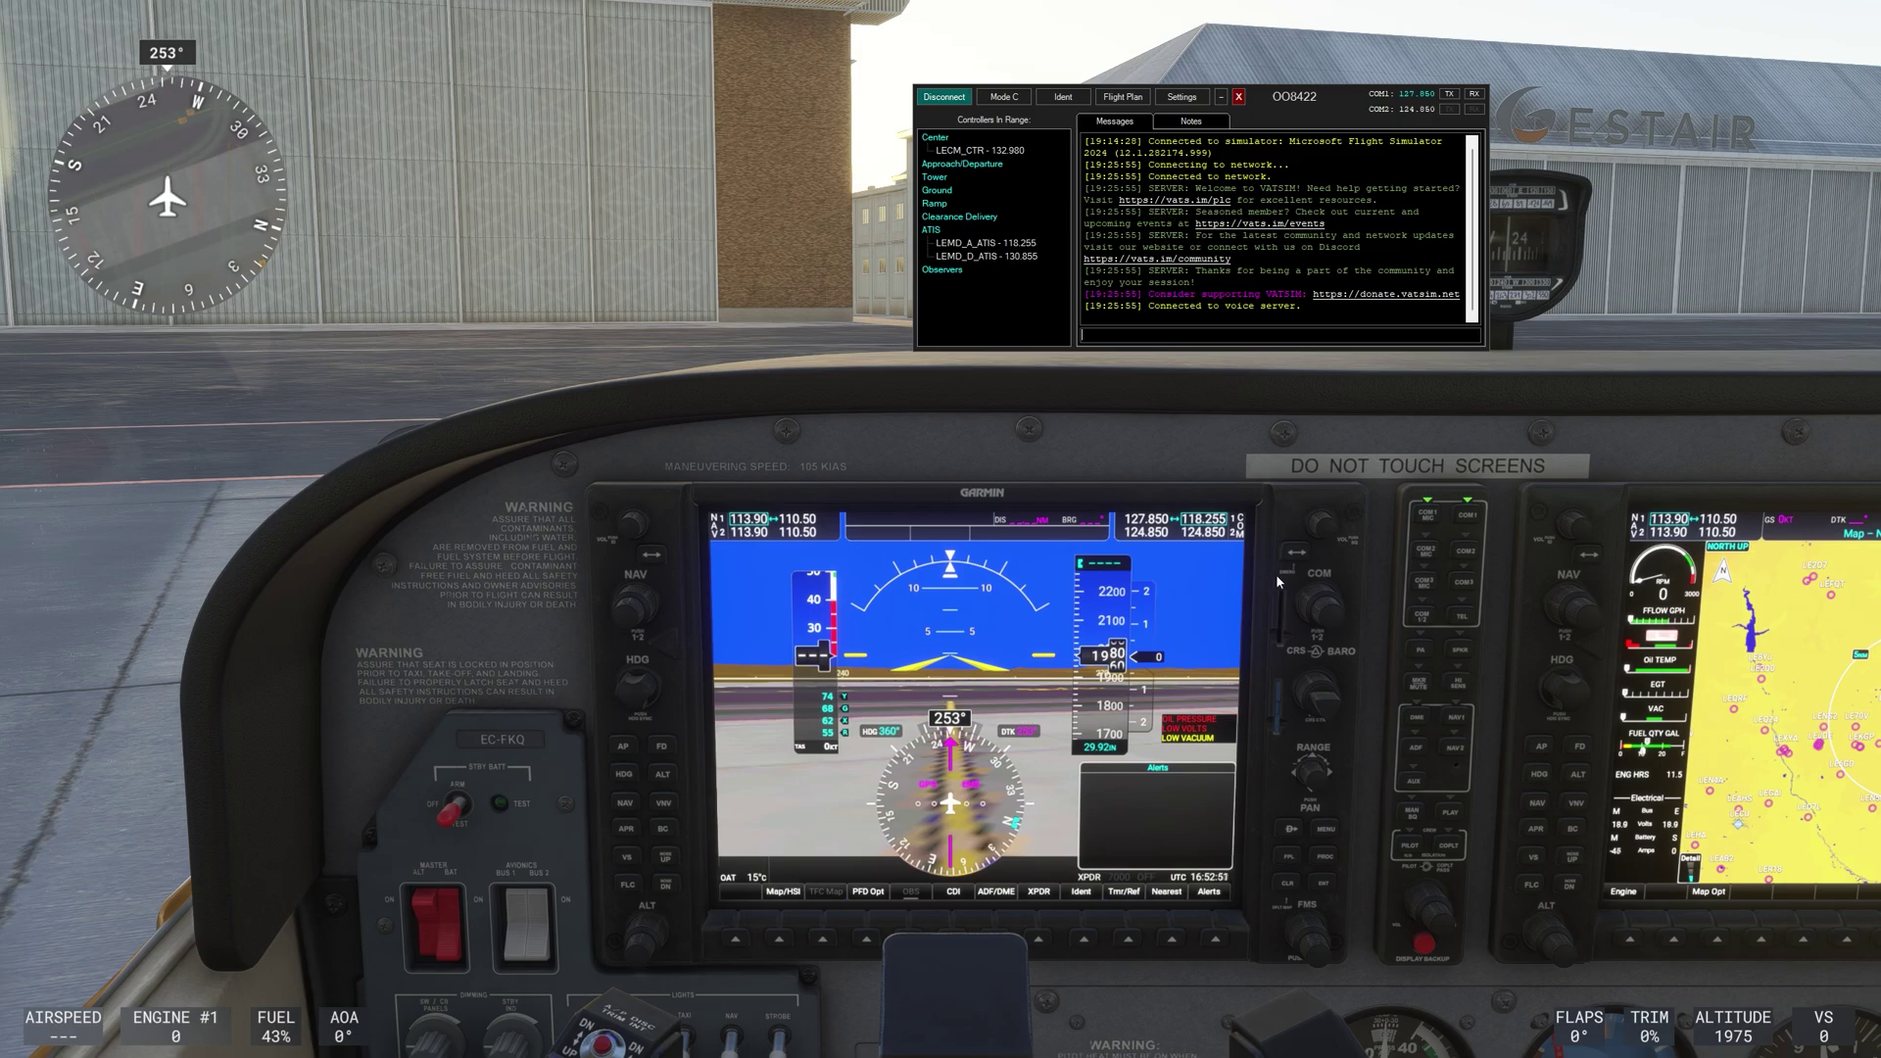
left_click(1306, 601)
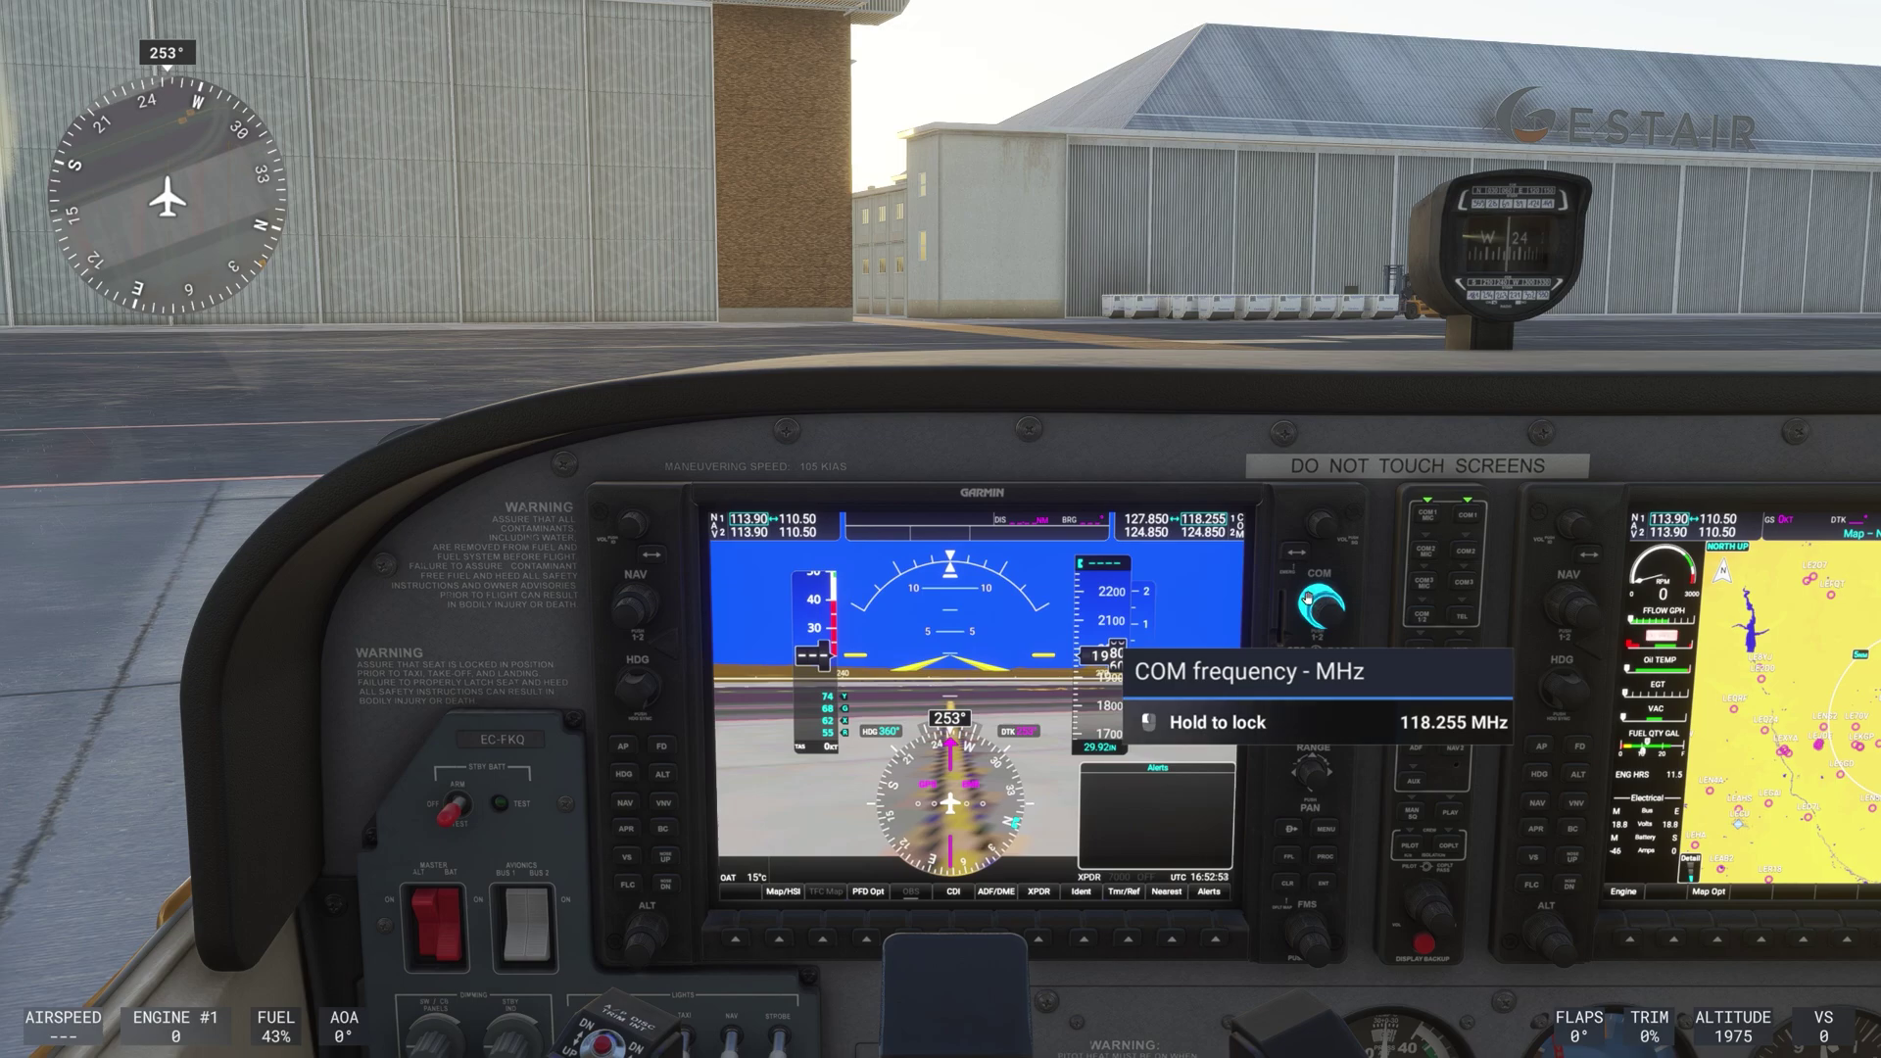
scroll(1307, 598, "up", 12)
scroll(1307, 598, "up", 2)
scroll(1307, 598, "down", 1)
scroll(1306, 599, "down", 1)
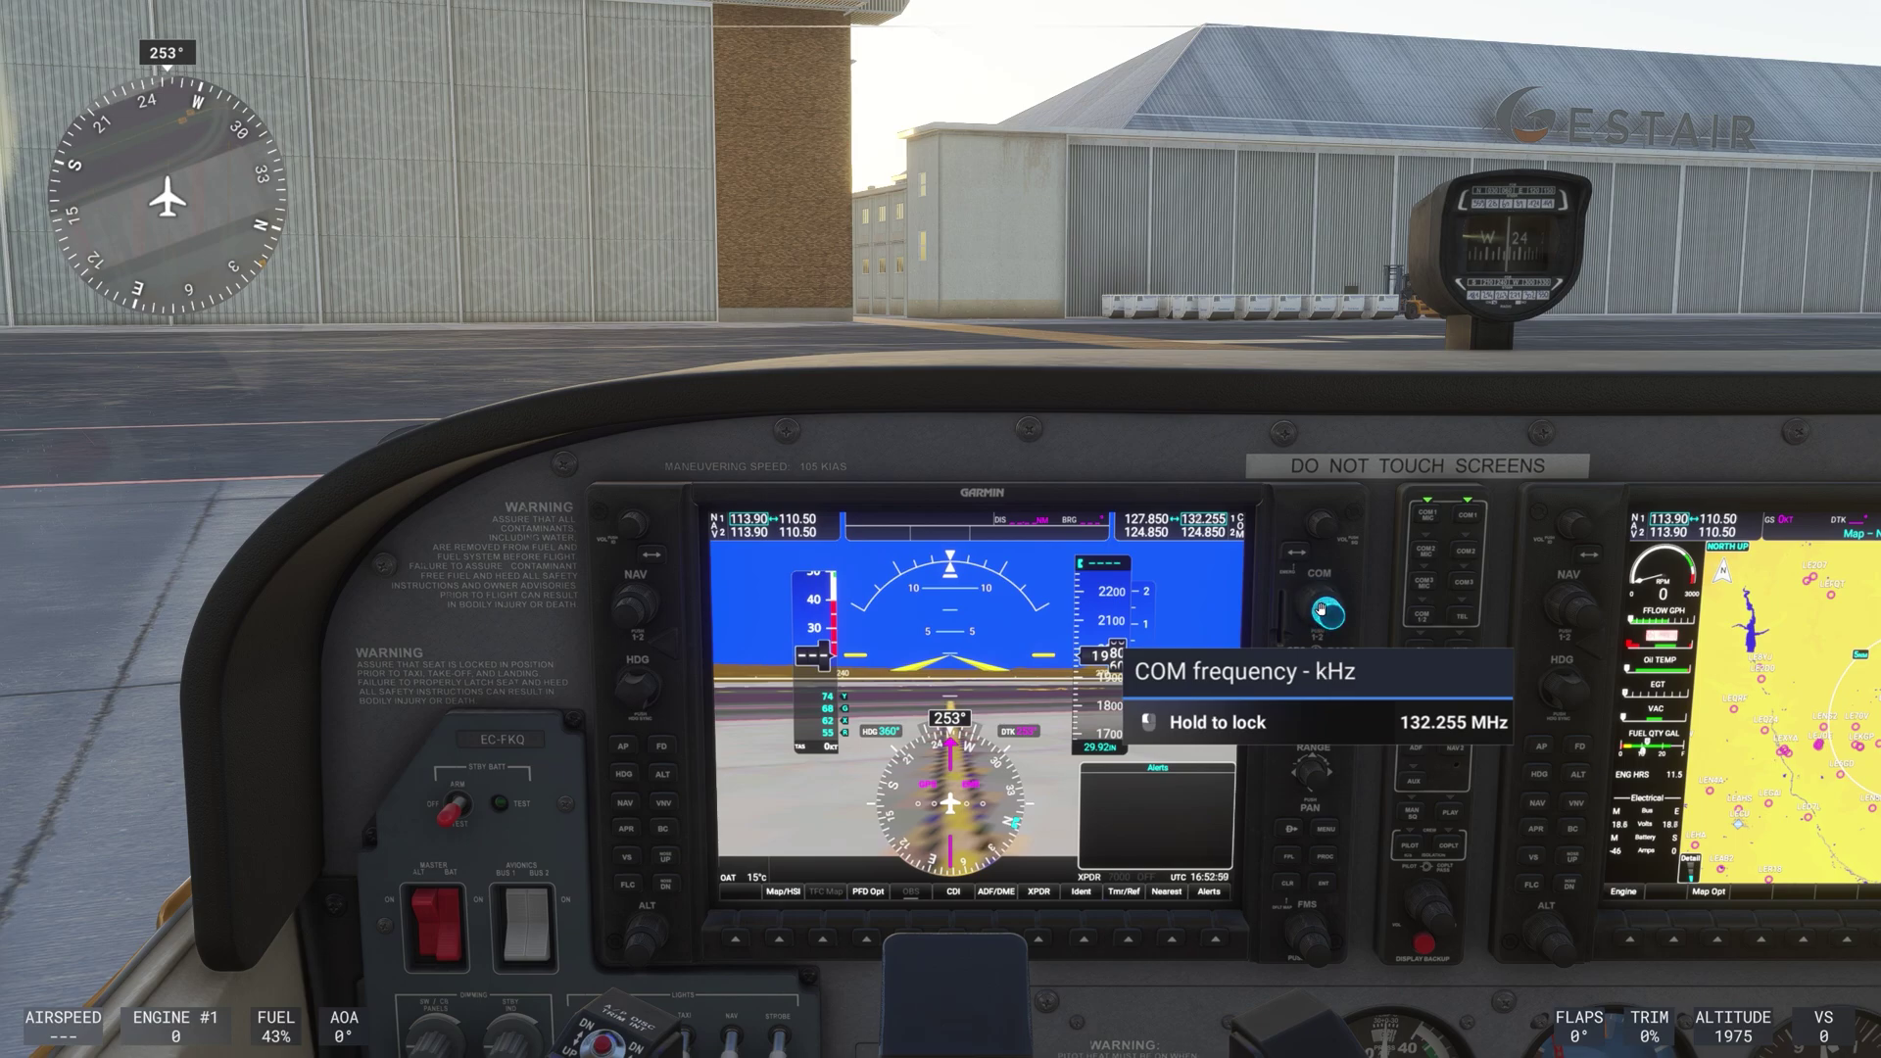
Set the kHz part of COM1 standby to 980 and swap frequencies so that 132.980 is active
scroll(1324, 613, "up", 4)
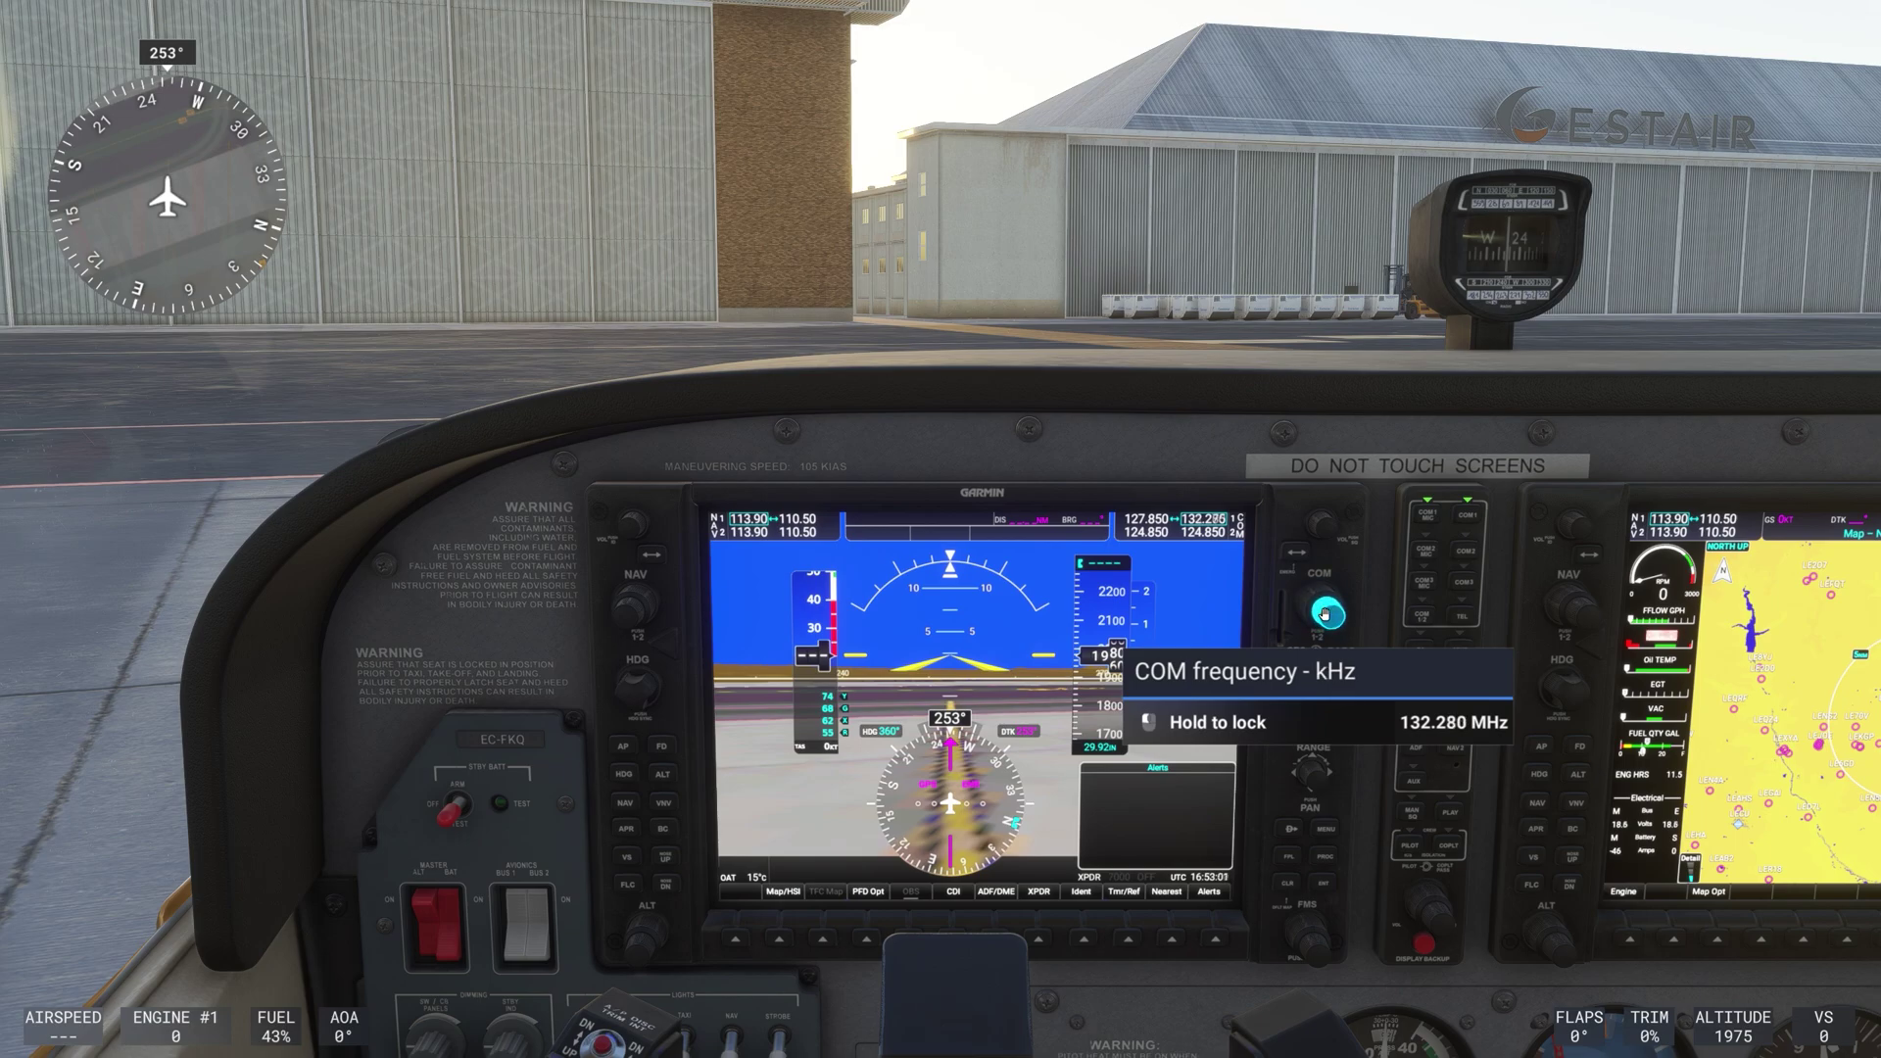
scroll(1324, 613, "down", 13)
scroll(1324, 613, "down", 11)
scroll(1324, 613, "down", 8)
scroll(1324, 614, "down", 3)
scroll(1324, 614, "down", 10)
scroll(1324, 614, "down", 1)
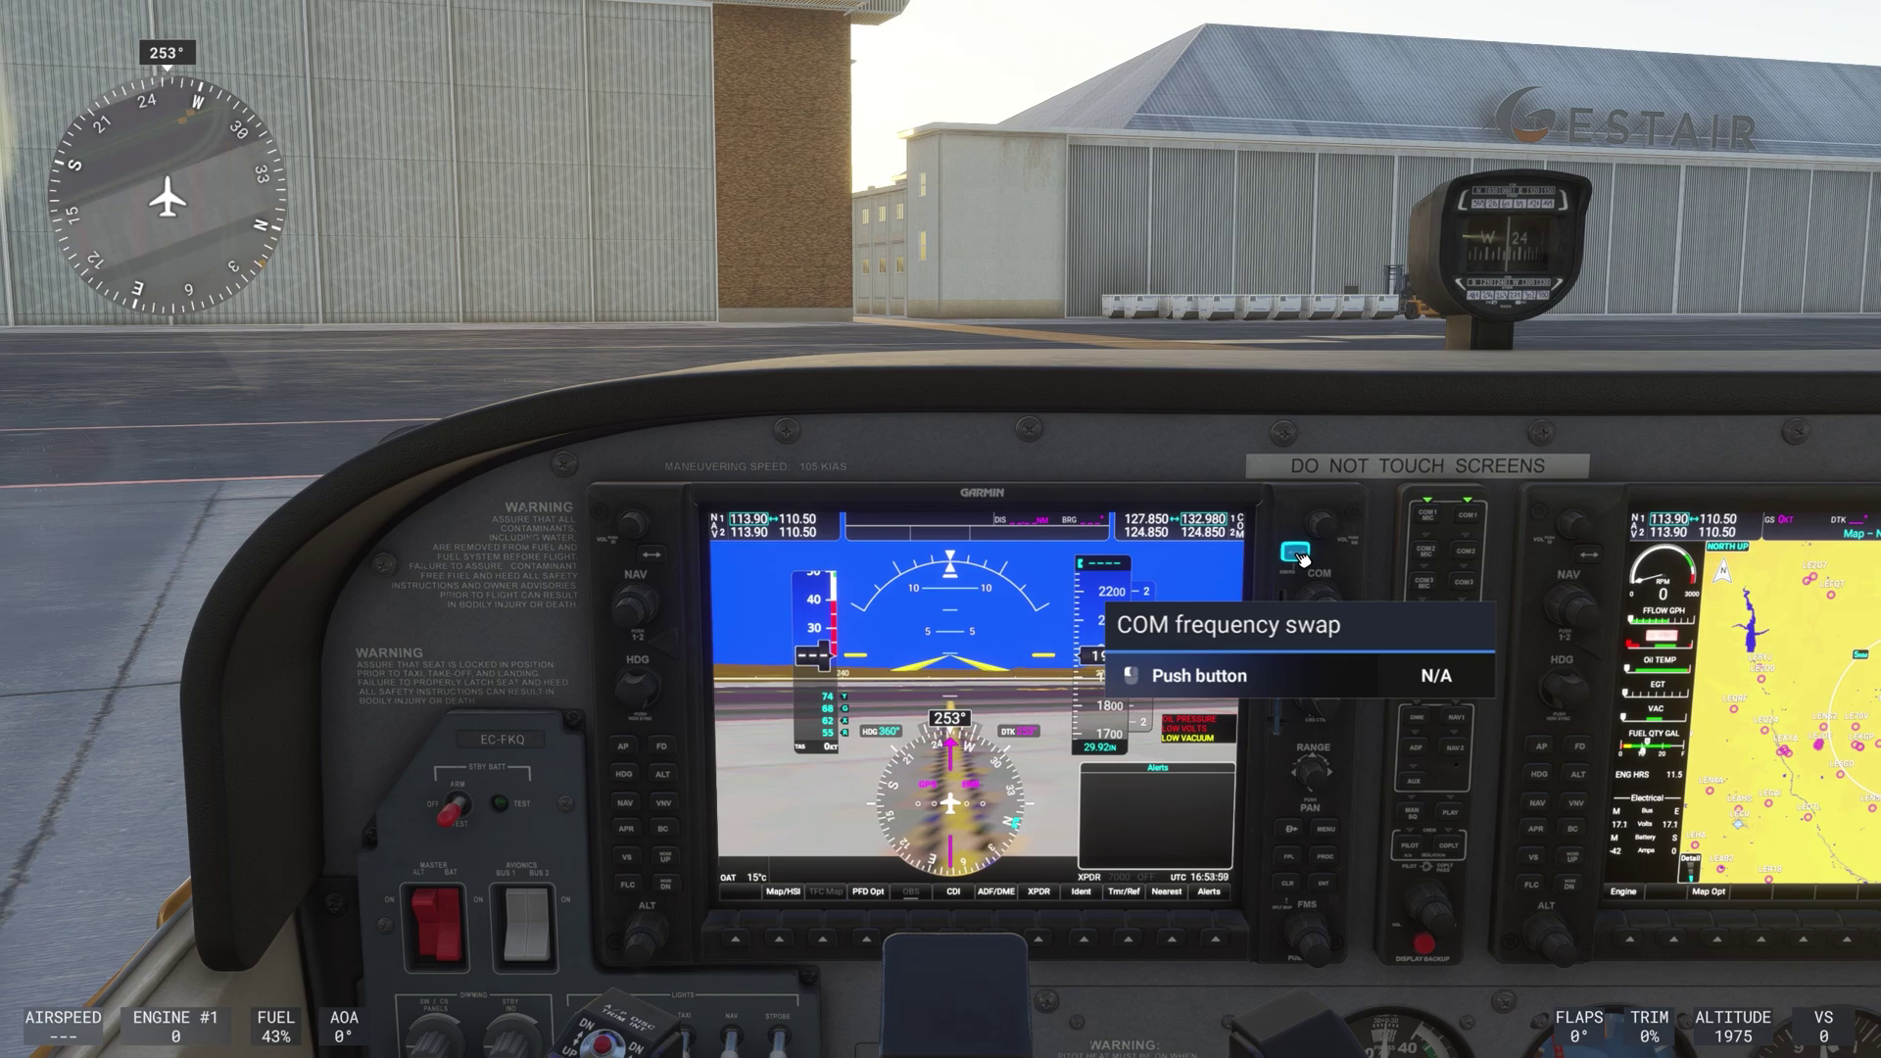
left_click(1296, 554)
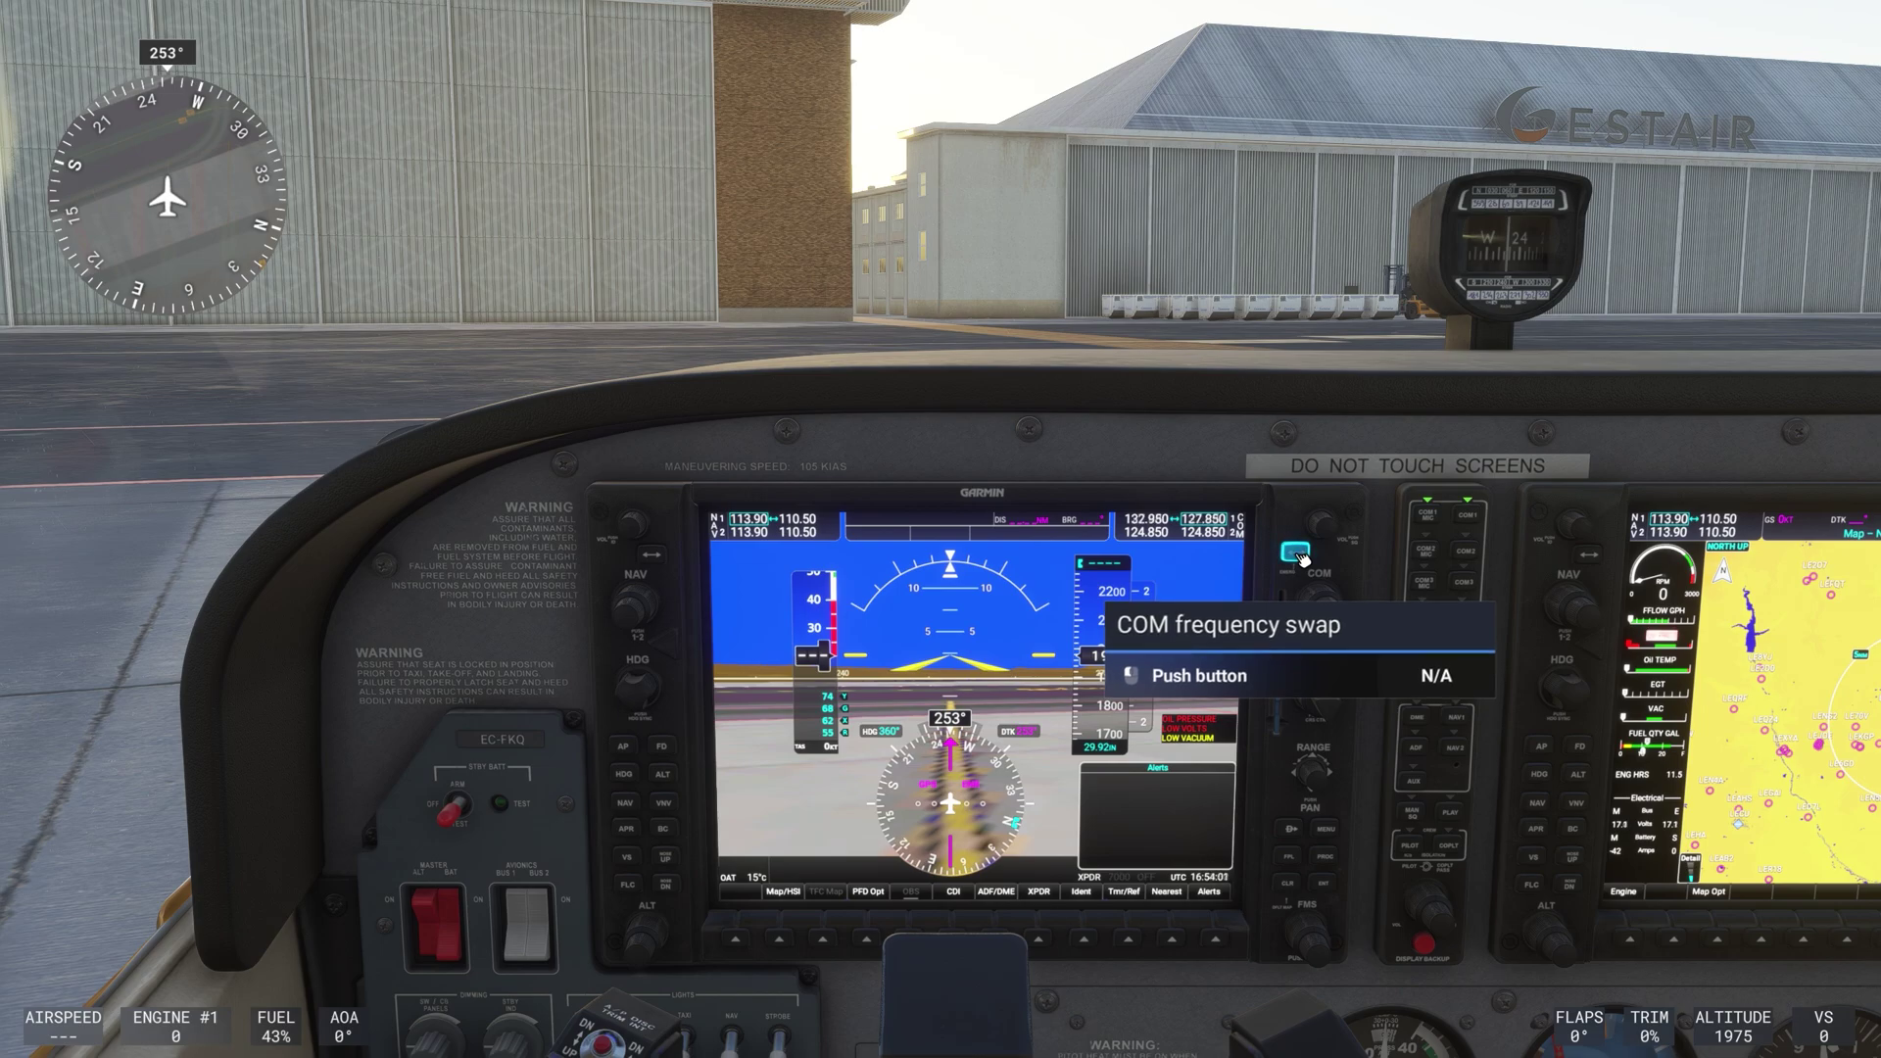